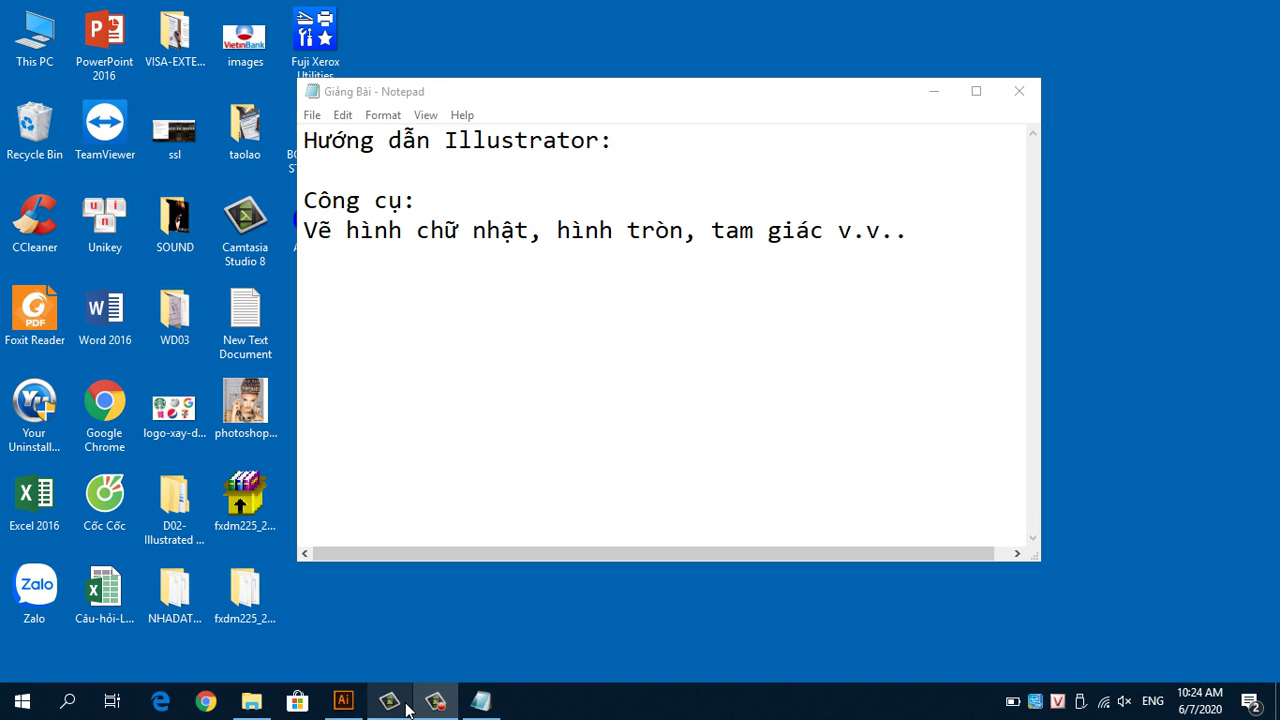
Step: Switch from the Notepad notes to the empty Illustrator workspace
left_click(362, 704)
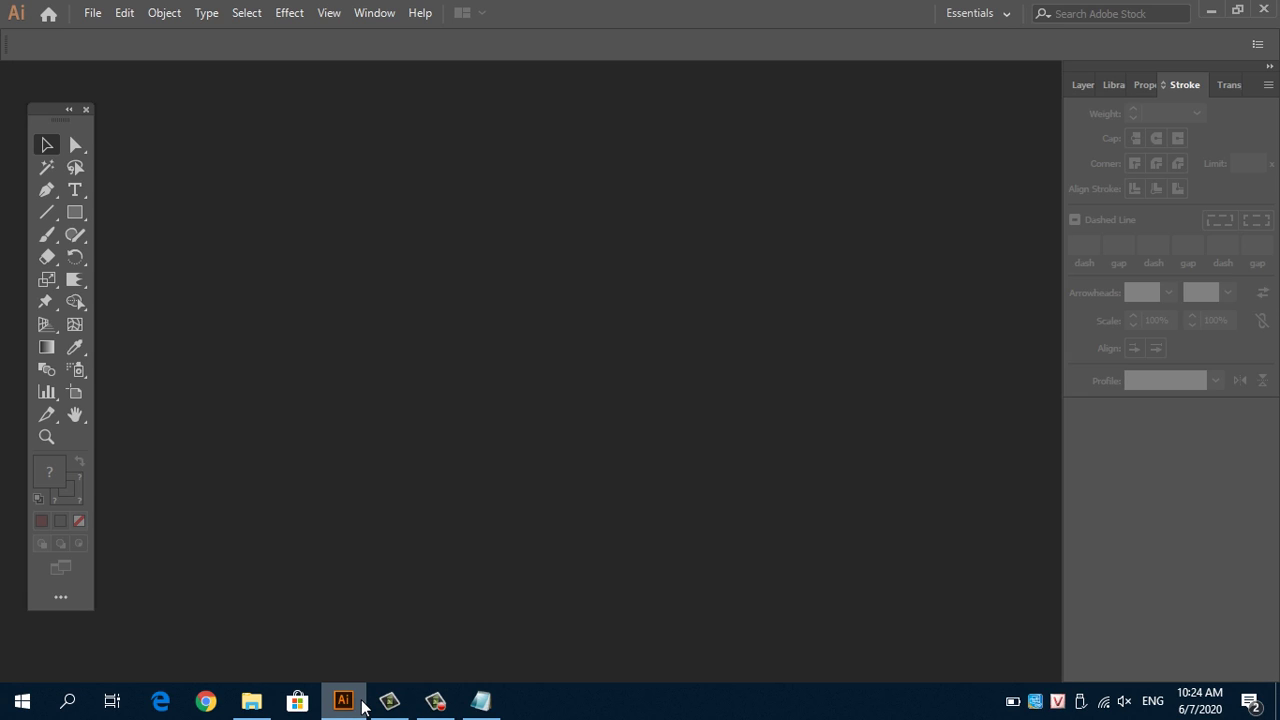
left_click(429, 700)
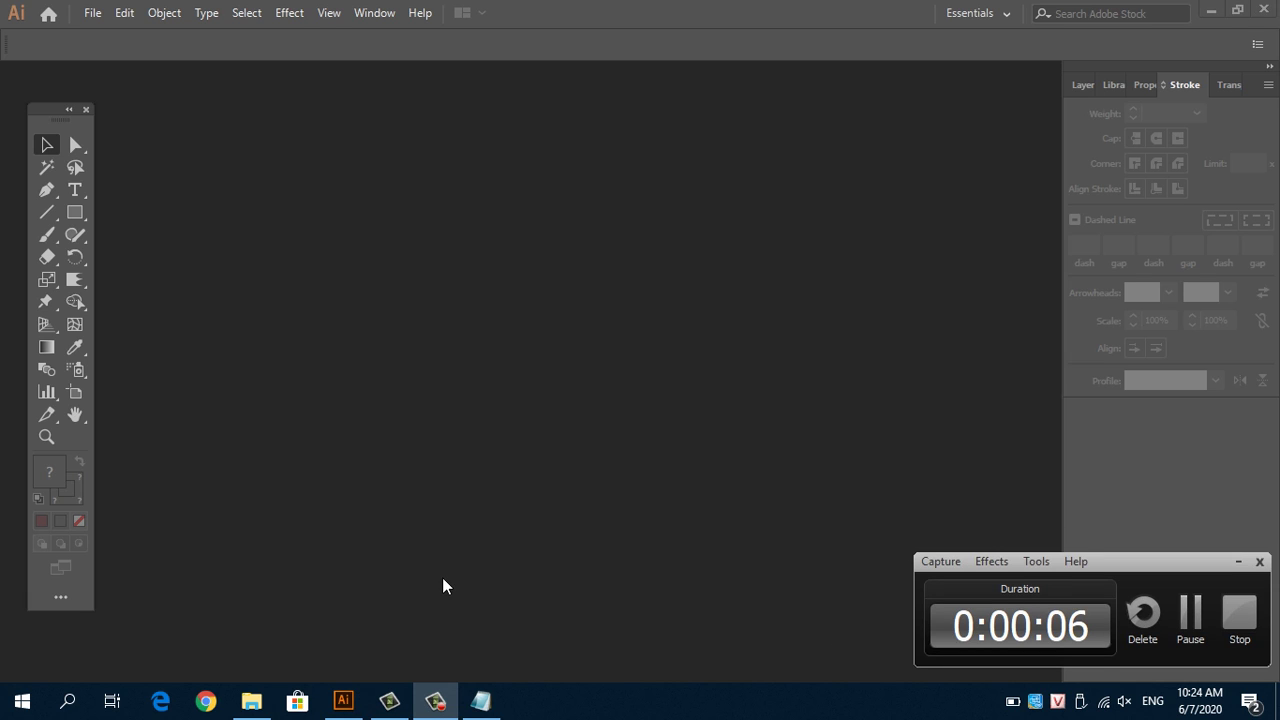
left_click(1243, 561)
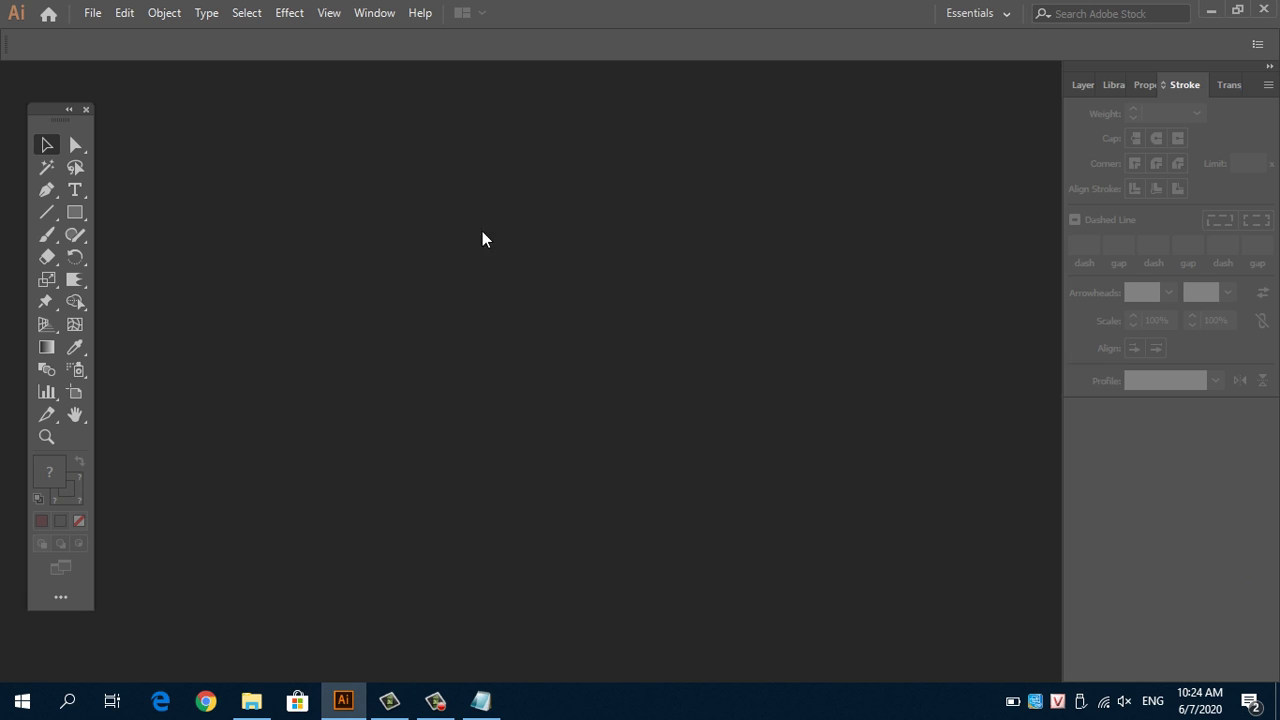
Step: Create a new 1000 × 1000 px document with Pixels as the unit
left_click(90, 14)
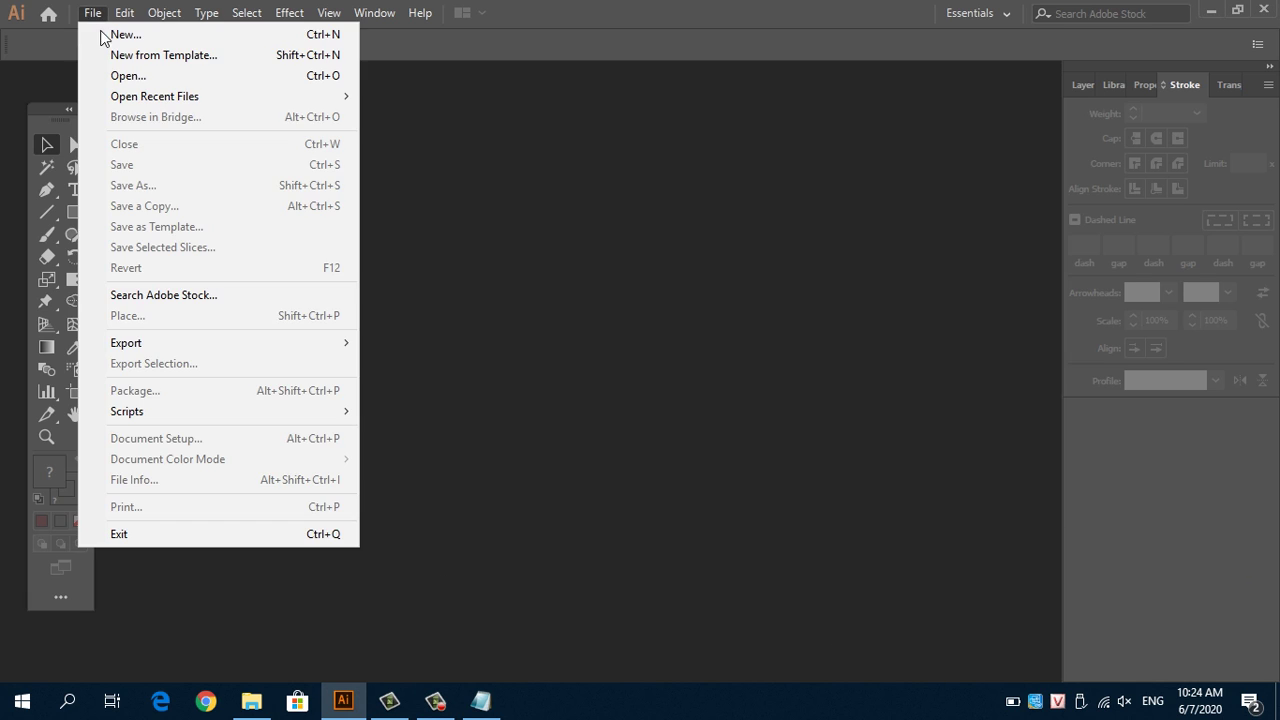
left_click(110, 35)
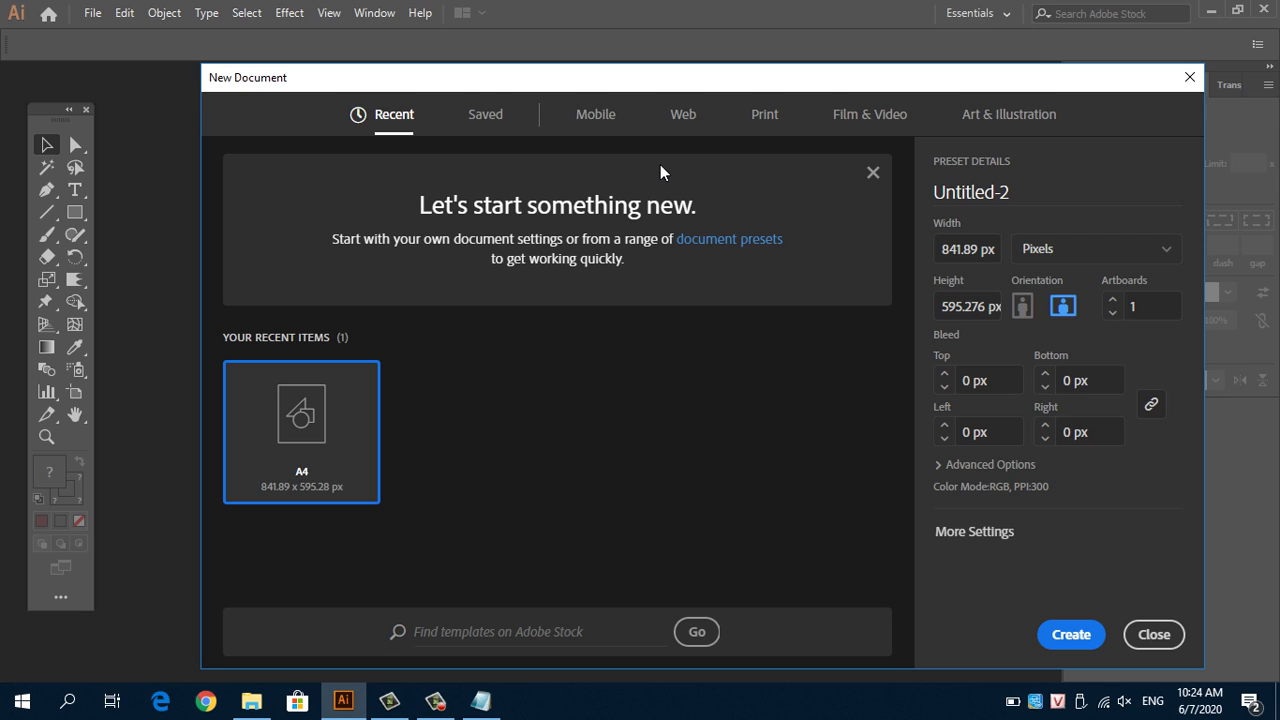
left_click_drag(698, 82, 632, 82)
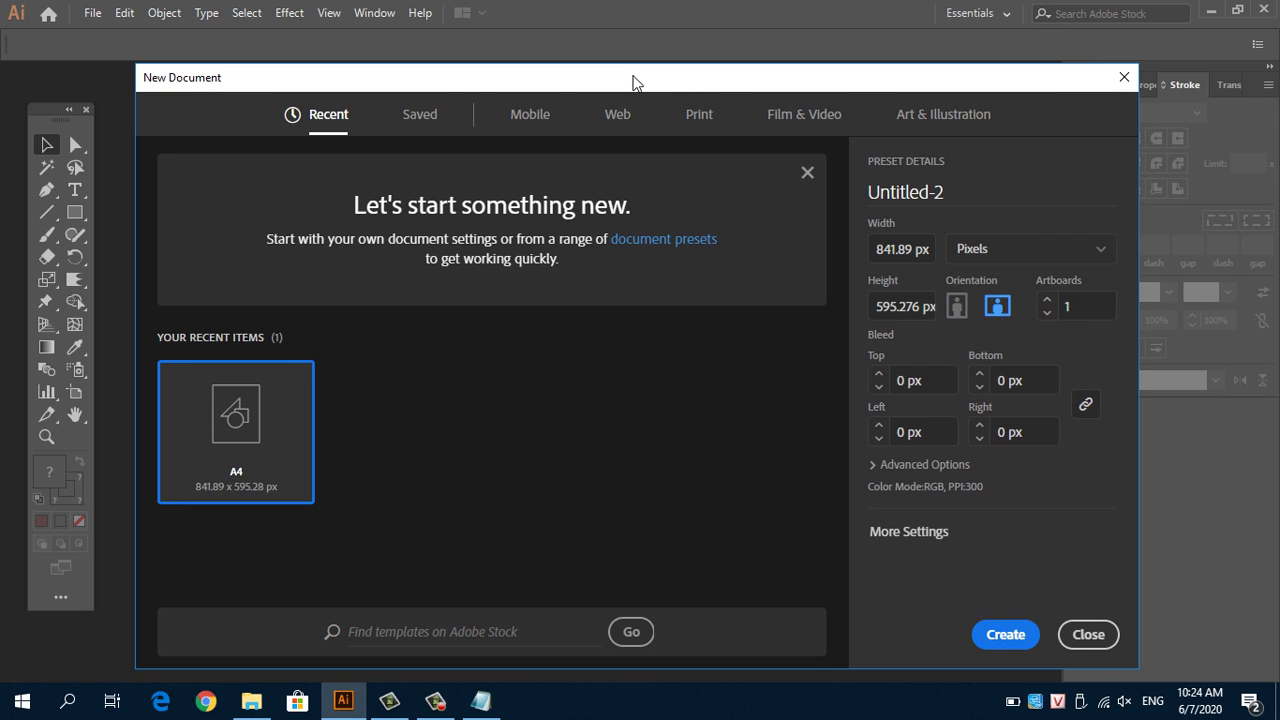
left_click(904, 249)
double_click(909, 249)
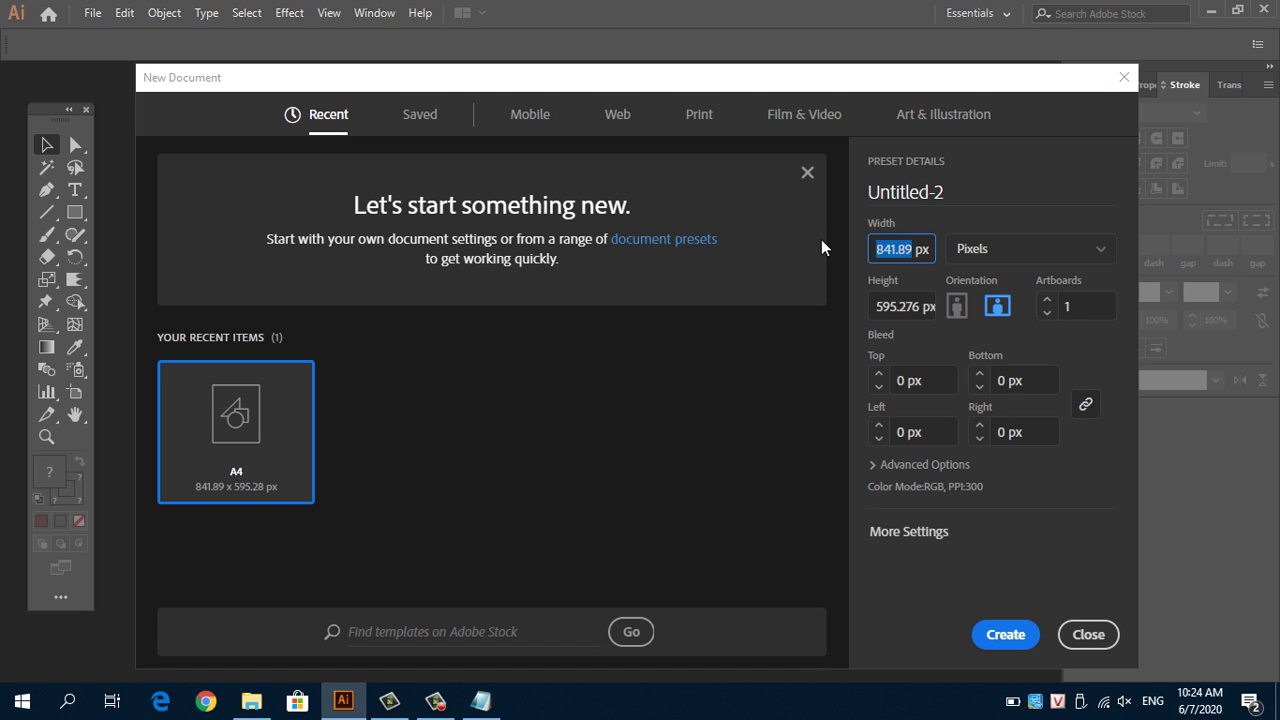
type("1000")
key("Tab")
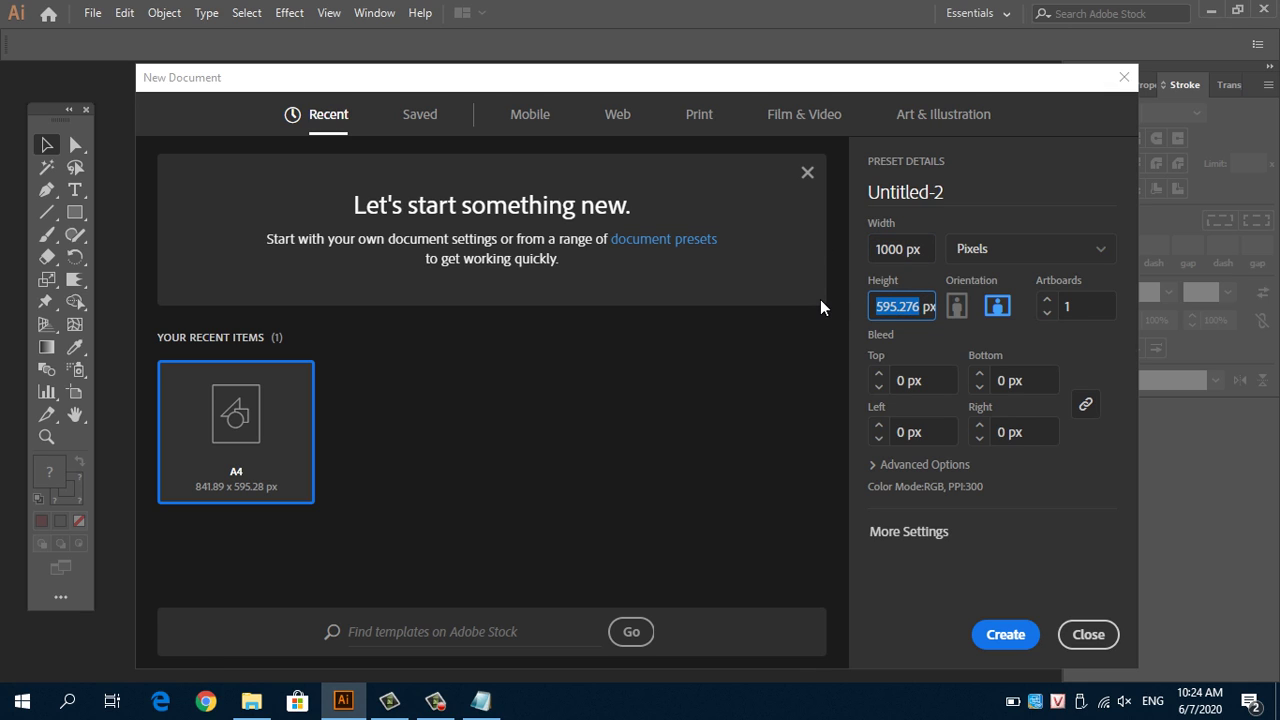
type("1000")
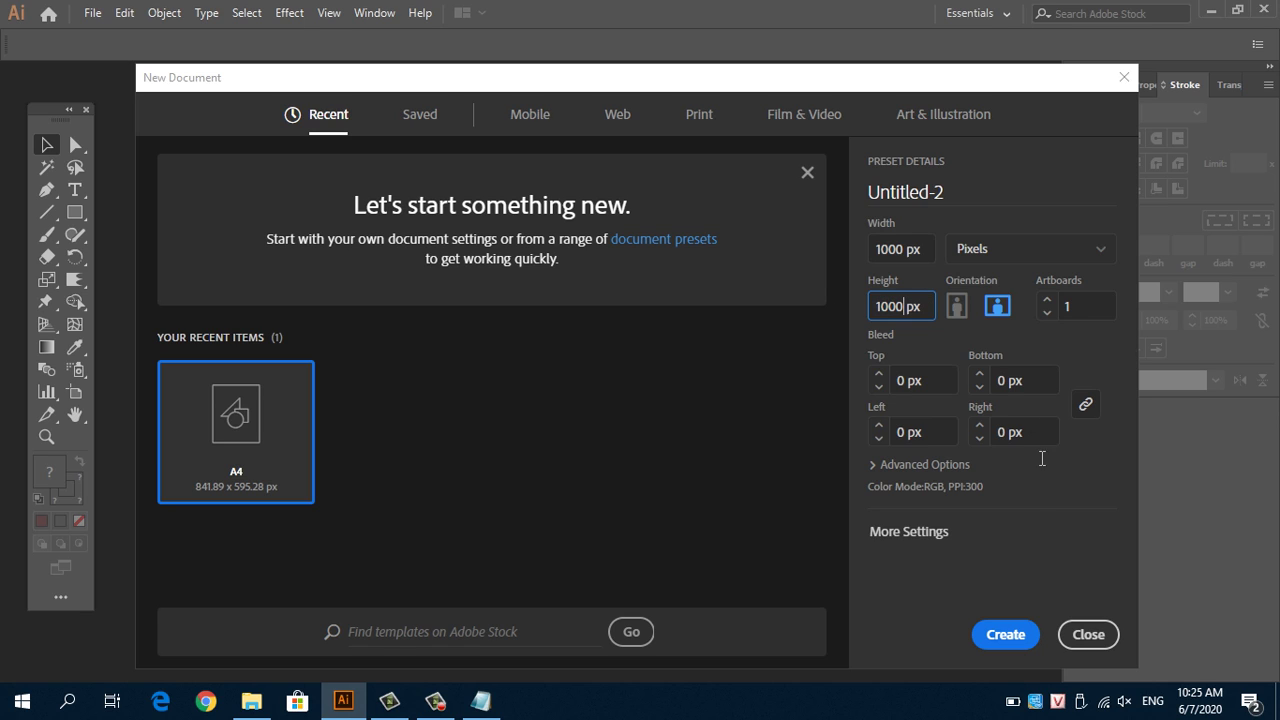
left_click(1020, 251)
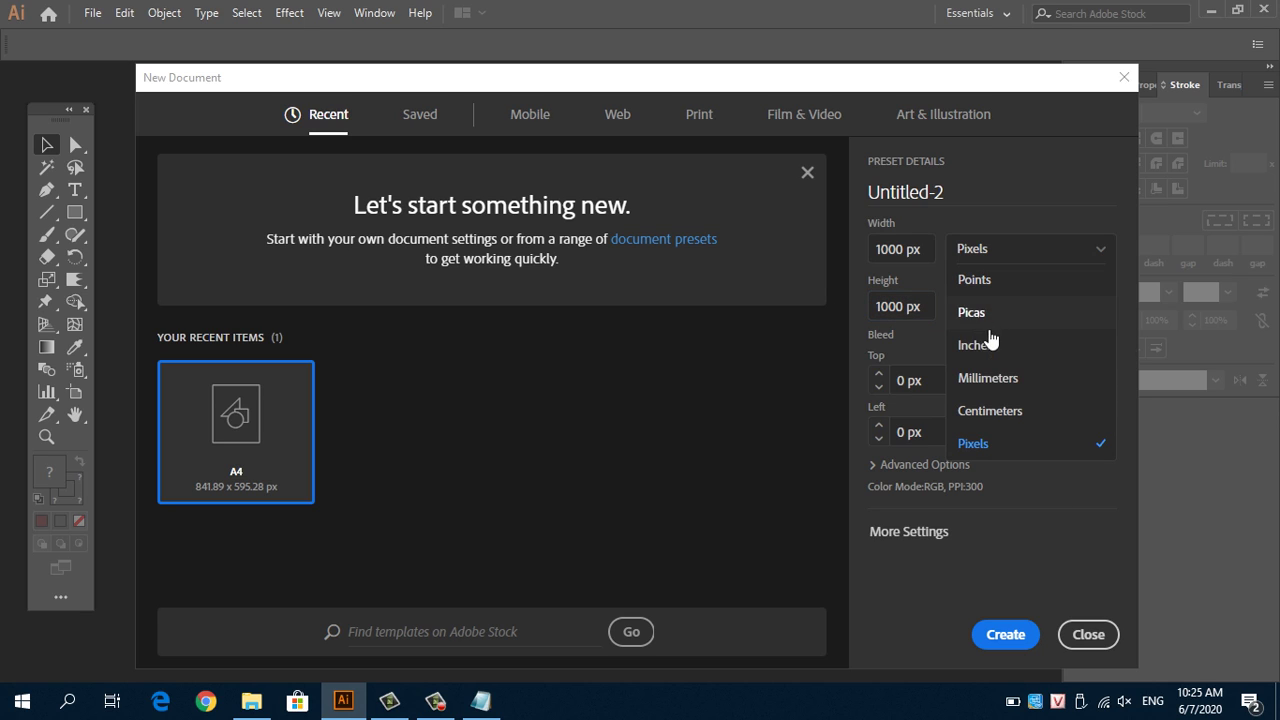
left_click(976, 443)
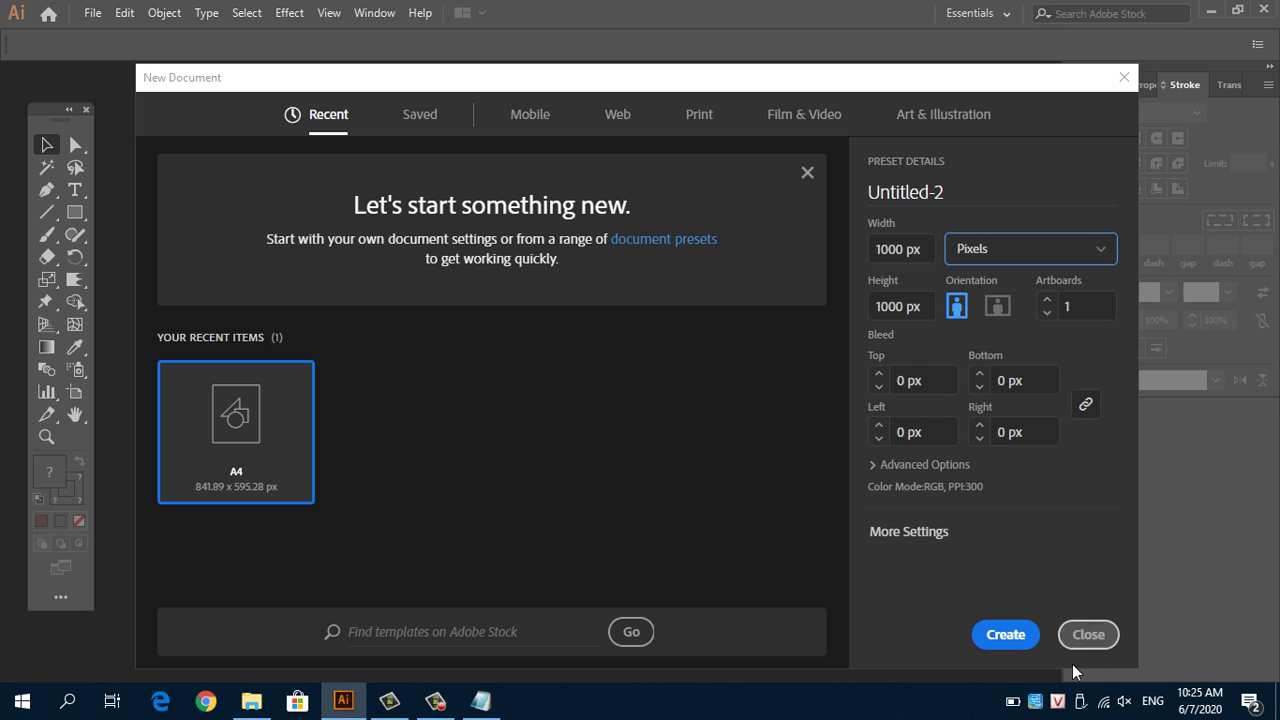
left_click(1015, 646)
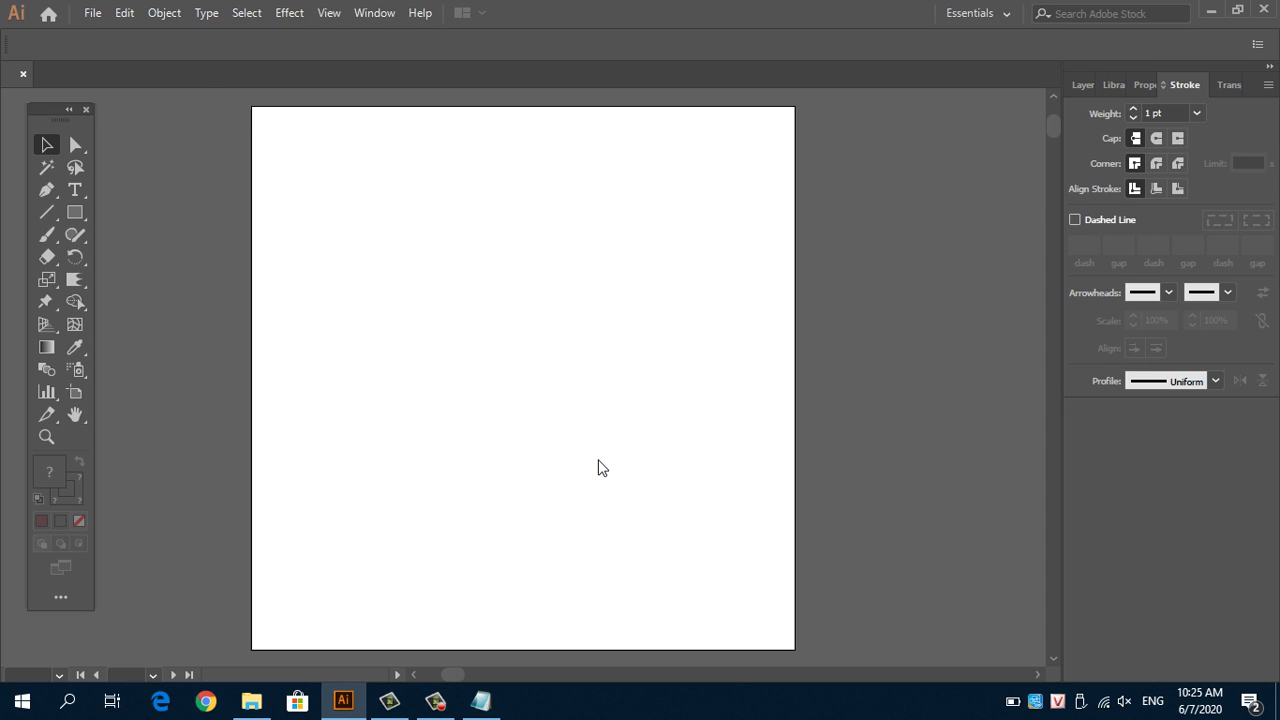
Step: Draw a rectangle near the artboard's top-left and rename Layer 1 to 'hinhvuong'
left_click_drag(83, 217, 136, 214)
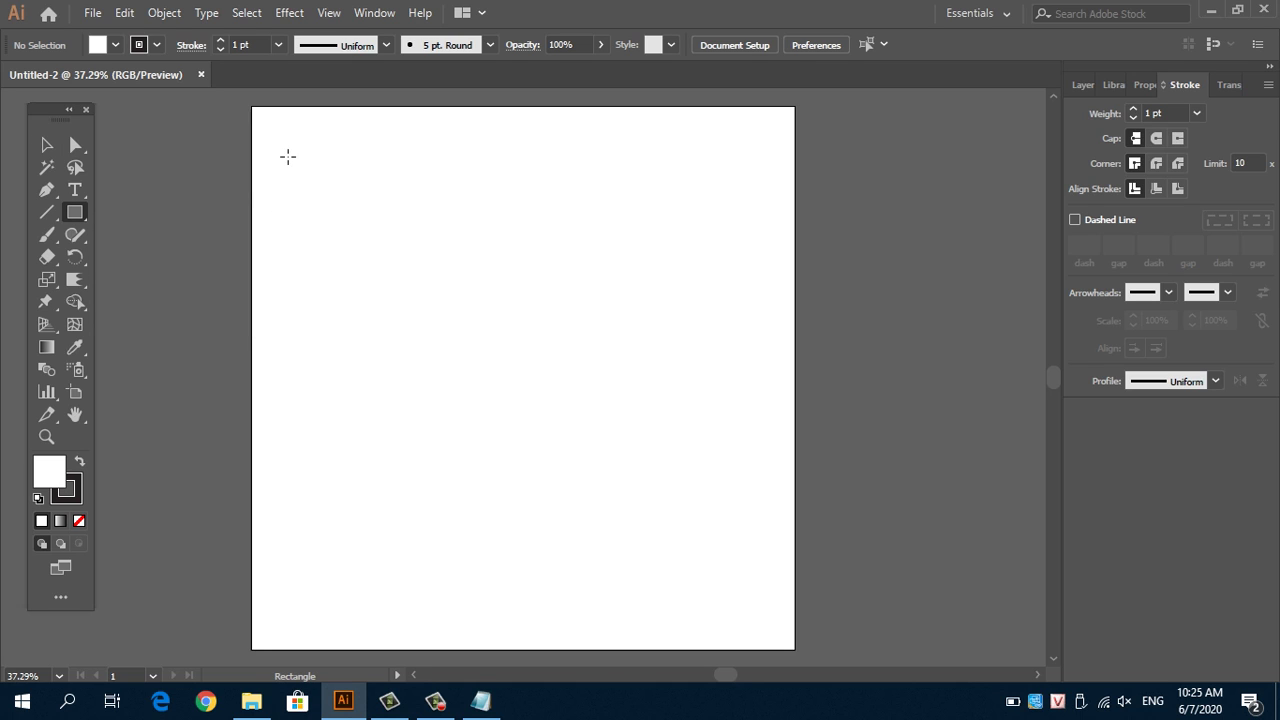
left_click_drag(287, 148, 457, 237)
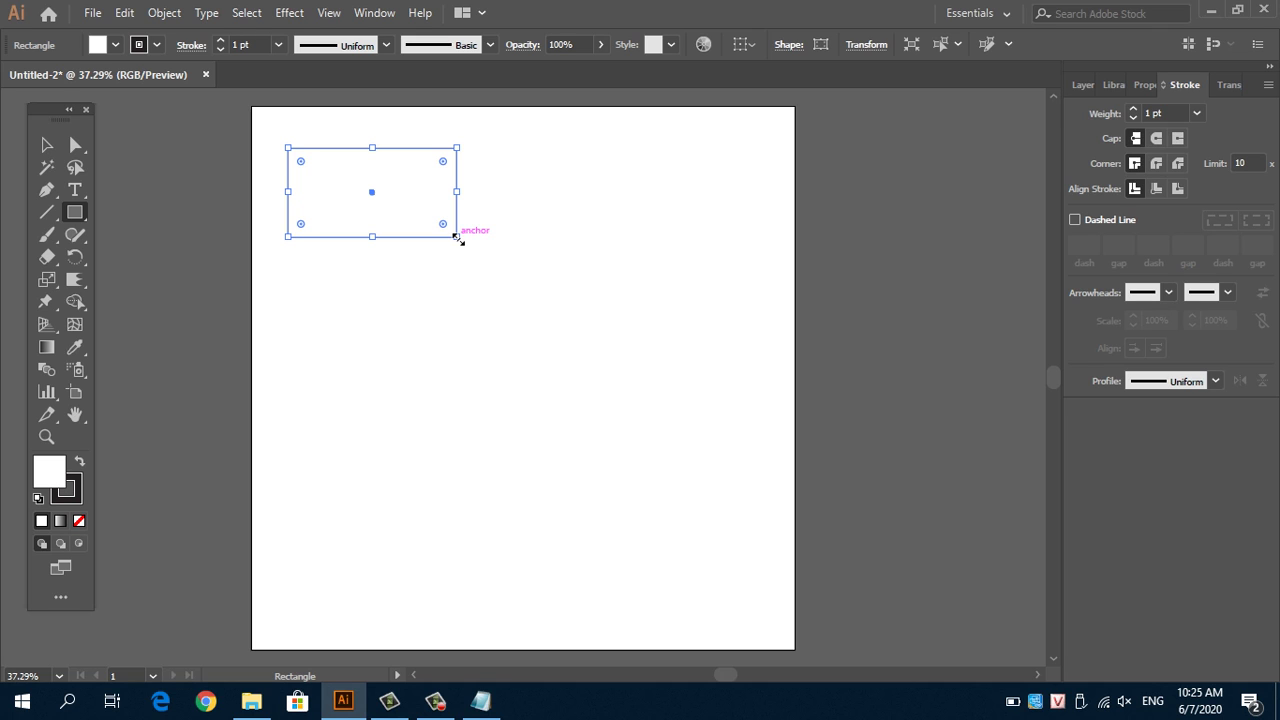
left_click(374, 13)
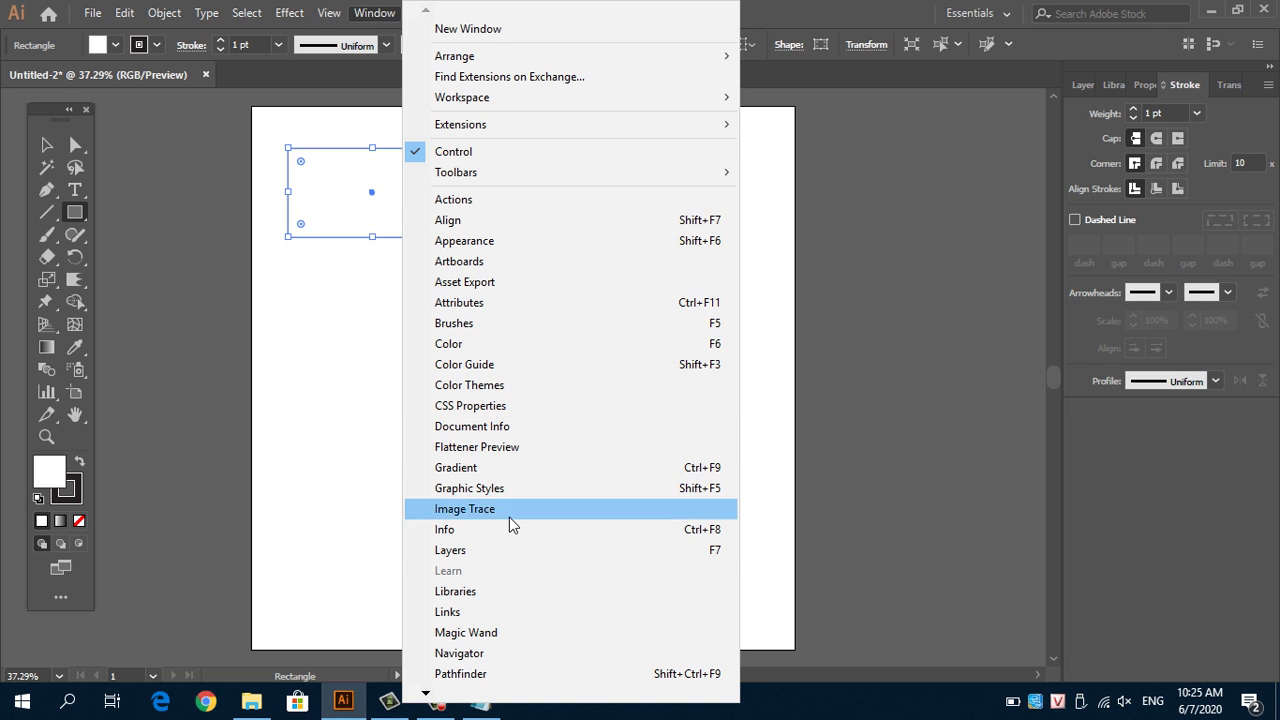
left_click(504, 550)
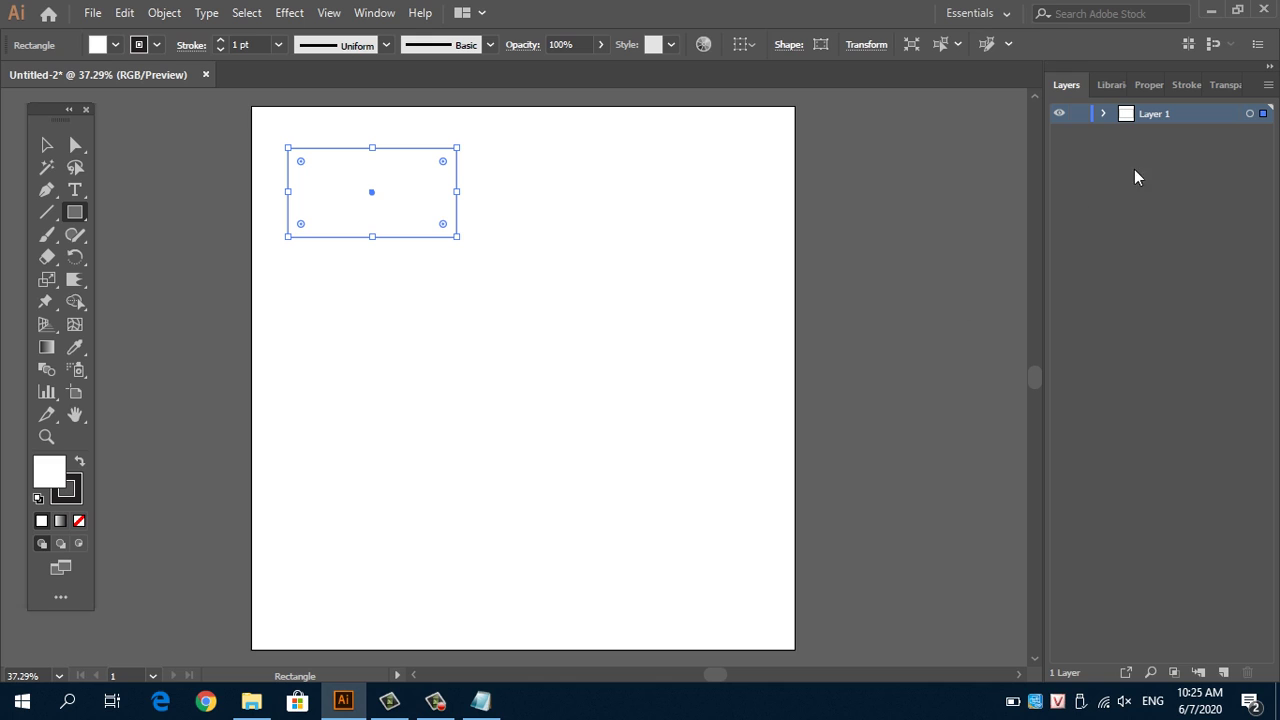
double_click(1149, 114)
type("hv")
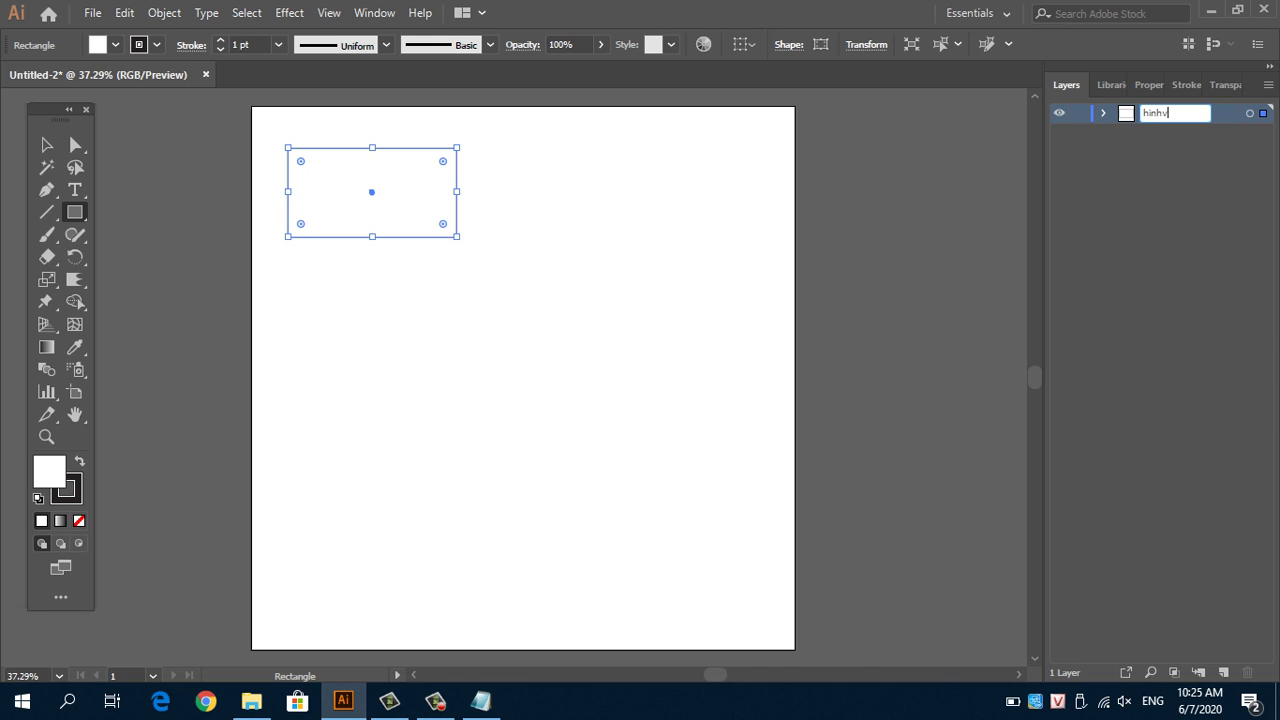
type("uong")
key("Return")
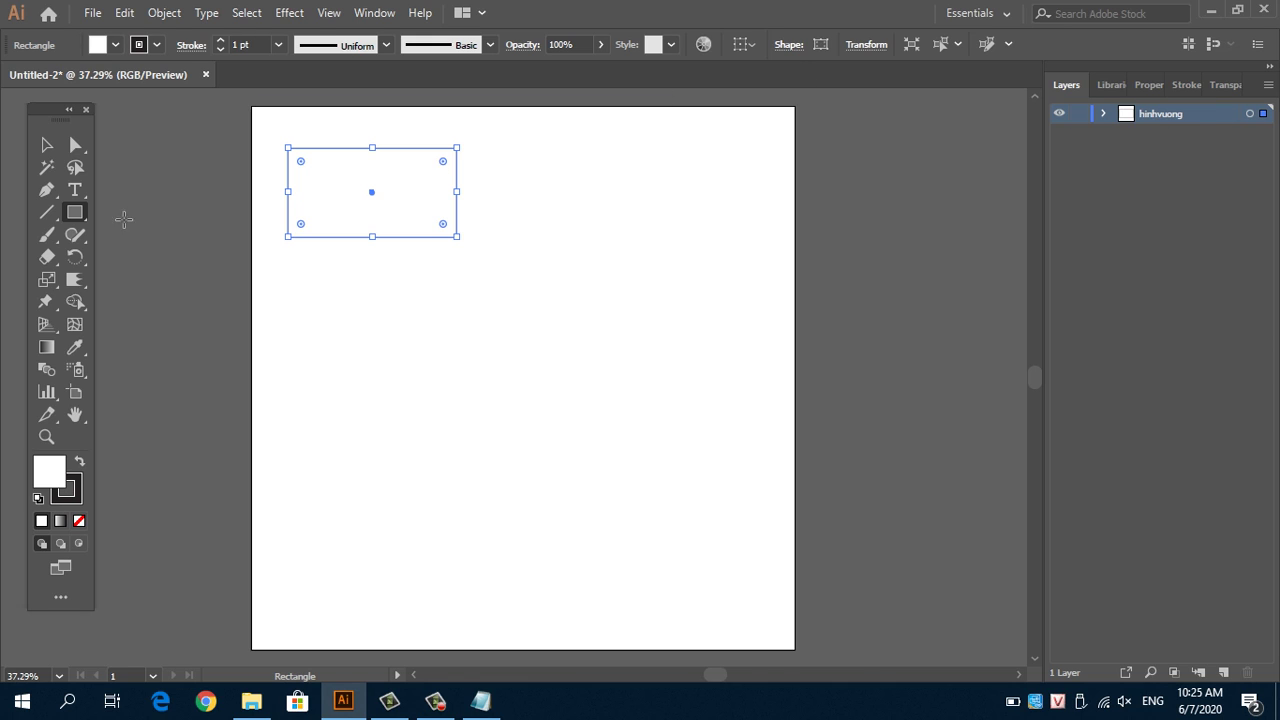
Step: Move the rectangle about 123 px to the right
left_click(46, 144)
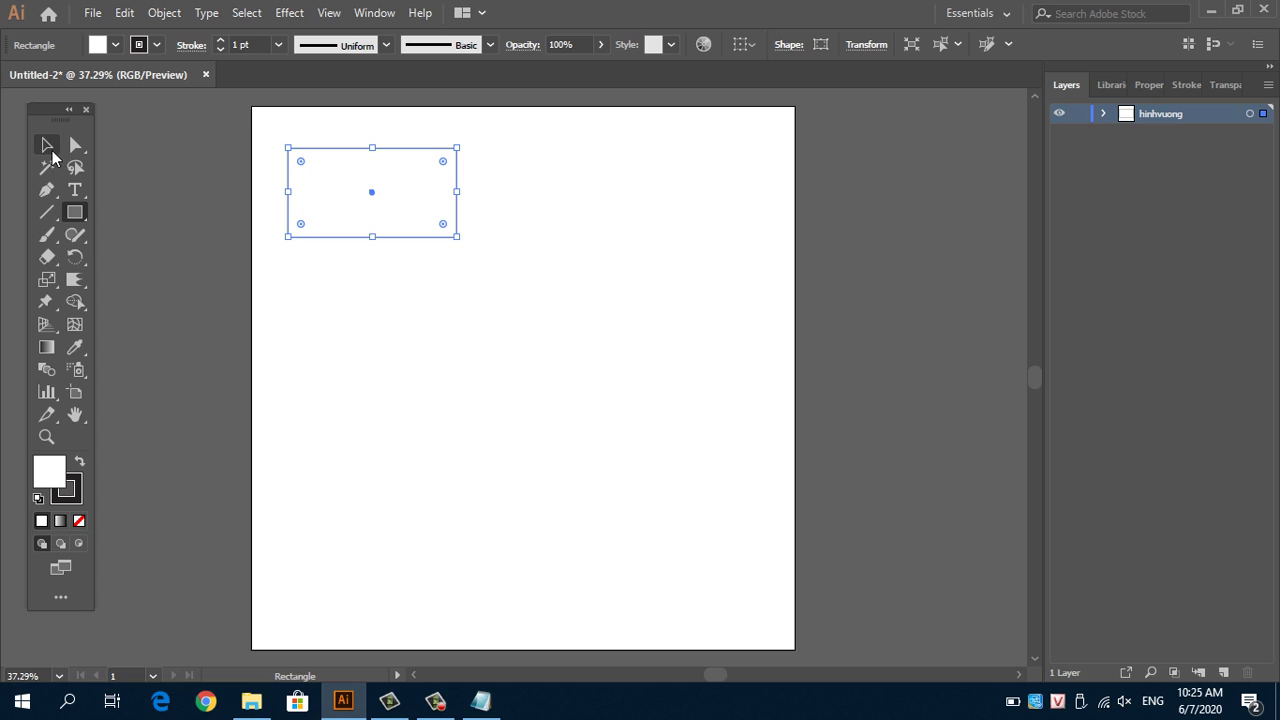
left_click(512, 233)
left_click_drag(440, 150, 510, 155)
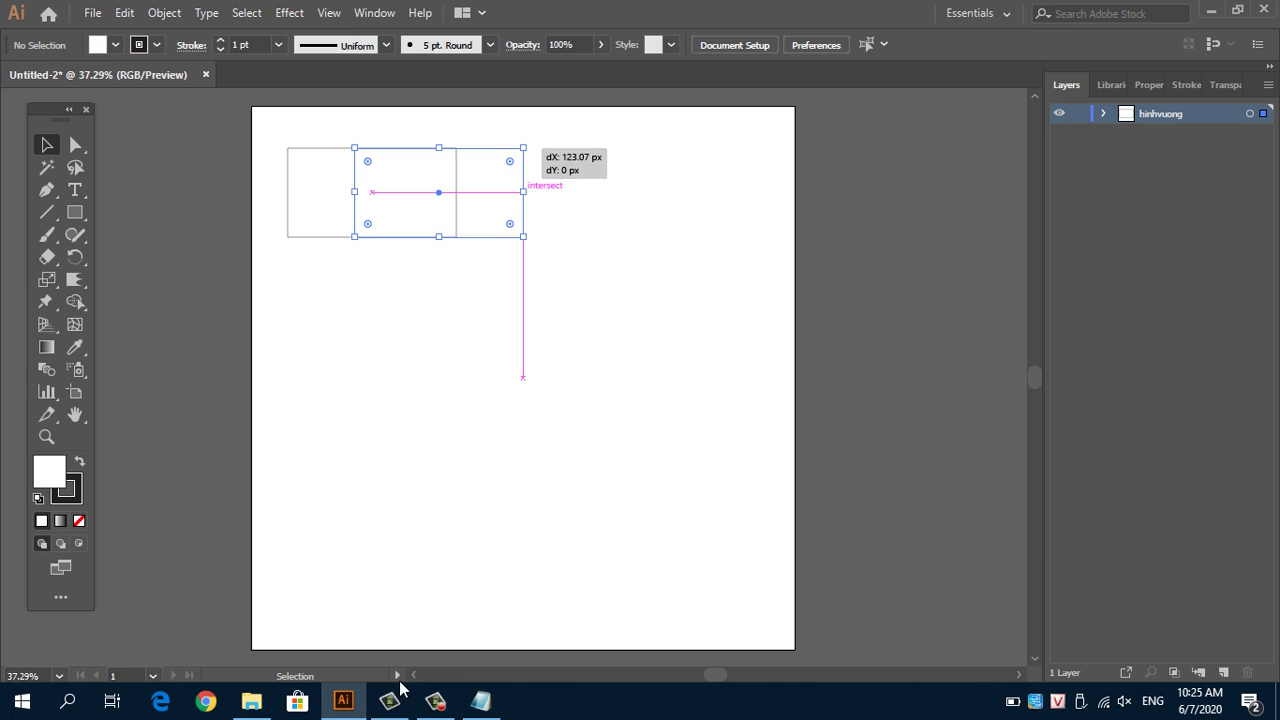
Step: Add 'Một đối tượng đồ họa trong AI sẽ có 2 phần:' and item '1. Viền đối tượng: hay gọi là stroke.'
left_click(481, 700)
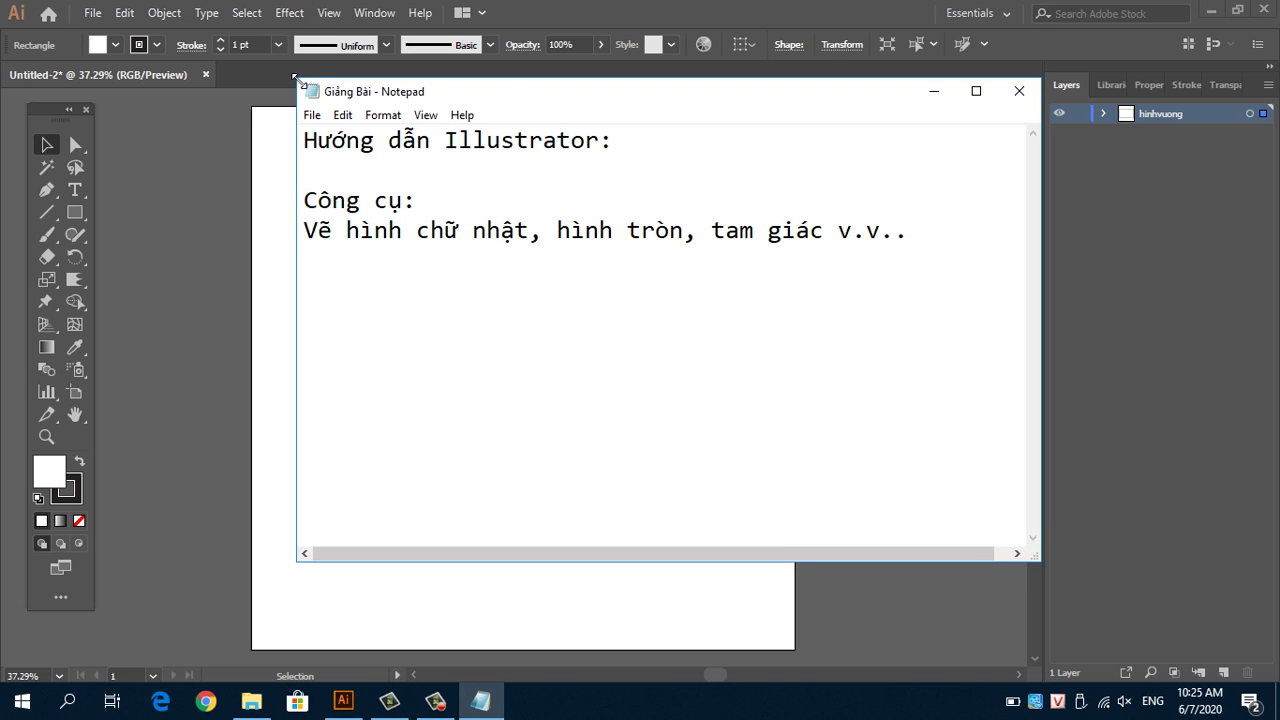
left_click_drag(1040, 560, 290, 328)
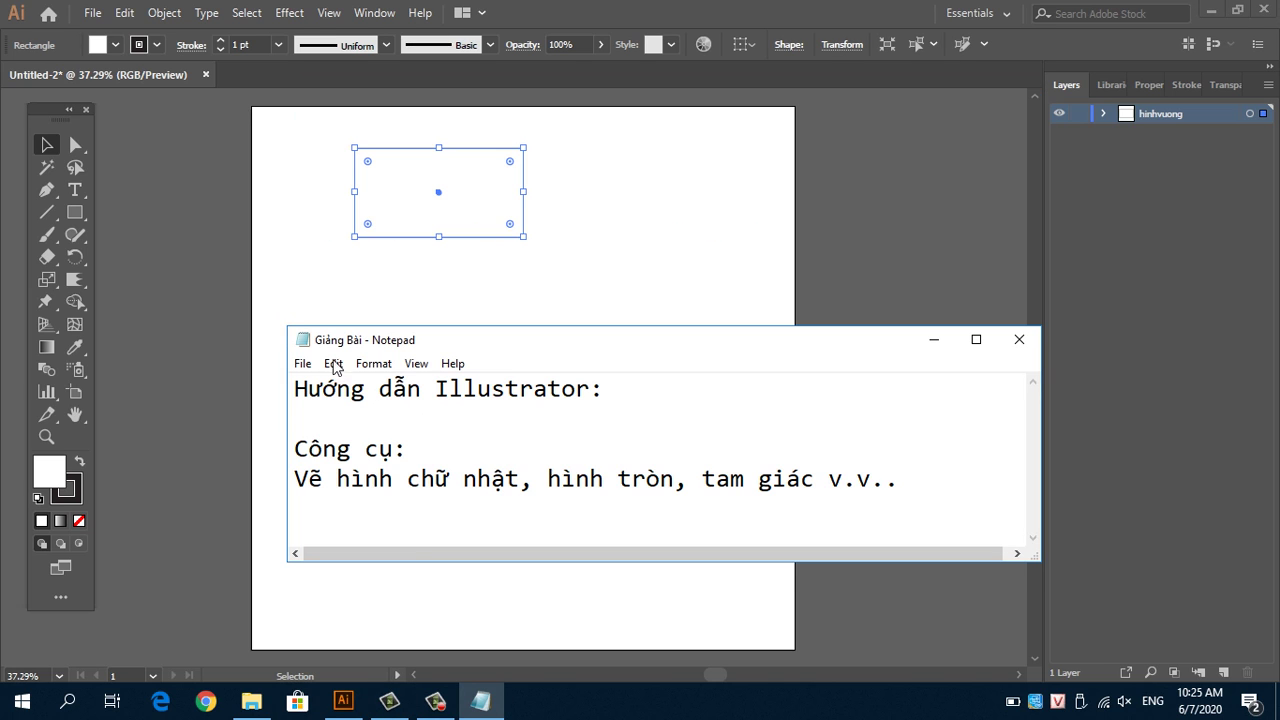
left_click(632, 412)
left_click(895, 490)
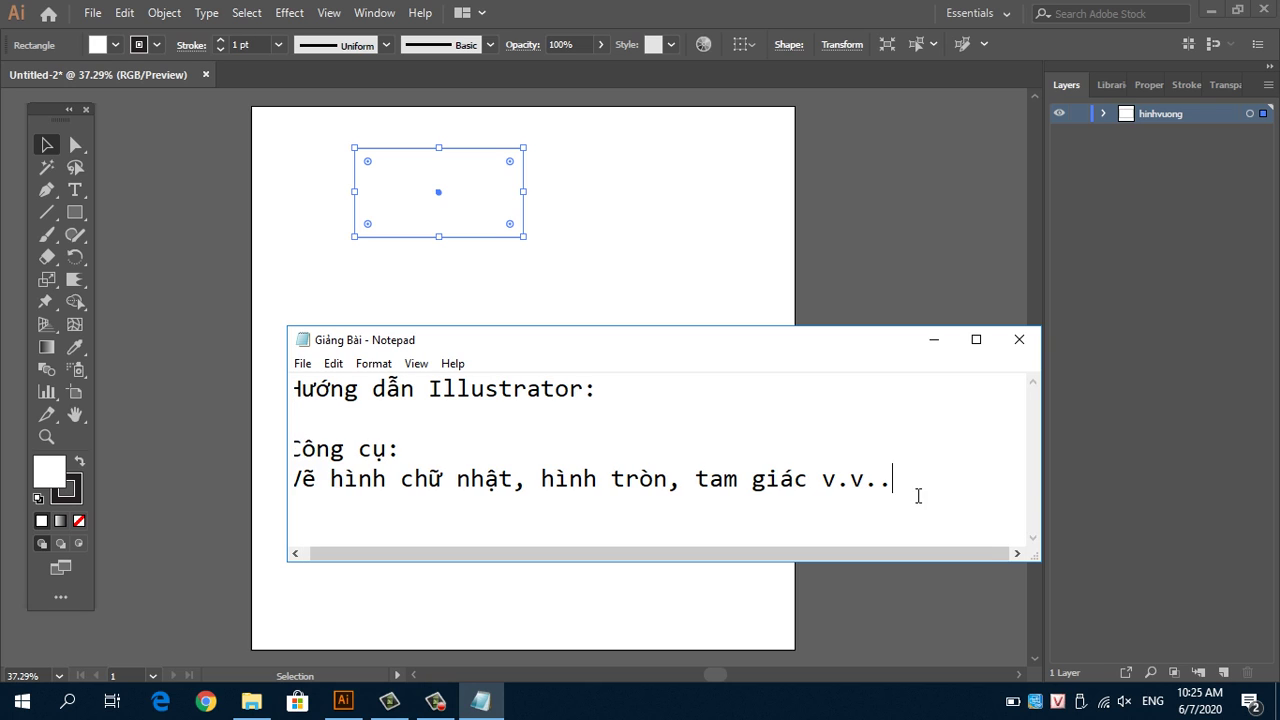
key("Return")
key("Return")
type("Môt")
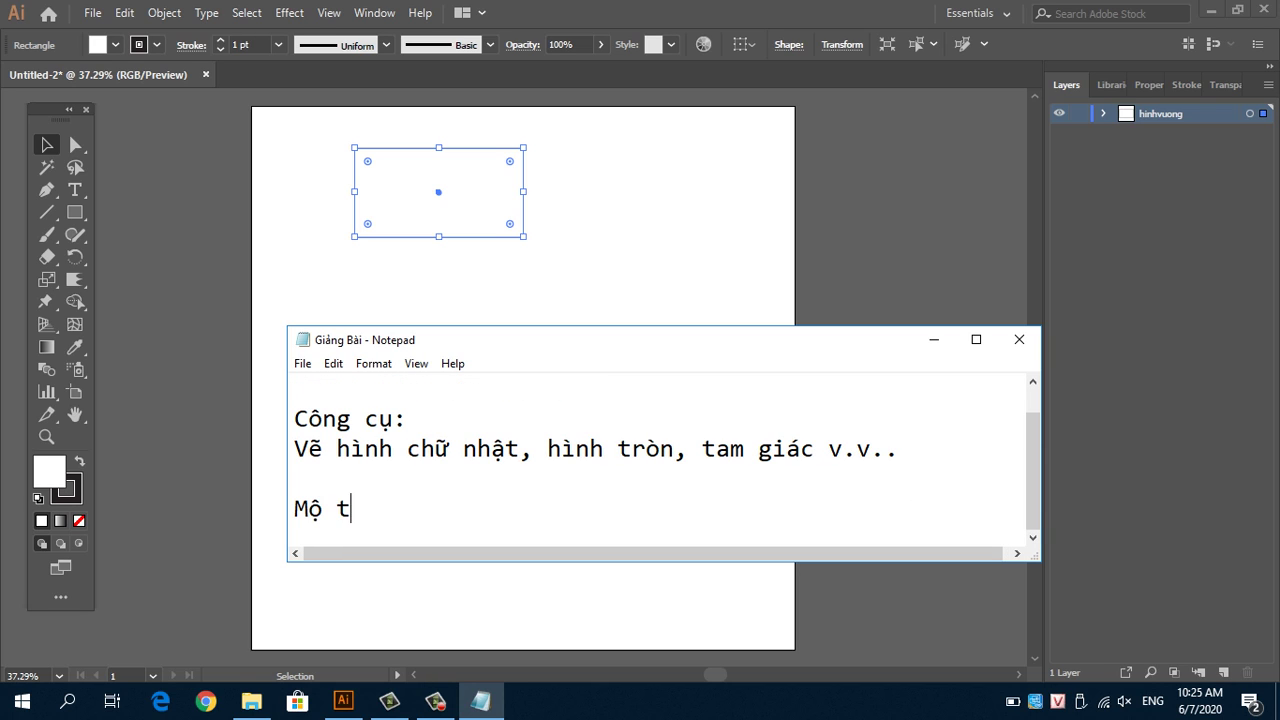
type("̣ đoối tượ")
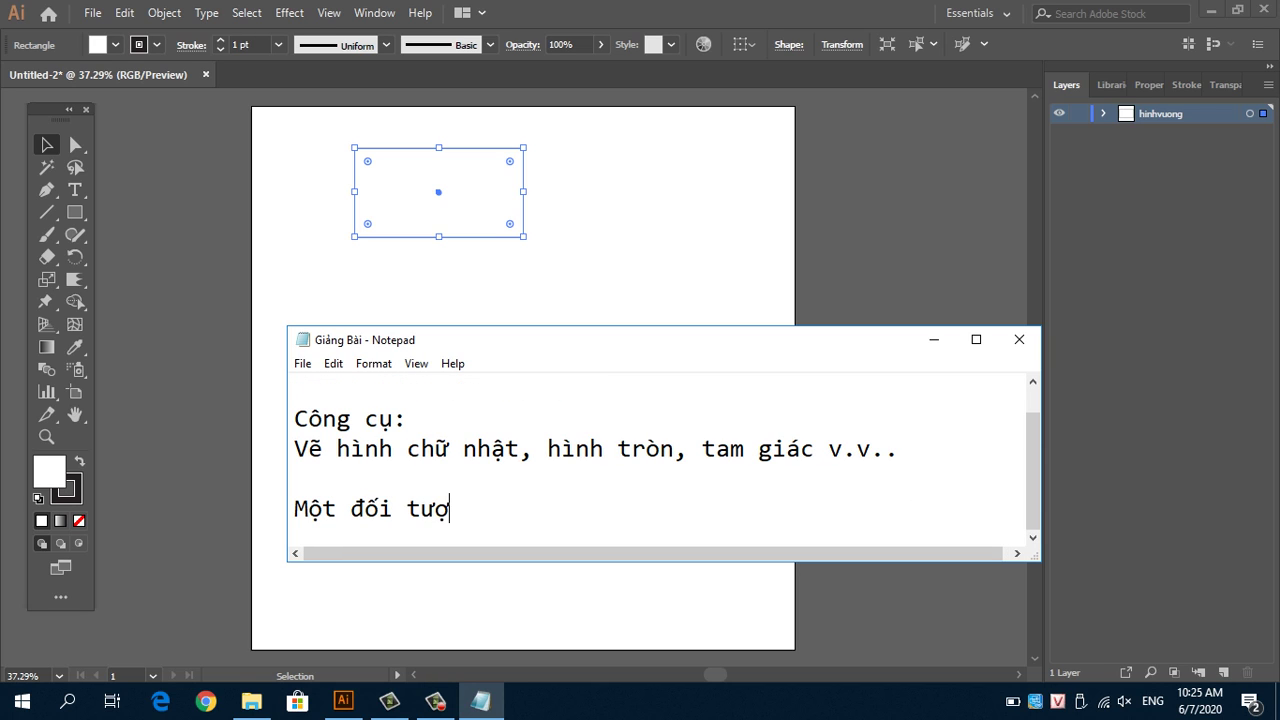
type("ng")
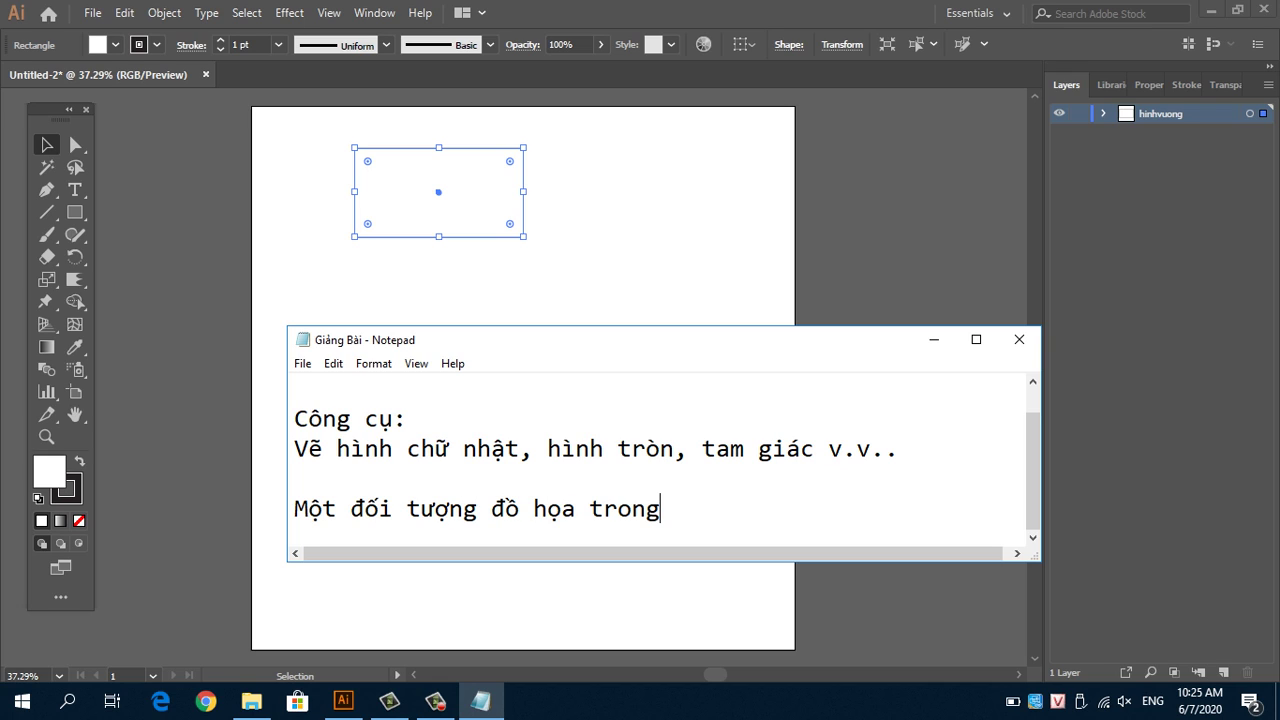
type(" đoồ họa trong AI")
type("se")
type("̃ có 2 phaần:")
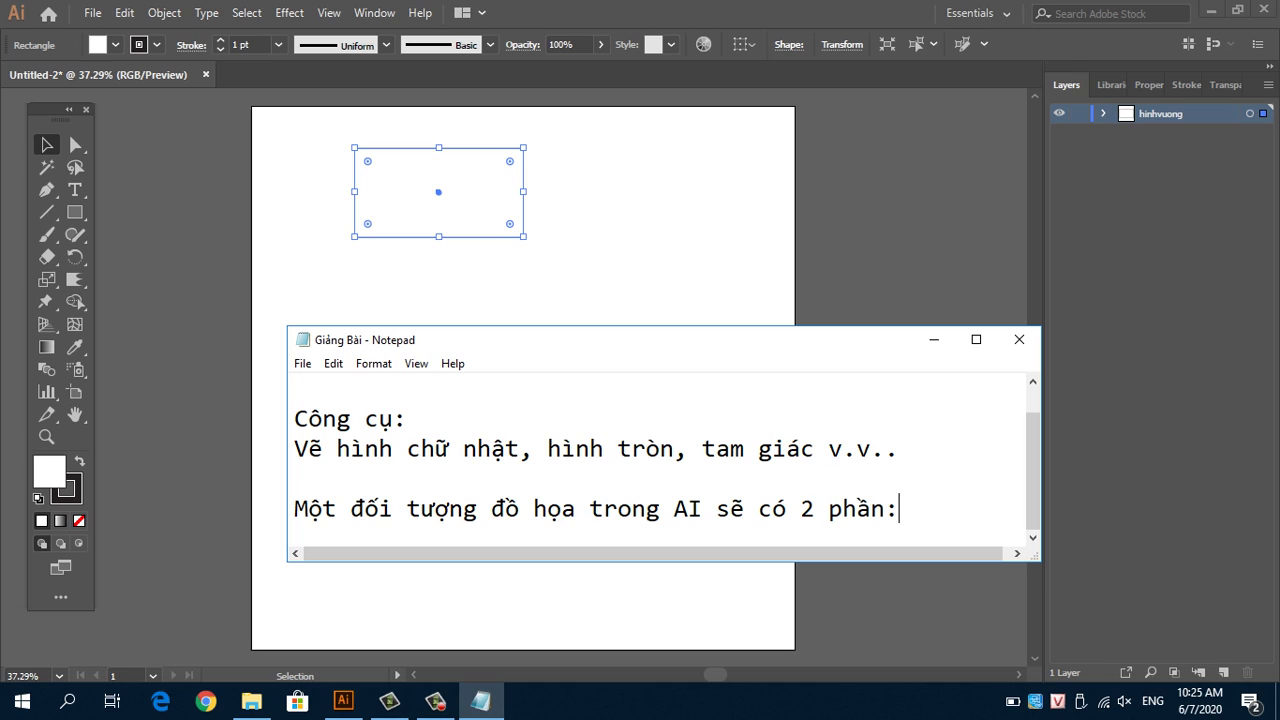
key("Return")
type("1.")
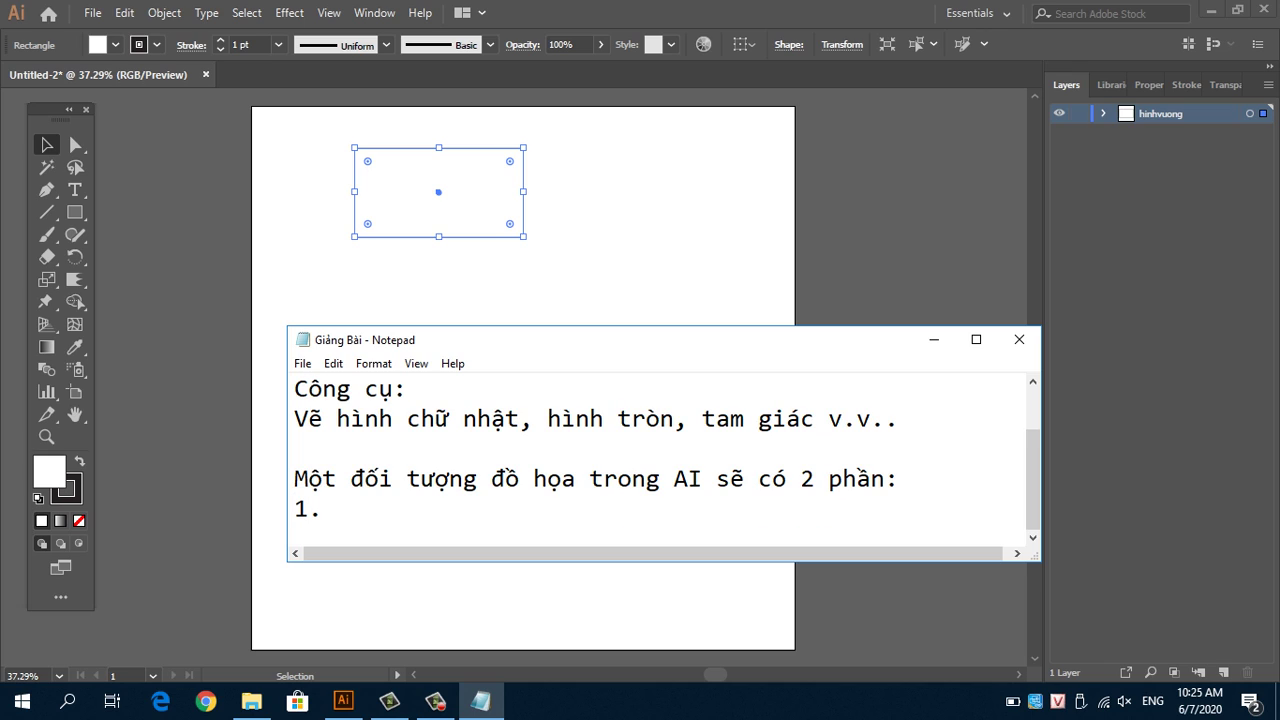
type(" Viền")
type(" đối tượng")
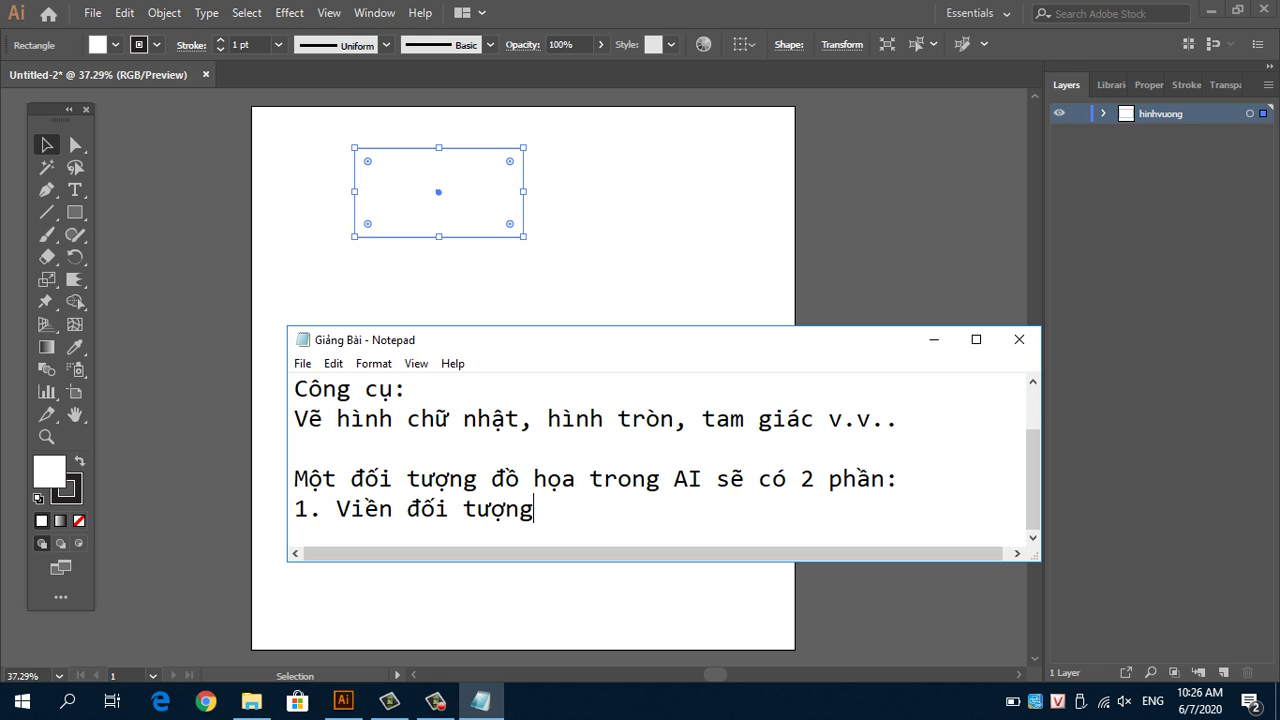
type(" hay g")
type("ọi là strok")
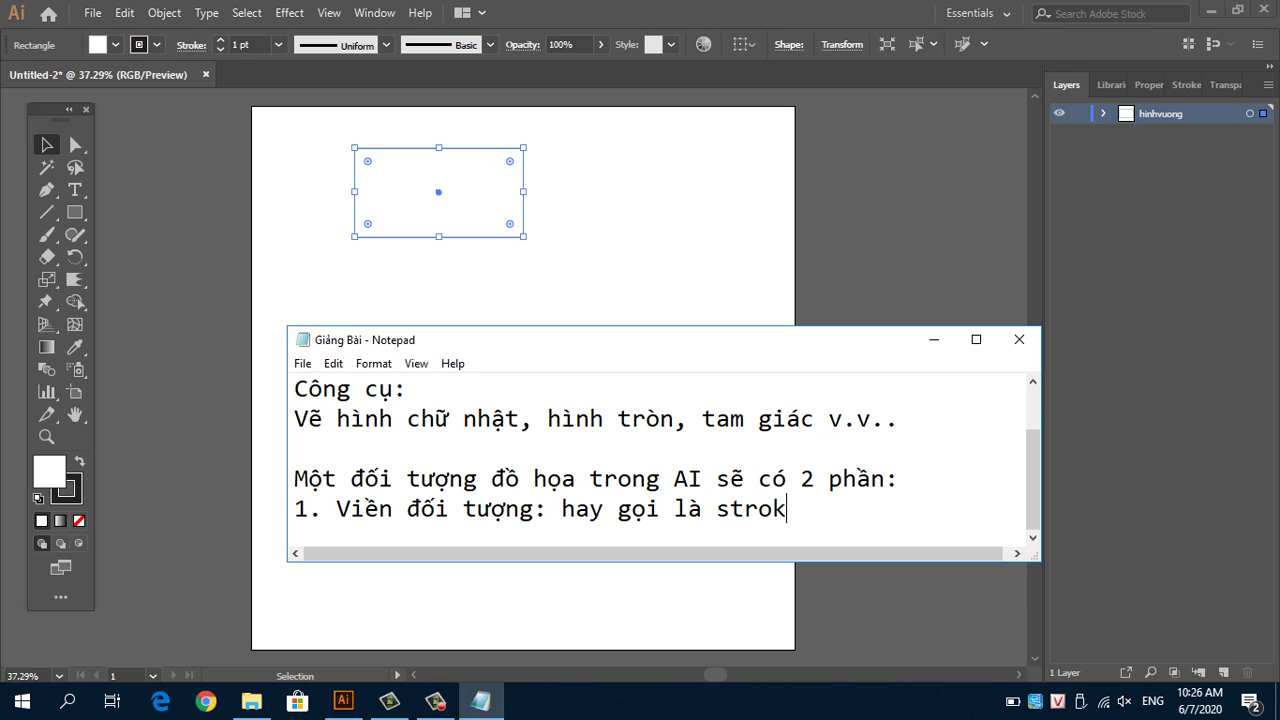
type("e.")
Step: Try 14 pt and 40 pt stroke weights on the rectangle, settling on 5 pt
left_click(1179, 83)
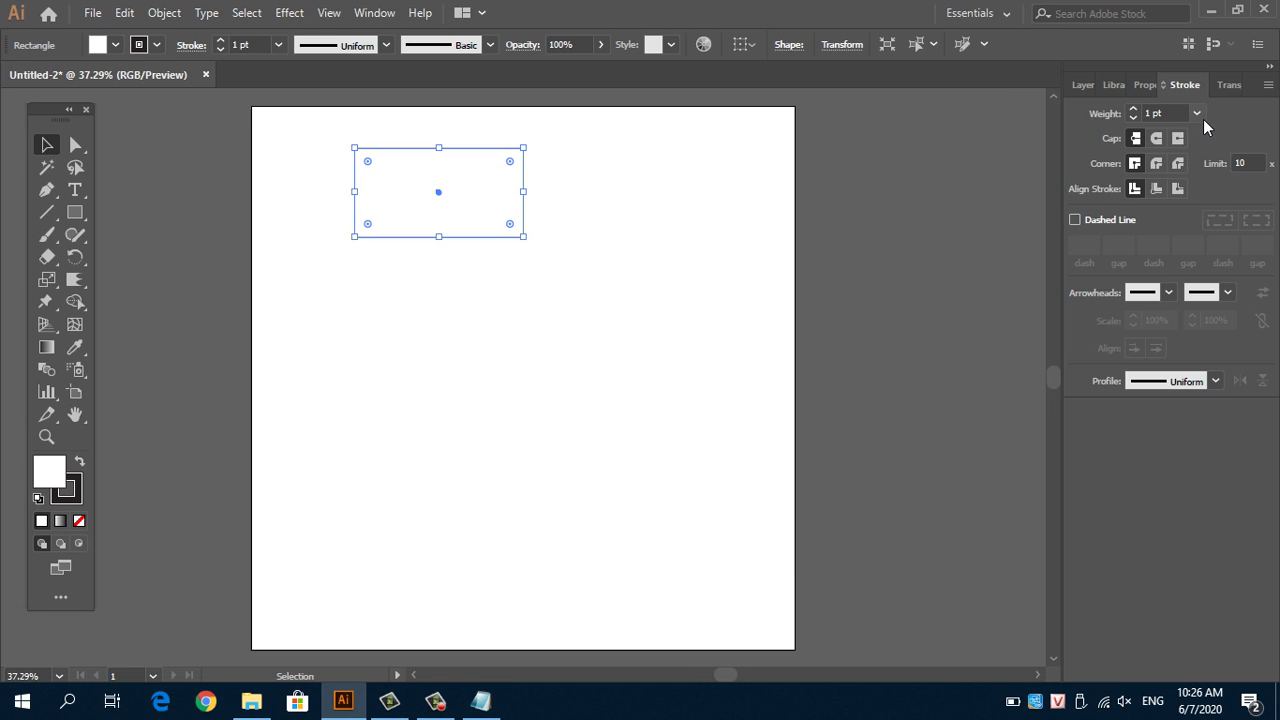
left_click(1197, 114)
left_click(1227, 419)
left_click(1198, 114)
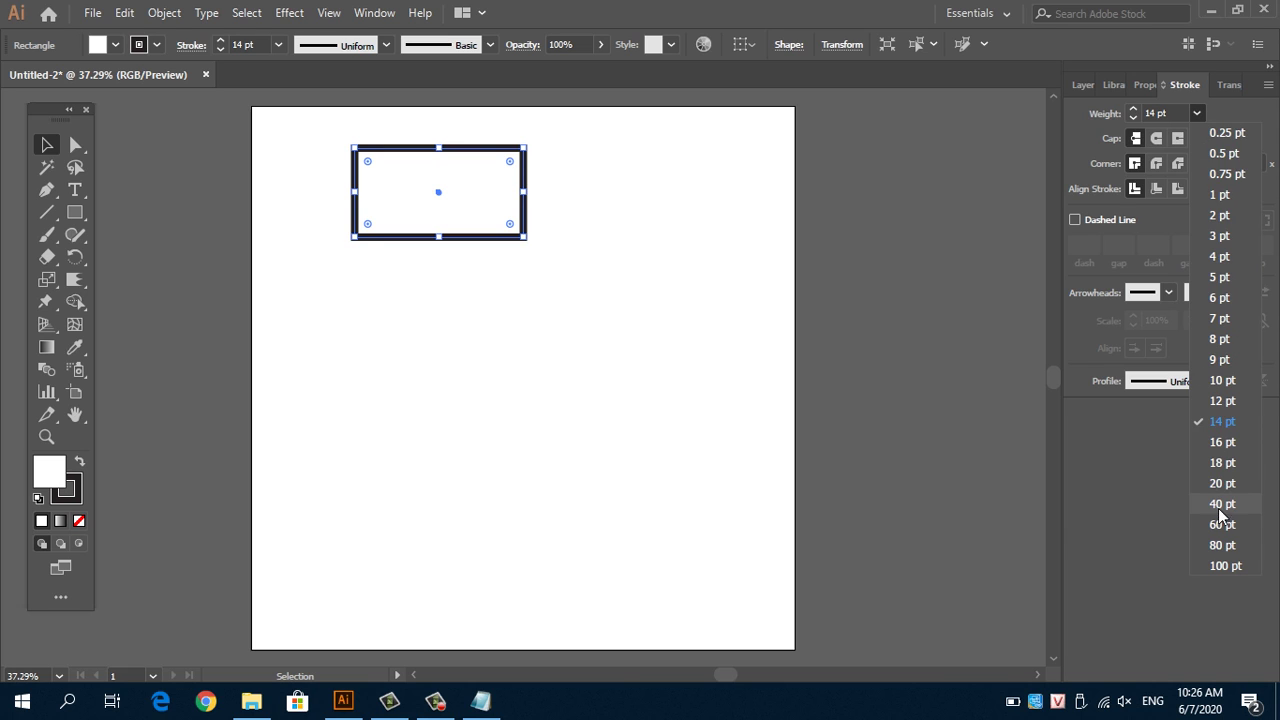
left_click(1219, 512)
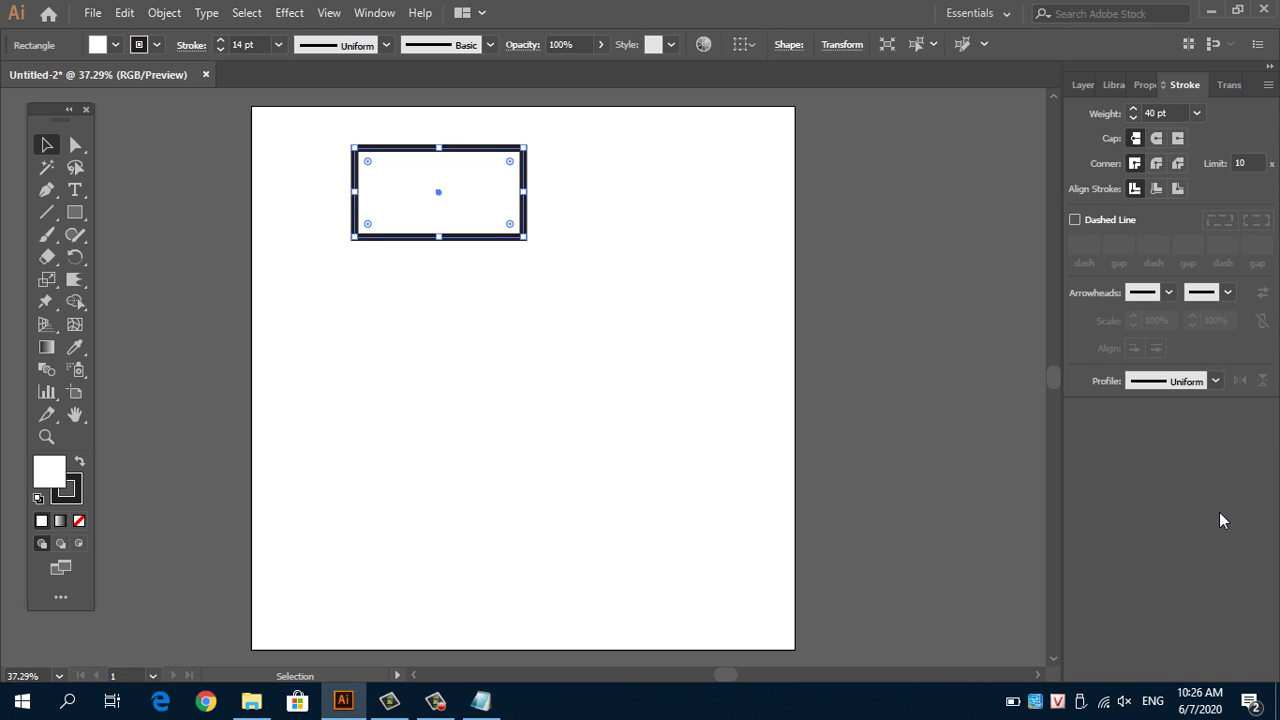
left_click(1197, 114)
left_click(1220, 284)
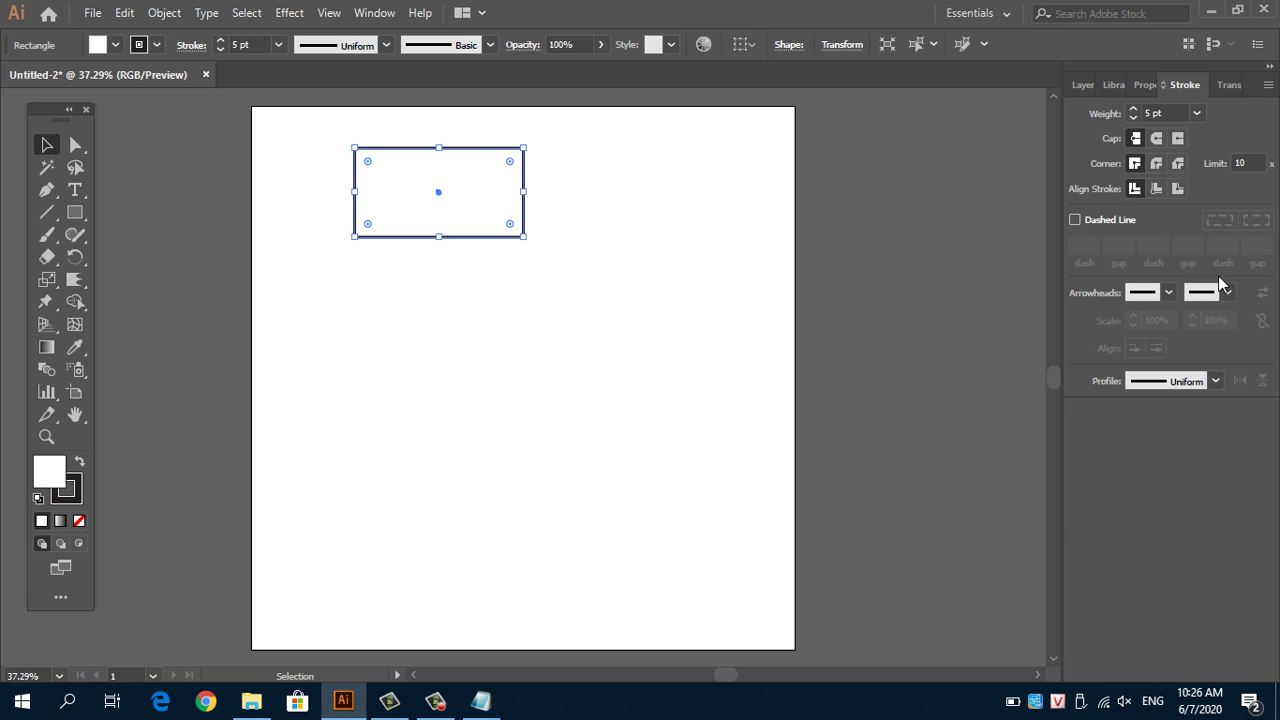
Step: Add point '2 Shape đối tượng: là vùng nằm bên trong đường viền.' and widen Notepad
left_click(499, 706)
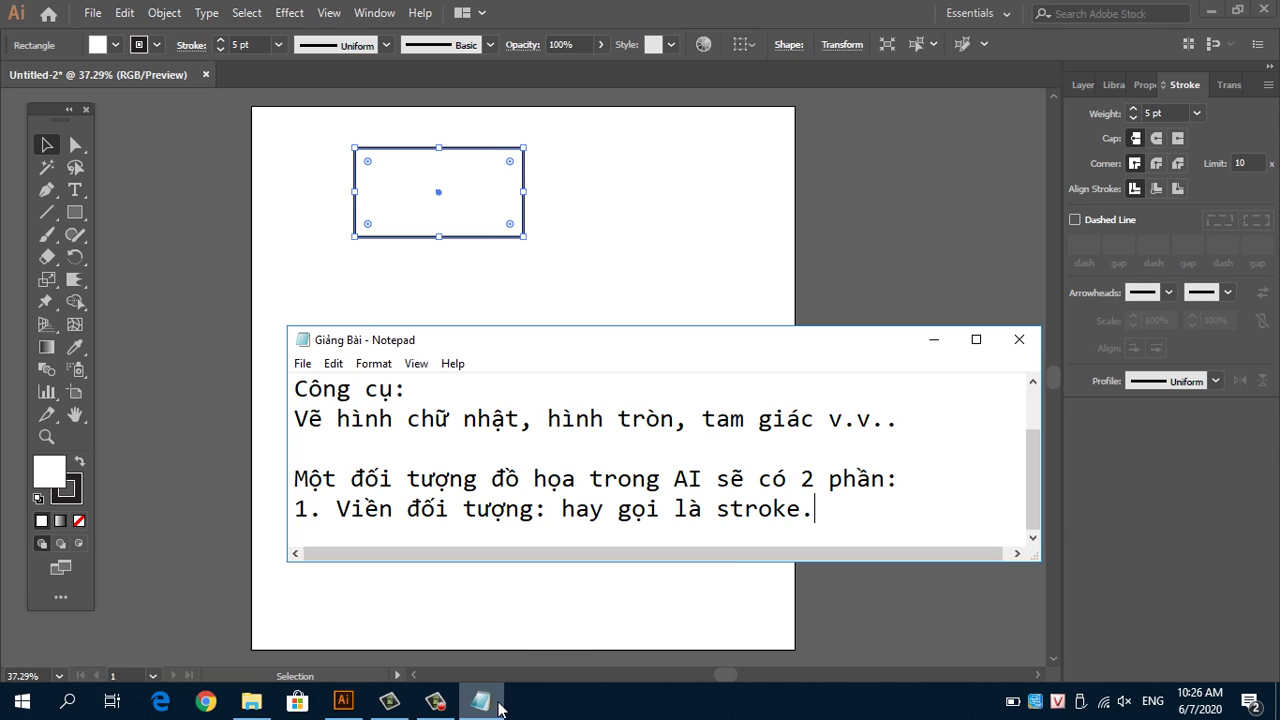
key("Return")
type("2.")
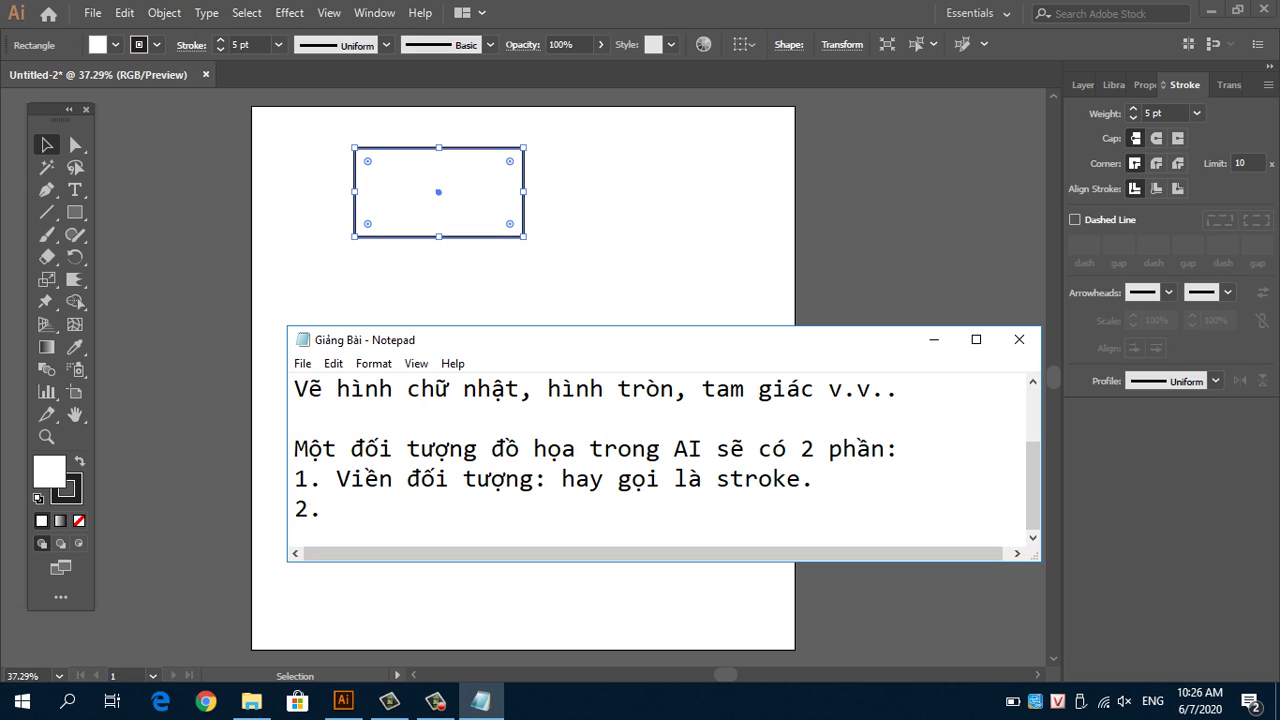
type(" Shape đo")
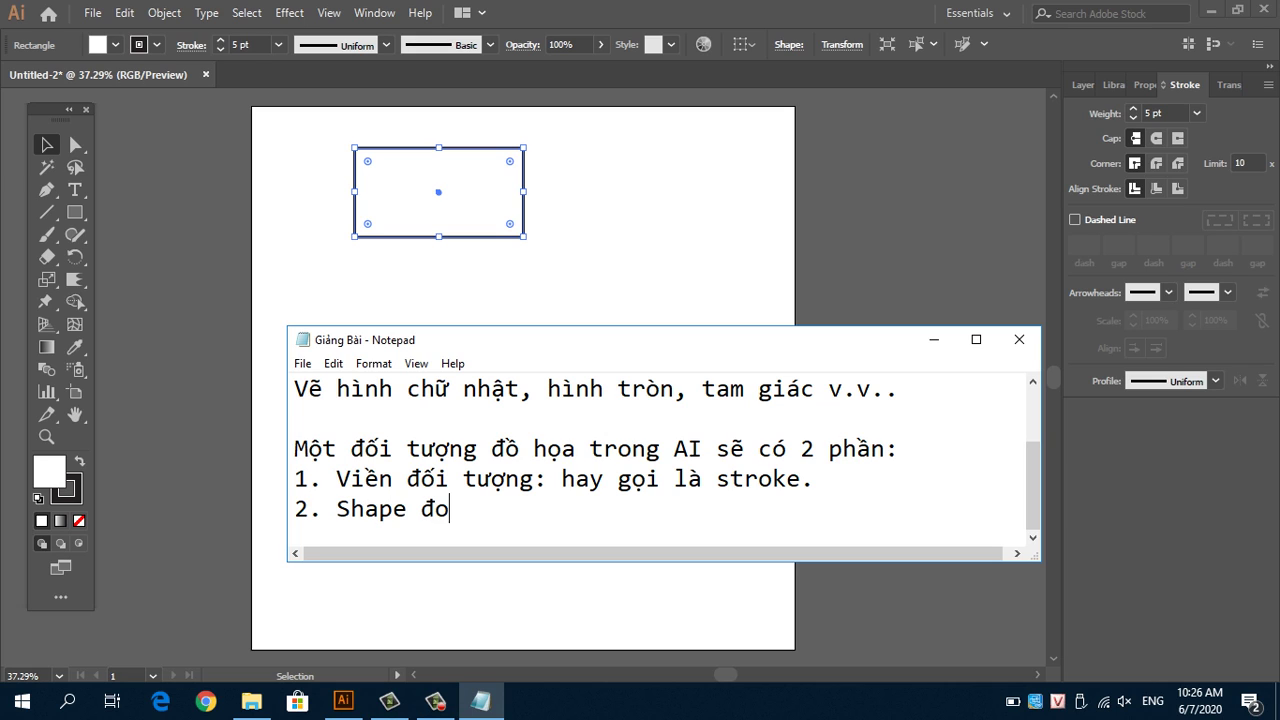
key("BackSpace")
type("ối tượng")
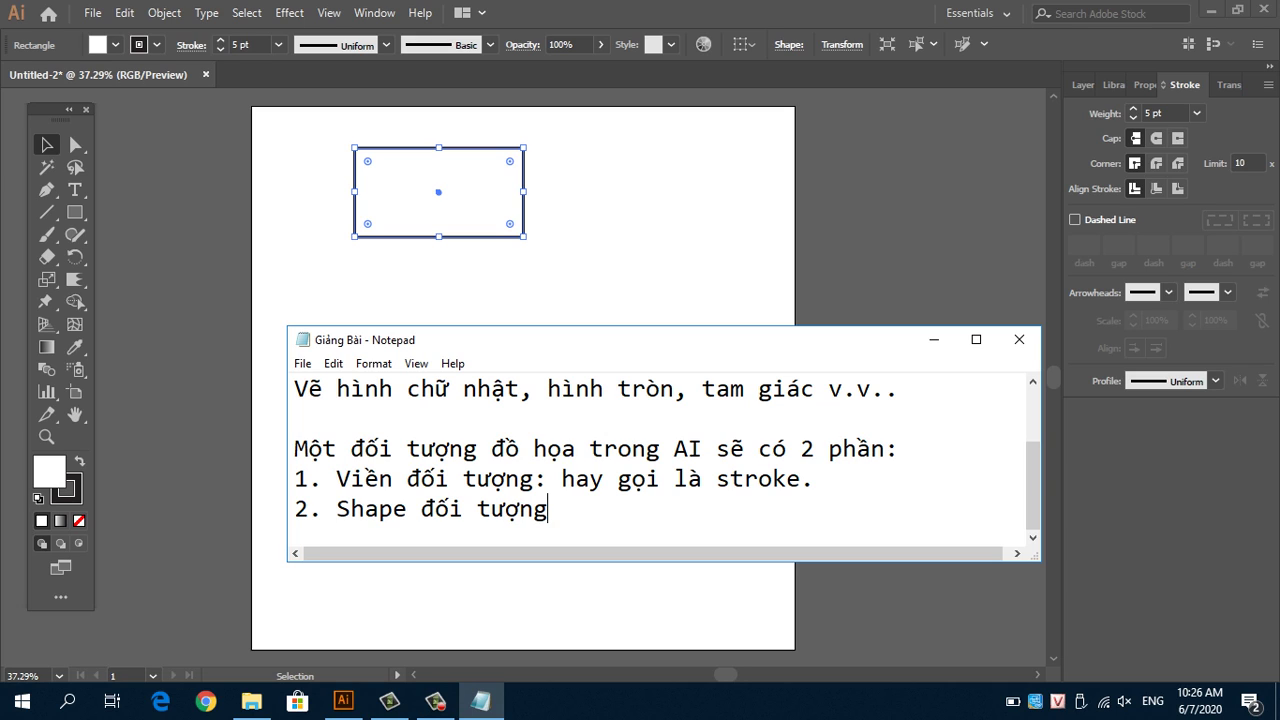
type(": là vùn")
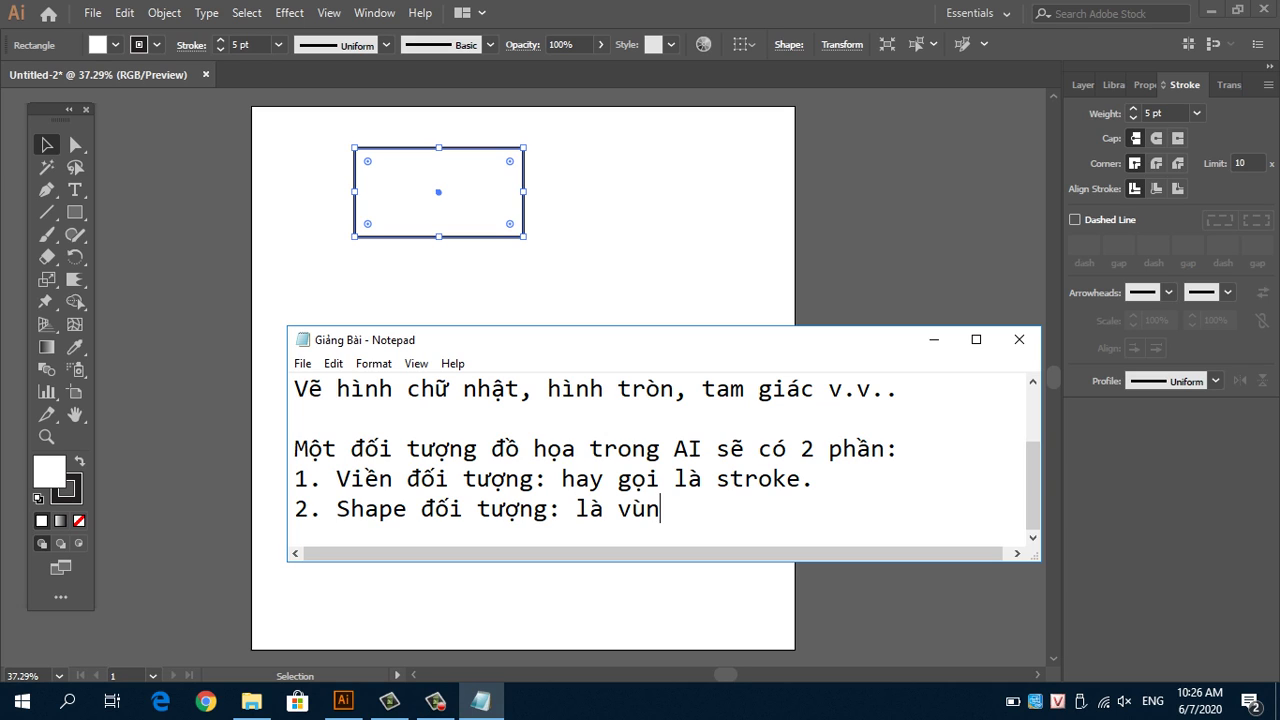
type("g nằm beên ")
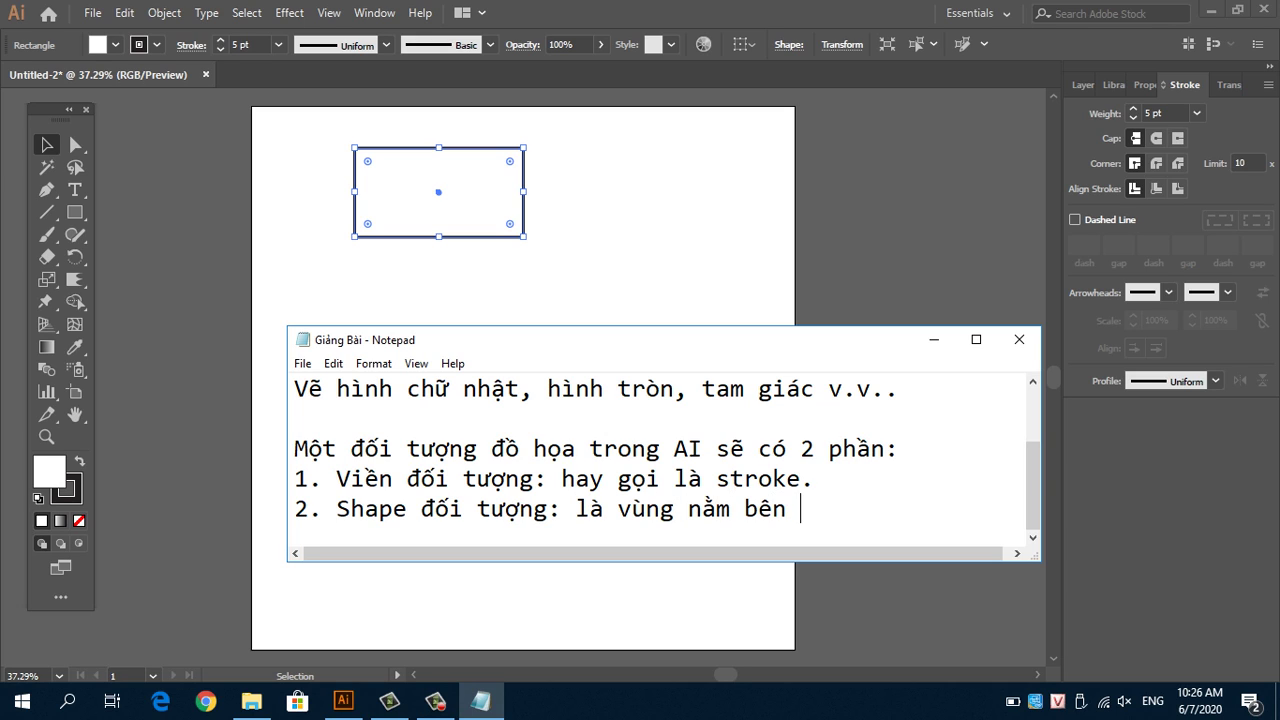
type("trong đươ")
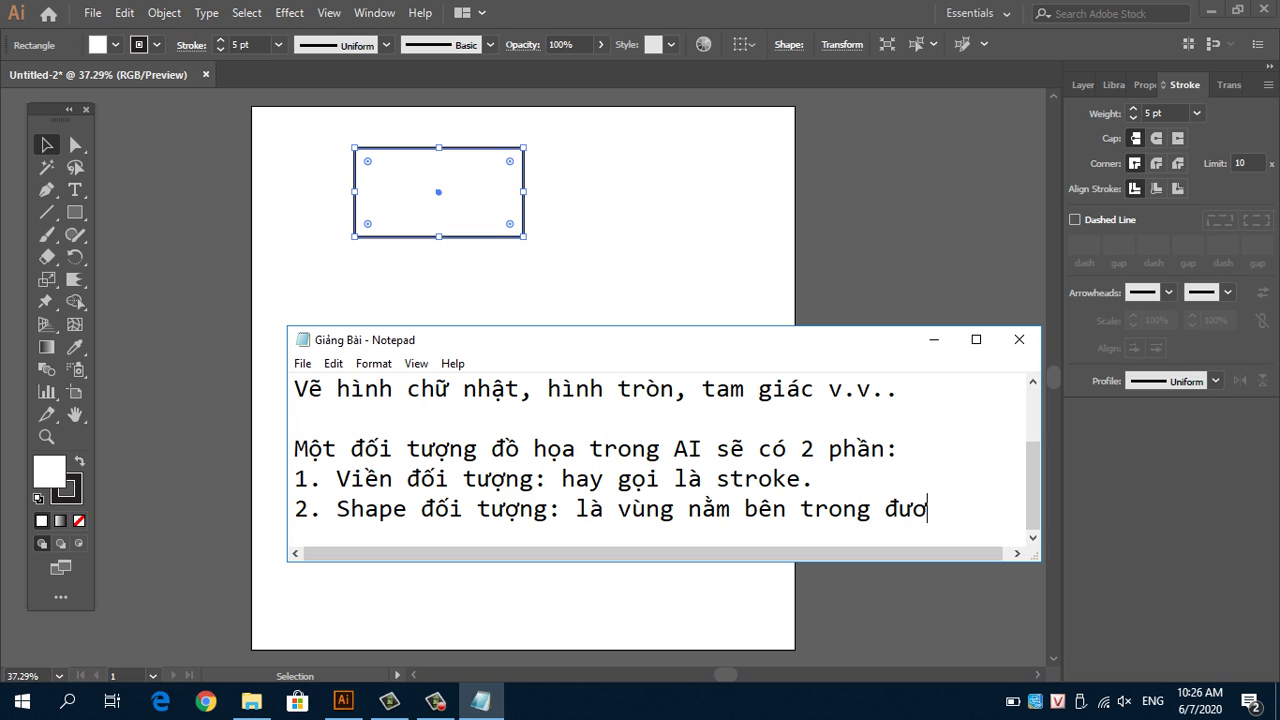
key("BackSpace")
type("ờng viền")
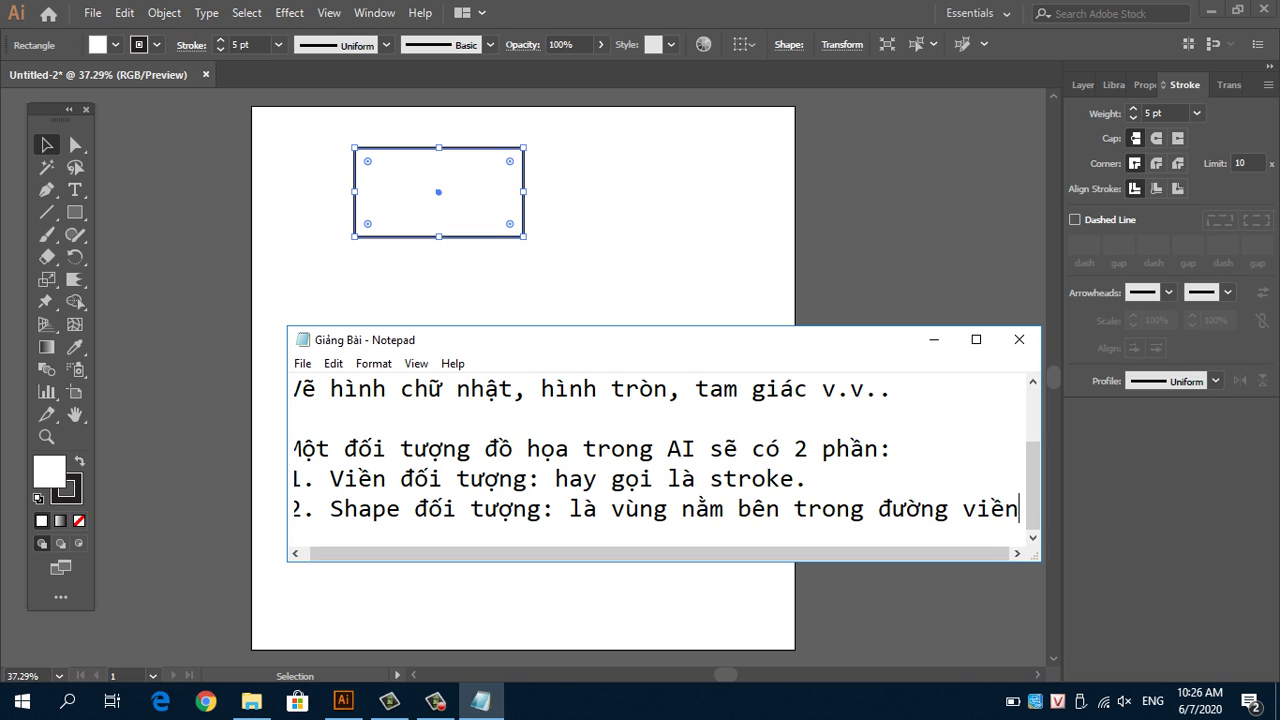
type(".")
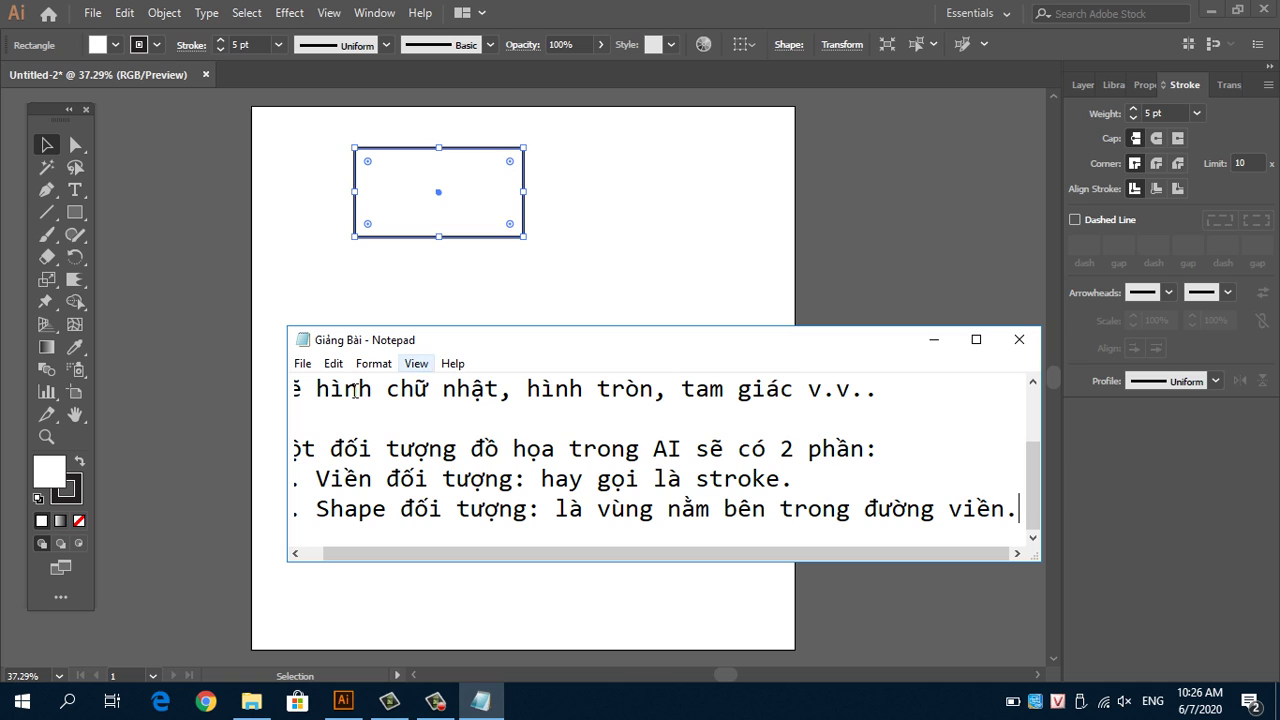
left_click_drag(288, 411, 200, 411)
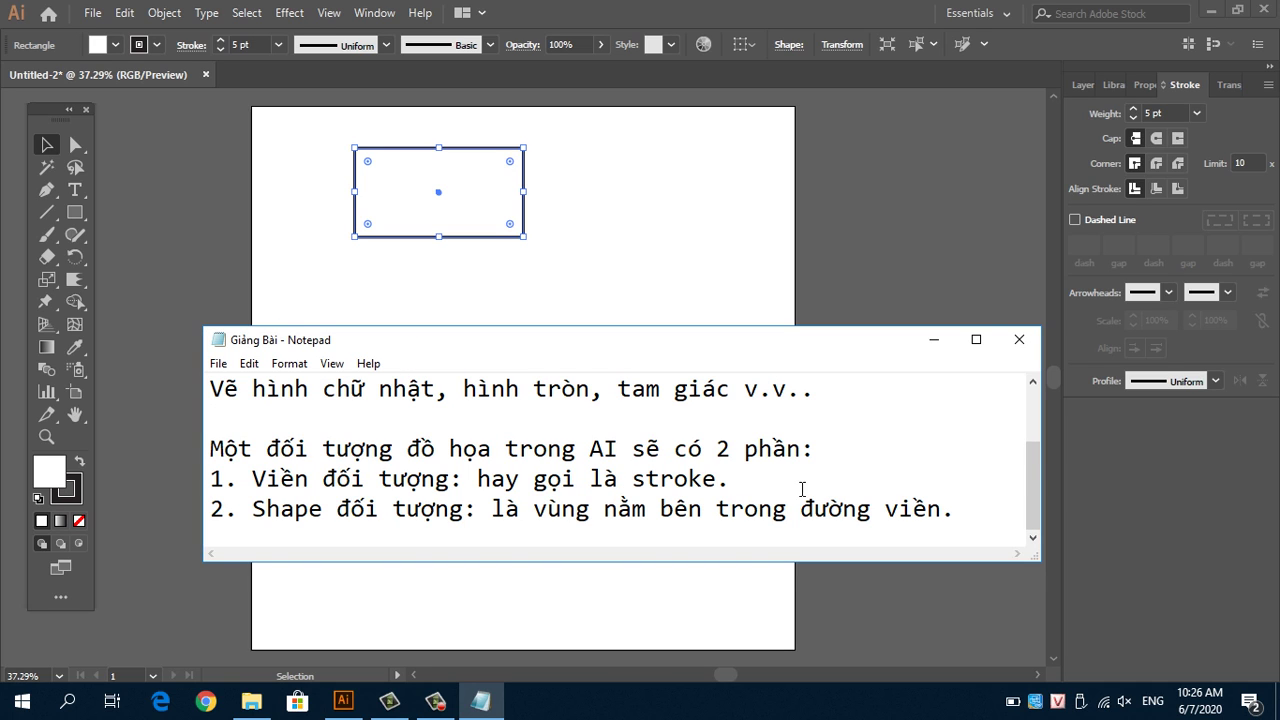
Step: Pick a red for the rectangle's fill in Illustrator's Color Picker
left_click(406, 184)
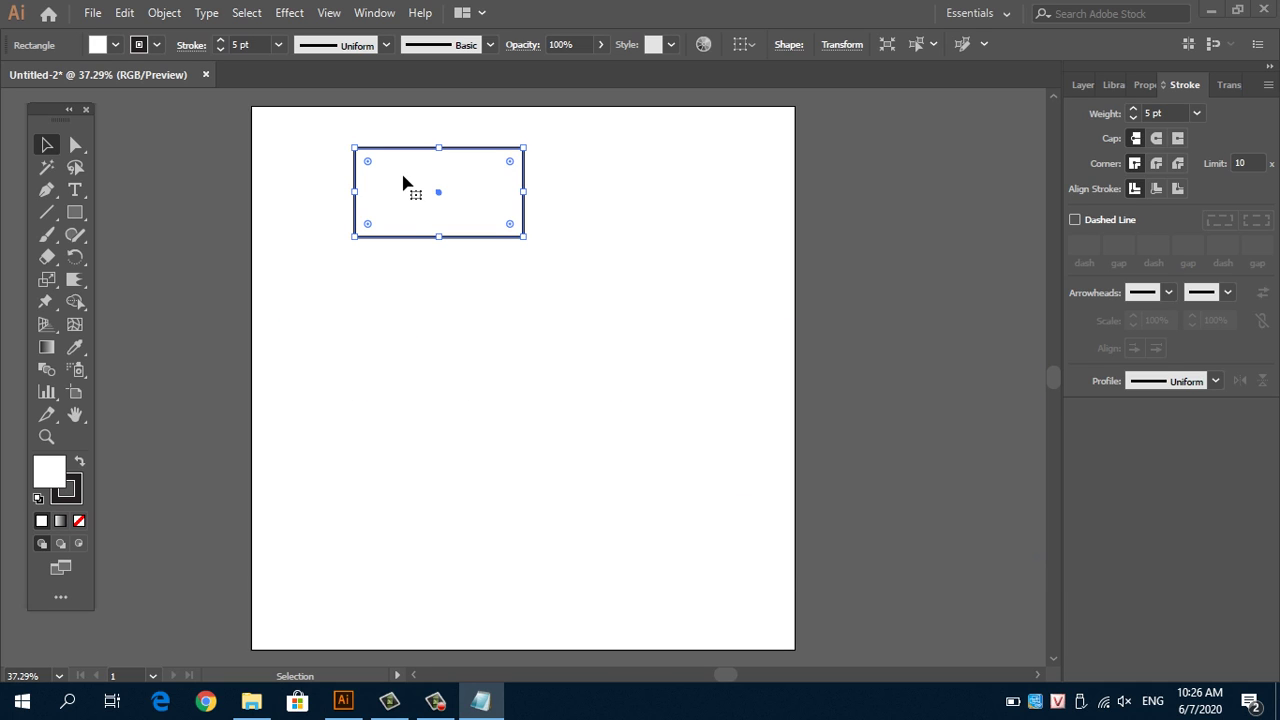
double_click(47, 472)
left_click_drag(539, 369, 605, 251)
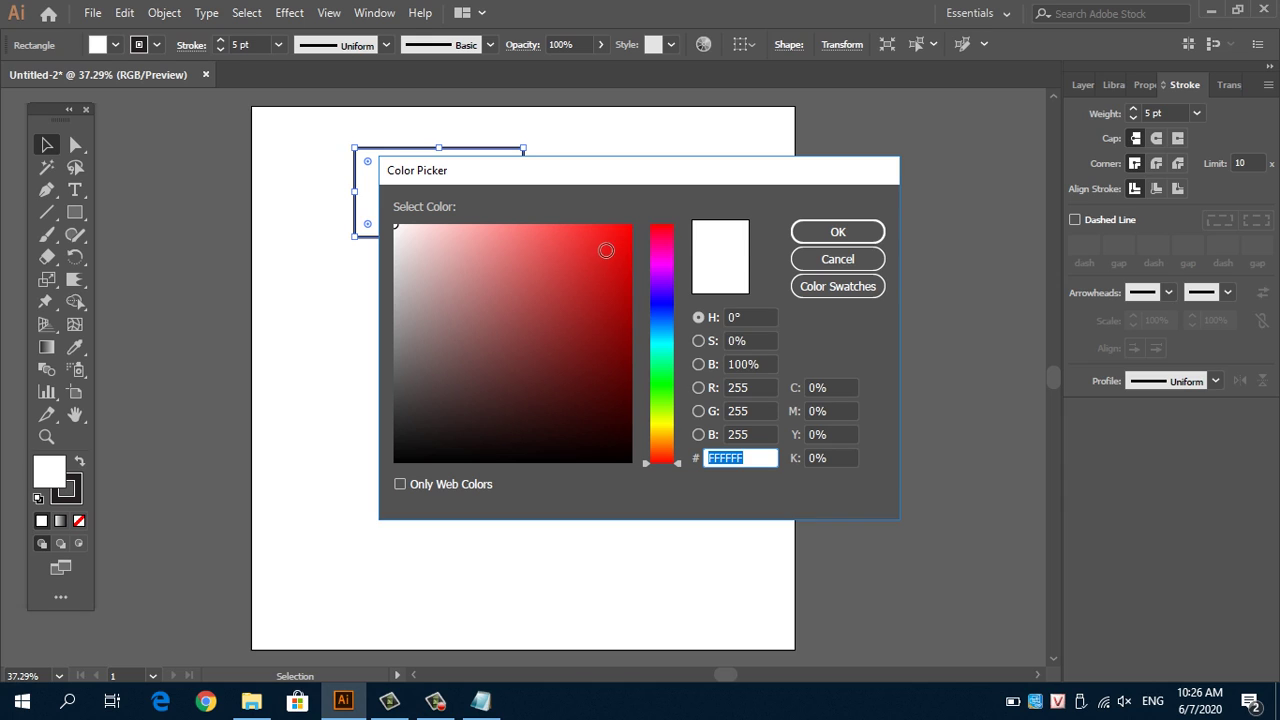
Step: Apply the red #E21A1A fill, deselect the rectangle, and show the Layers list
left_click(806, 233)
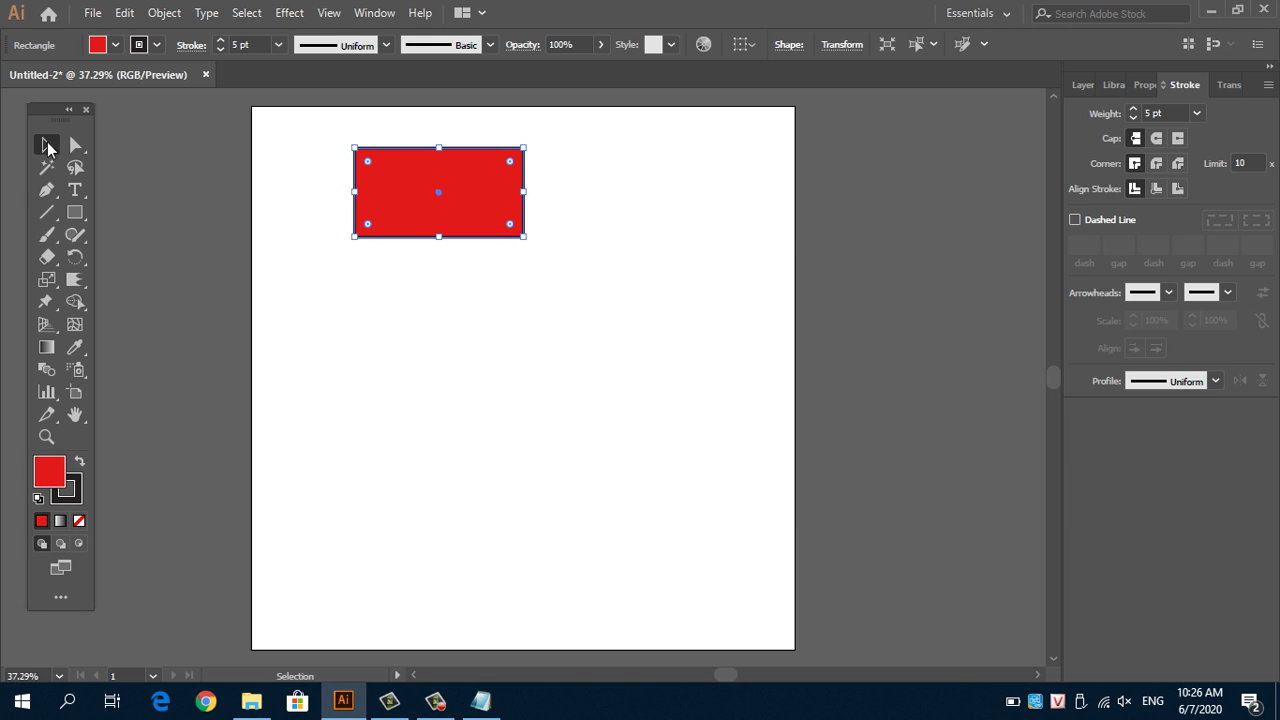
left_click(202, 174)
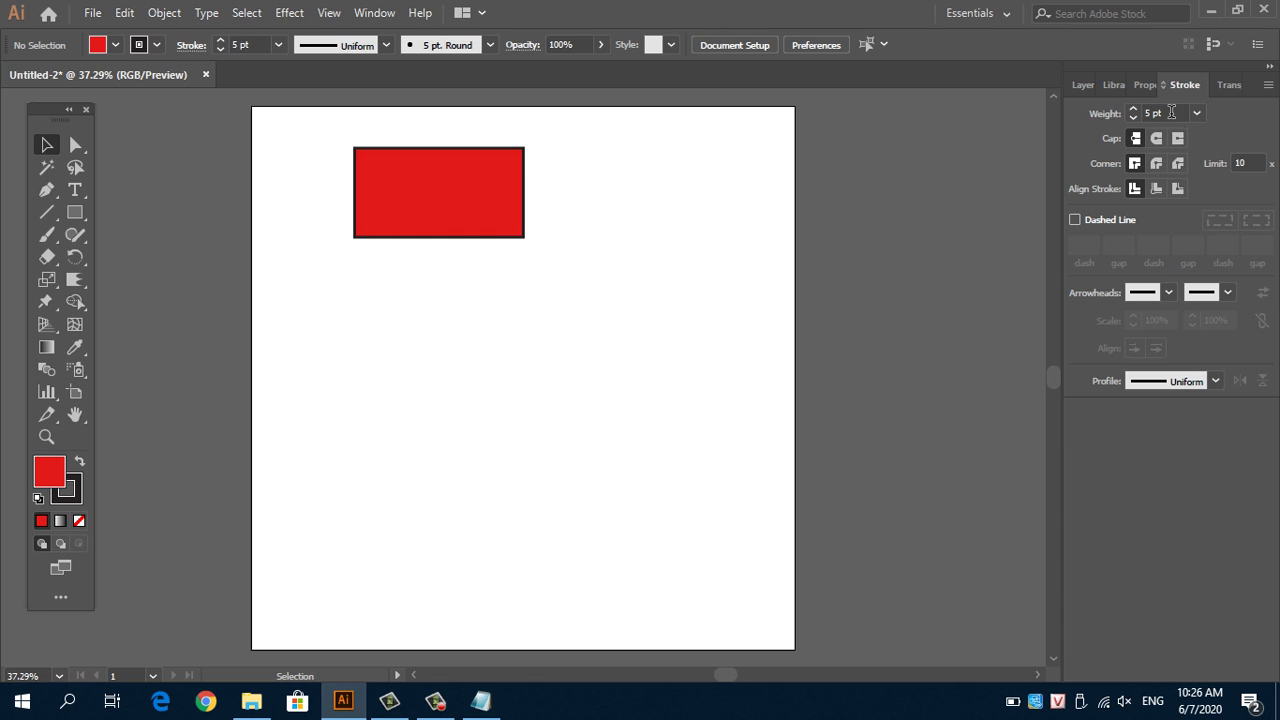
left_click(1084, 84)
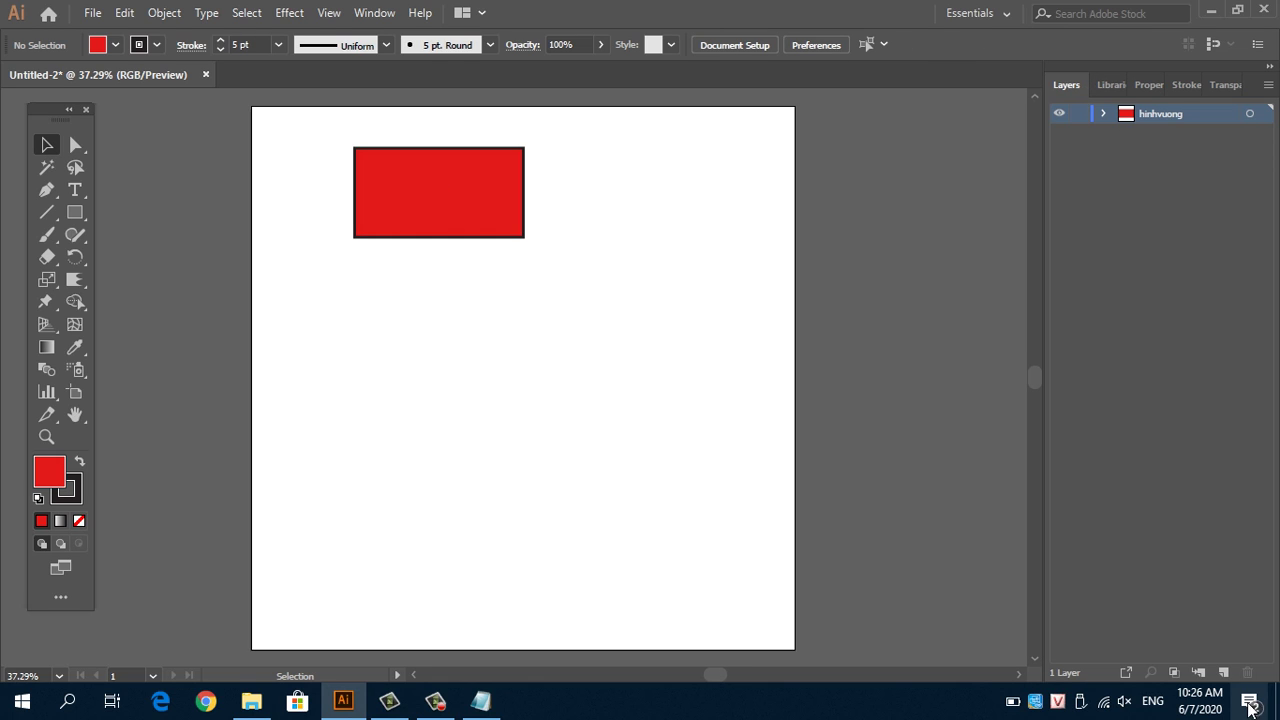
left_click(75, 212)
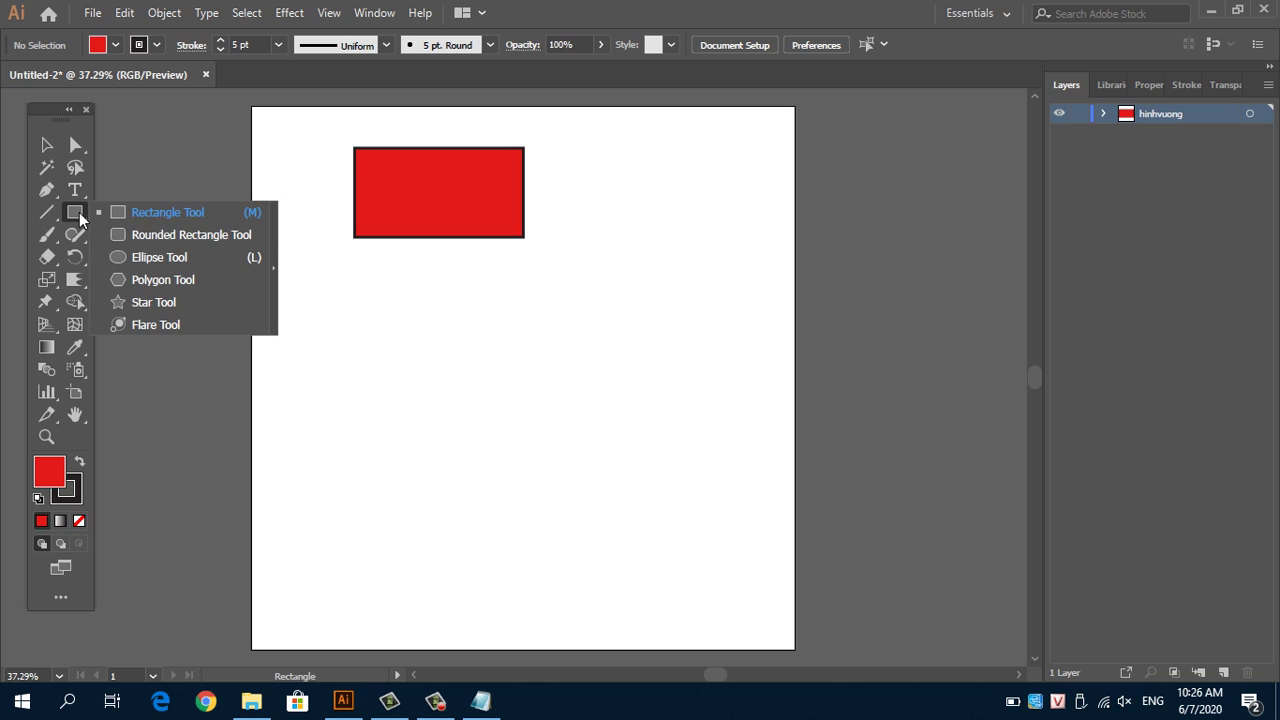
Step: Draw a circle below the rectangle and expand the layer's object list
left_click(152, 259)
mouse_move(409, 311)
left_mouse_down()
mouse_move(558, 489)
mouse_move(555, 456)
left_mouse_up()
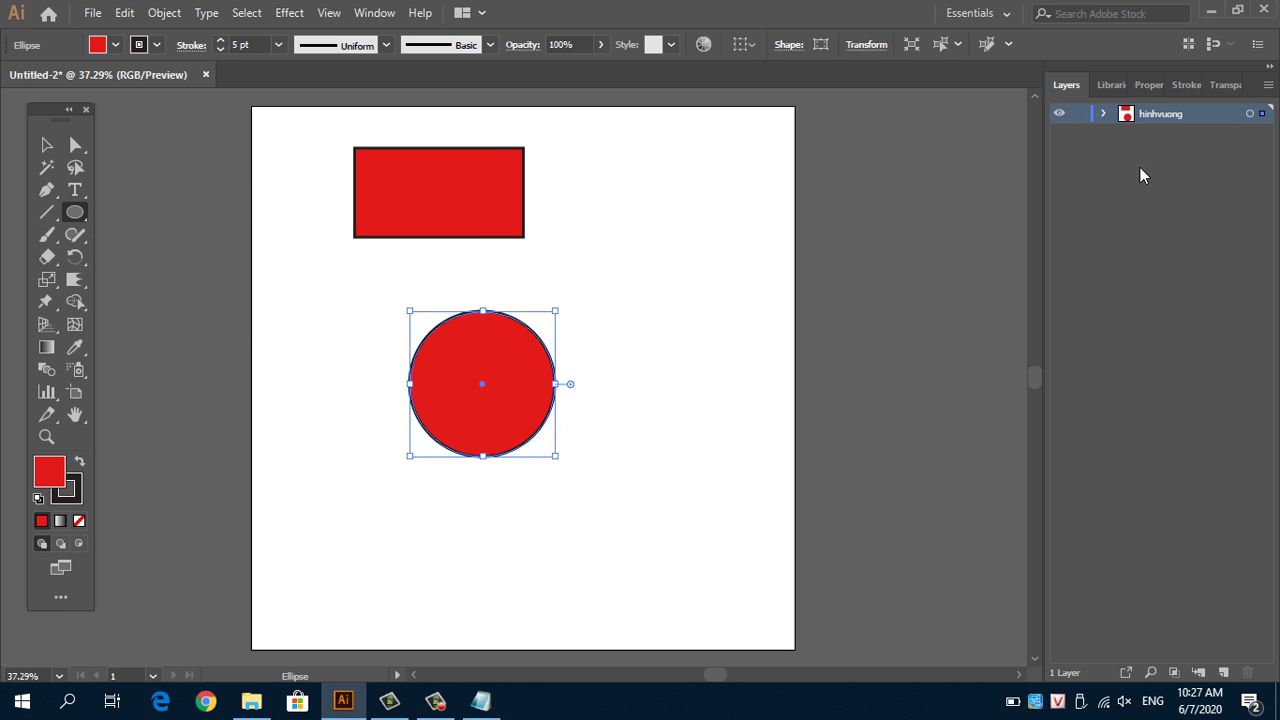
left_click(1103, 114)
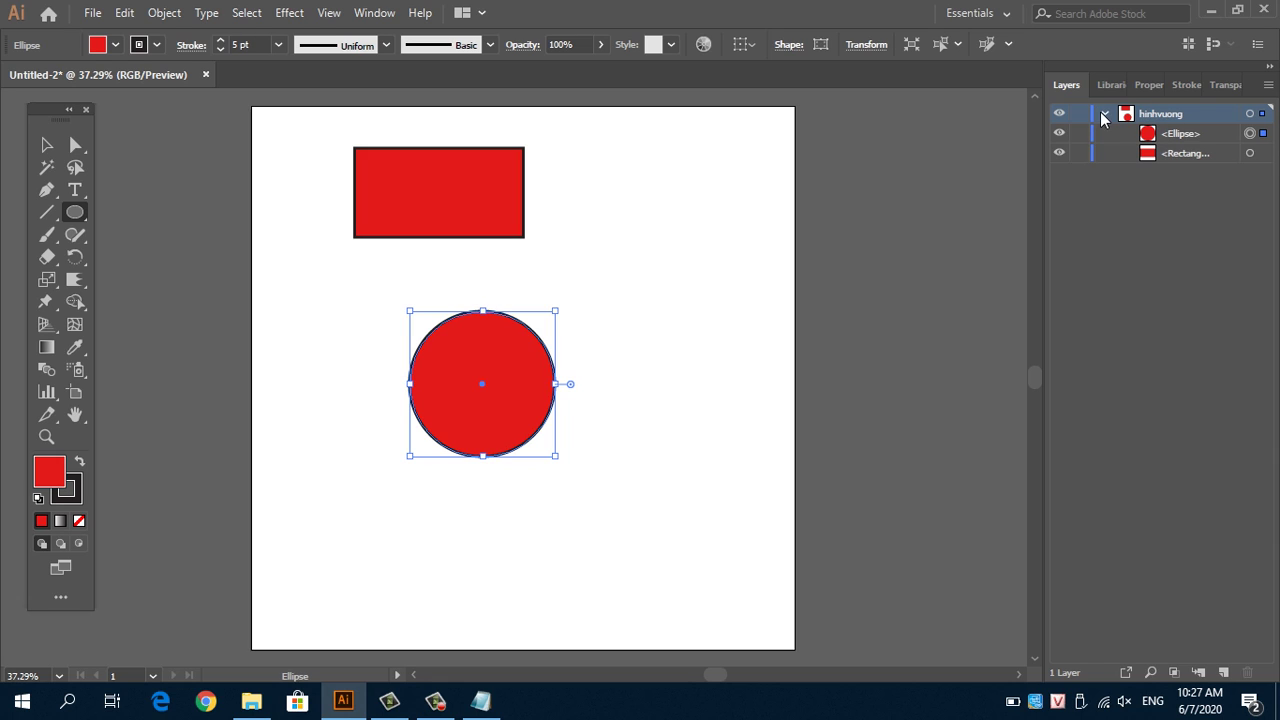
Step: Name the circle's layer entry 'hinhtron' and the rectangle's 'hinhvuong'
left_click(1185, 140)
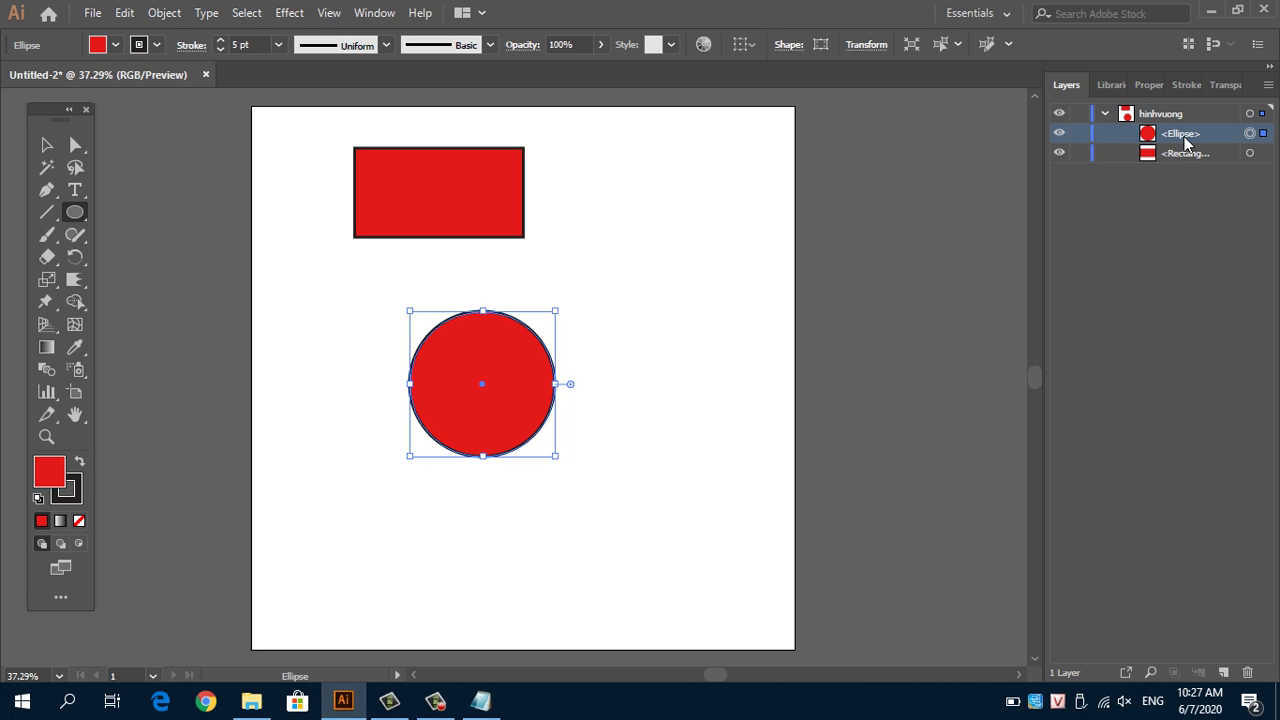
double_click(1183, 134)
type("hinhtron")
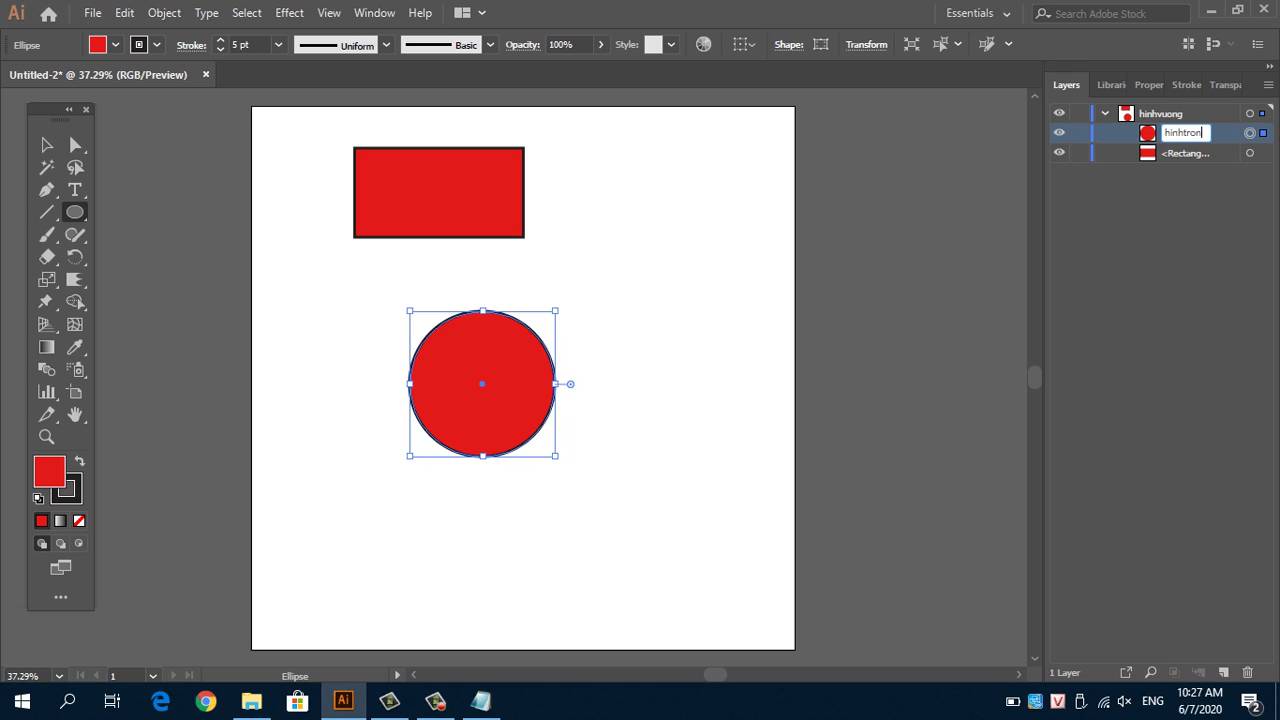
key("Return")
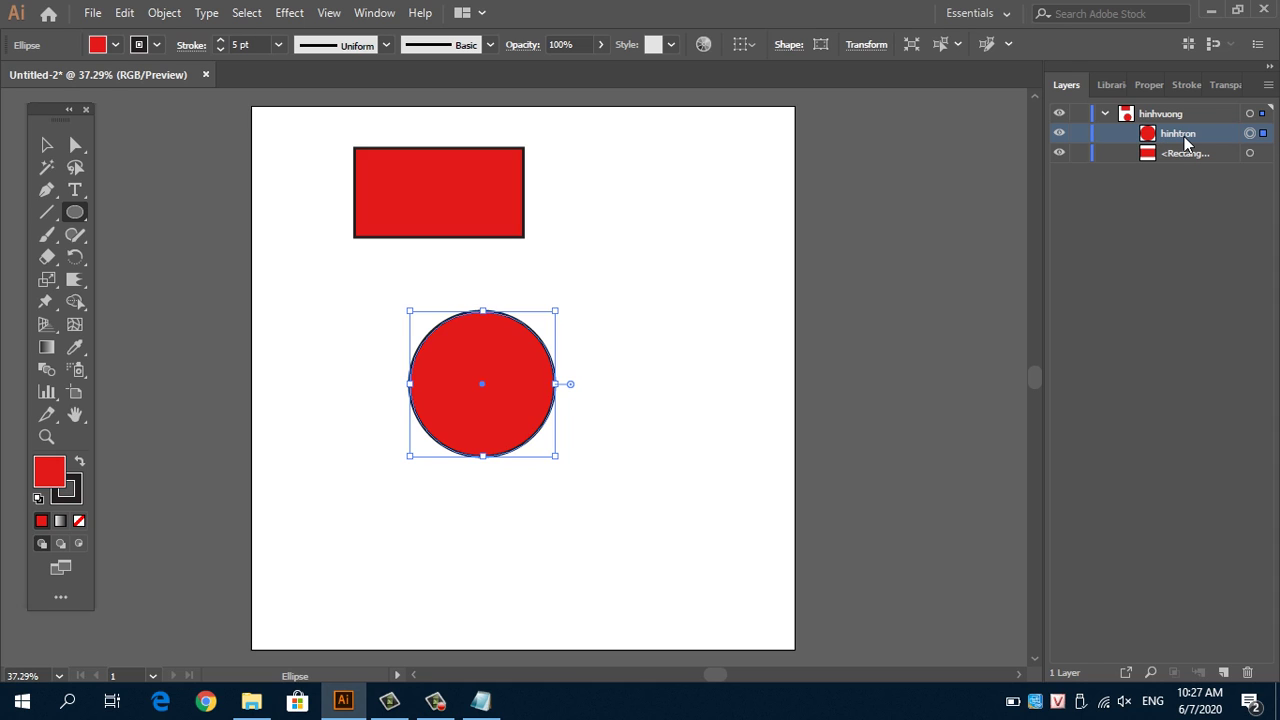
left_click(1184, 152)
double_click(1181, 152)
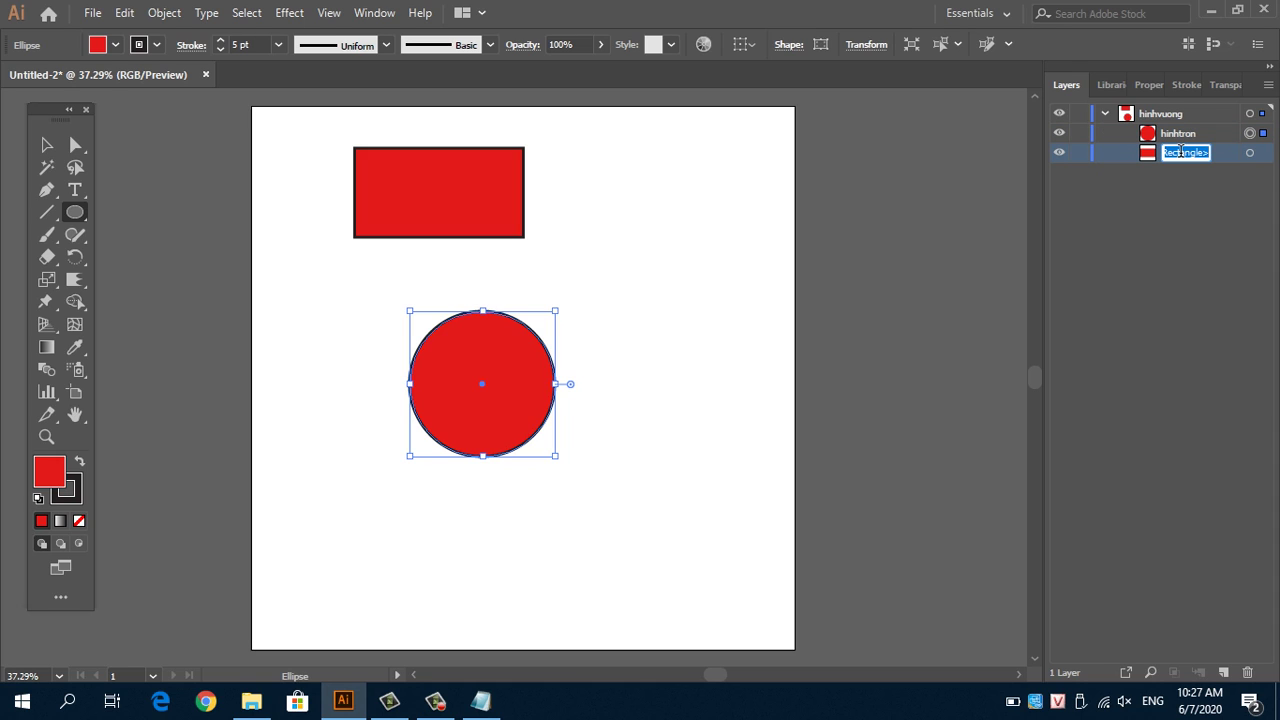
type("hinhvuong")
Step: Start a Layer paragraph saying AI layers don't group like Photoshop's, with Word Wrap on
mouse_move(481, 701)
left_click(496, 704)
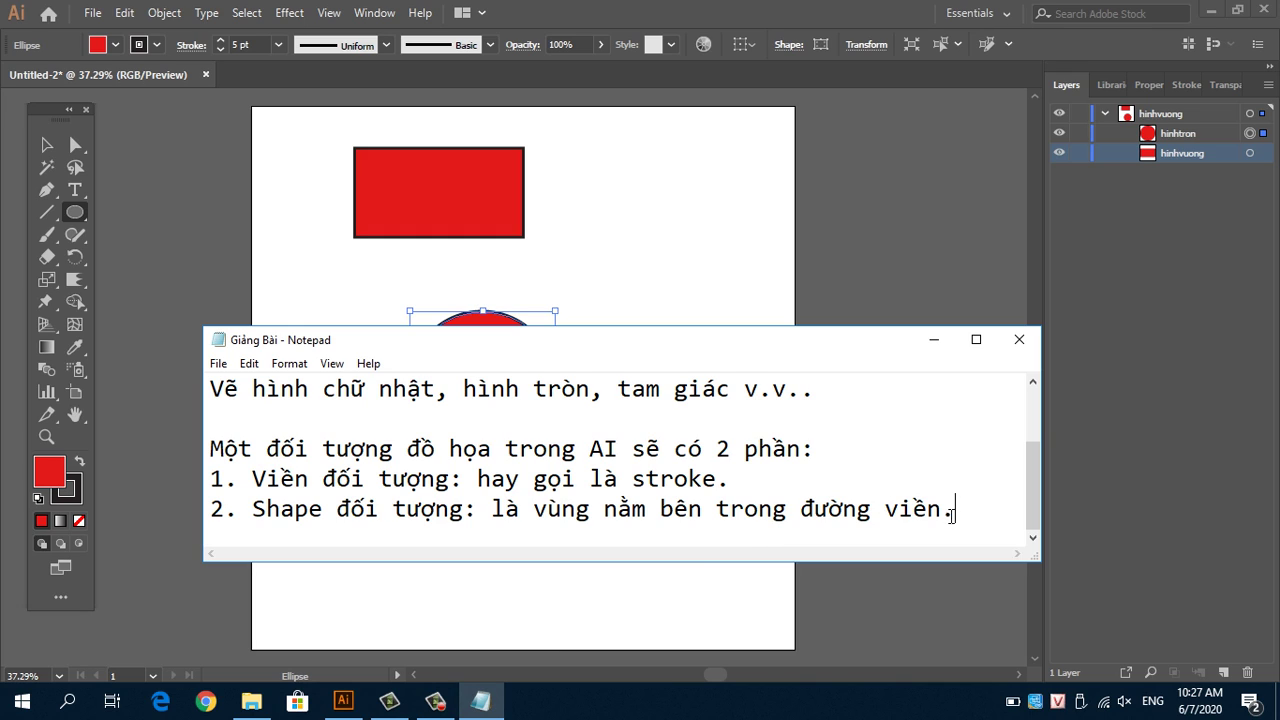
key("Return")
key("Return")
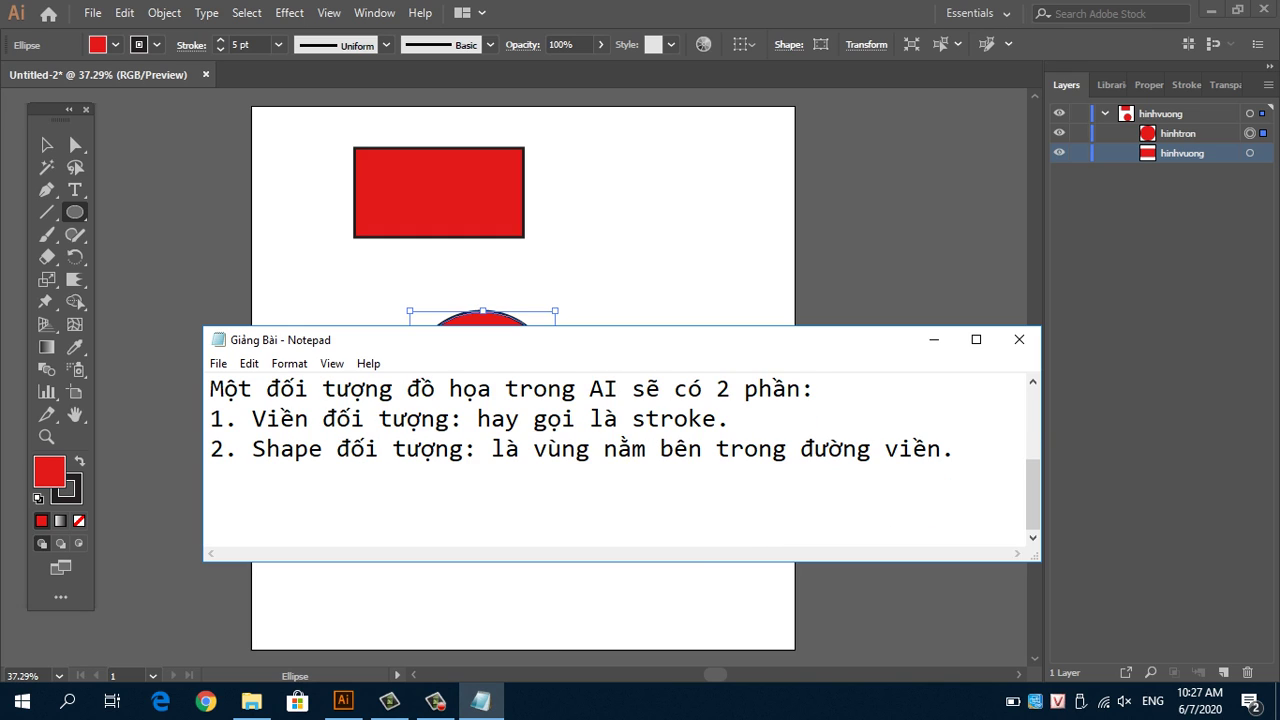
type("O")
type(" phaần L")
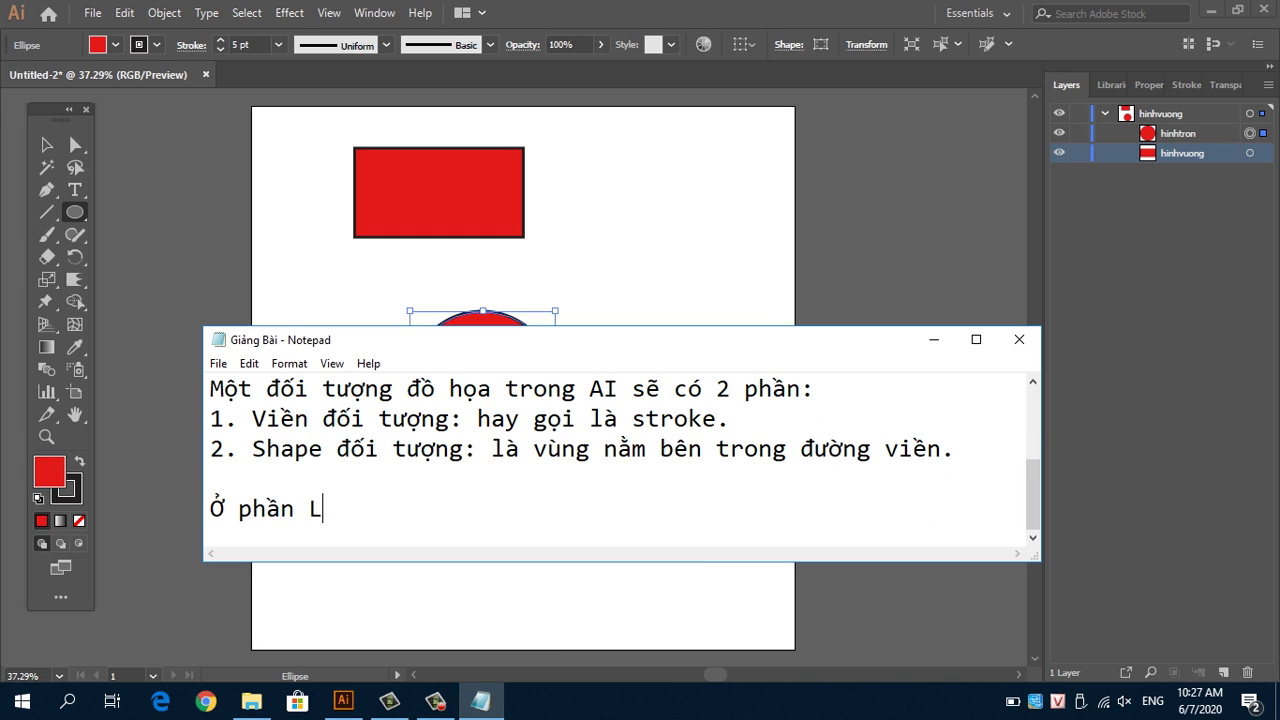
type("ayer:")
type(" K")
type("hông g")
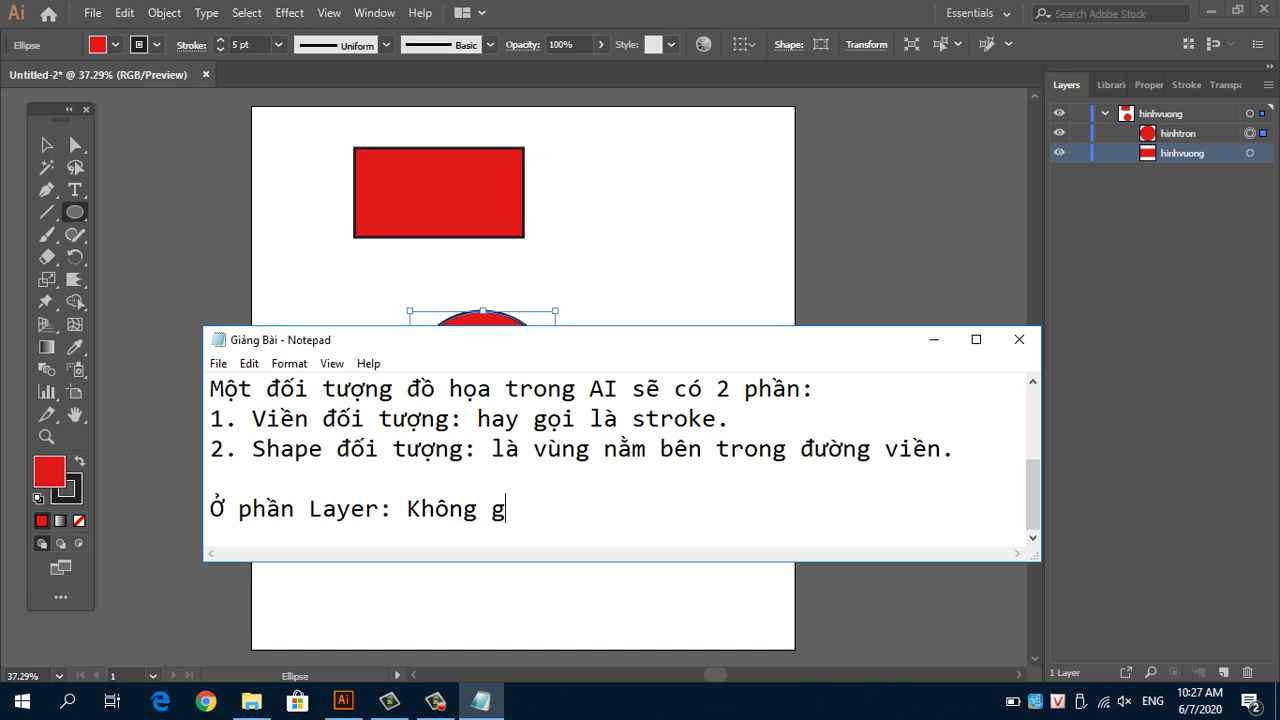
type("iô")
type("ng ")
type("về hì")
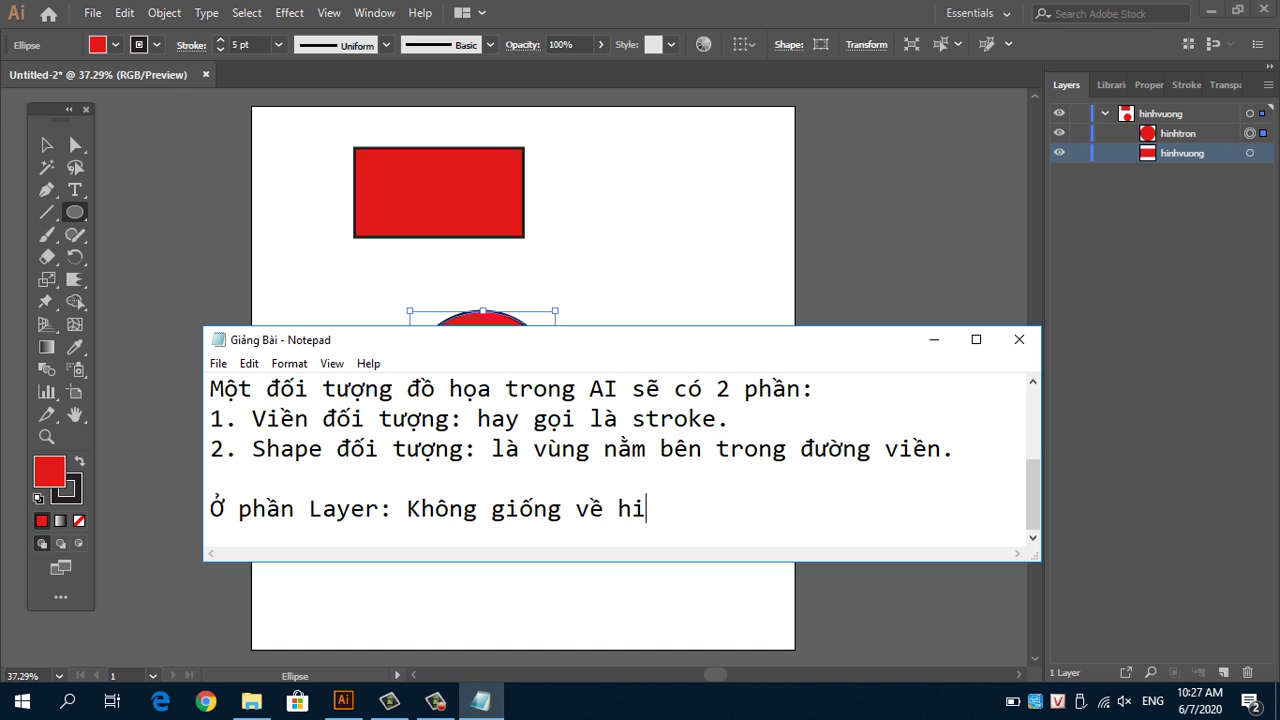
type("nh thưc tạo")
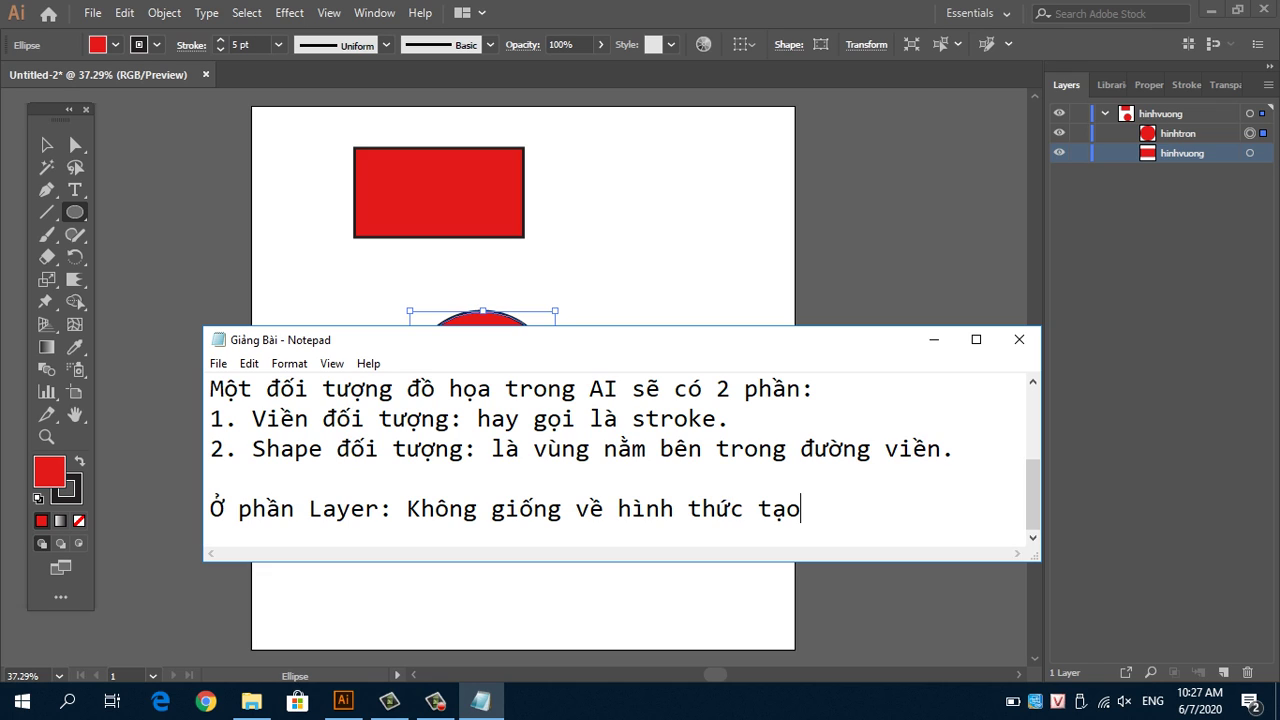
type(" nhóm Layer")
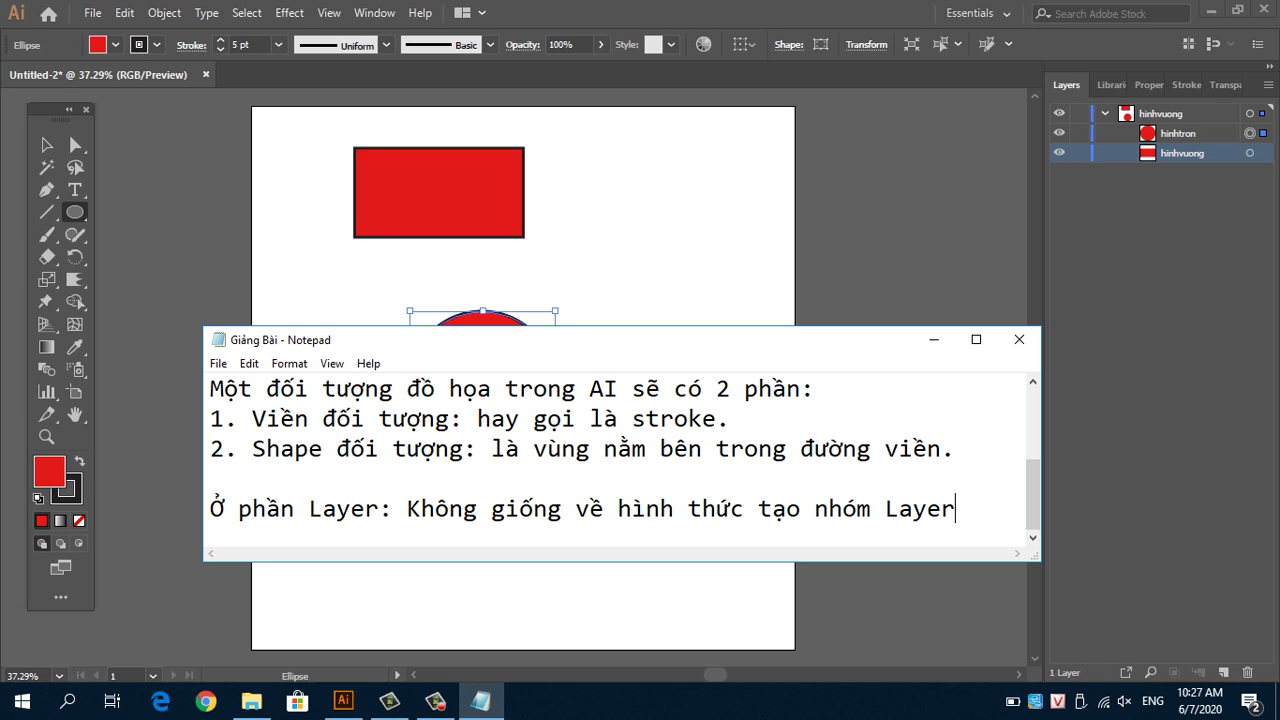
type(" như Pho")
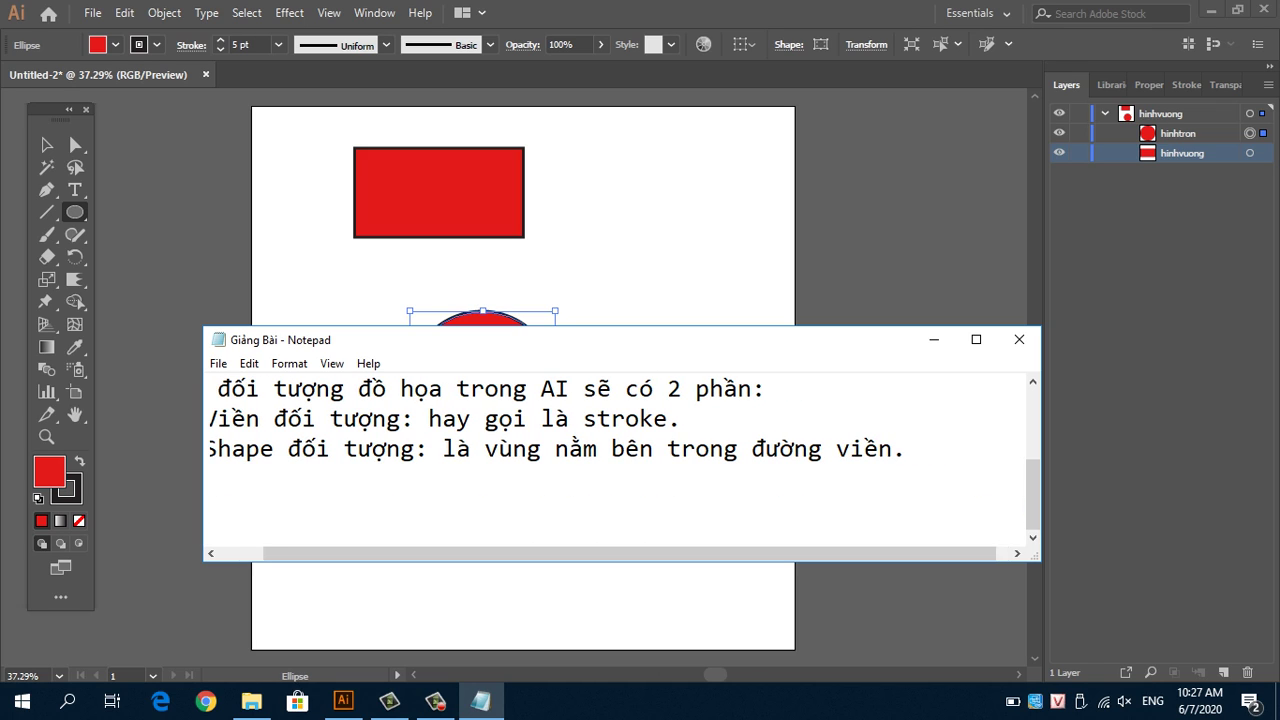
type("toshop")
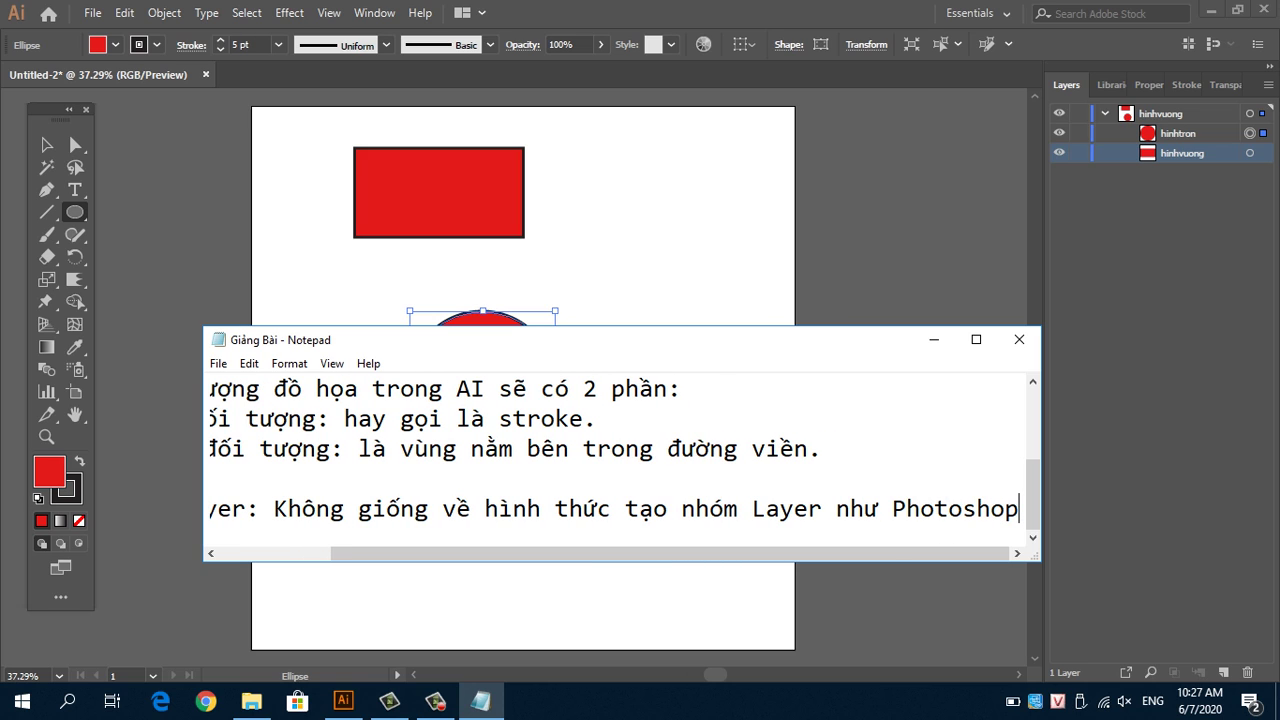
left_click(331, 363)
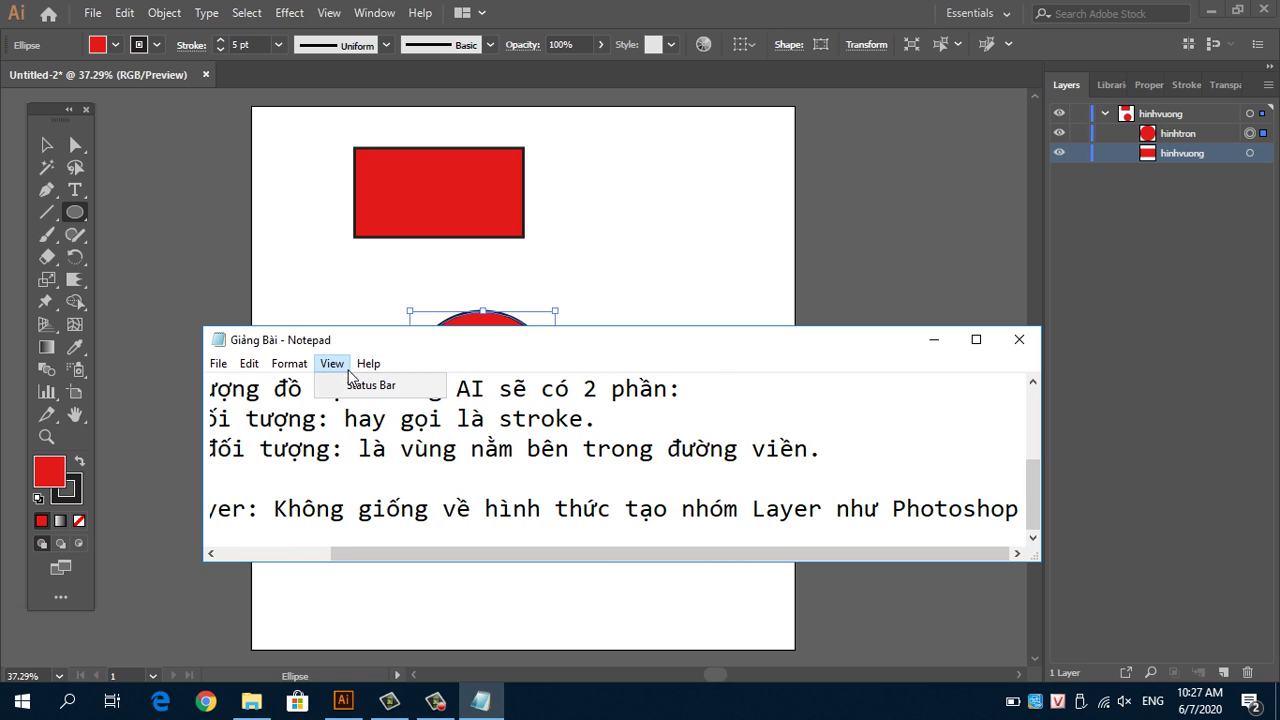
left_click(318, 385)
Step: End the paragraph with '. Trong AI, layer được quy định:' and begin a new line
scroll(750, 410, "down", 2)
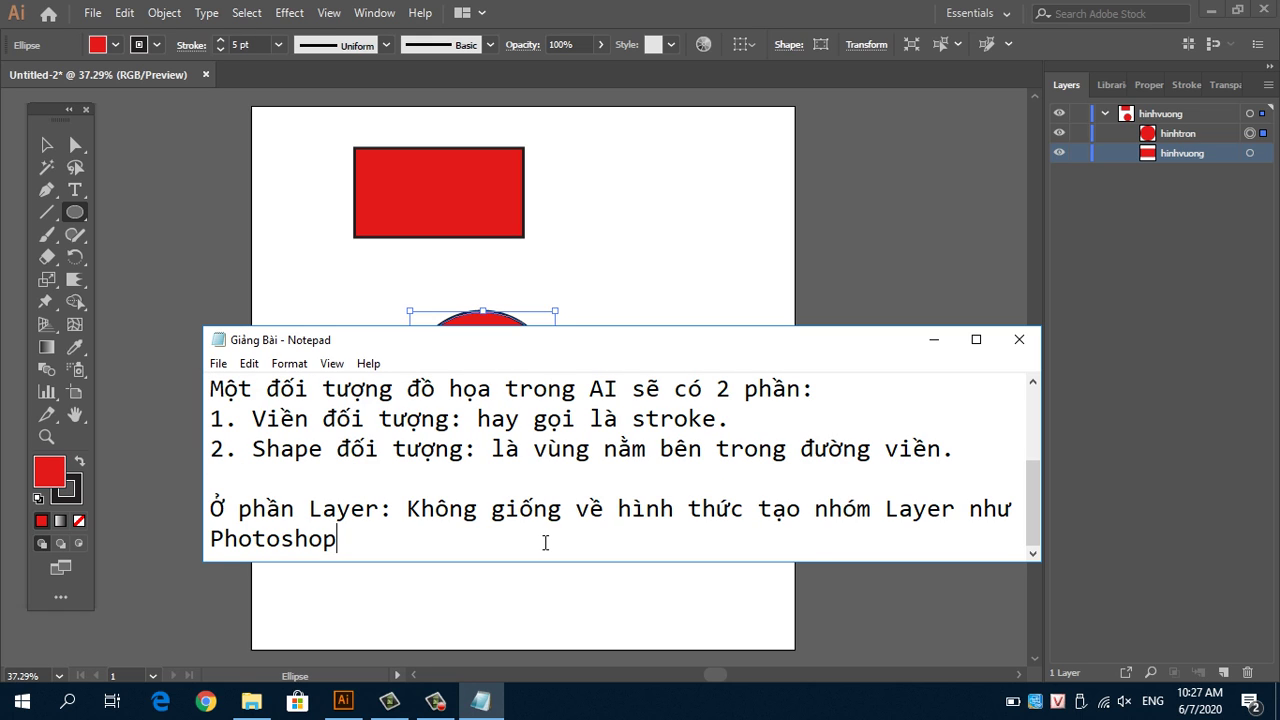
type(". ")
type("T")
type("rong AI,")
type(" l")
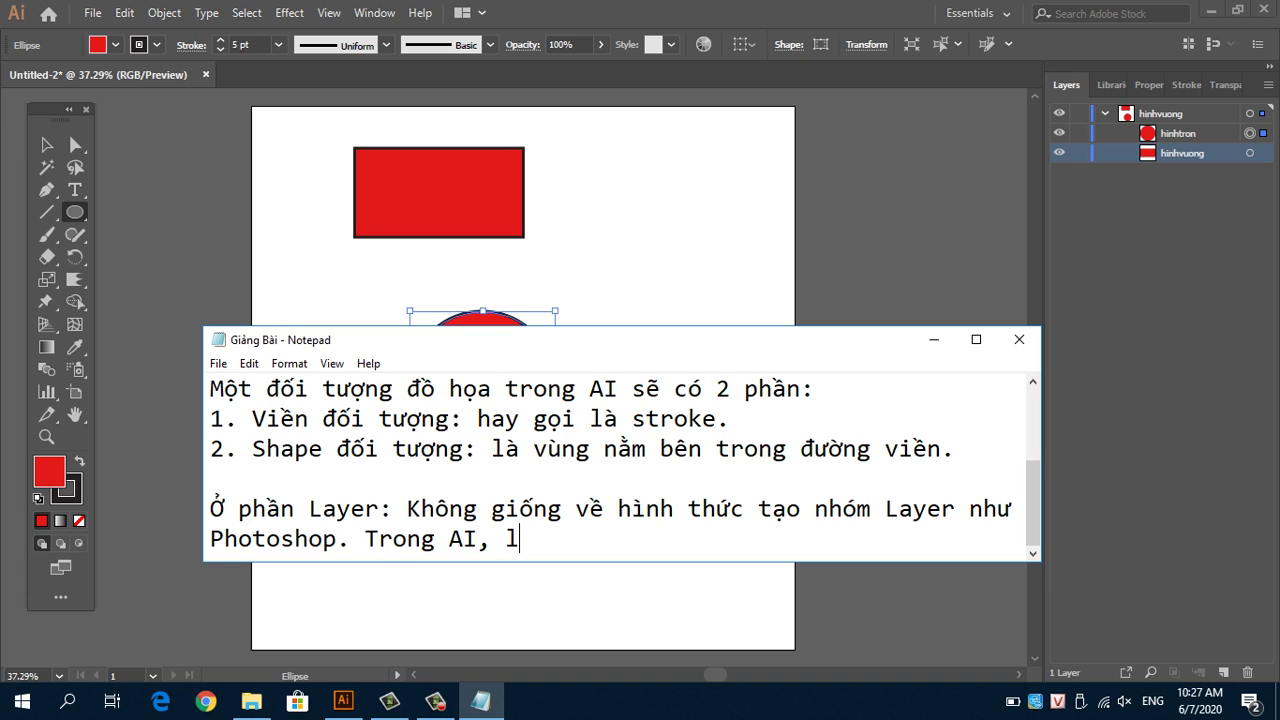
type("ayer đ")
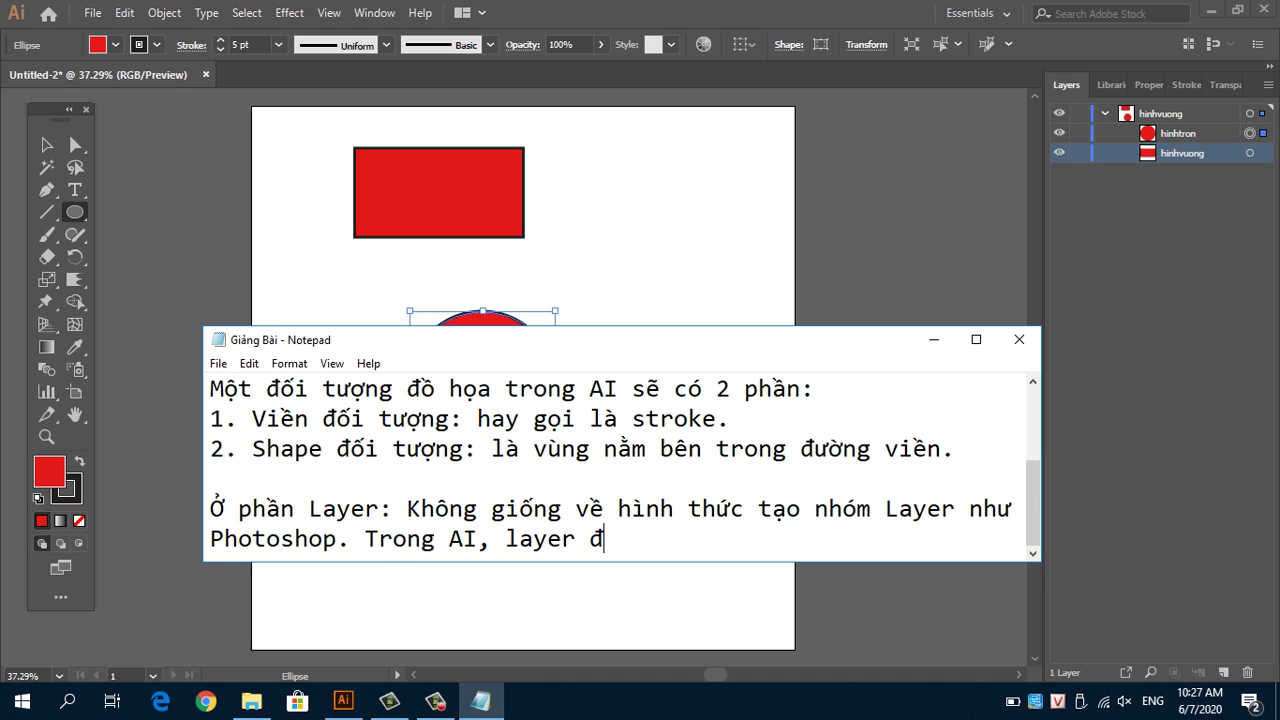
type("ươc ")
type("q")
type("uy dịnh:")
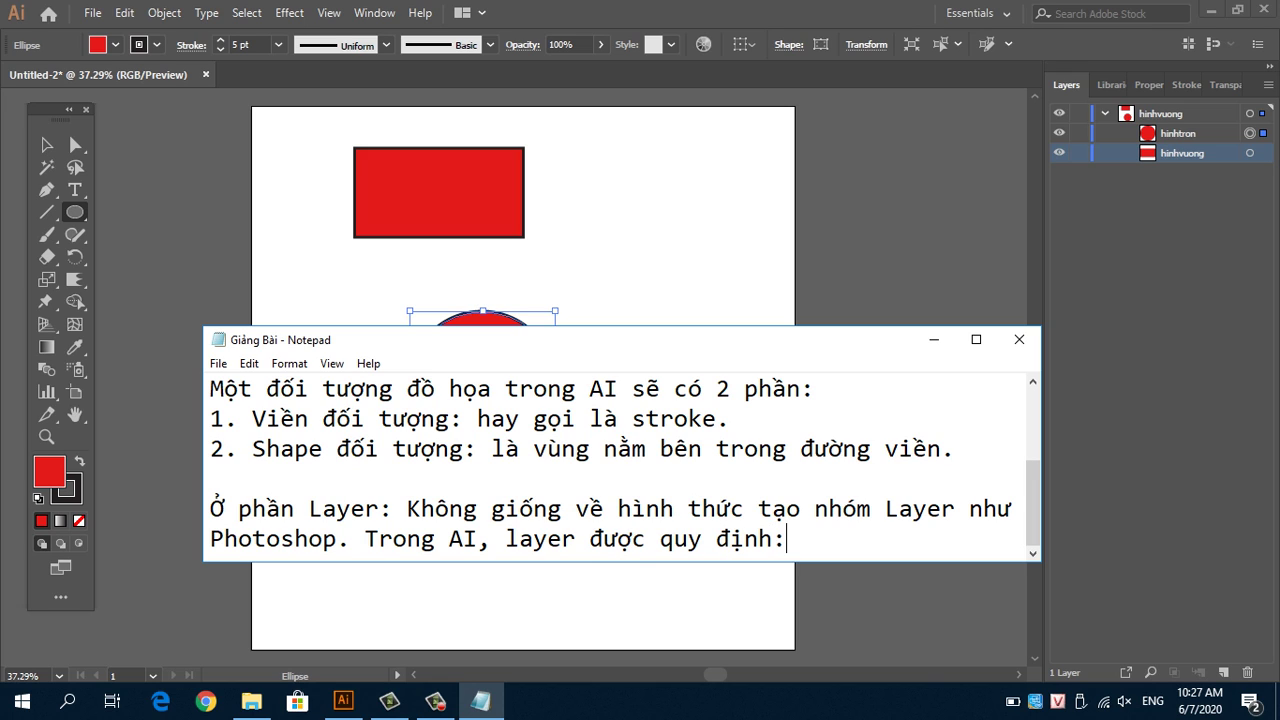
key("Return")
Step: Type 'Group layer: sẽ chứa các sublayer', correcting typos along the way
type("G")
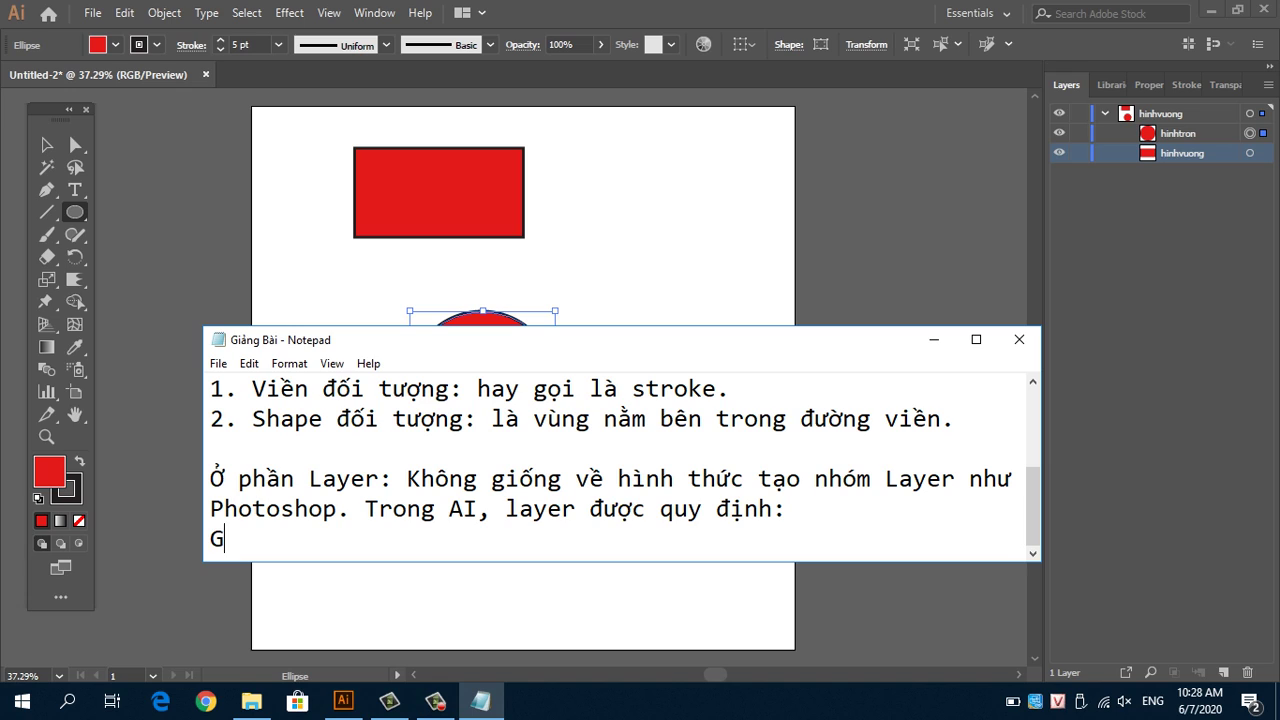
type("ó")
key("BackSpace")
type("roup la")
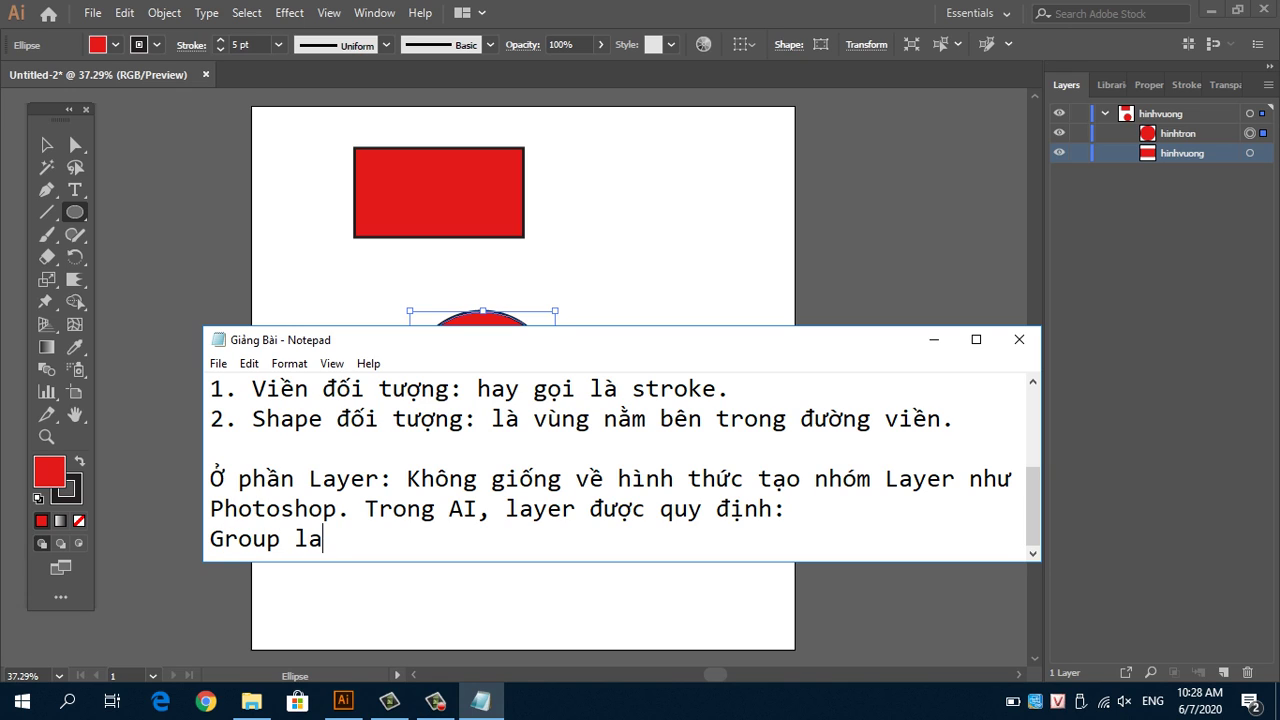
type("yer: ")
type("bao g")
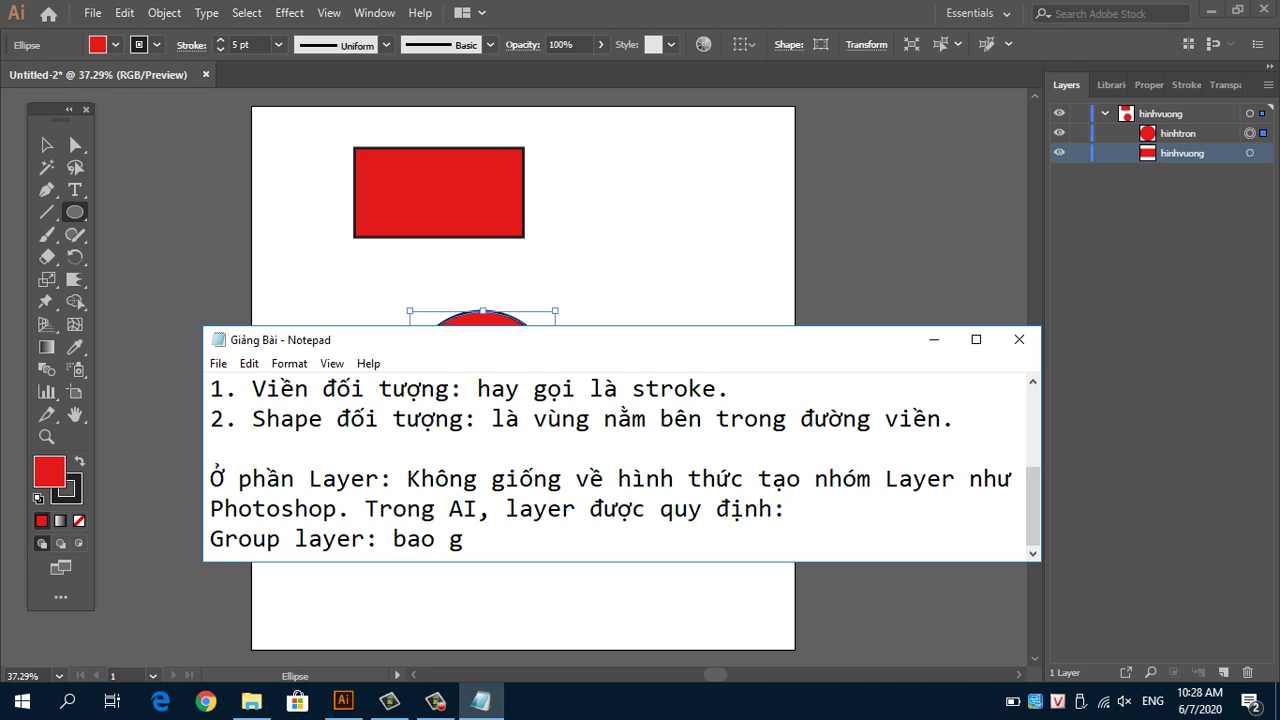
key("BackSpace")
key("BackSpace")
key("BackSpace")
key("BackSpace")
key("BackSpace")
type("sẽ chứa csa")
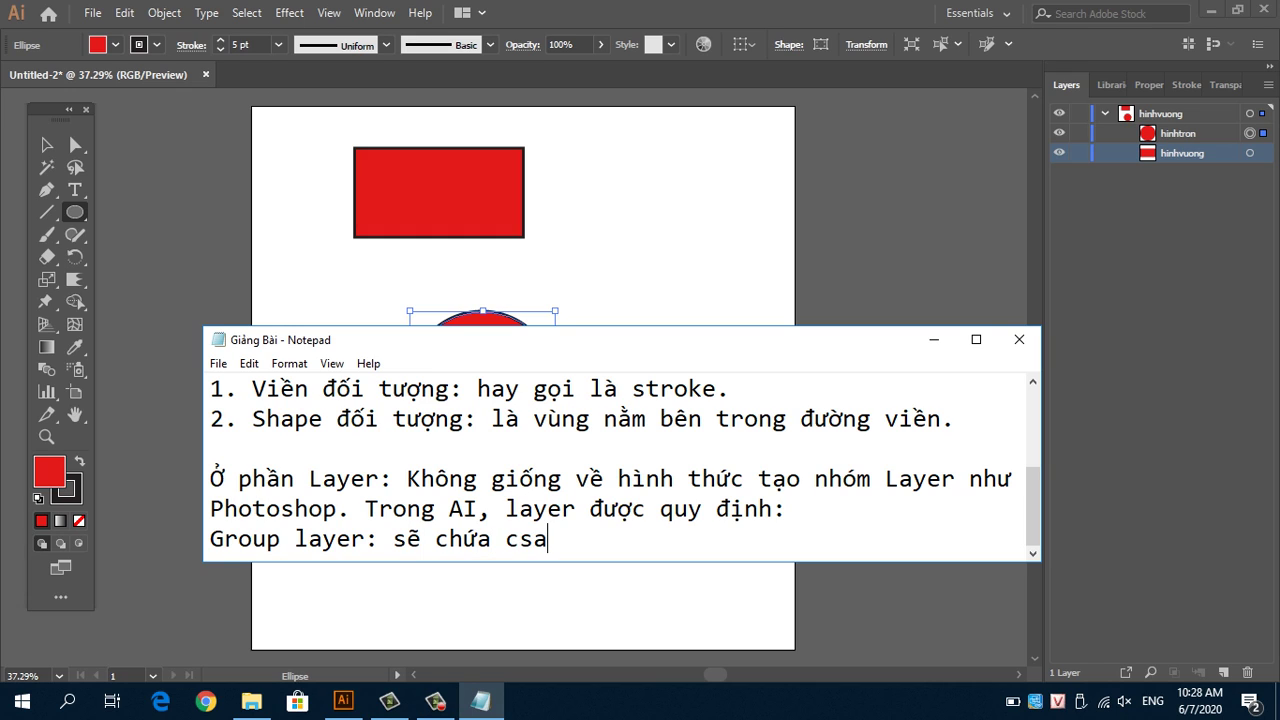
key("BackSpace")
key("BackSpace")
type("ác subla")
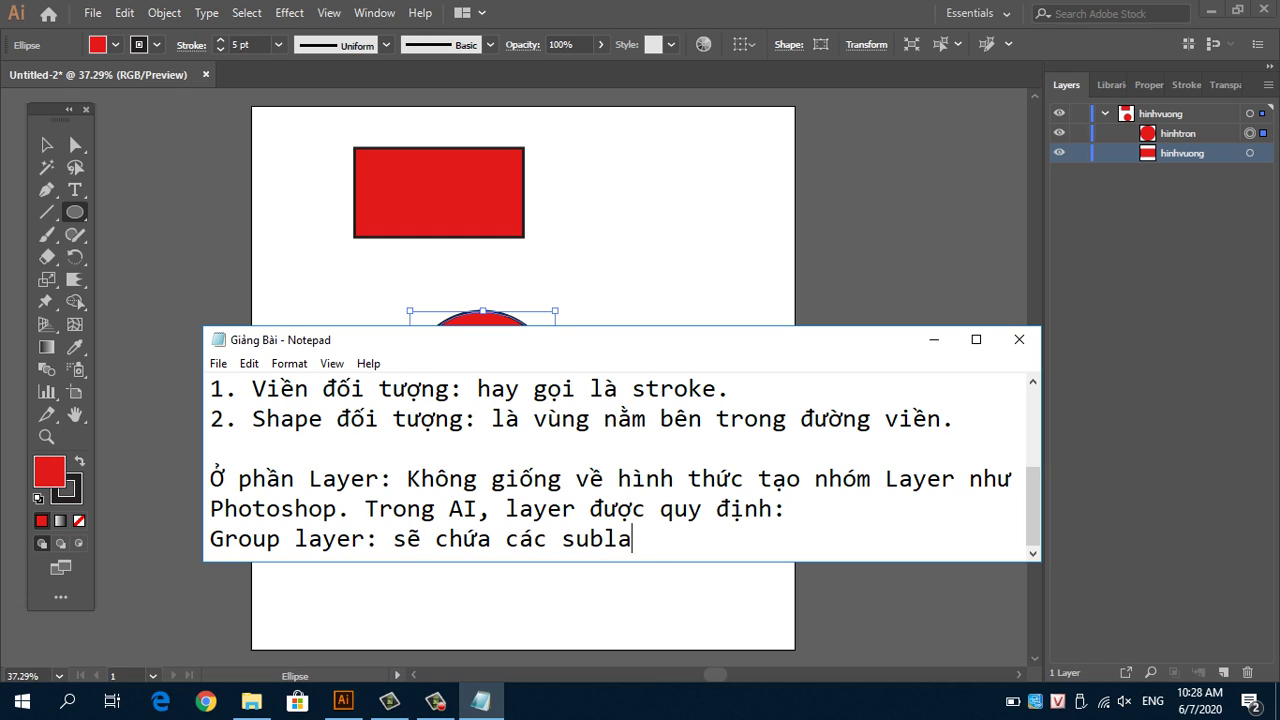
type("yer ")
type("(lay )")
Step: Finish with '(layer con)' and add 'Các layer như hinhtron, hinhvuong, là sublayer'
key("Left")
type("lay")
key("BackSpace")
type("w")
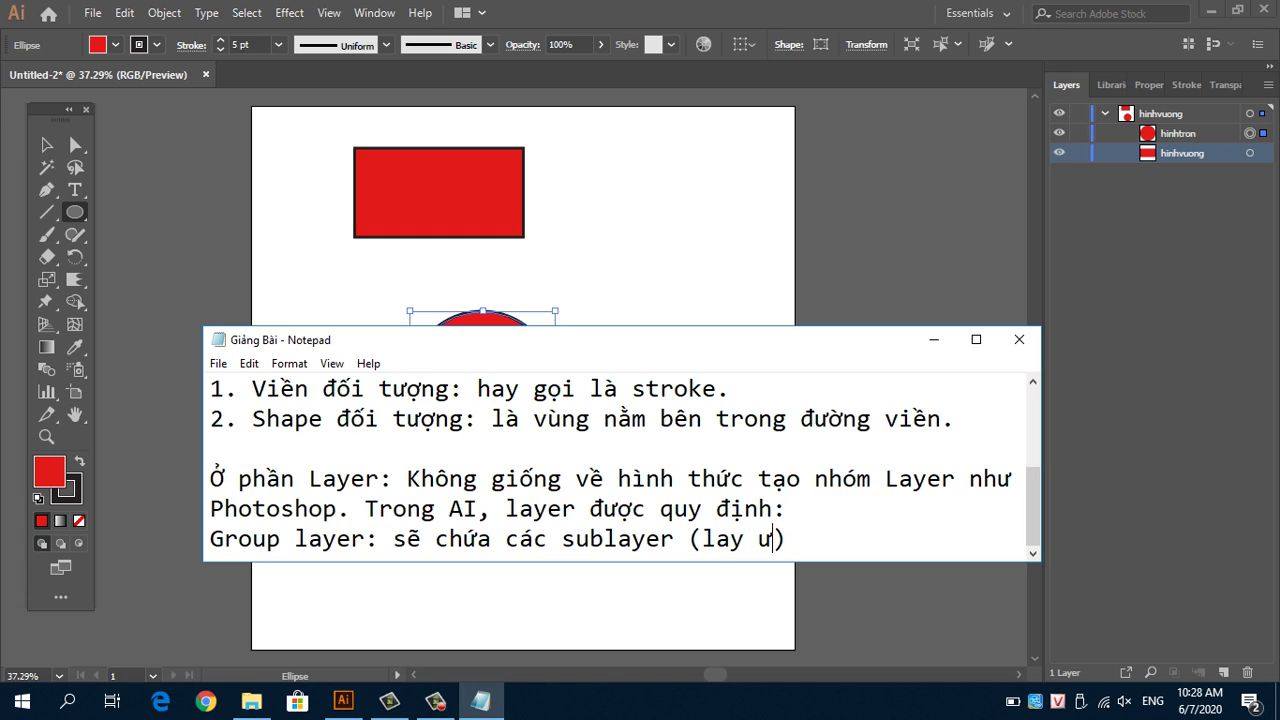
type("er")
key("BackSpace")
key("BackSpace")
key("BackSpace")
key("BackSpace")
type("er")
type(" con")
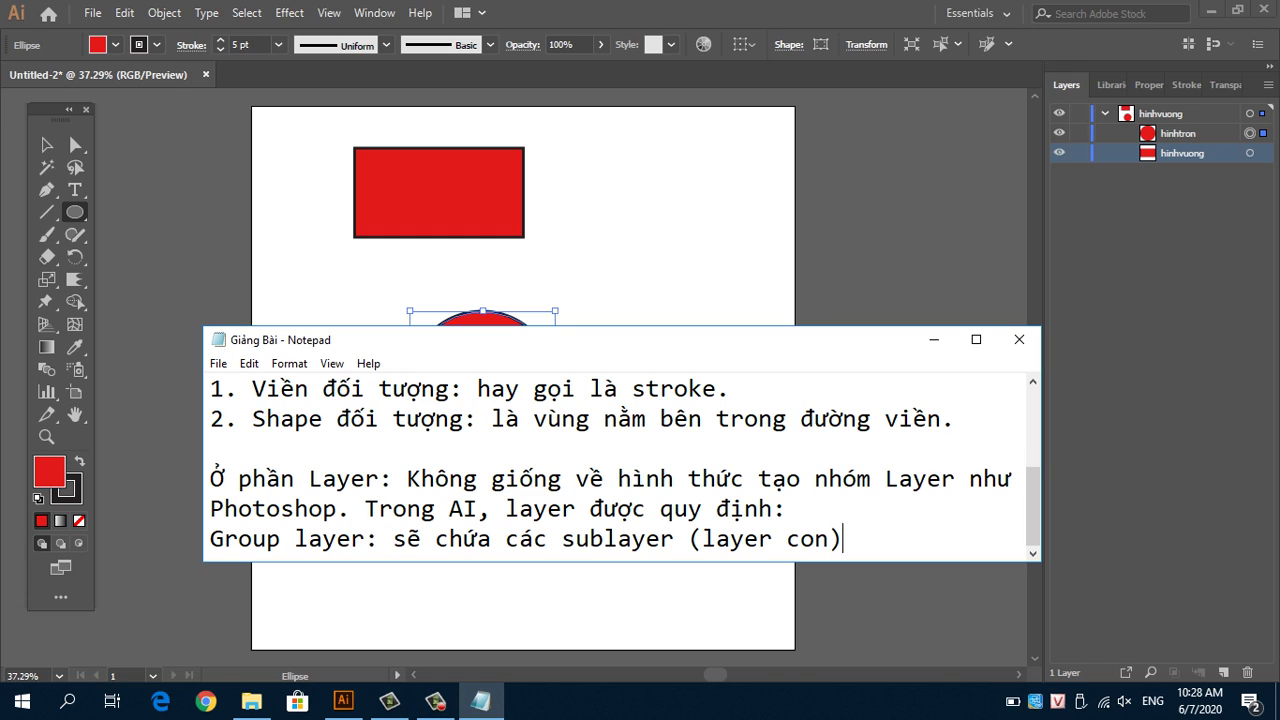
key("Return")
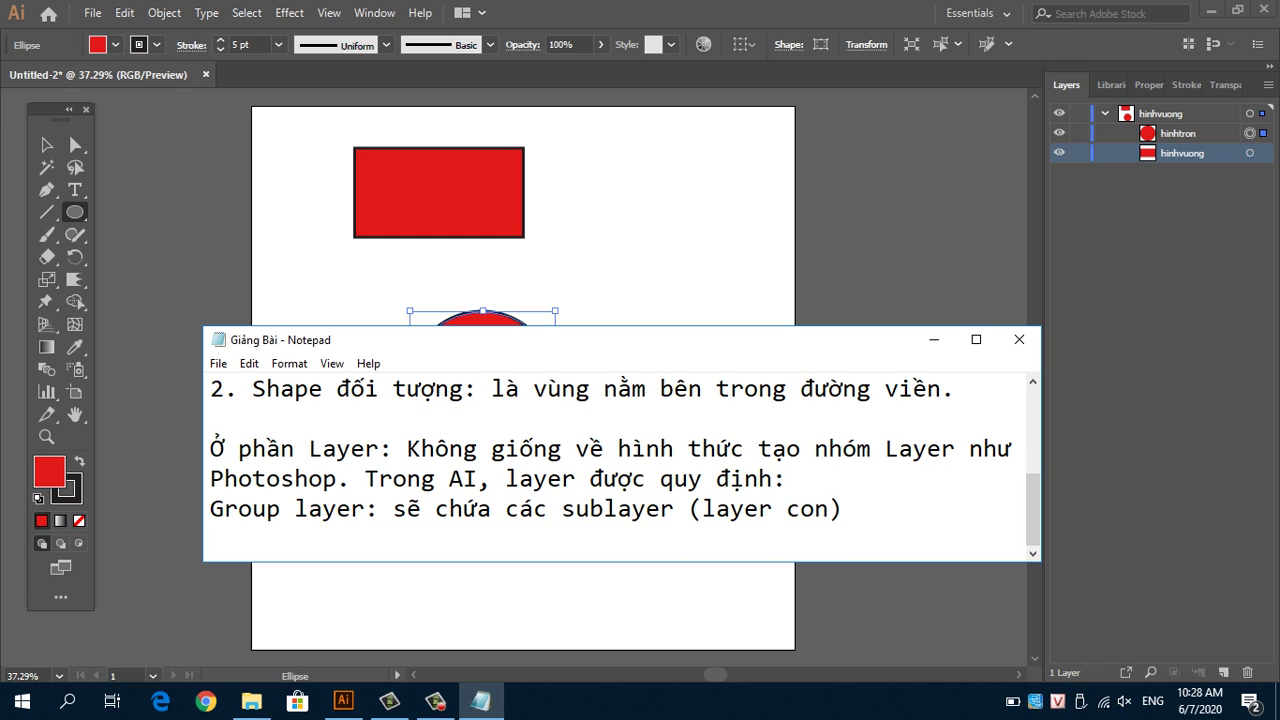
type("Các layer ")
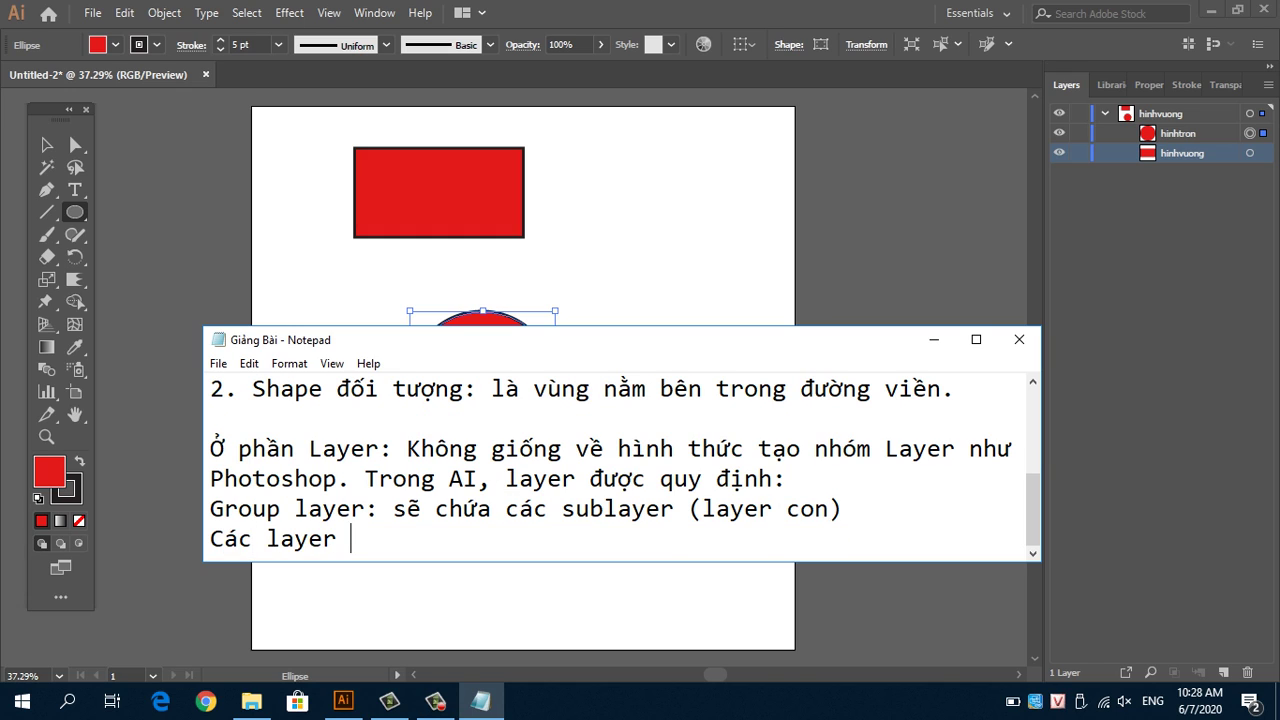
type("như hinhtro")
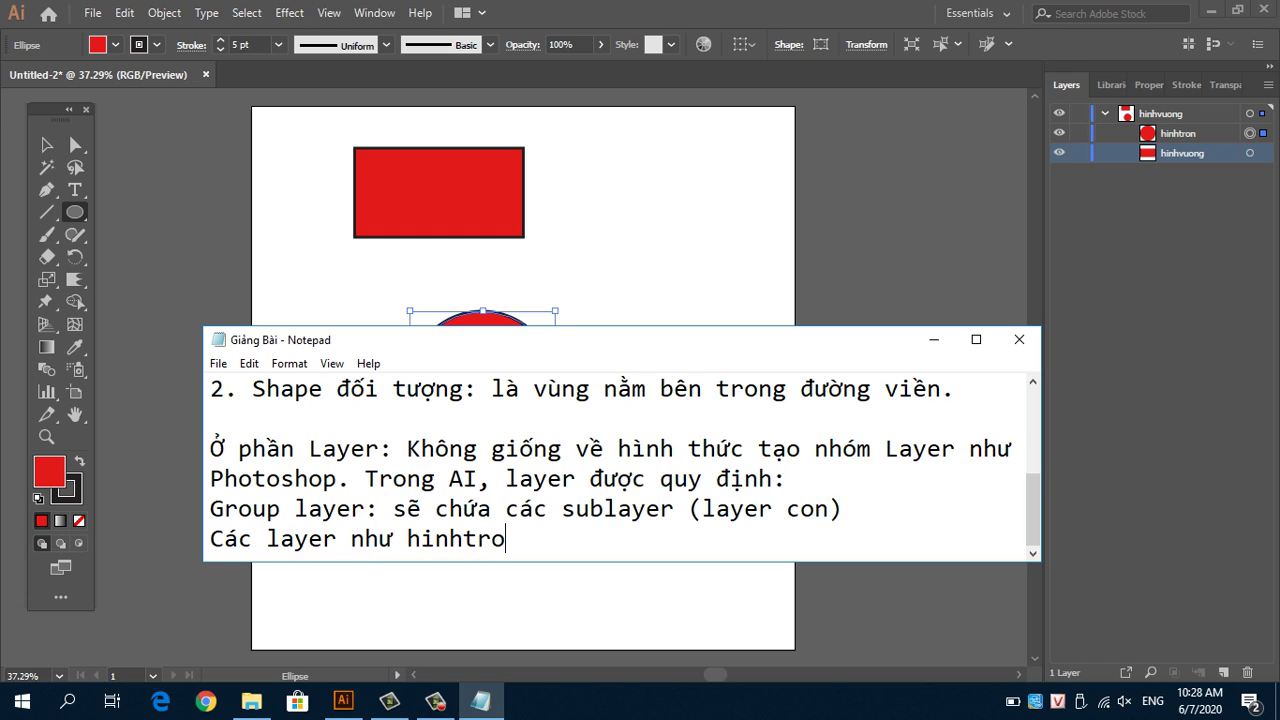
type("n, hinhvu")
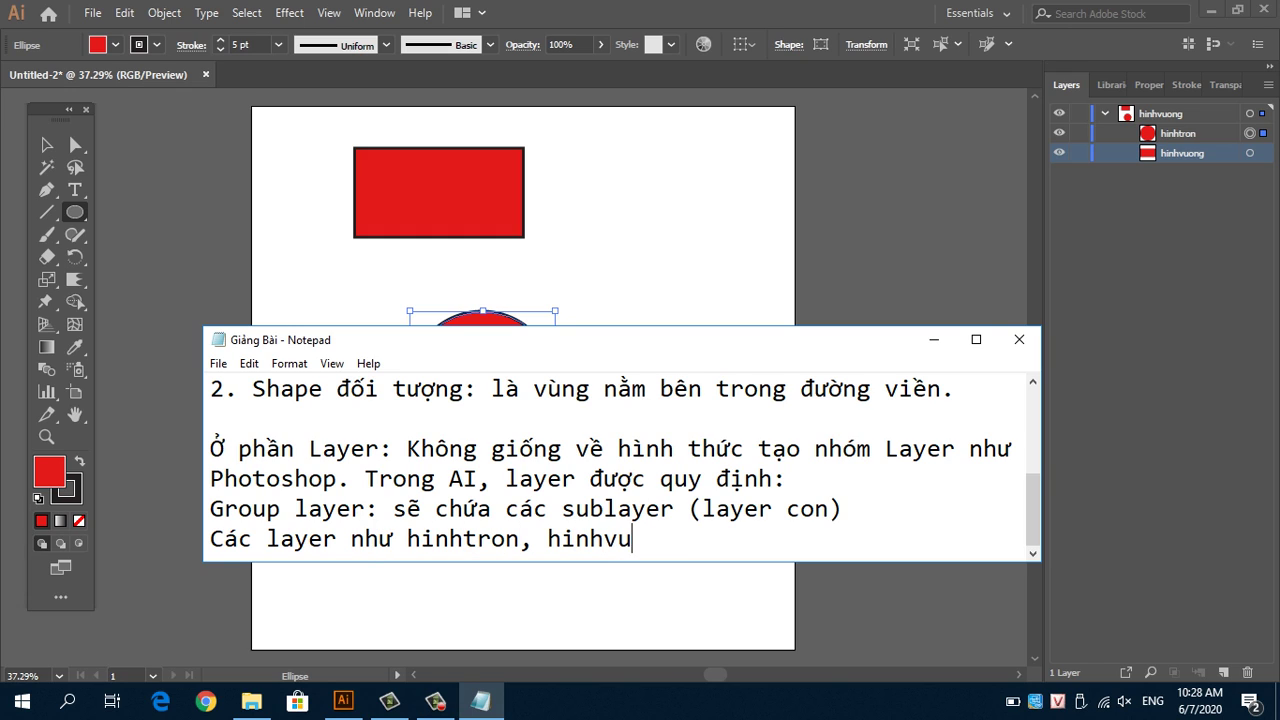
type("ong, là su")
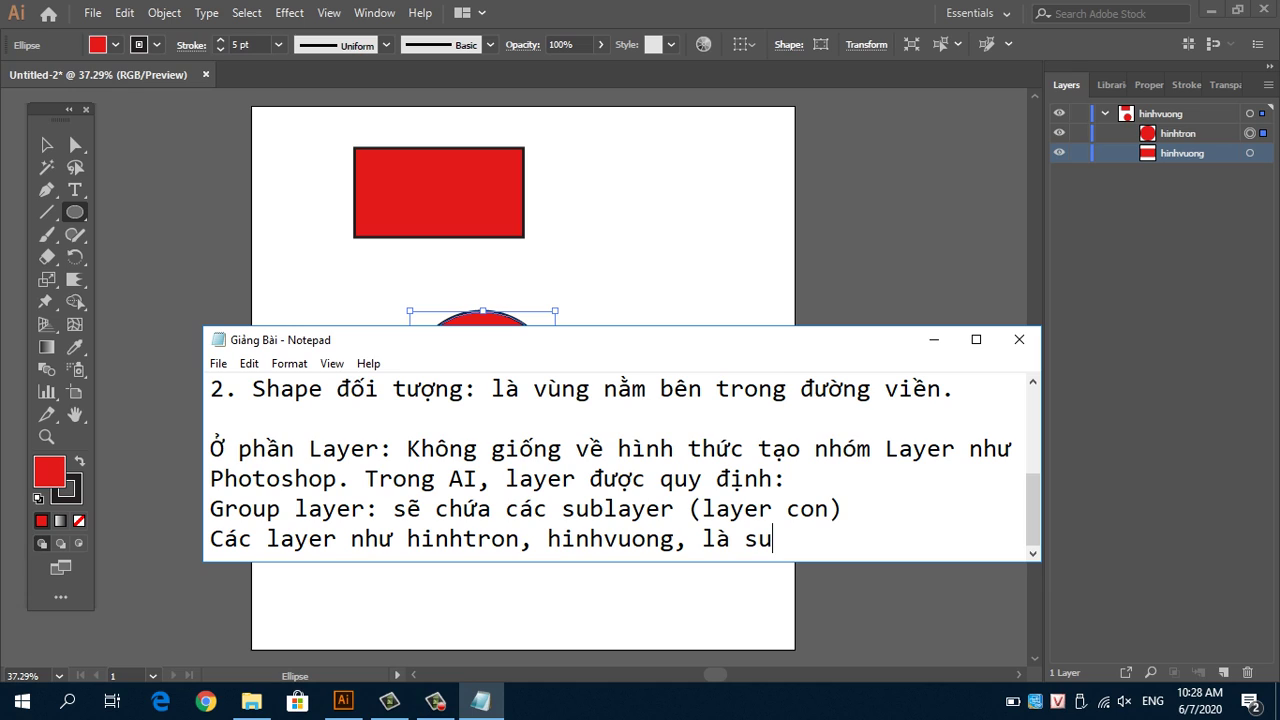
type("blayer.")
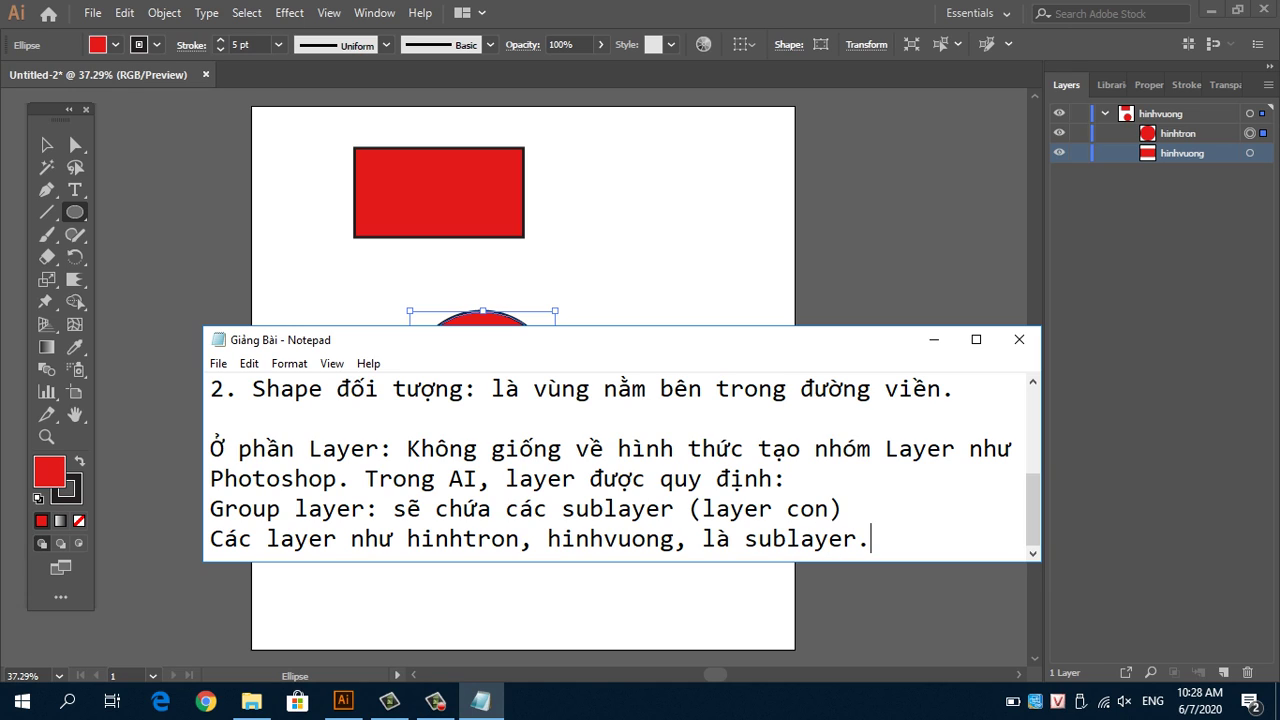
Step: Rename the top layer to Group1, then return to the Notepad notes on a fresh line
double_click(1150, 112)
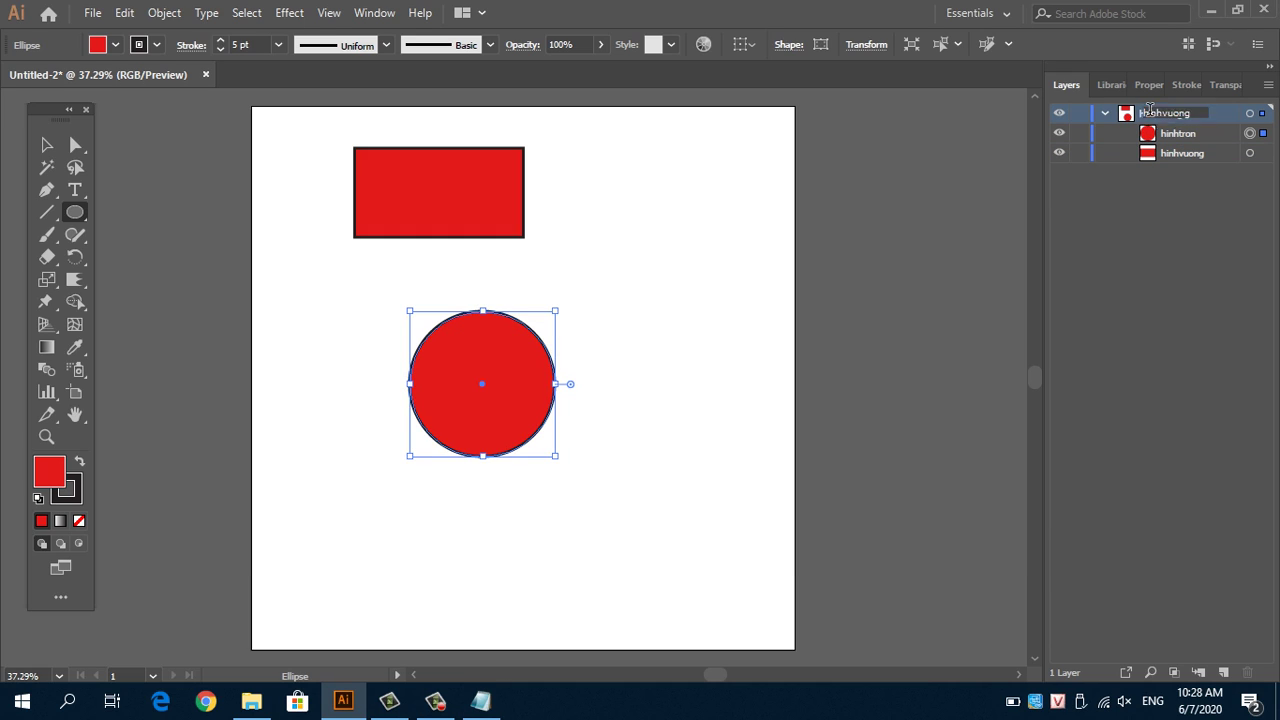
type("Group")
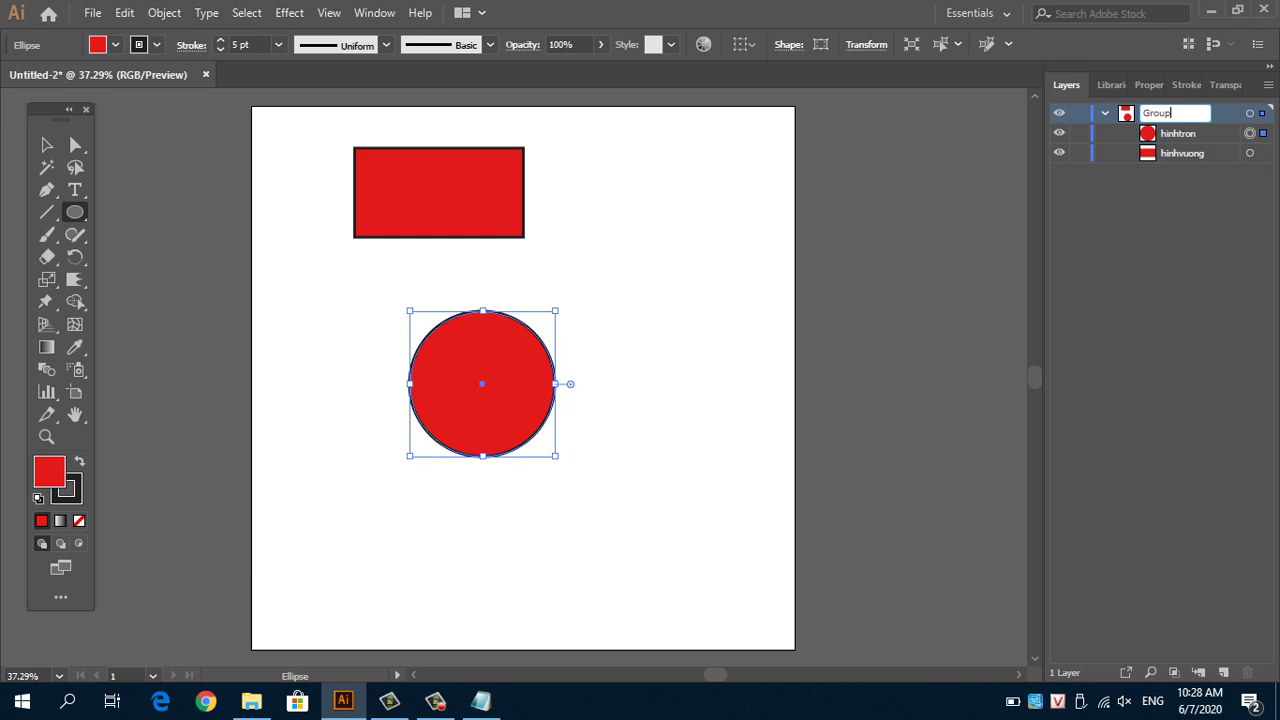
type("1")
key("Return")
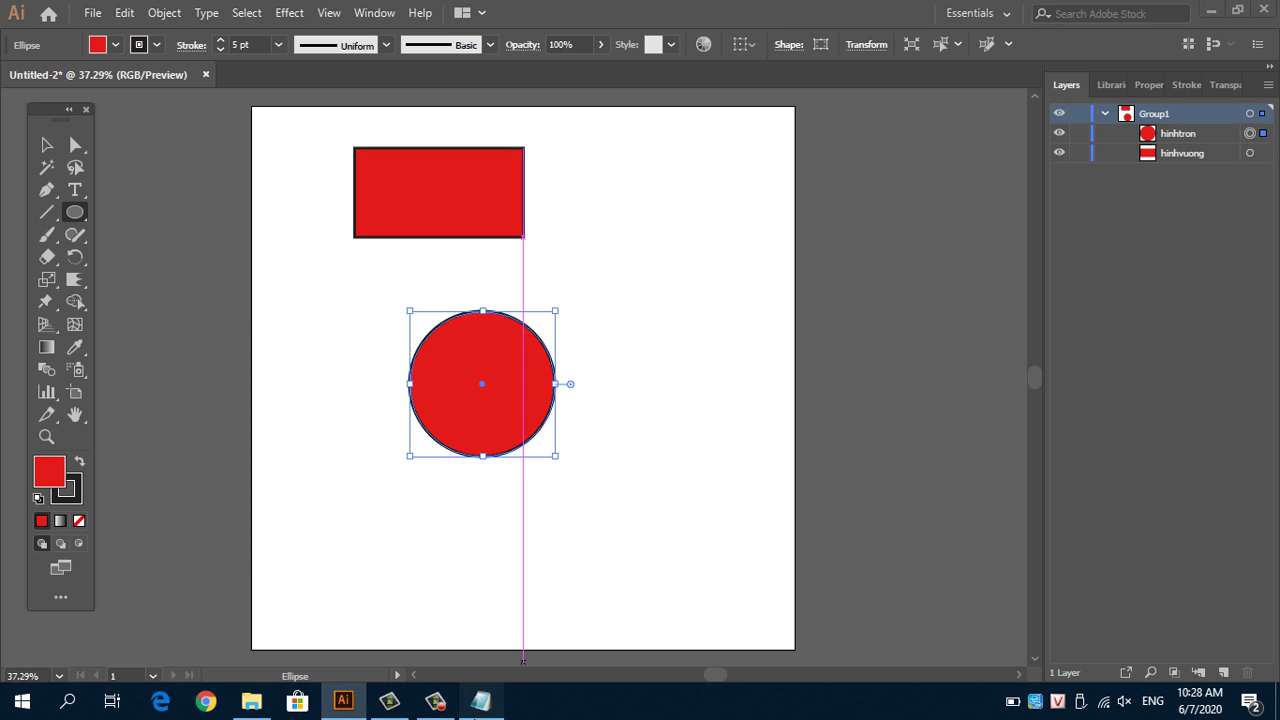
left_click(481, 701)
key("Return")
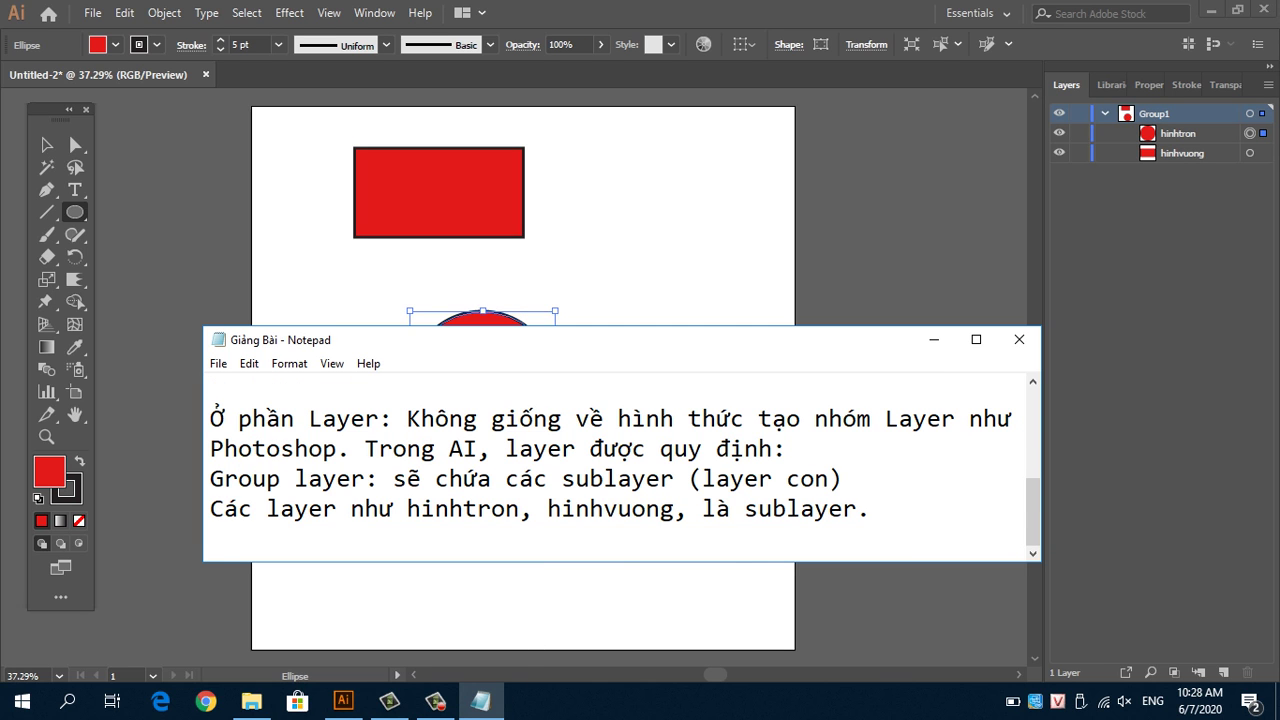
Step: Type 'Và Group1 là tên group chứa đựng các sublayer.' at the end of the notes, fixing typos
type("Và ")
type("Group")
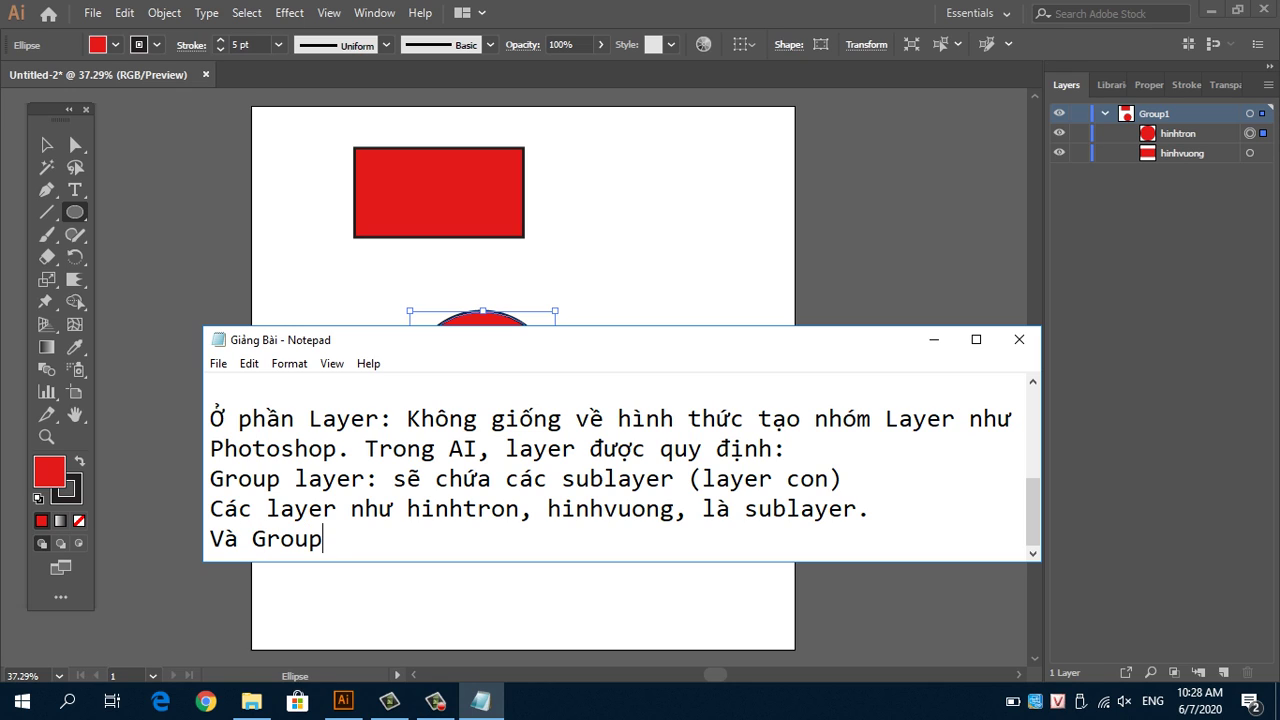
type("1 là tên")
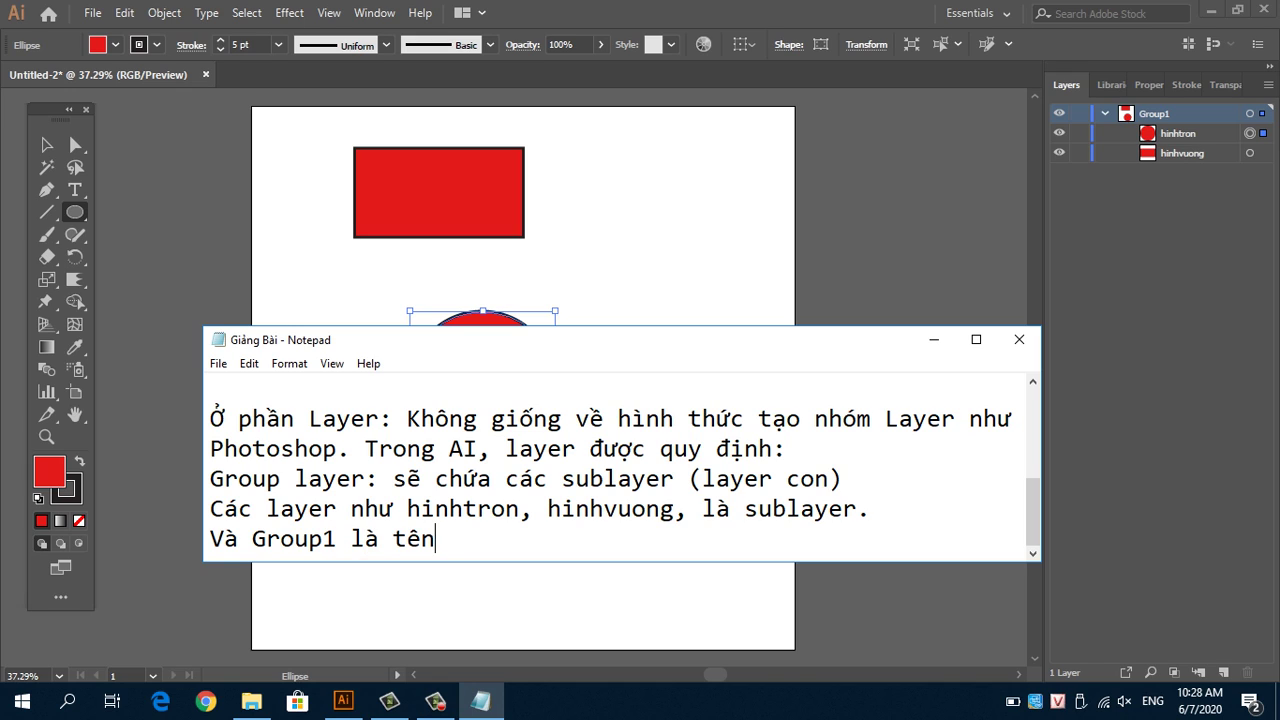
type(" gour")
key("BackSpace")
key("BackSpace")
key("BackSpace")
type("roup")
type(" chuứa dđựn")
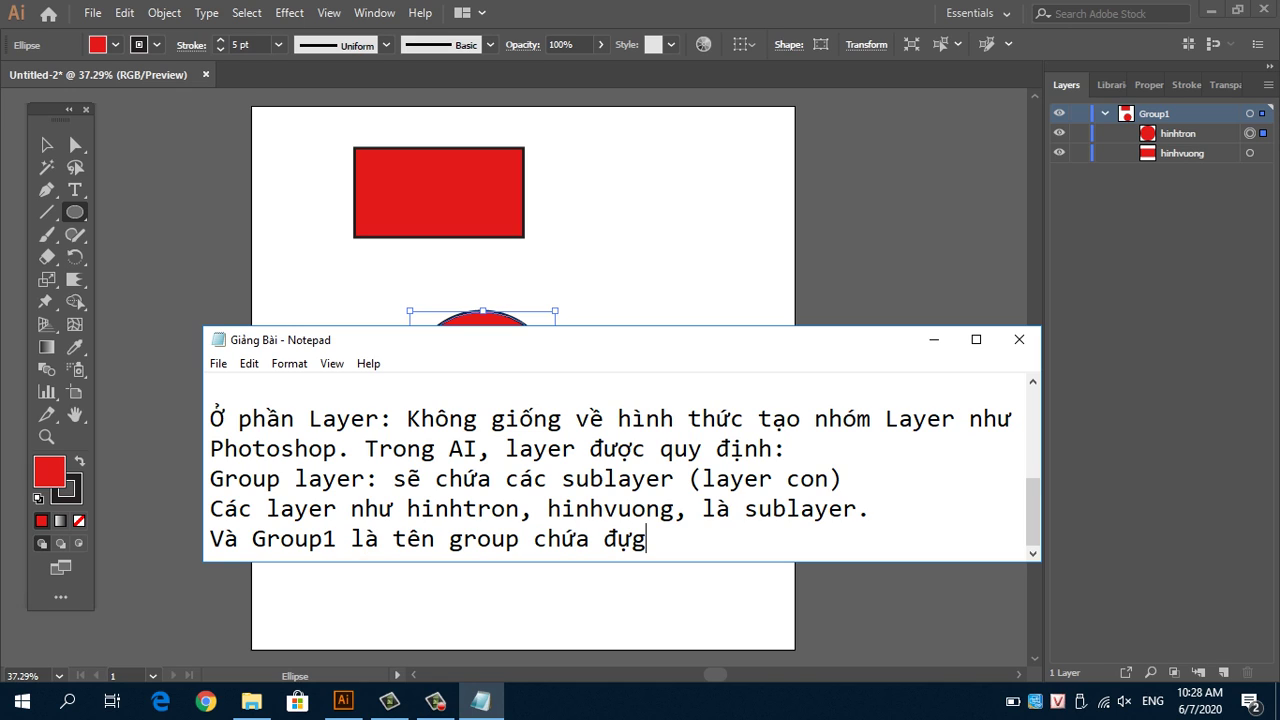
type("g các su")
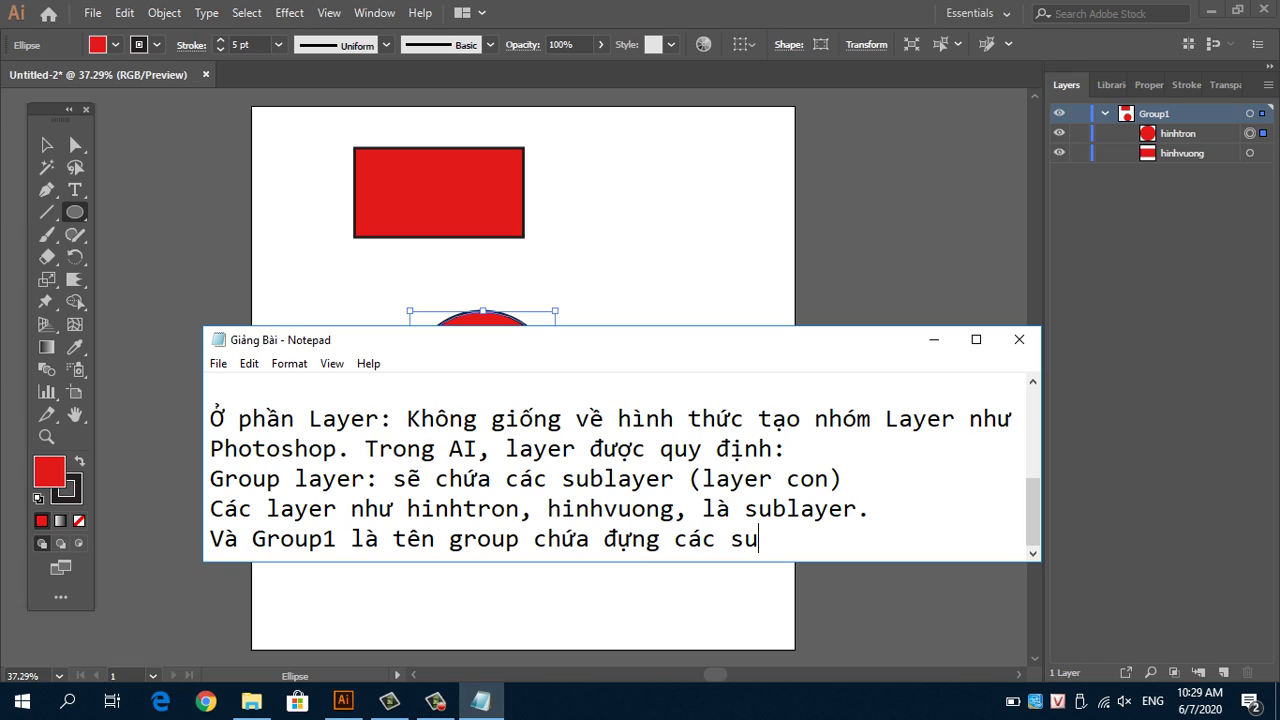
type("blae")
key("BackSpace")
type("yer.")
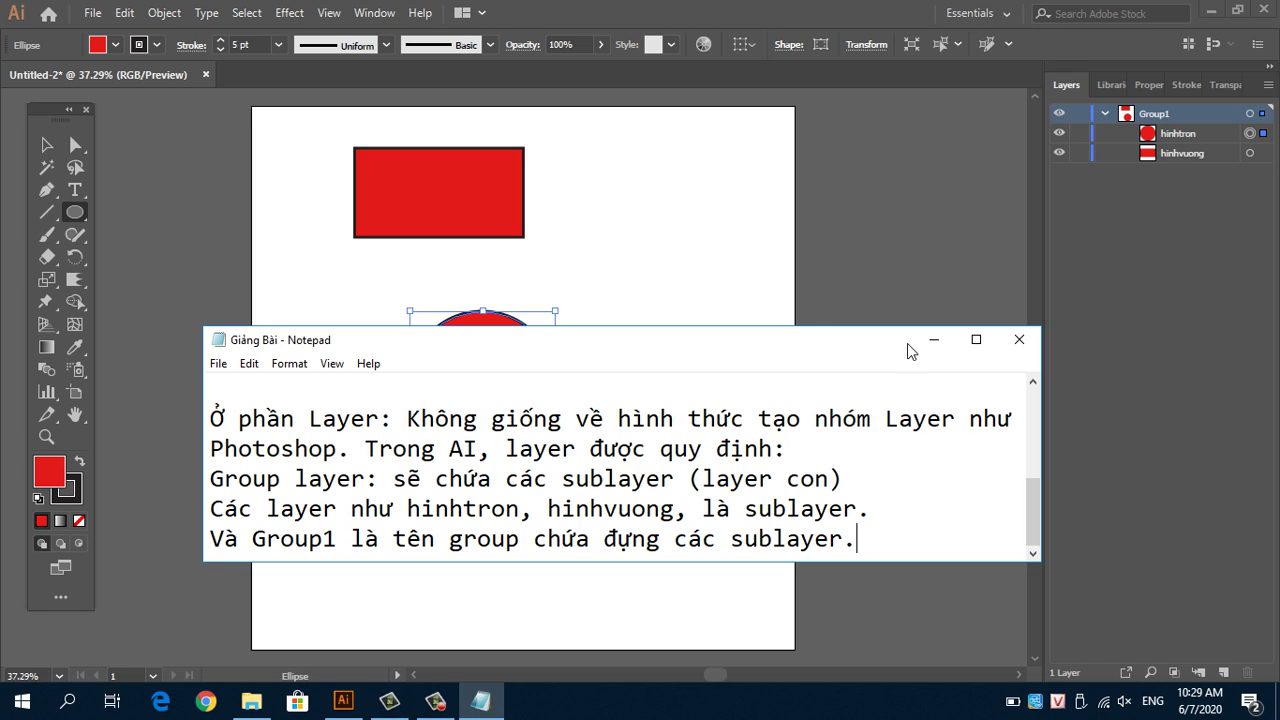
Step: Move the circle up and to the right of the rectangle with the Selection tool
left_click(687, 269)
left_click(46, 145)
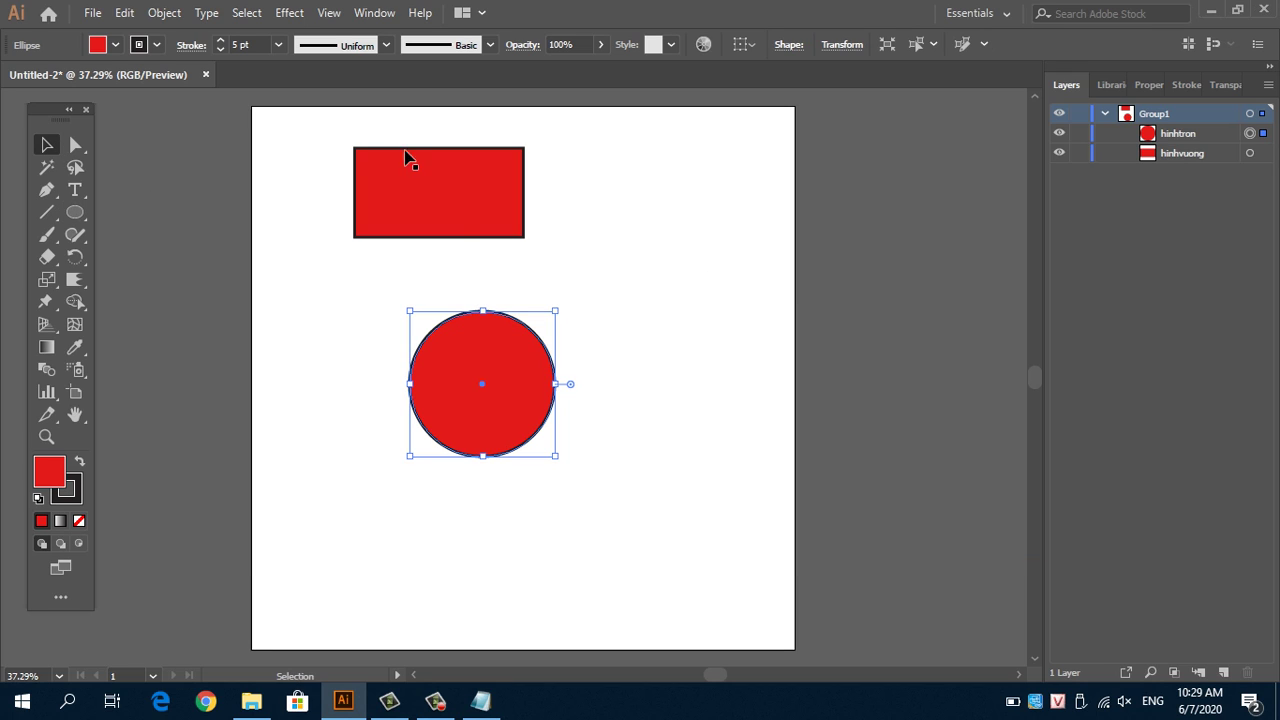
right_click(426, 172)
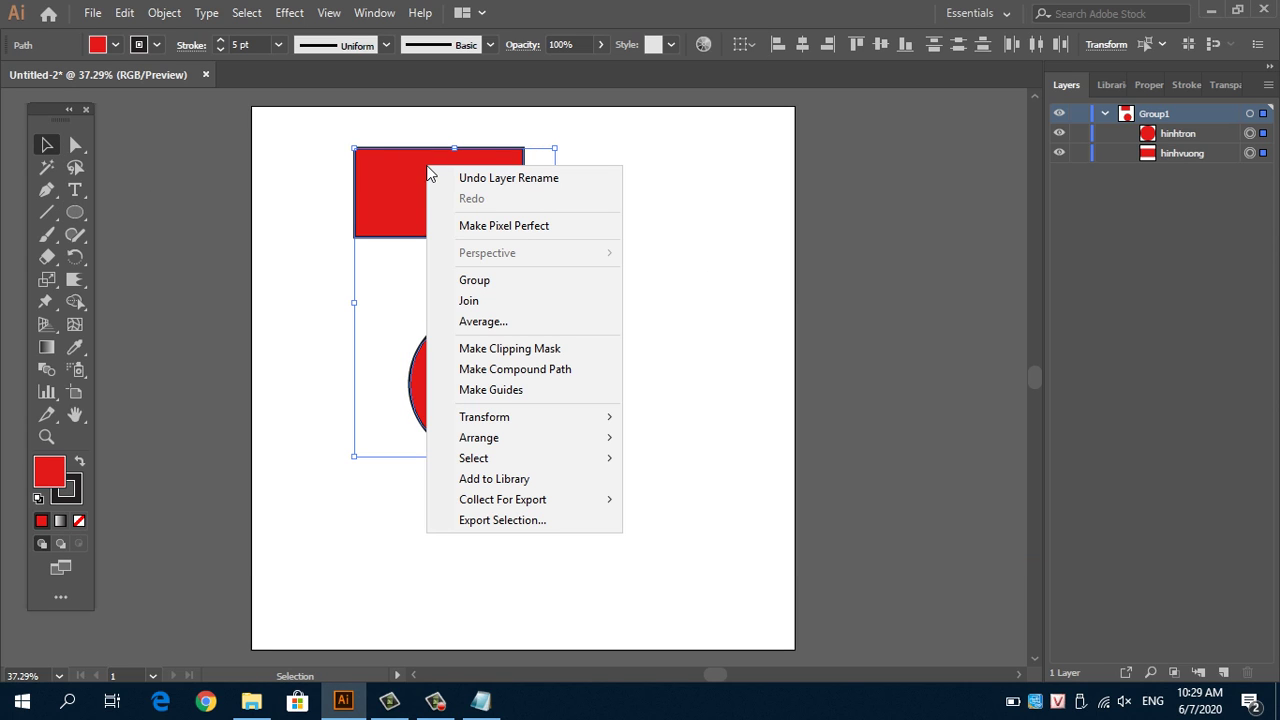
left_click(629, 143)
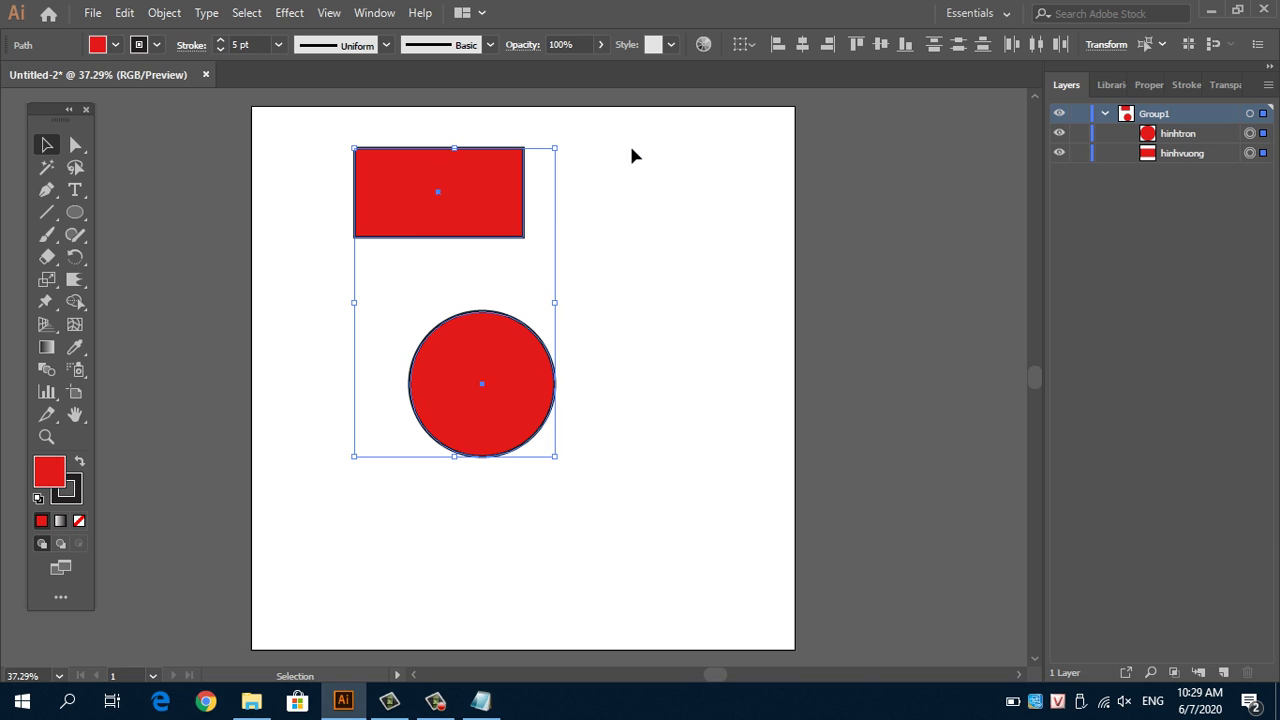
left_click(631, 227)
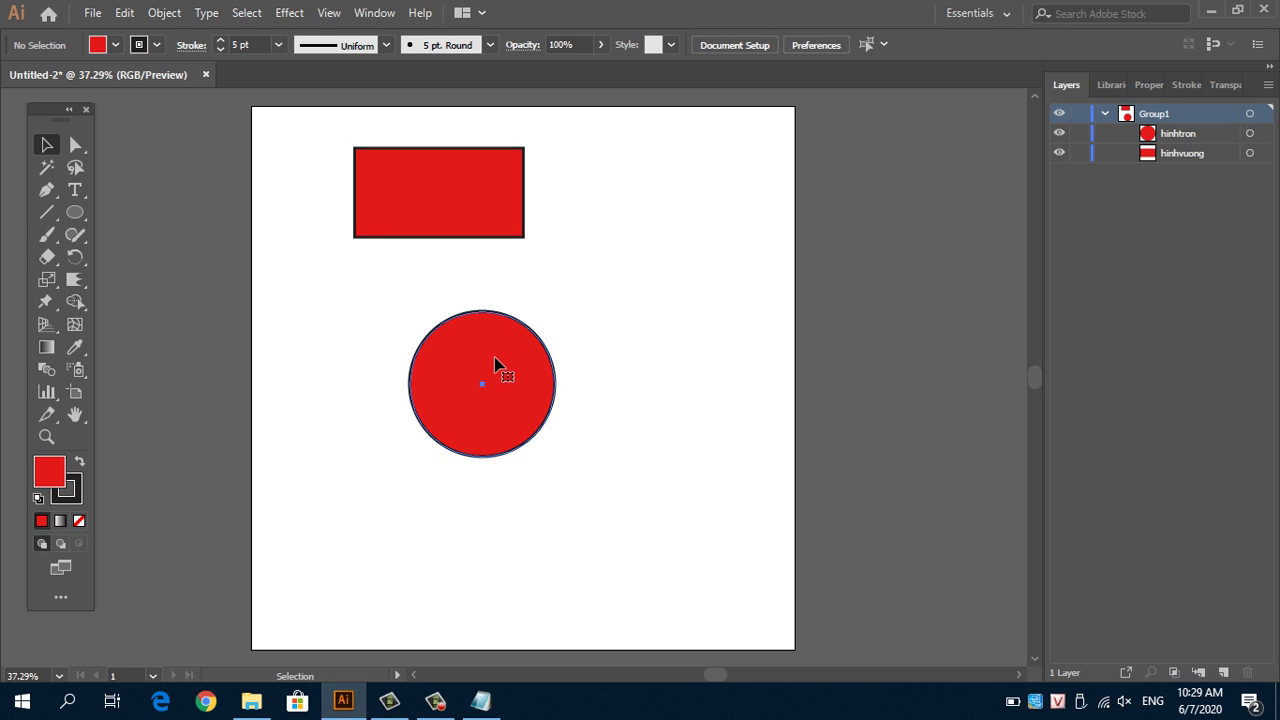
left_click_drag(484, 366, 681, 272)
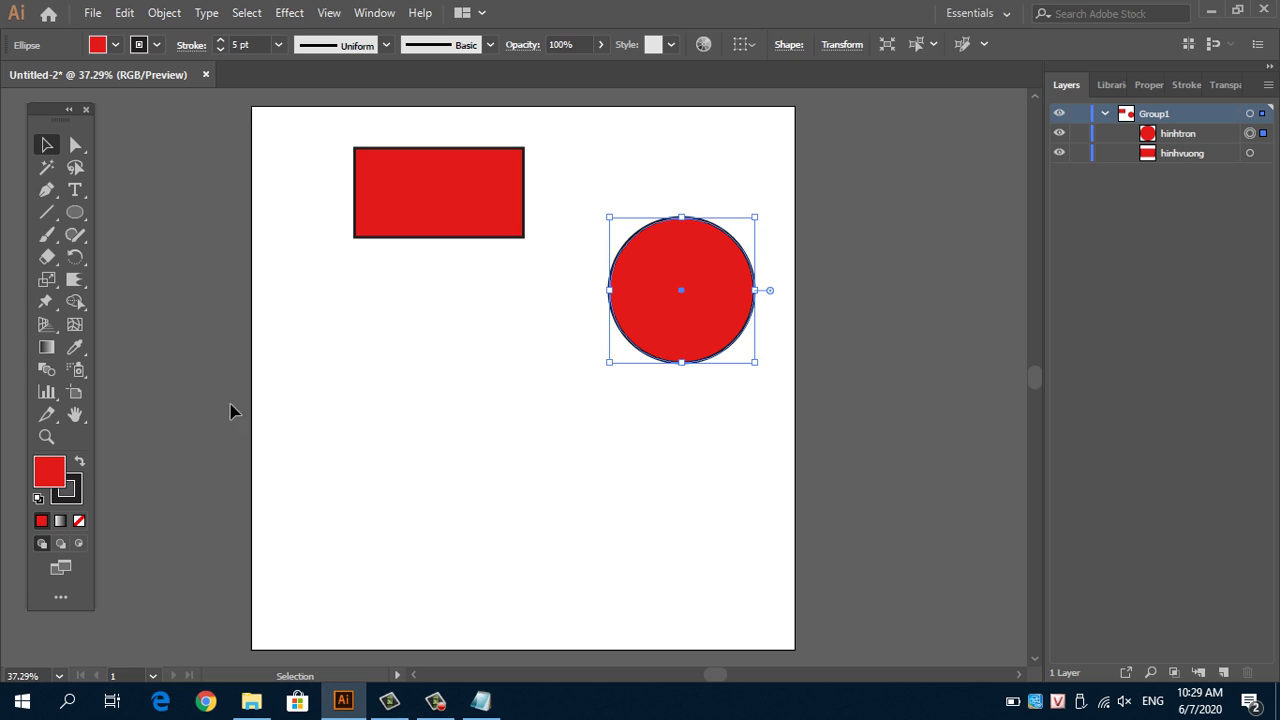
Step: Change the circle's fill to blue #1B25E0 in the Color Picker
double_click(58, 484)
left_click(668, 306)
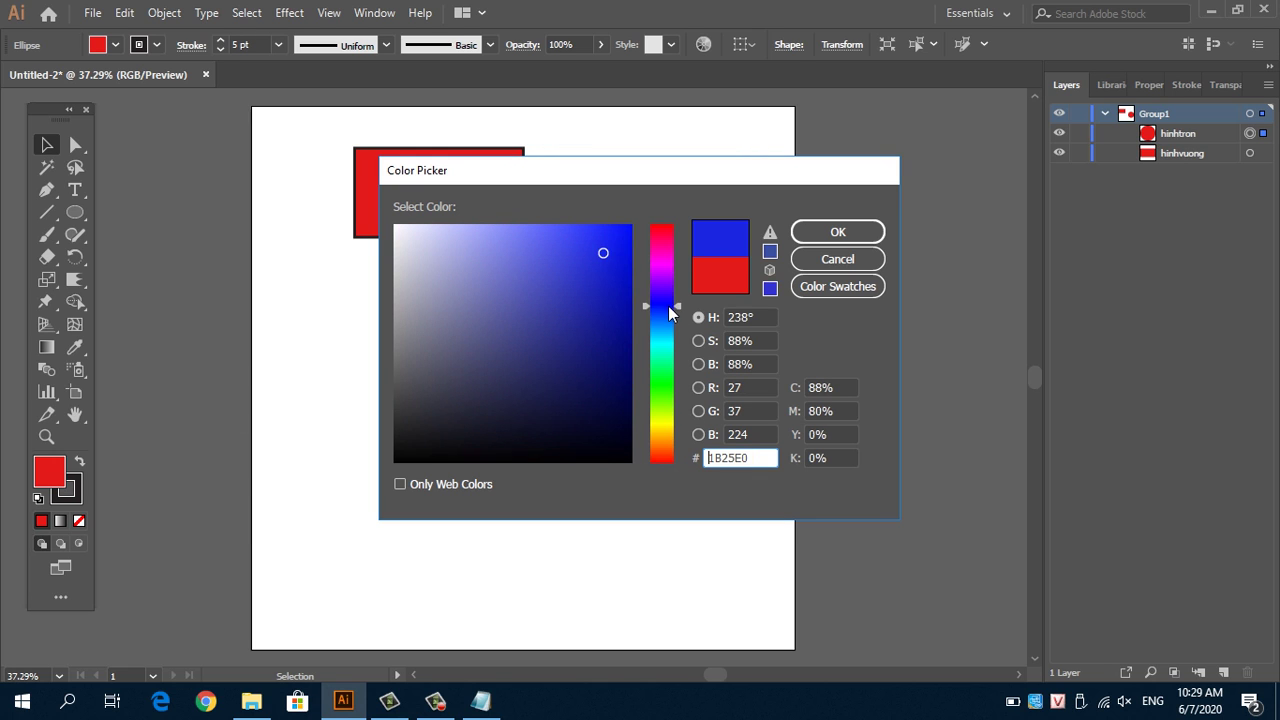
left_click(811, 236)
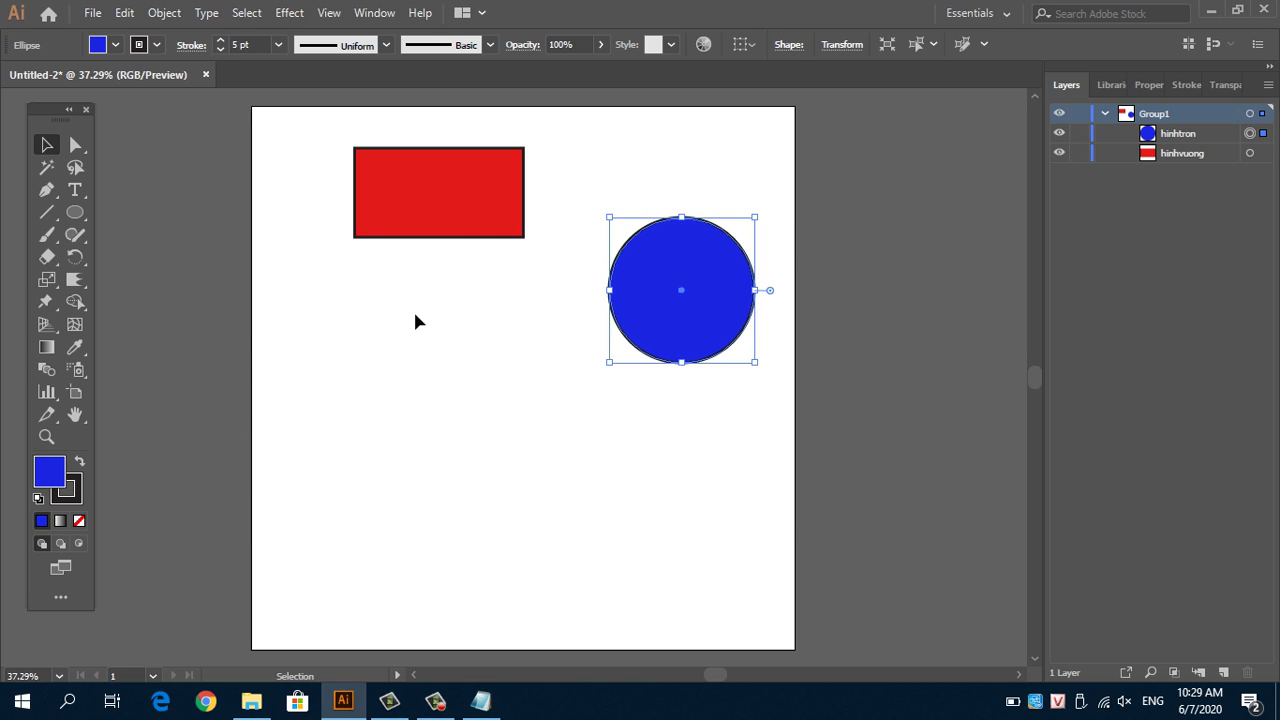
Step: Draw a hexagon with the Polygon tool below the rectangle and nudge it right
left_click_drag(75, 212, 174, 286)
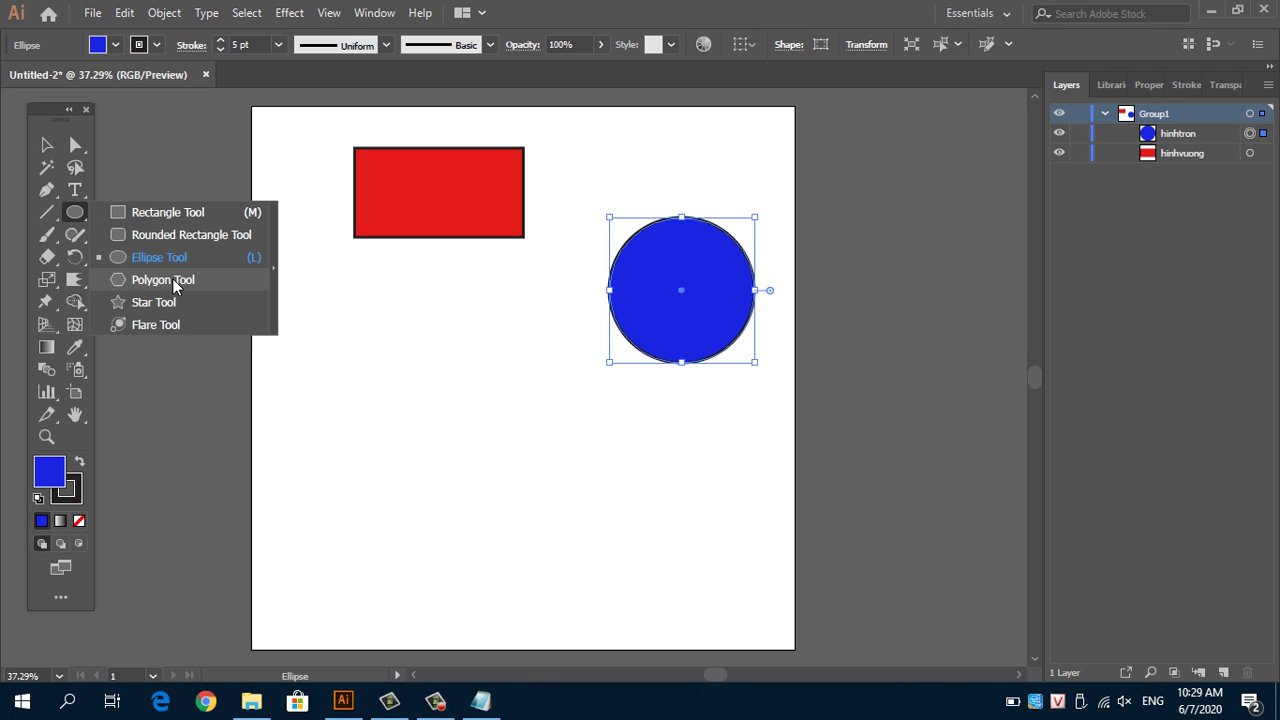
left_click(174, 285)
left_click_drag(317, 390, 406, 443)
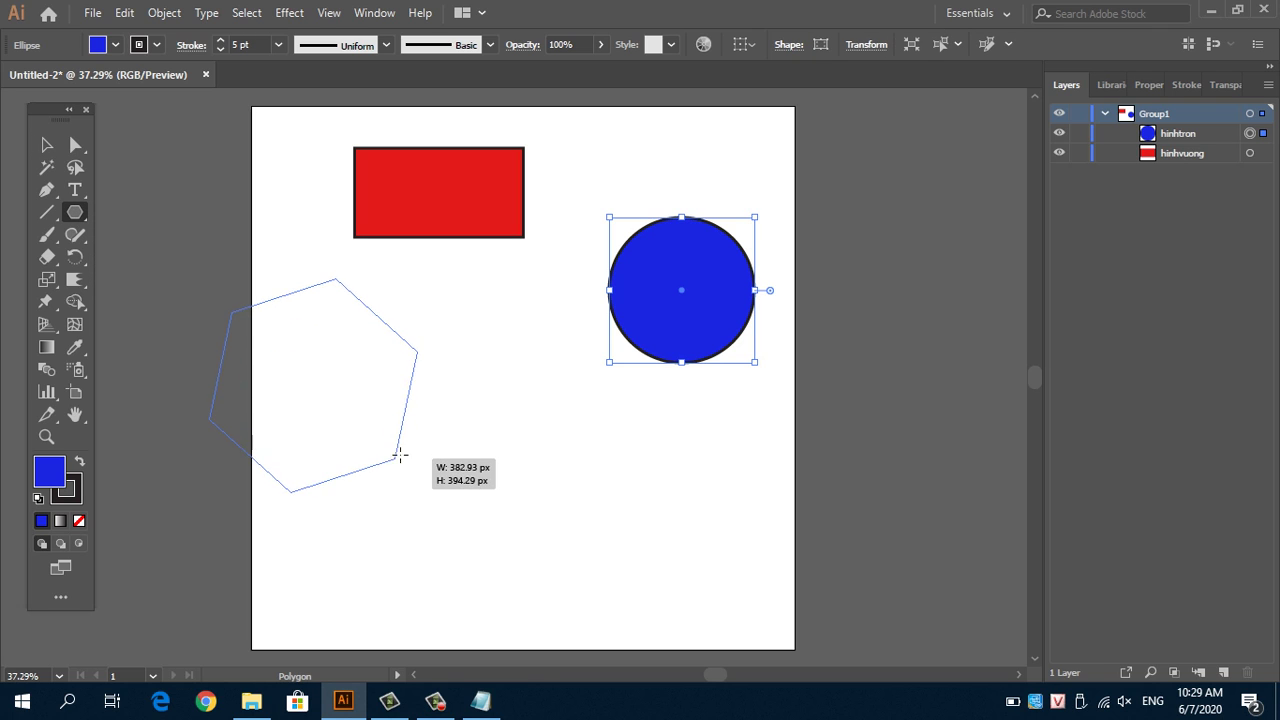
left_click(46, 145)
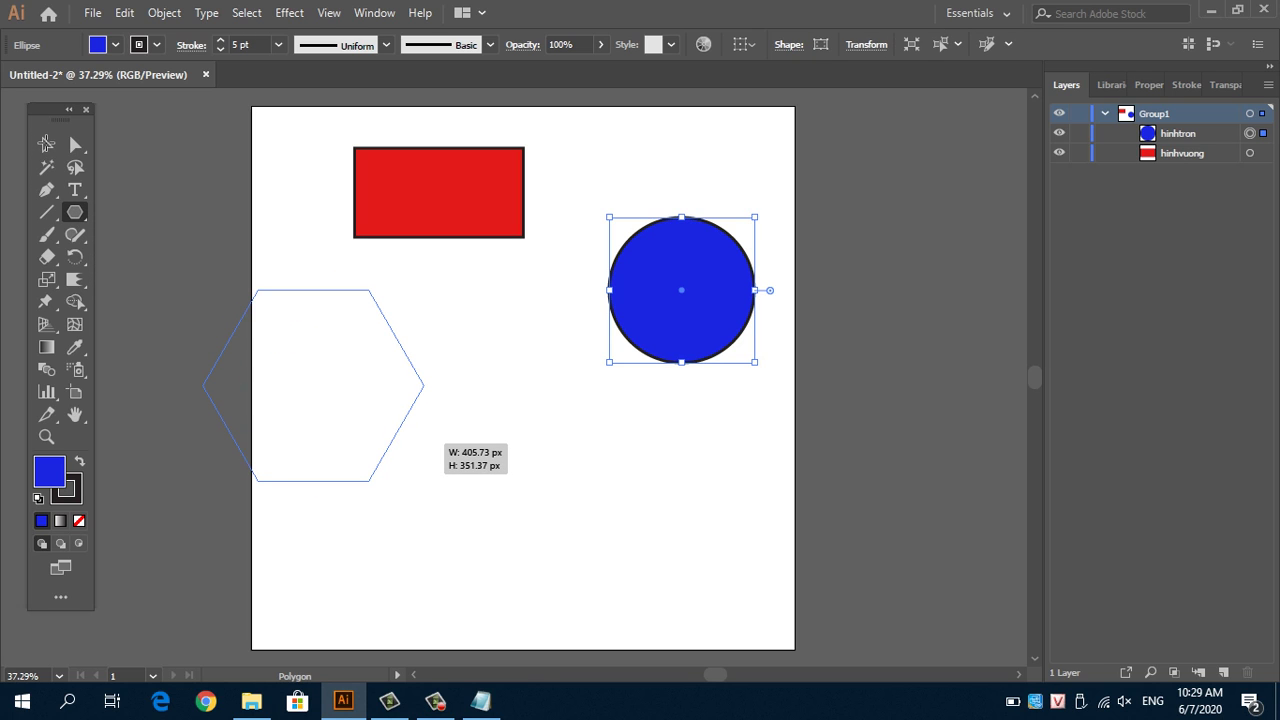
mouse_move(300, 331)
left_mouse_down()
mouse_move(401, 331)
mouse_move(389, 327)
left_mouse_up()
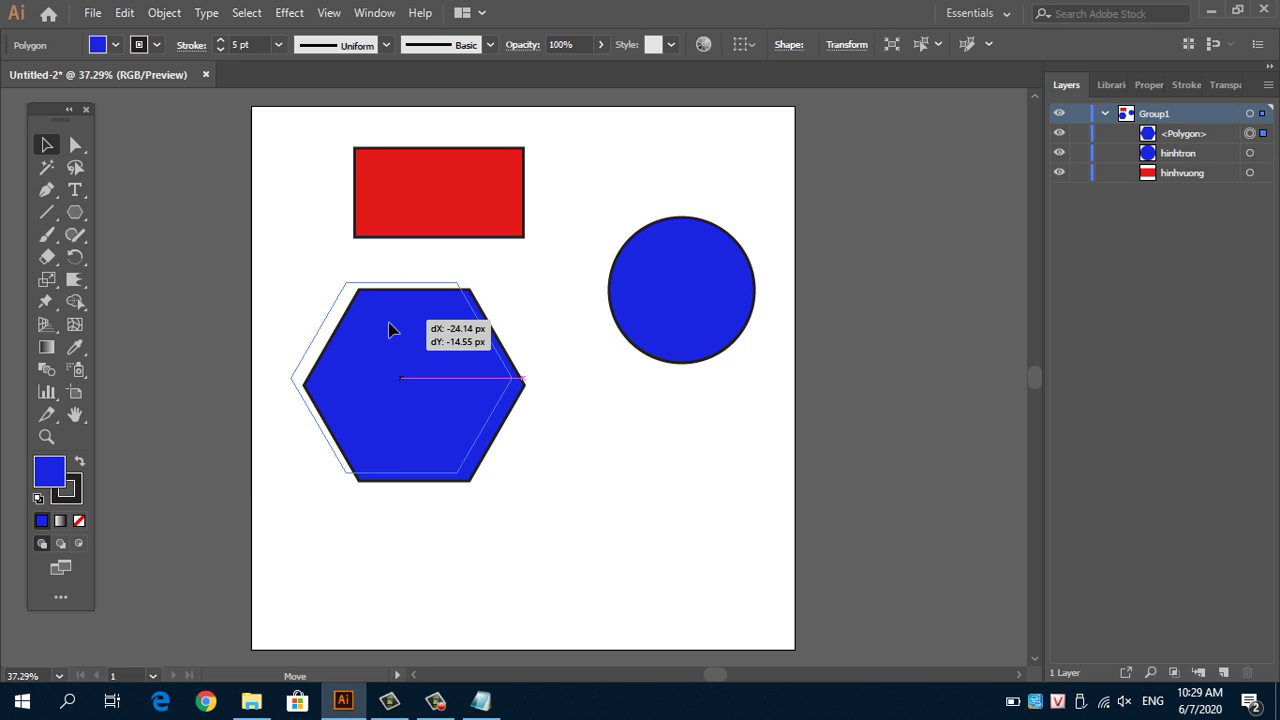
Step: Give the hexagon a bright green #00FF24 fill in the Color Picker
double_click(52, 474)
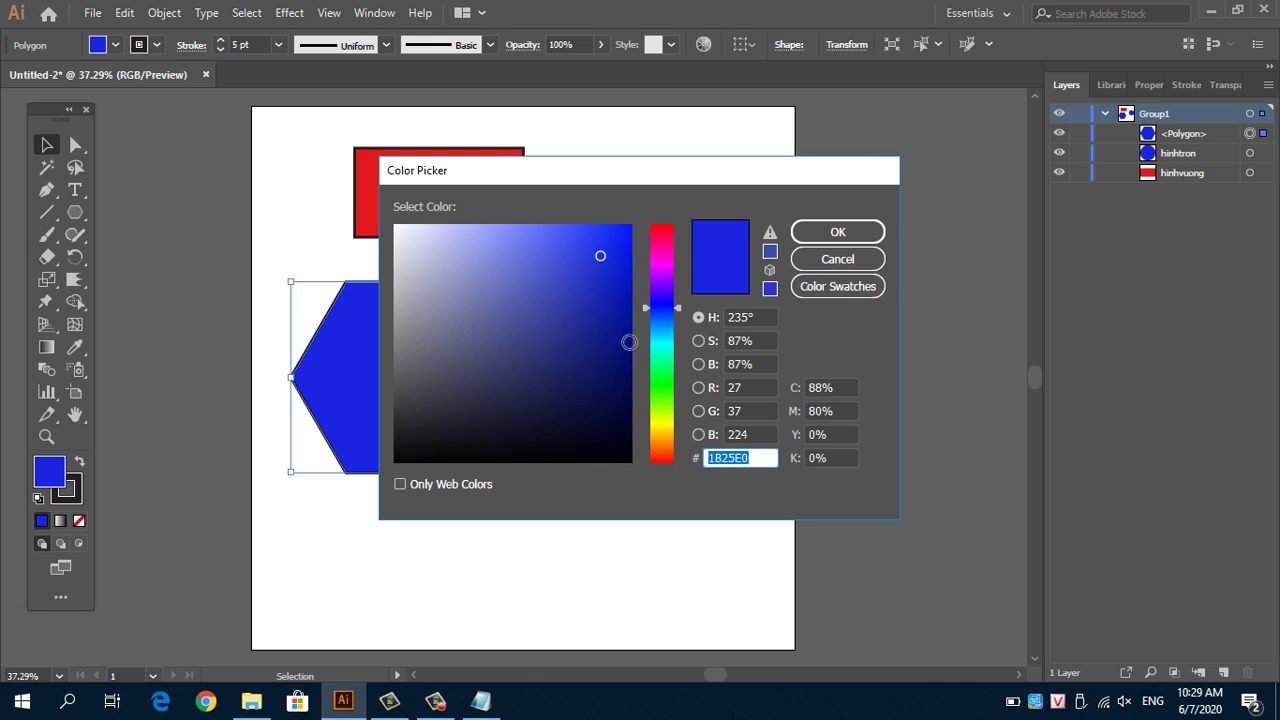
left_click(664, 378)
left_click(622, 239)
left_click_drag(636, 220, 640, 214)
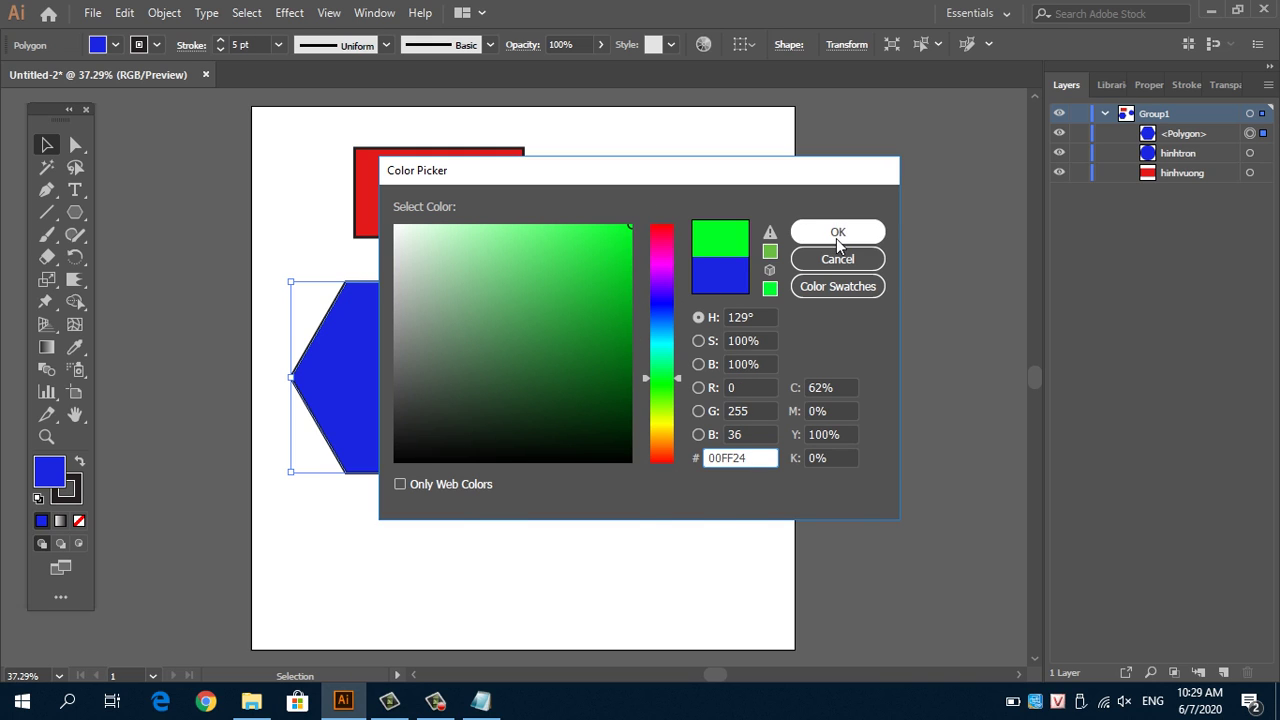
left_click(838, 231)
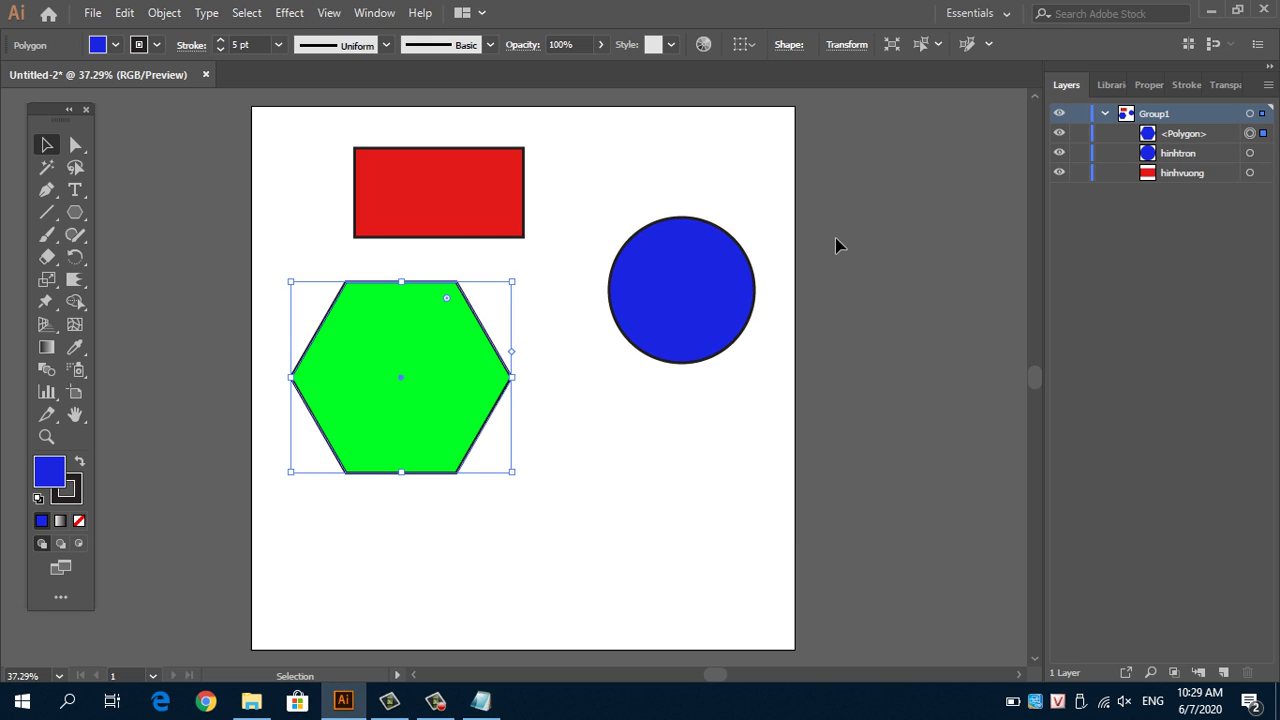
Step: Rename the Polygon layer to hinhlucgiac and bring the Notepad notes back
double_click(1183, 134)
type("hinhlucg")
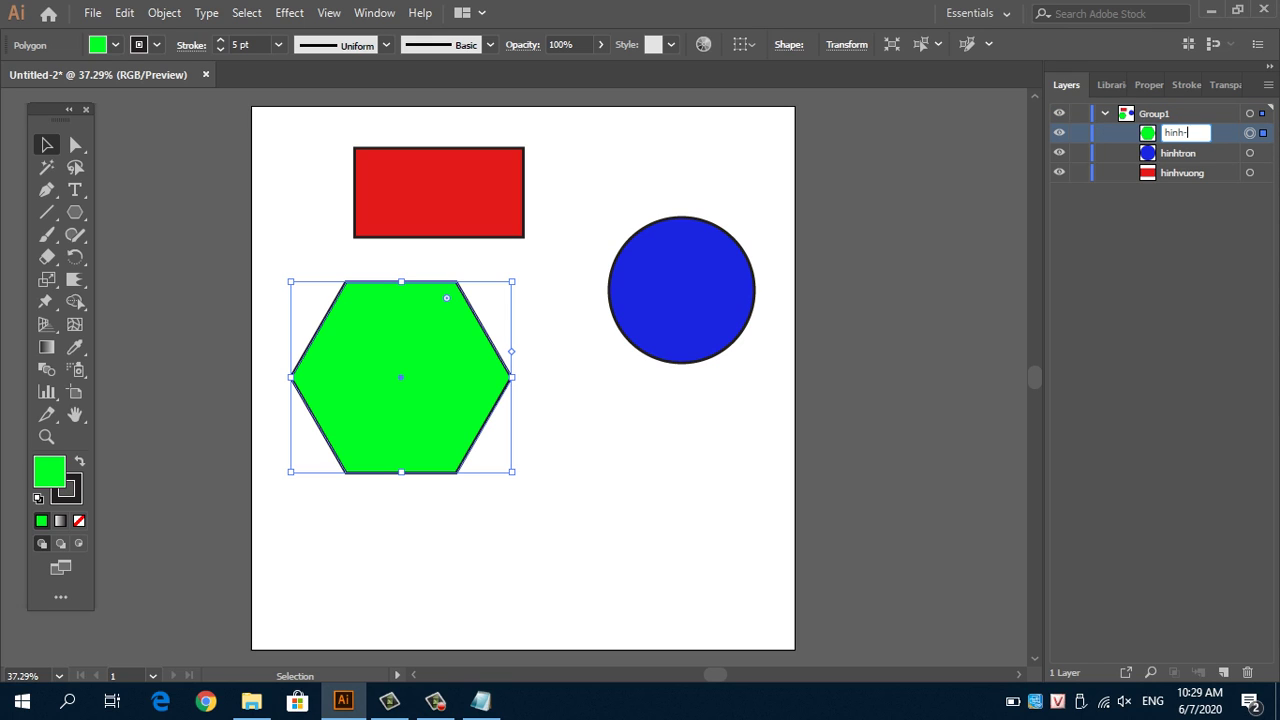
type("iac")
key("Return")
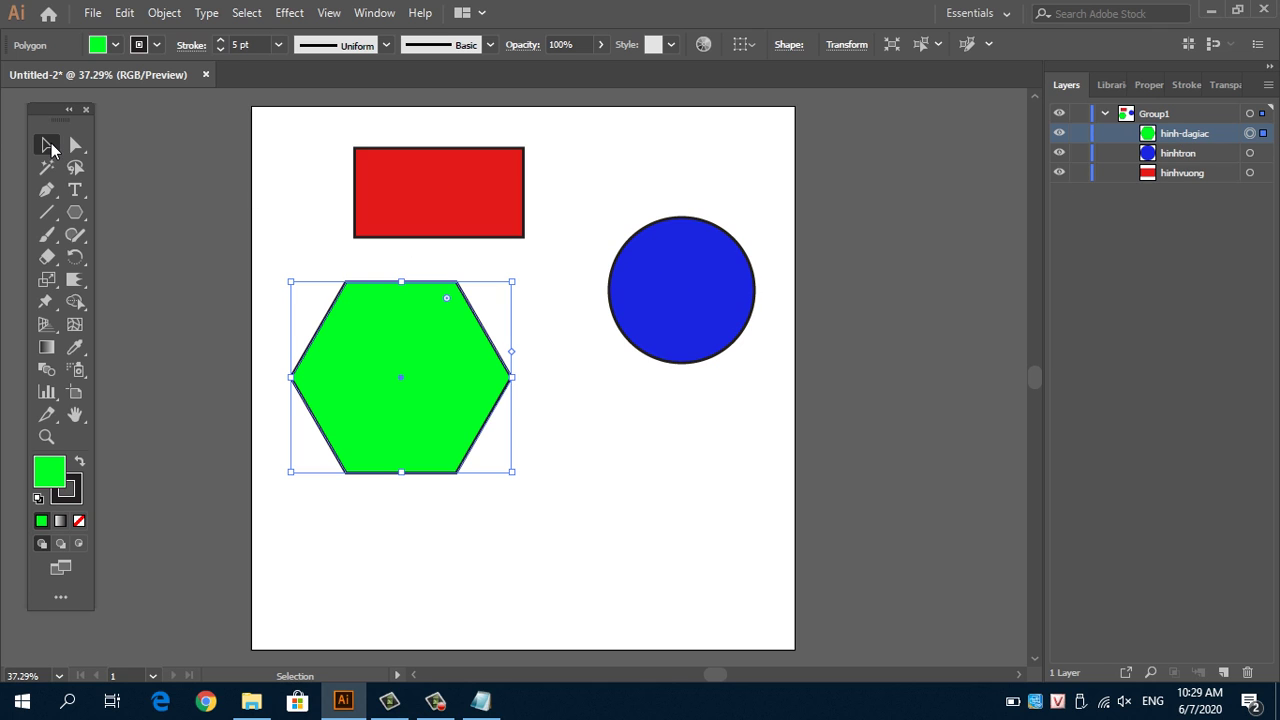
left_click(481, 700)
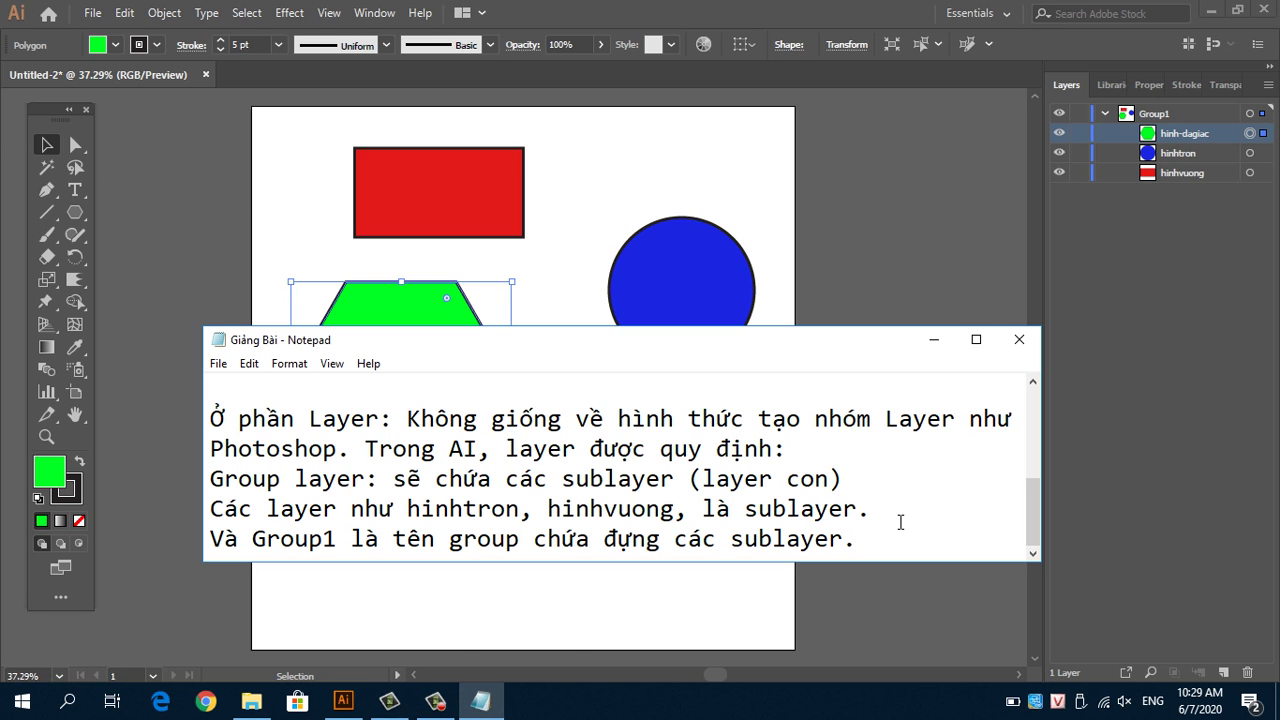
Step: Write the sentence on copying colour from another object to the target with the eyedroper tool
key("Return")
key("Return")
type("V")
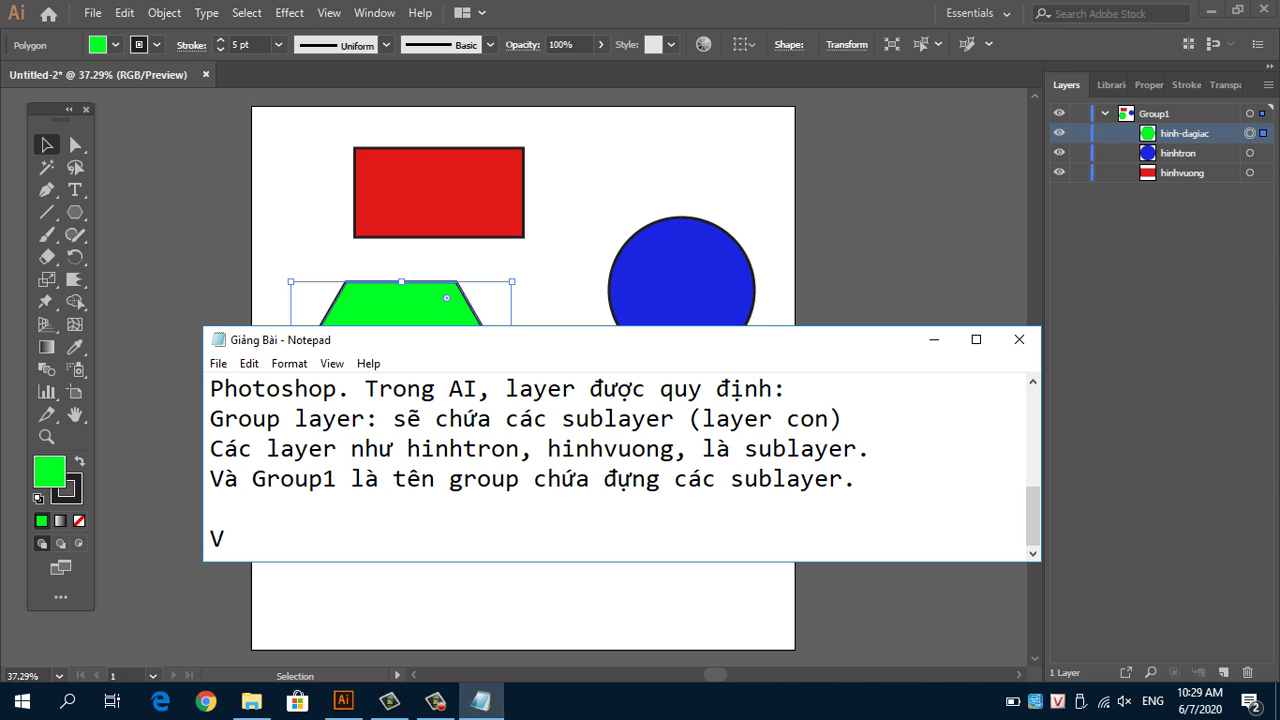
key("BackSpace")
key("ctrl+Home")
scroll(615, 465, "down", 2)
scroll(615, 465, "down", 1)
type("Việ")
type("c chung ta mu")
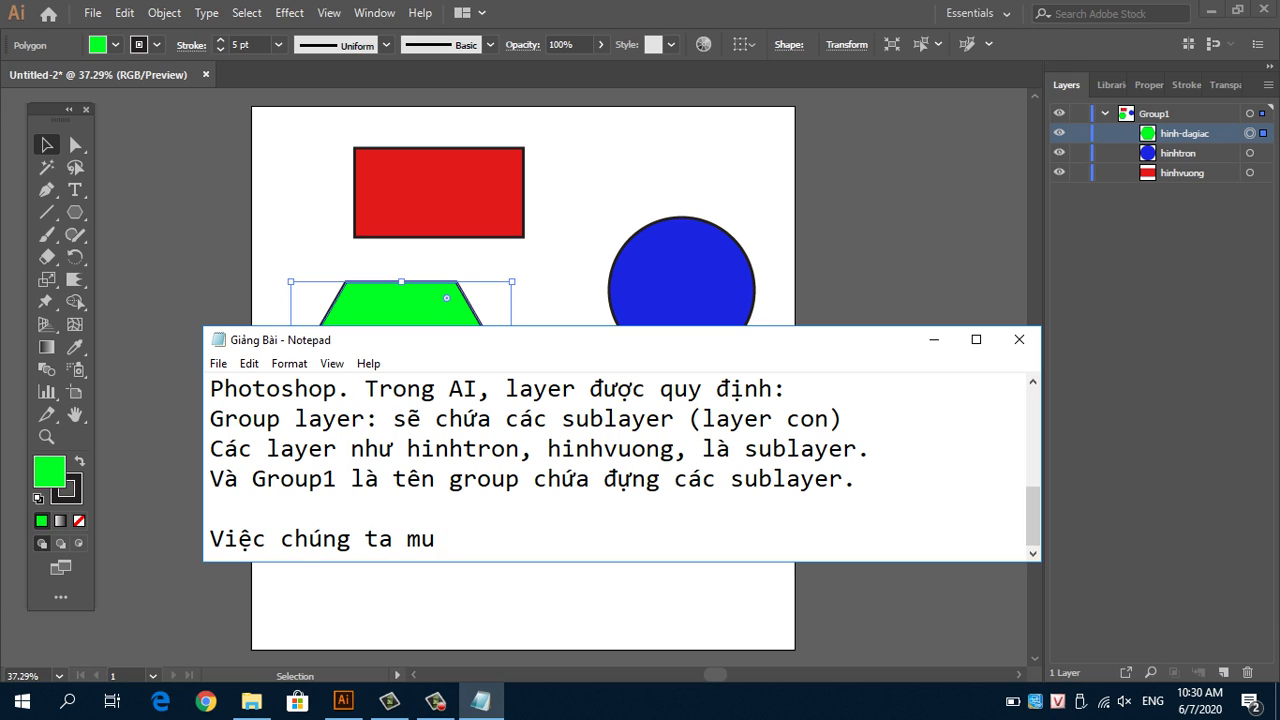
type("ốn copy ma")
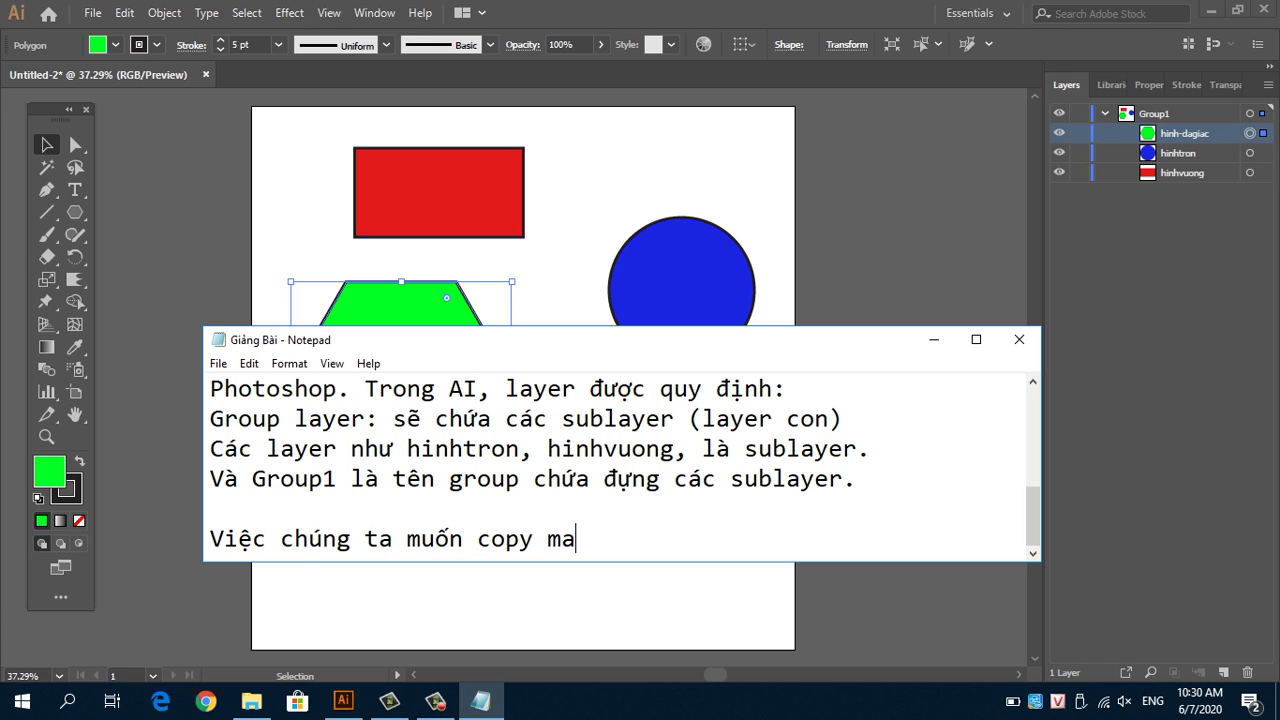
type("u tu đoi ")
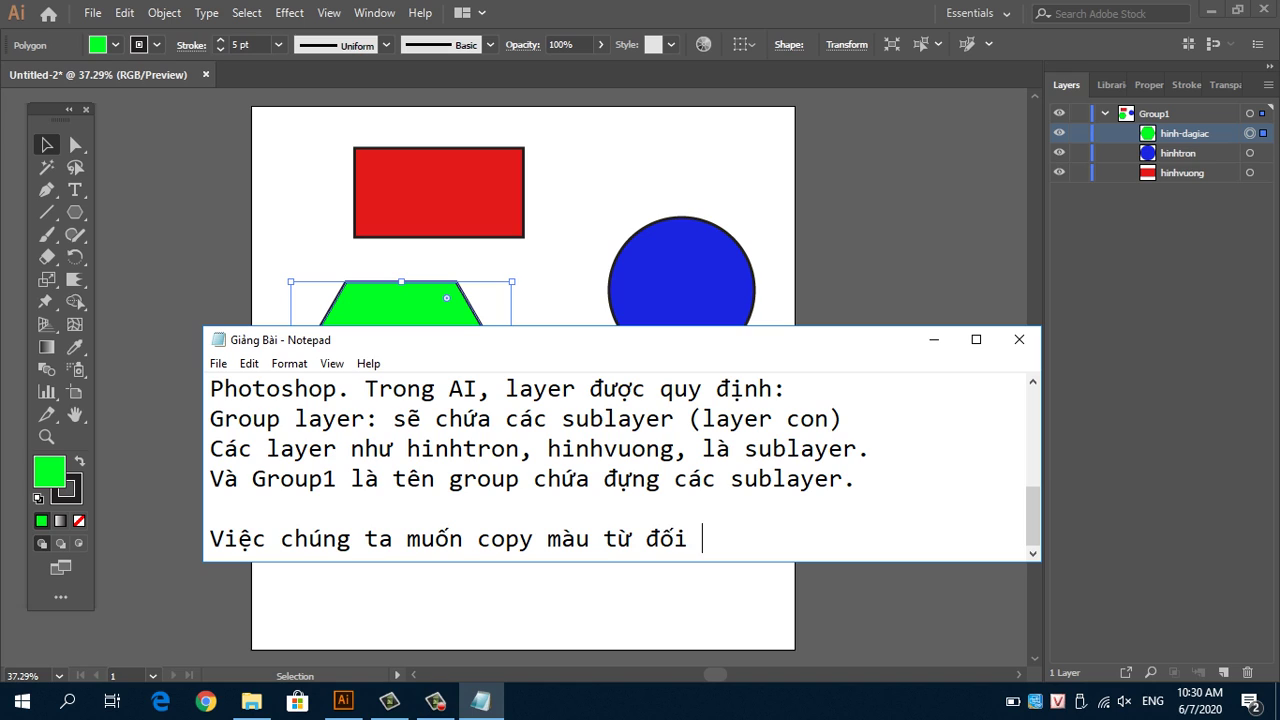
type("tuợng")
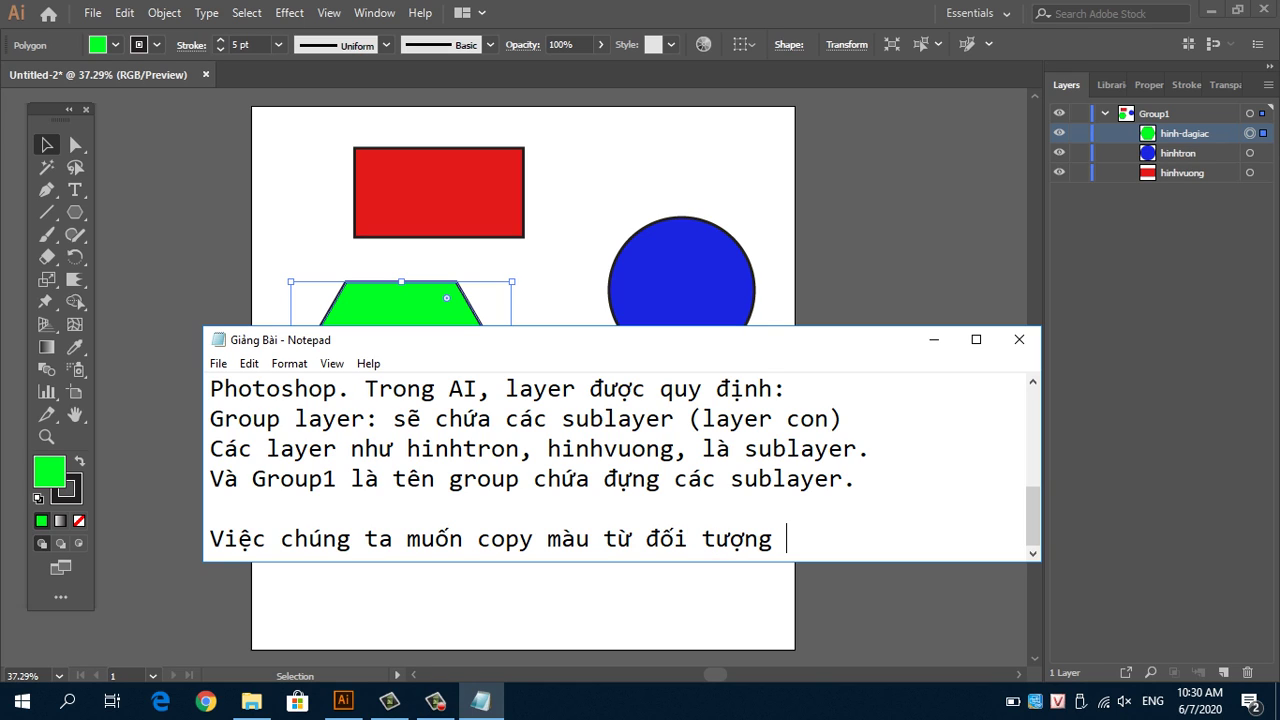
type("khácđế")
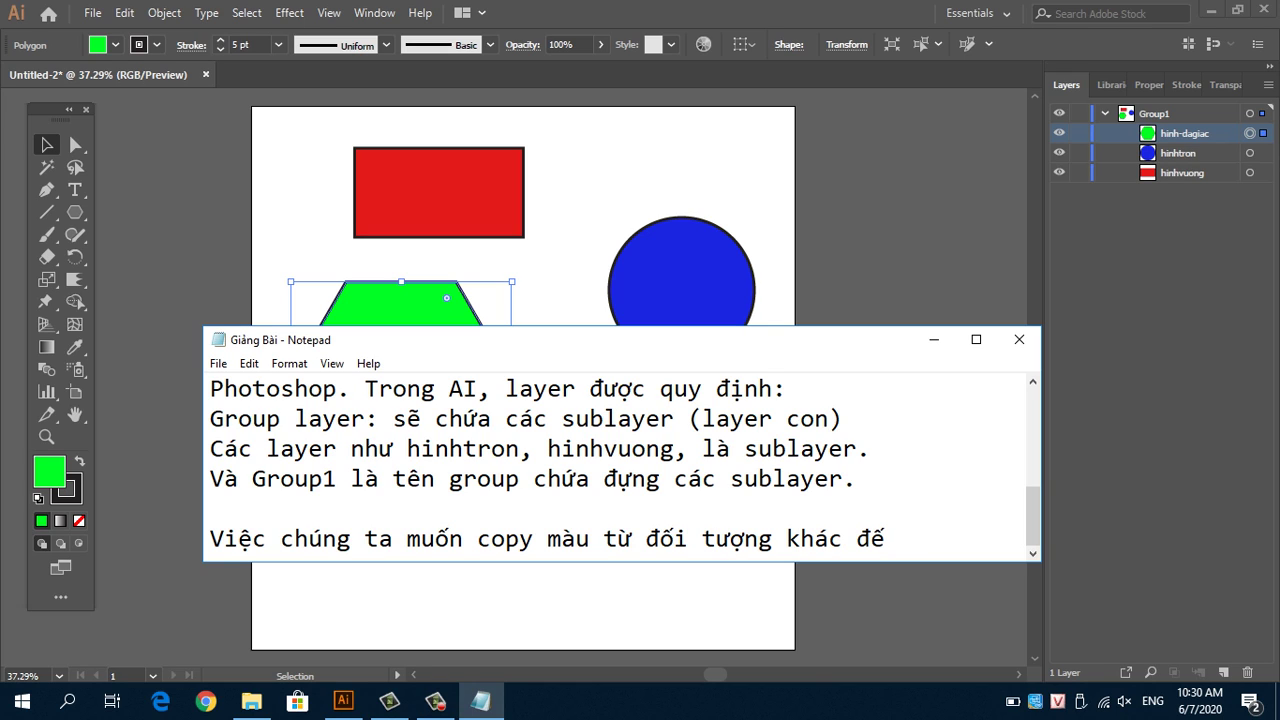
type("n dối tượ")
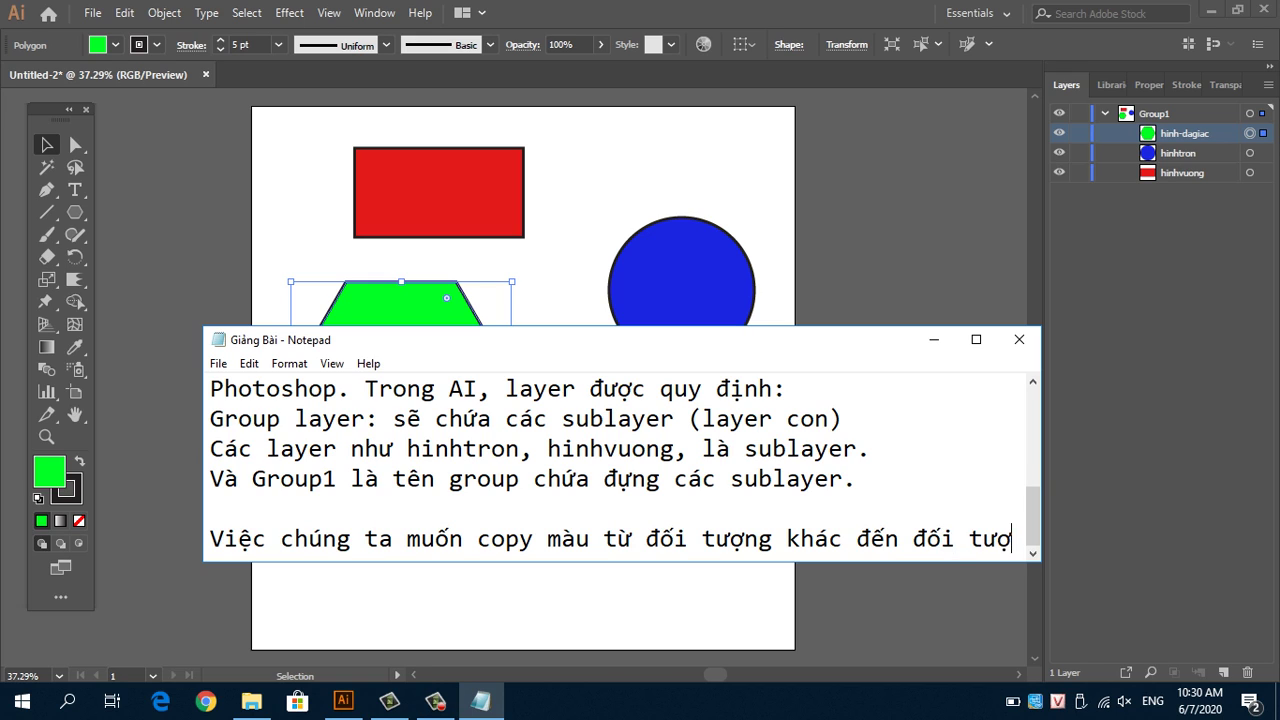
type("ng cần")
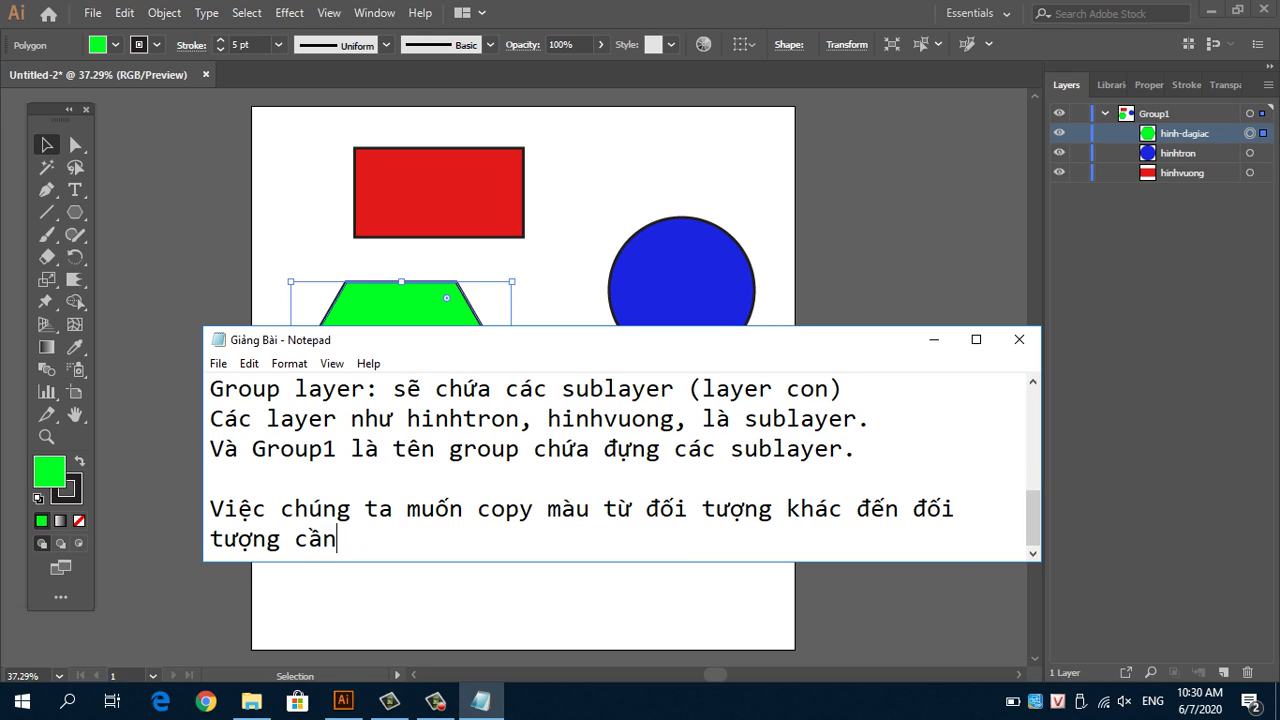
type(" dán màu")
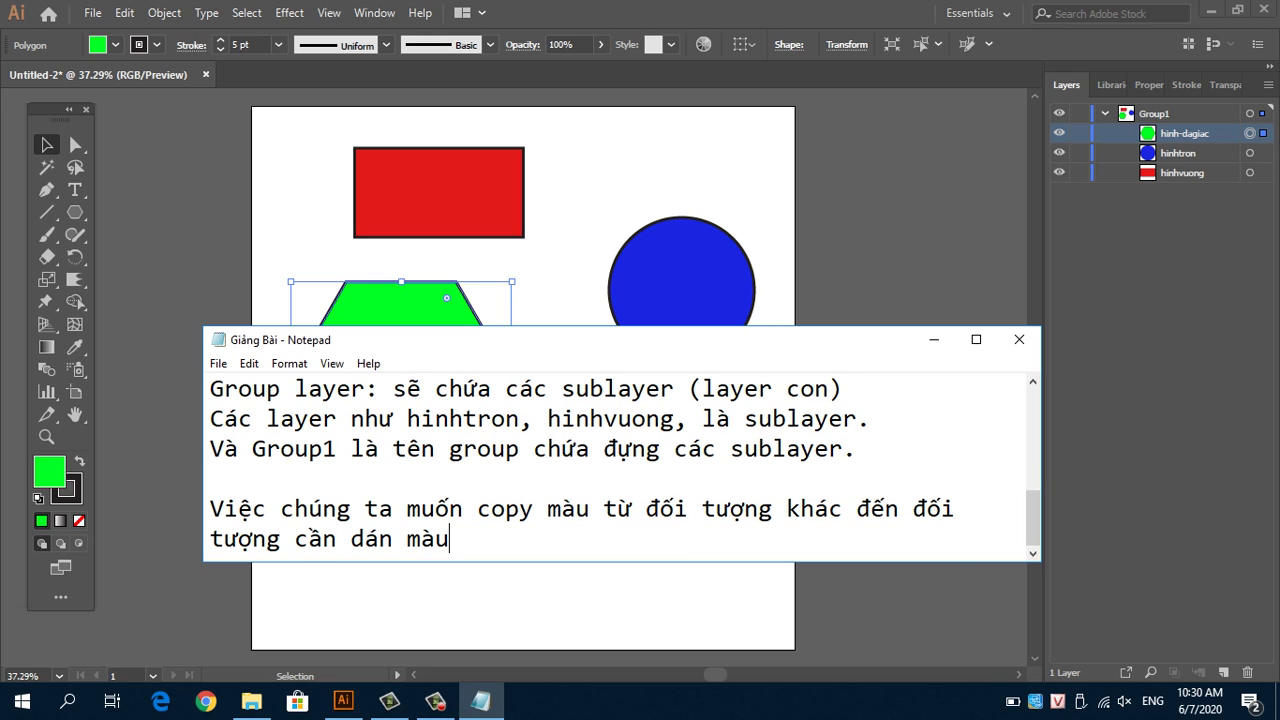
type(" vào.")
type(" Ta dùng c")
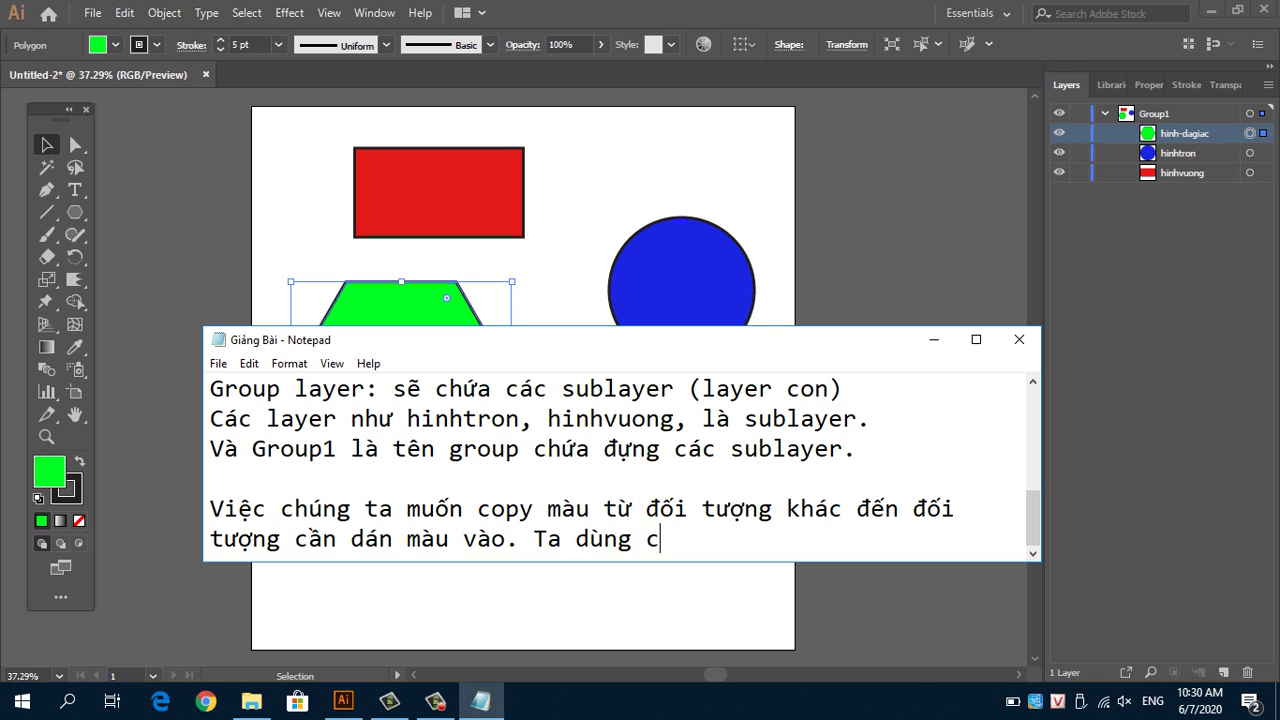
type("ông cu")
type("y")
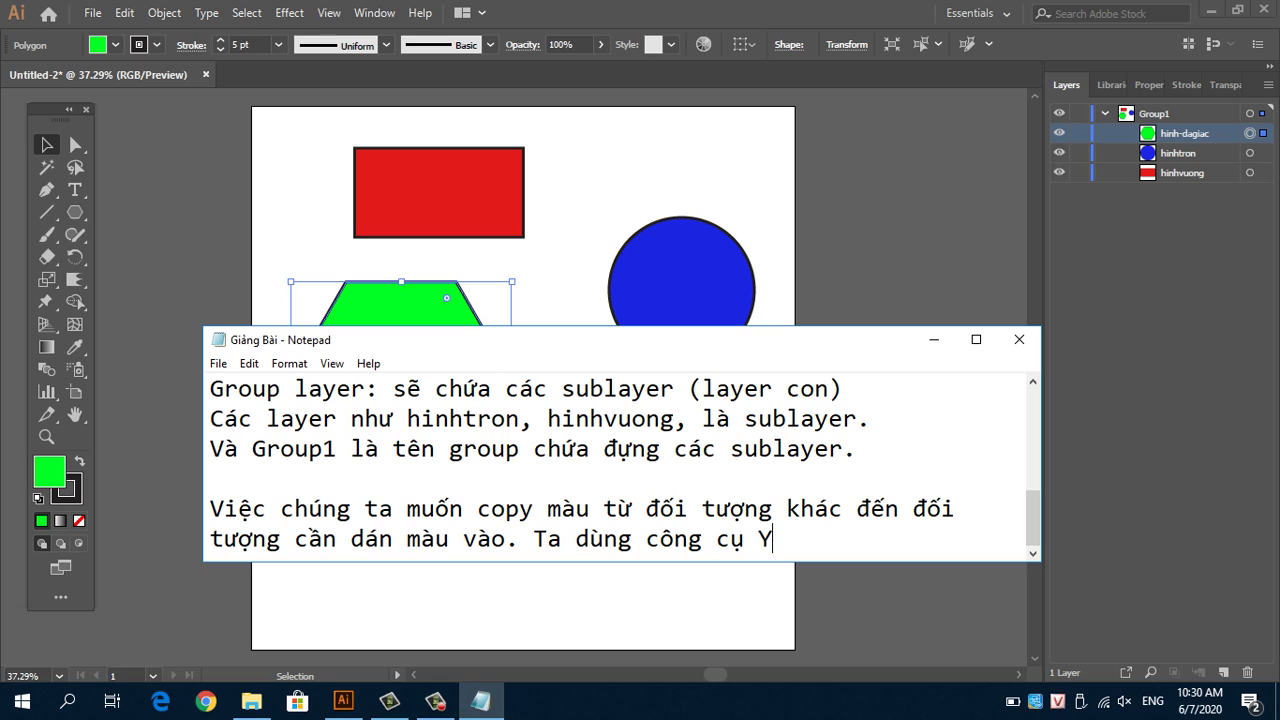
key("BackSpace")
type("ey")
type("ed")
type("rope")
type("r tô")
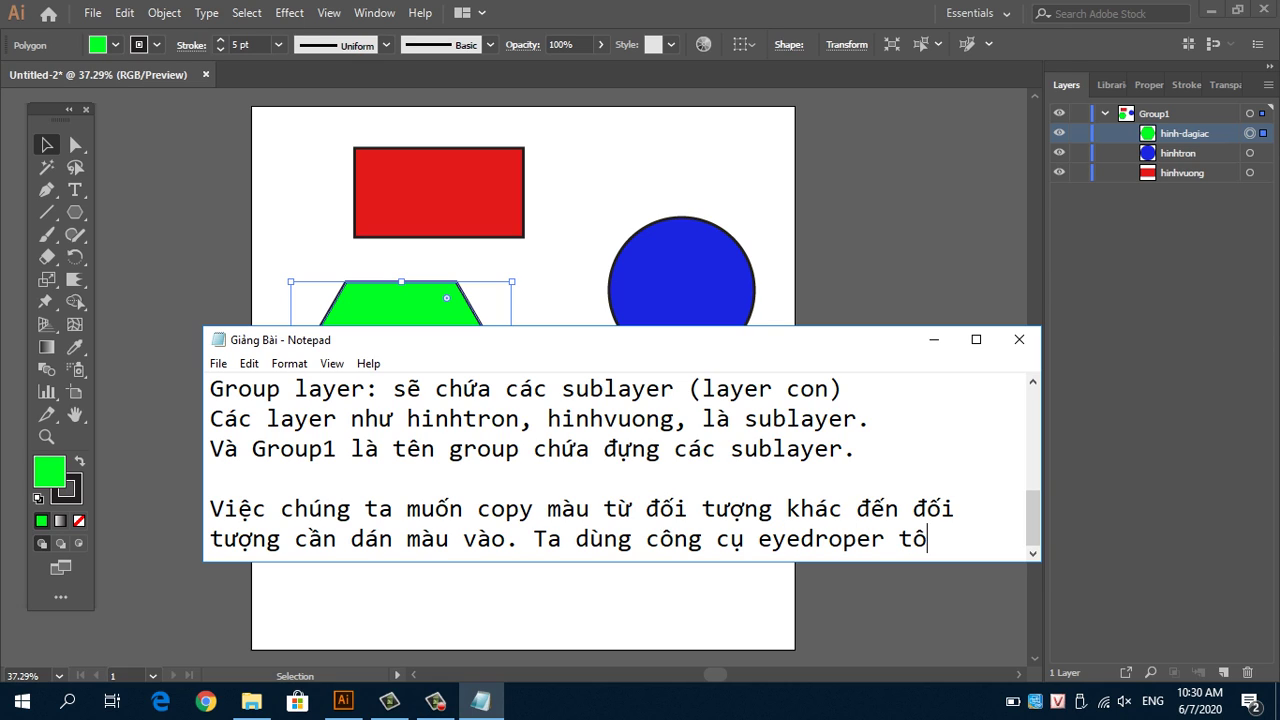
key("BackSpace")
type("ool")
Step: Leave a blank line and start the 'Cách sử dụng:' heading
key("Return")
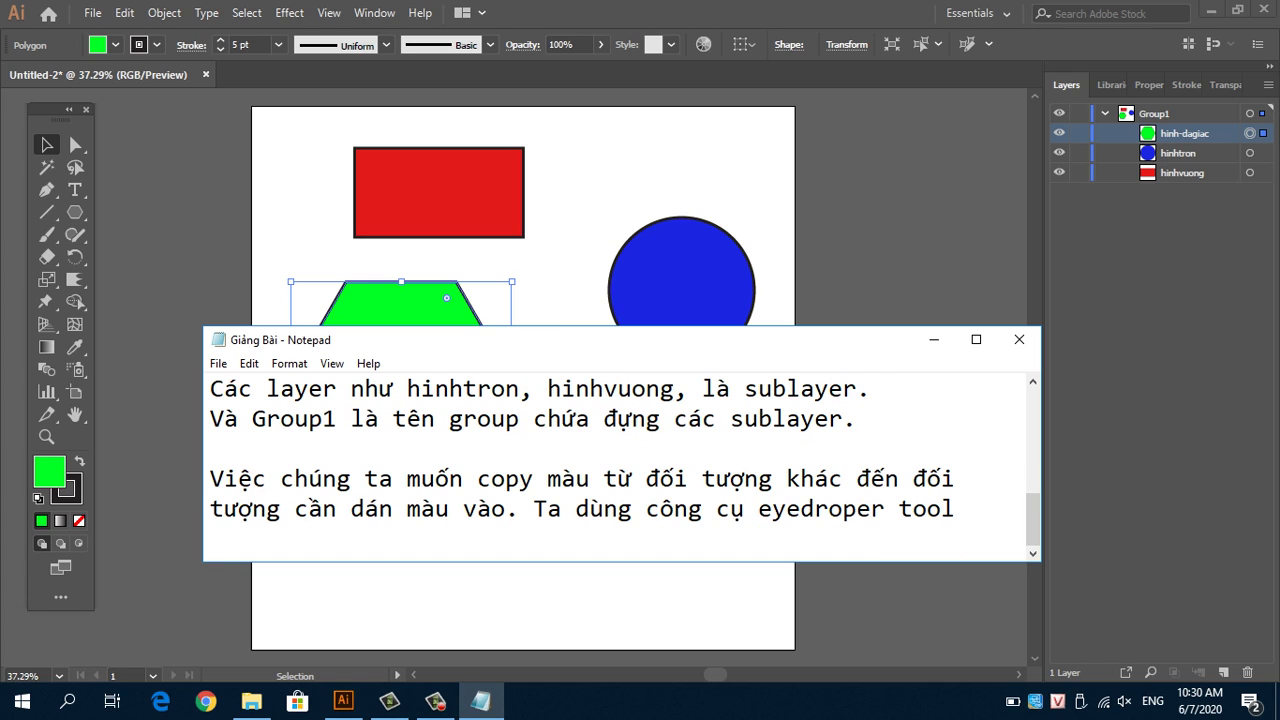
key("Return")
type("Cách ")
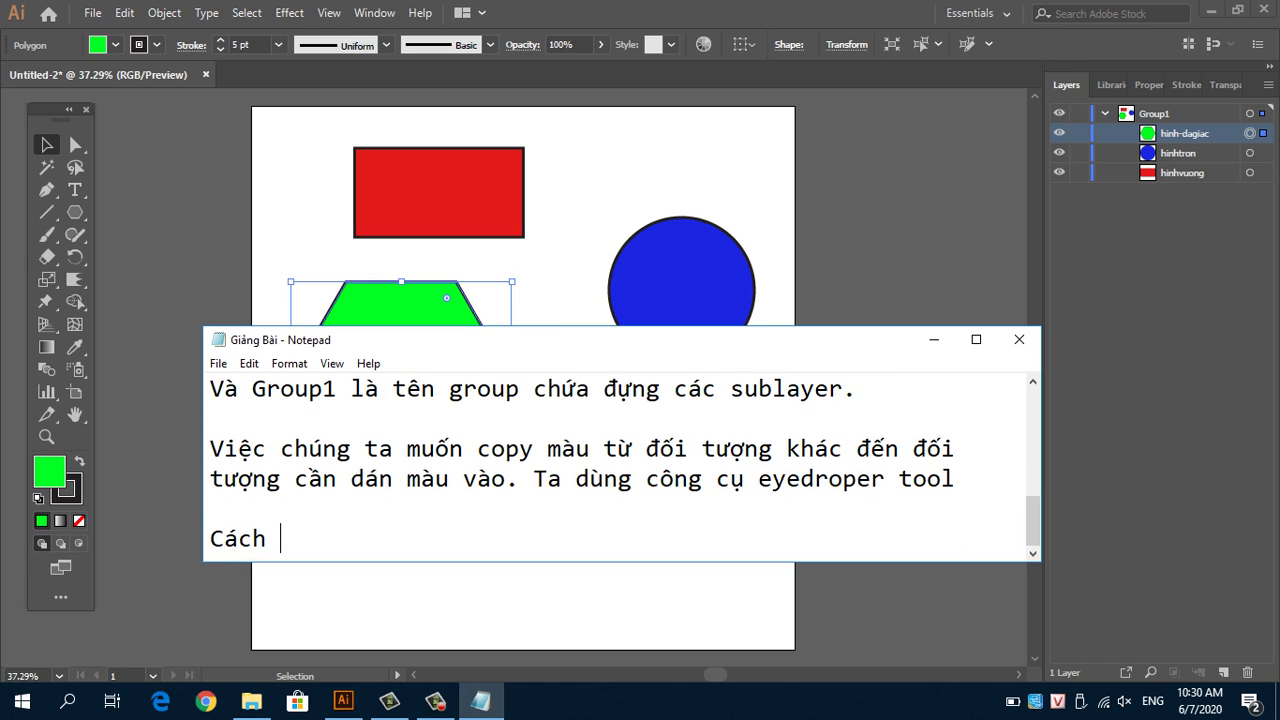
type("sử dụng:")
Step: List step 1, selecting the object to receive colour, and step 2, sampling colour with the eyedroper tool
key("Return")
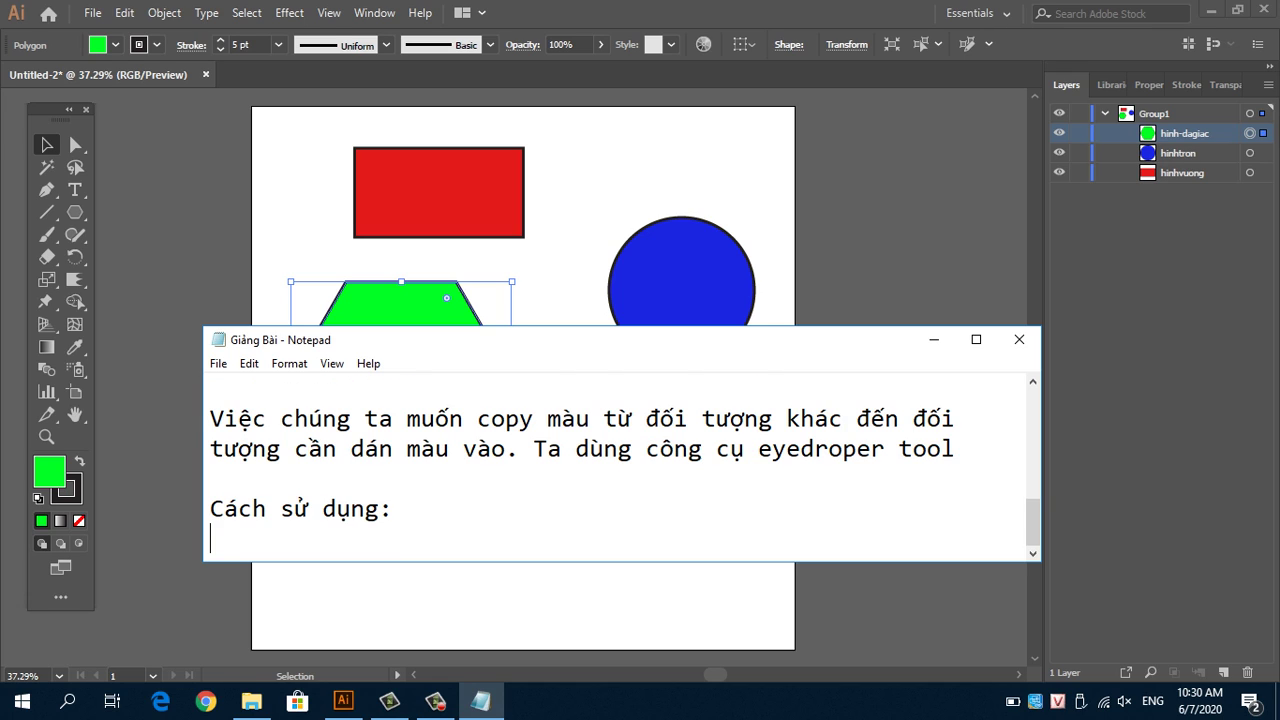
type("1hc")
key("BackSpace")
key("BackSpace")
type("chọn công cụ")
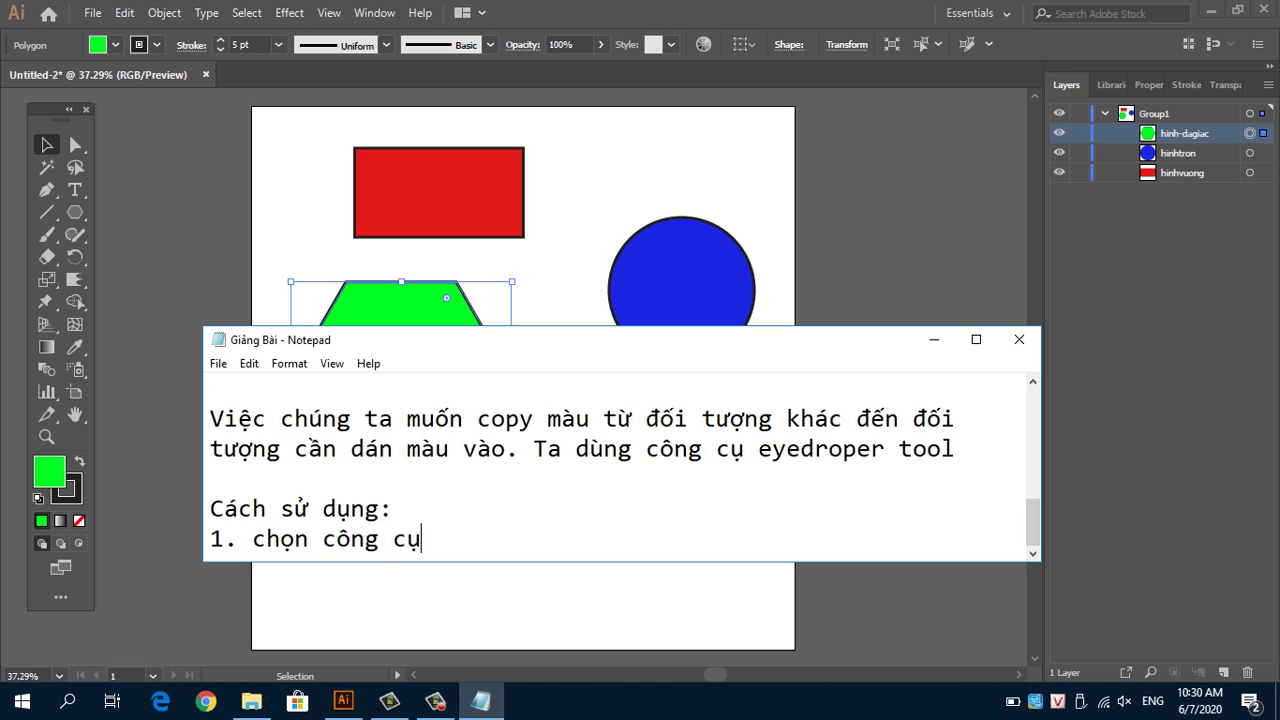
type("ac")
key("BackSpace")
key("BackSpace")
type("can đ")
key("BackSpace")
type("dán màu")
key("Return")
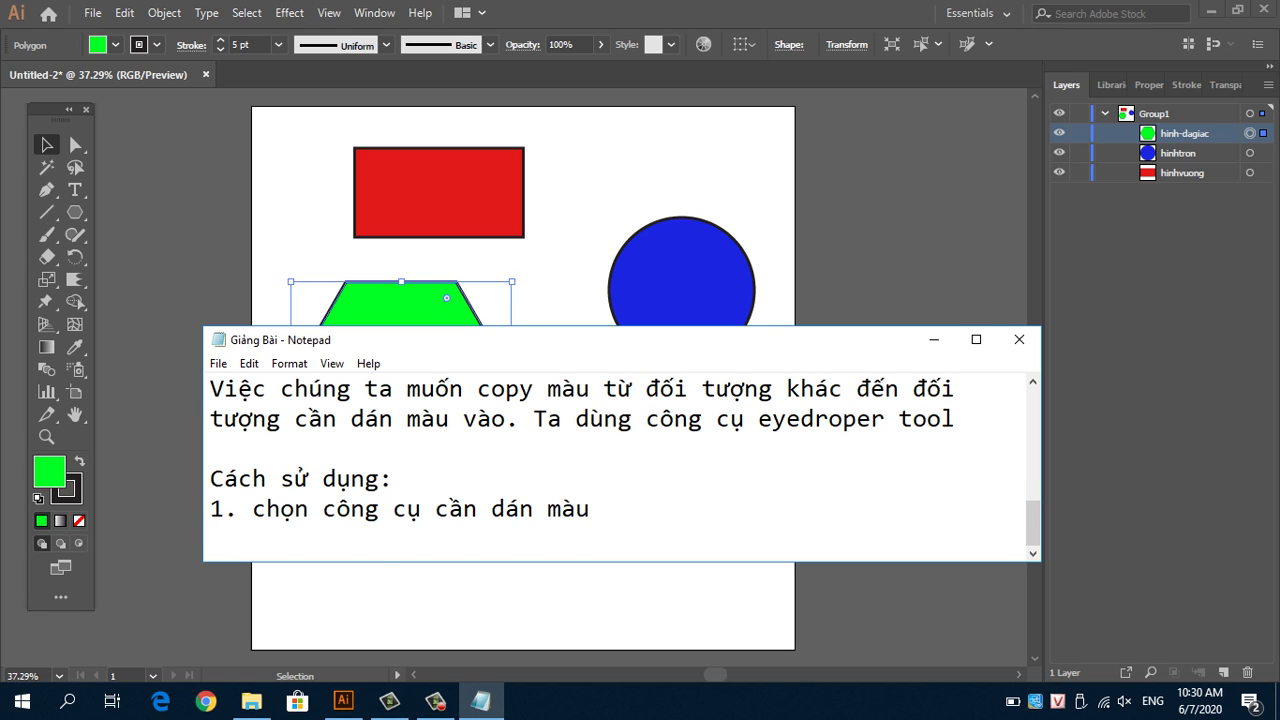
key("BackSpace")
key("BackSpace")
key("BackSpace")
key("BackSpace")
key("BackSpace")
key("BackSpace")
key("BackSpace")
type("d")
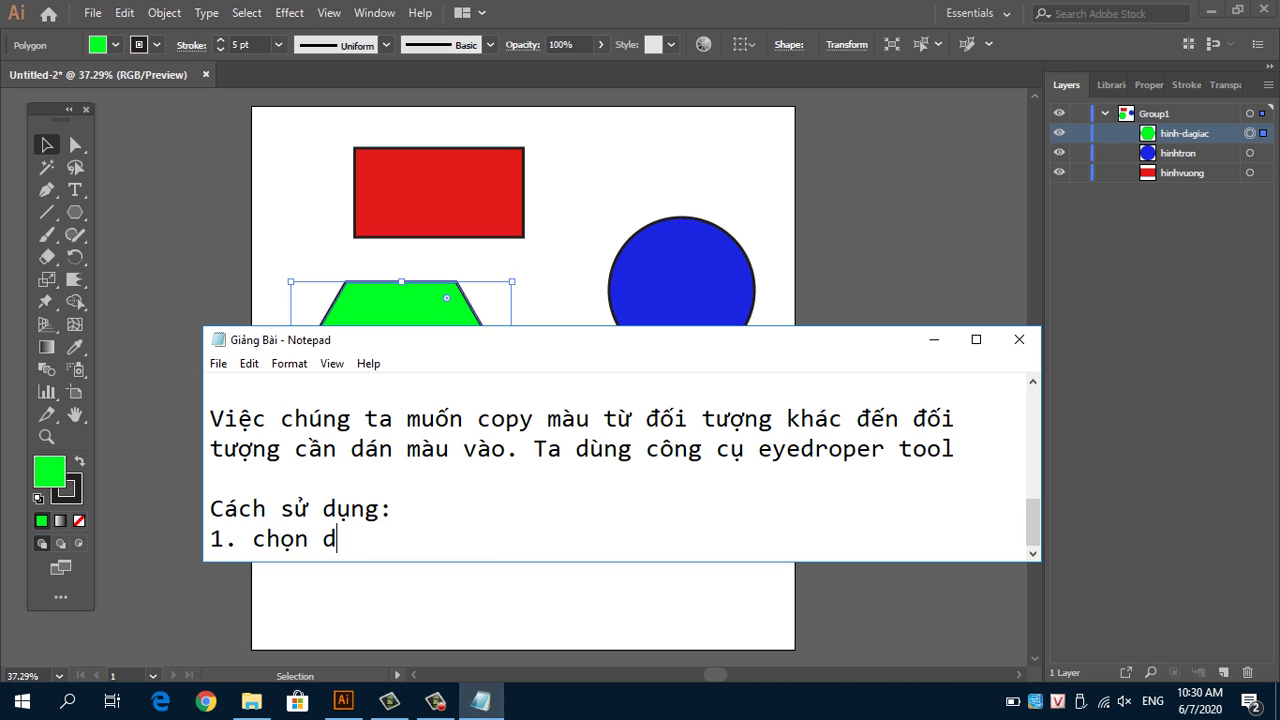
key("BackSpace")
type("đối tượng ca")
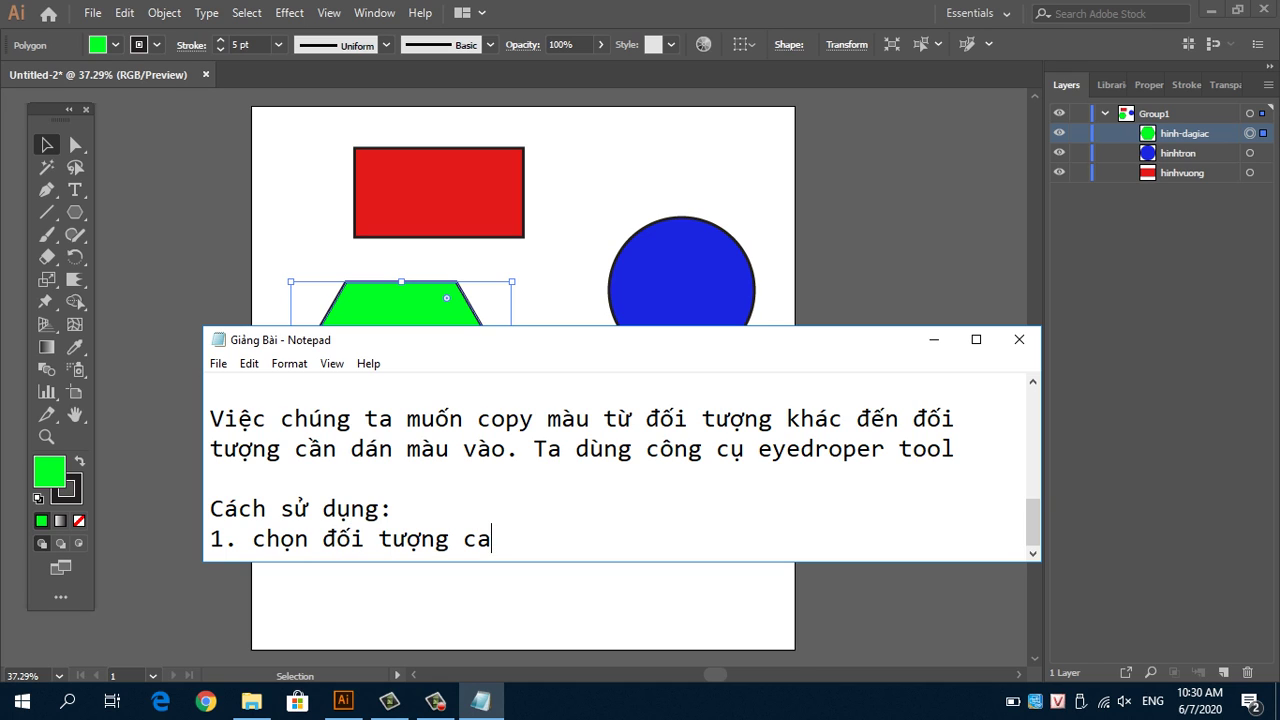
type("ần dán maàu")
key("Return")
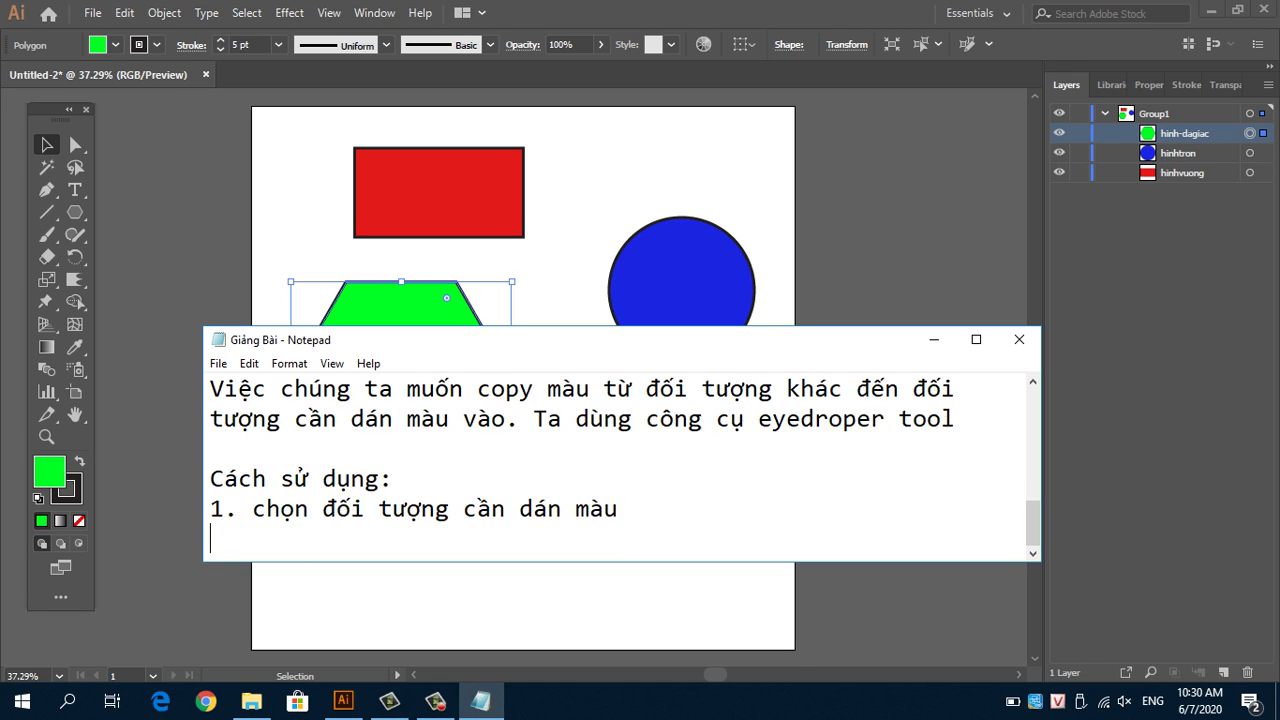
type("2.")
type(" du")
type("ùng công cu")
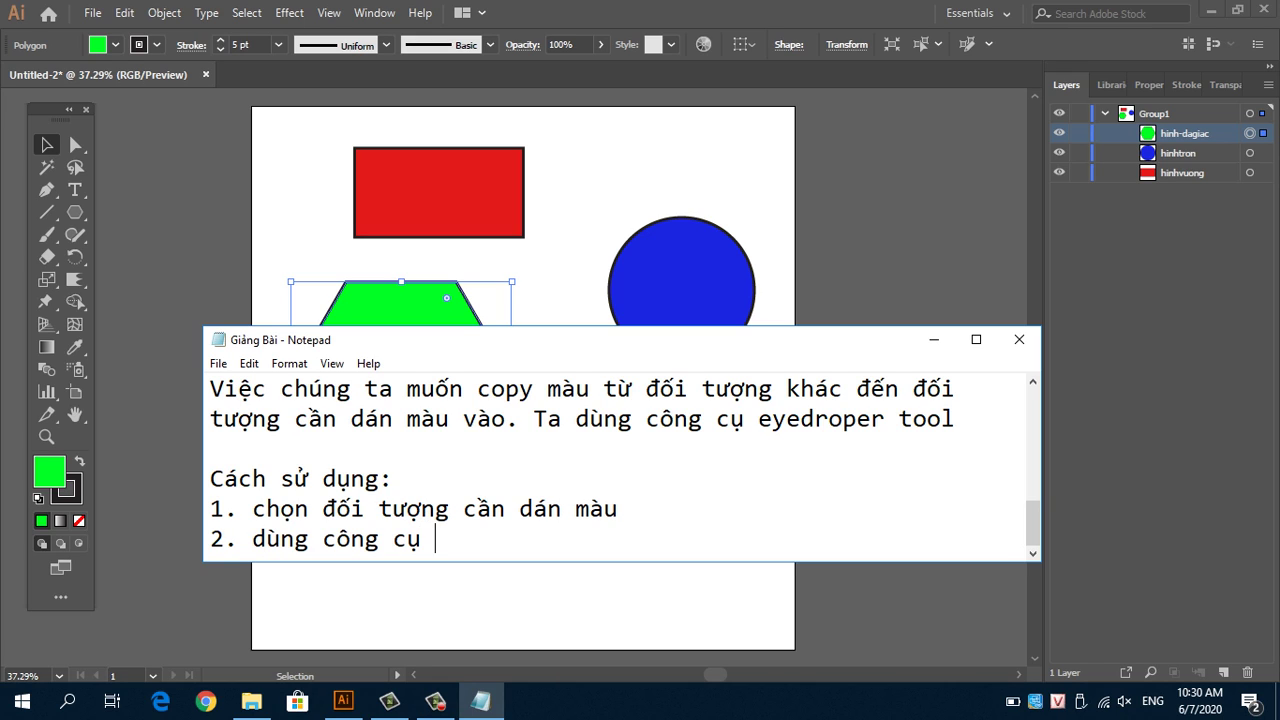
type("eyedrope")
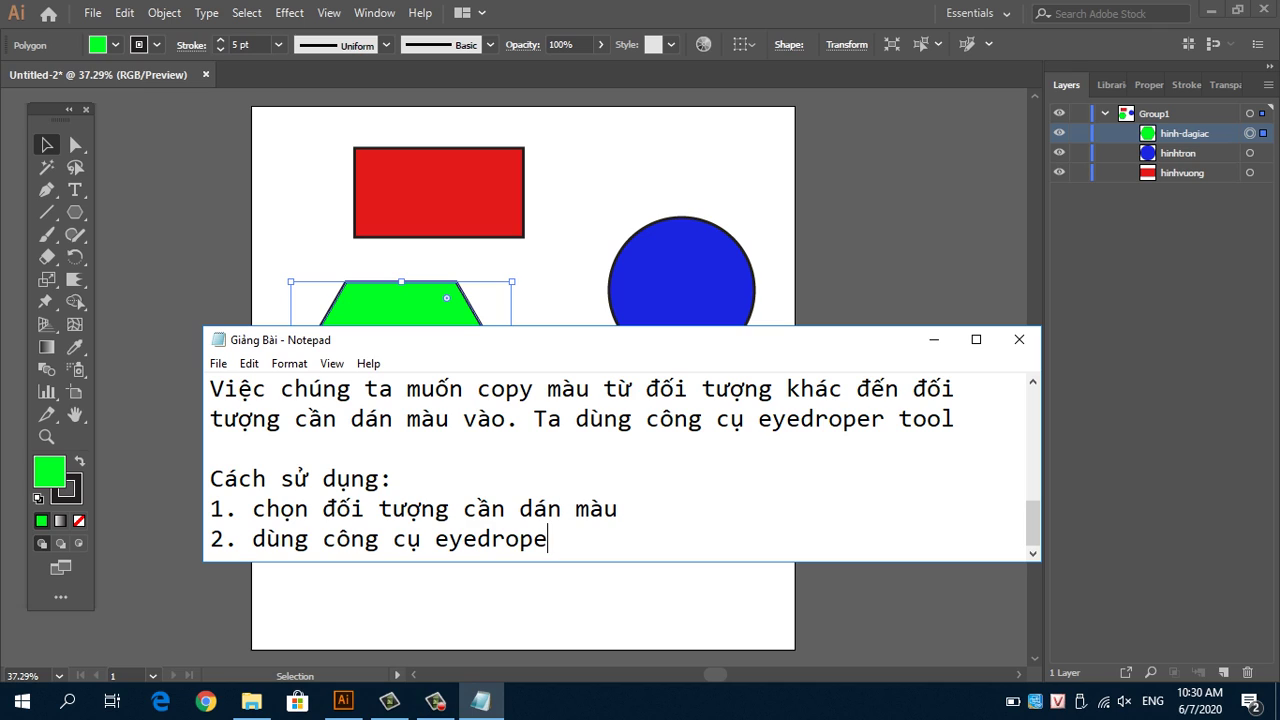
type("r too")
type("l")
type(" chọn màu")
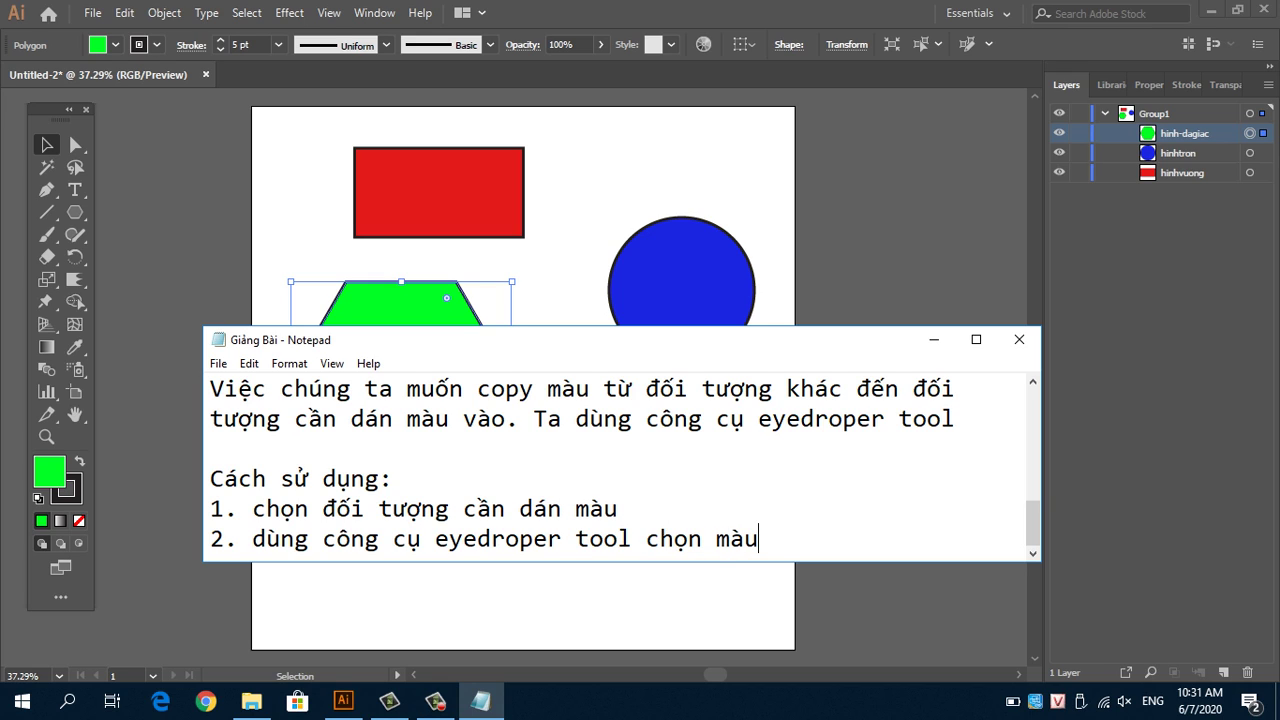
type(" muốn dán từ")
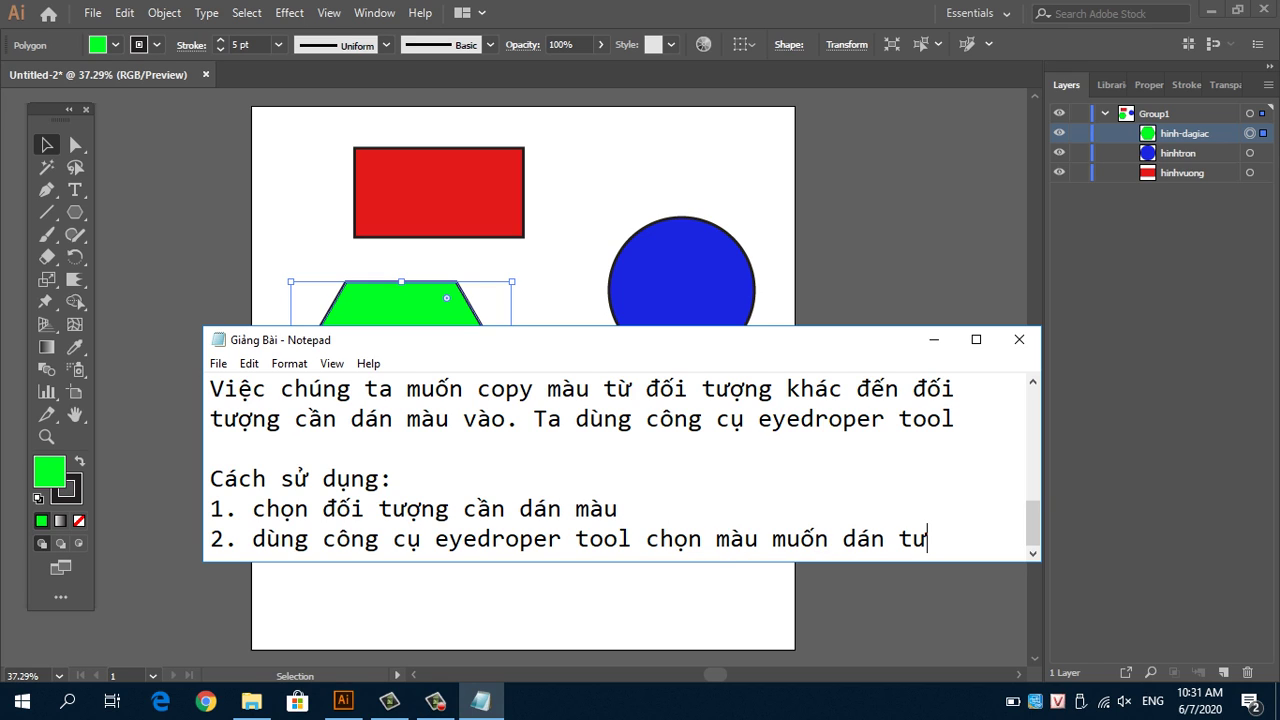
type(" 1 đoối tượ")
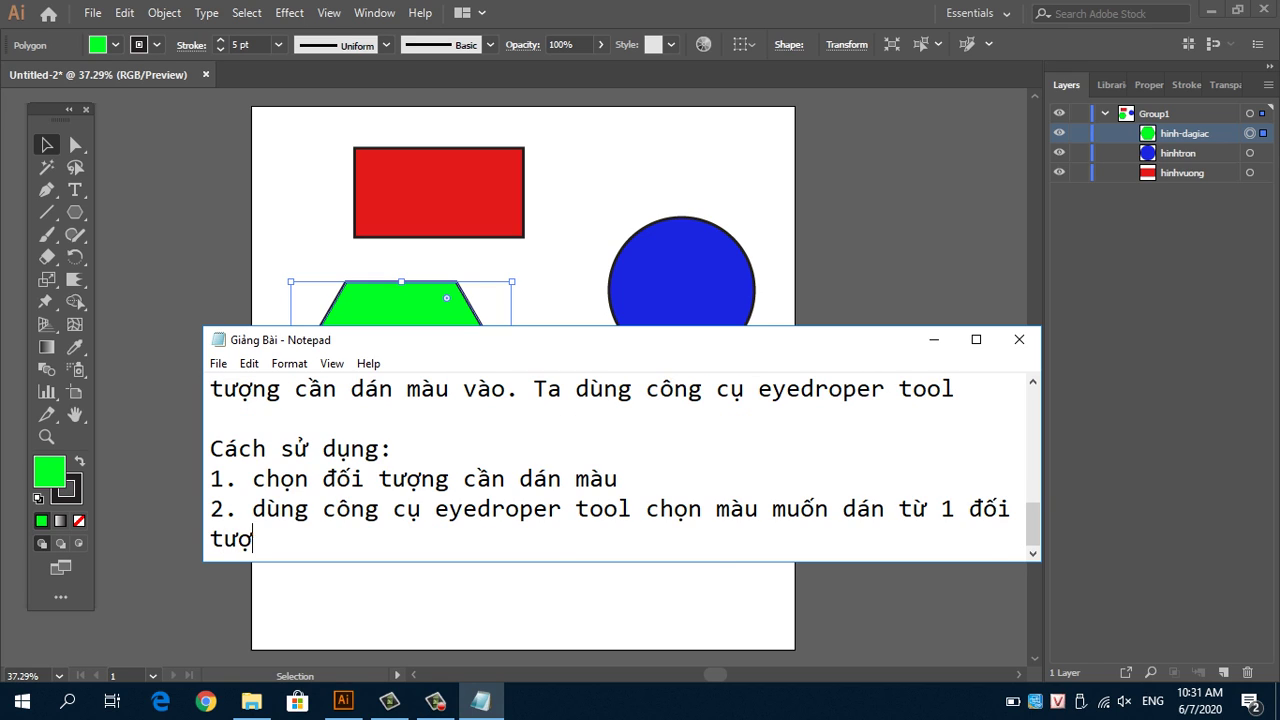
type("ng khác.")
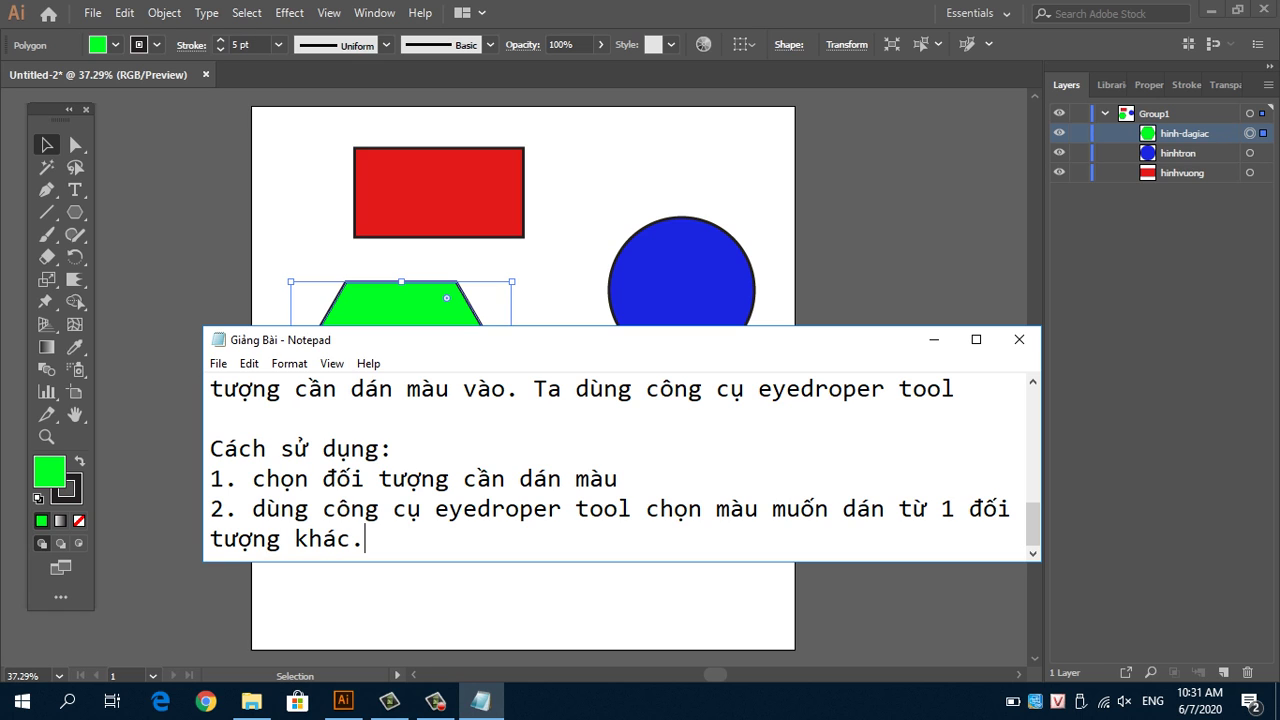
Step: Move the Notepad window to the lower right and select the blue circle in Illustrator
left_click_drag(847, 349, 1076, 420)
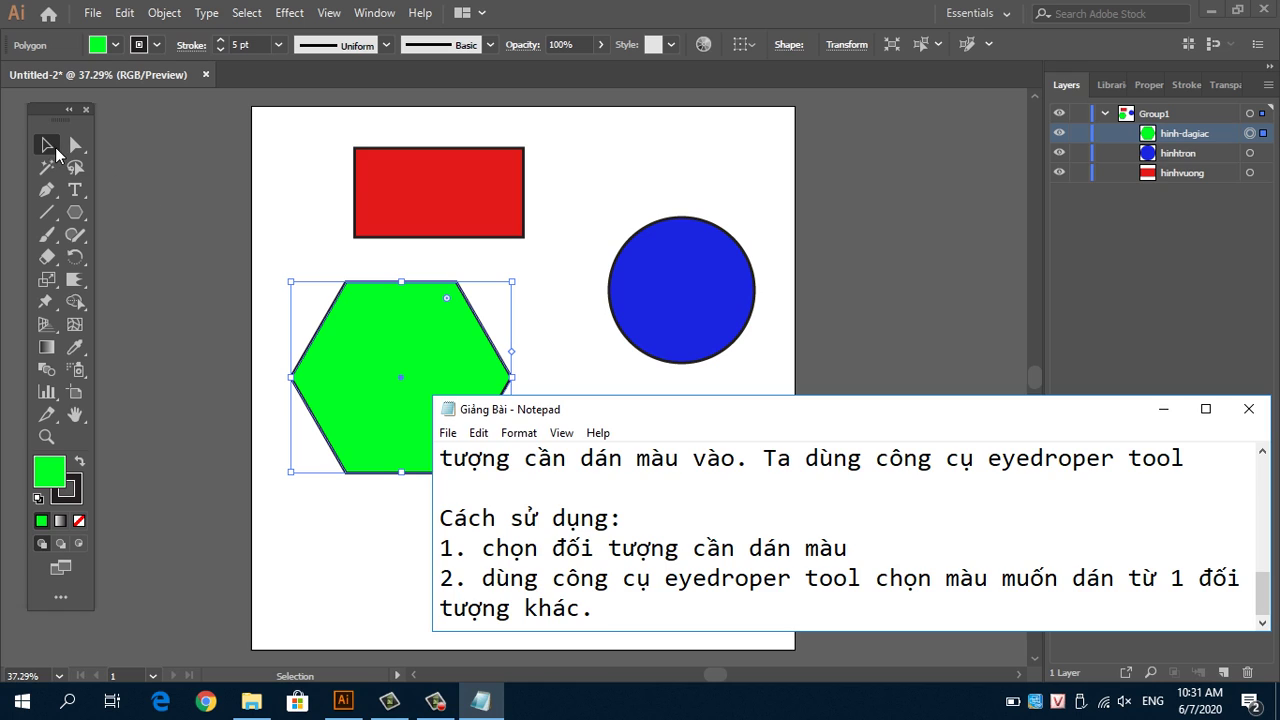
left_click(57, 153)
left_click(657, 287)
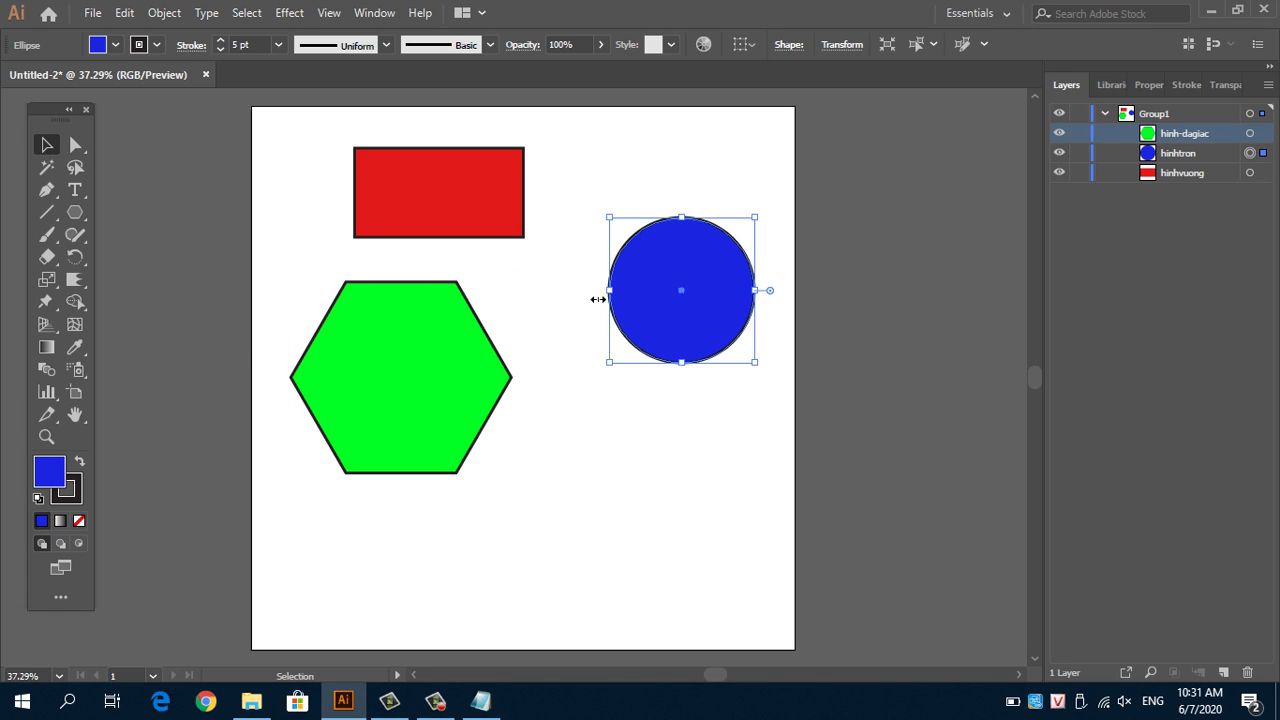
Step: Copy the rectangle's red fill onto the circle with the Eyedropper, then undo it
left_click(74, 347)
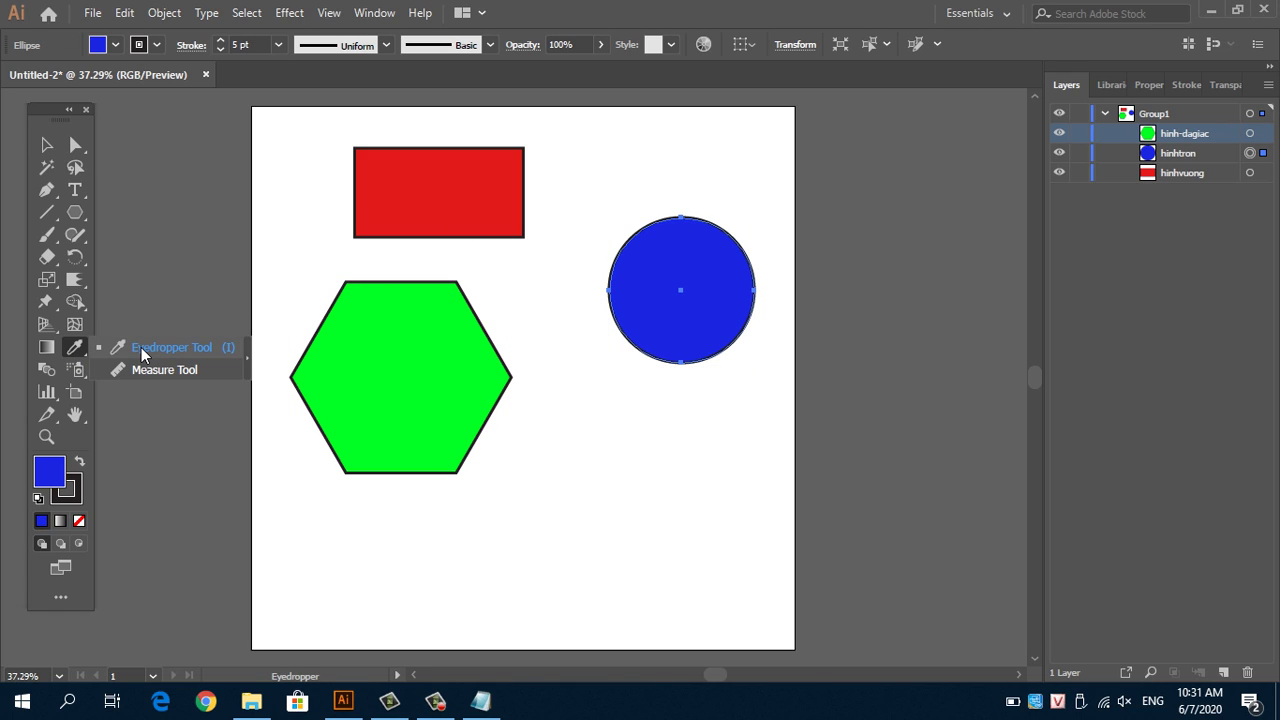
left_click(170, 347)
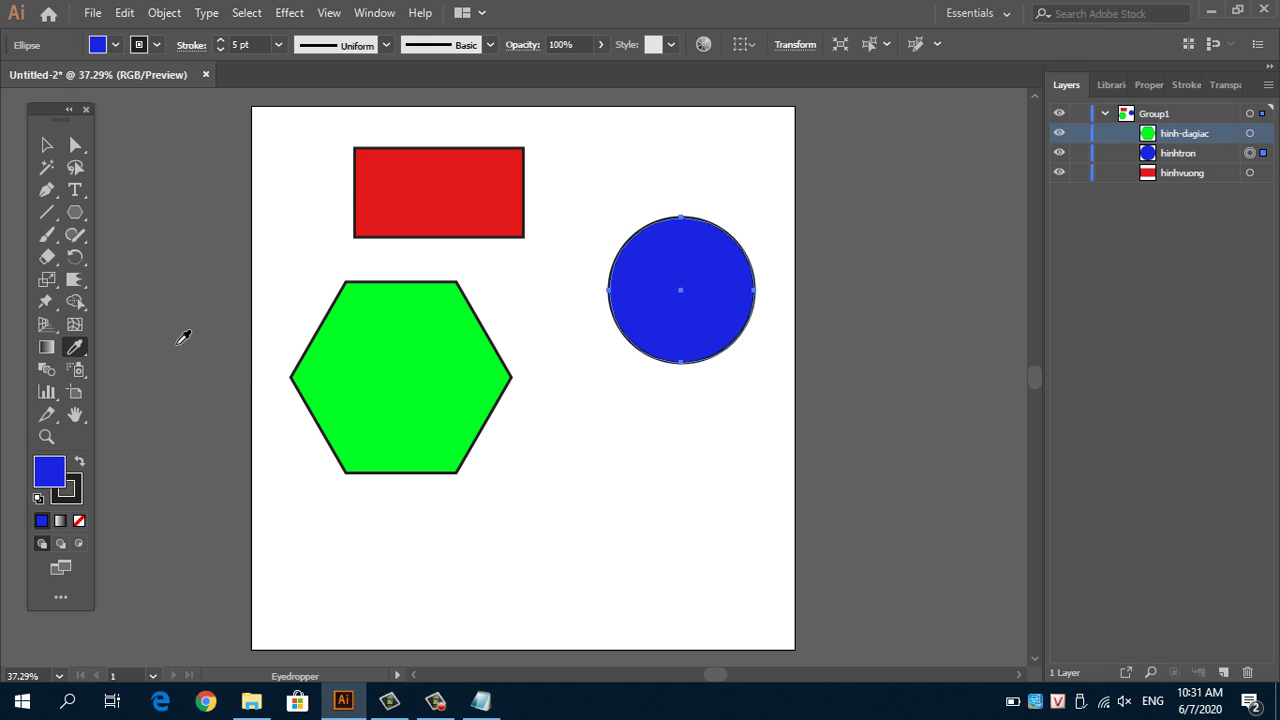
left_click(406, 169)
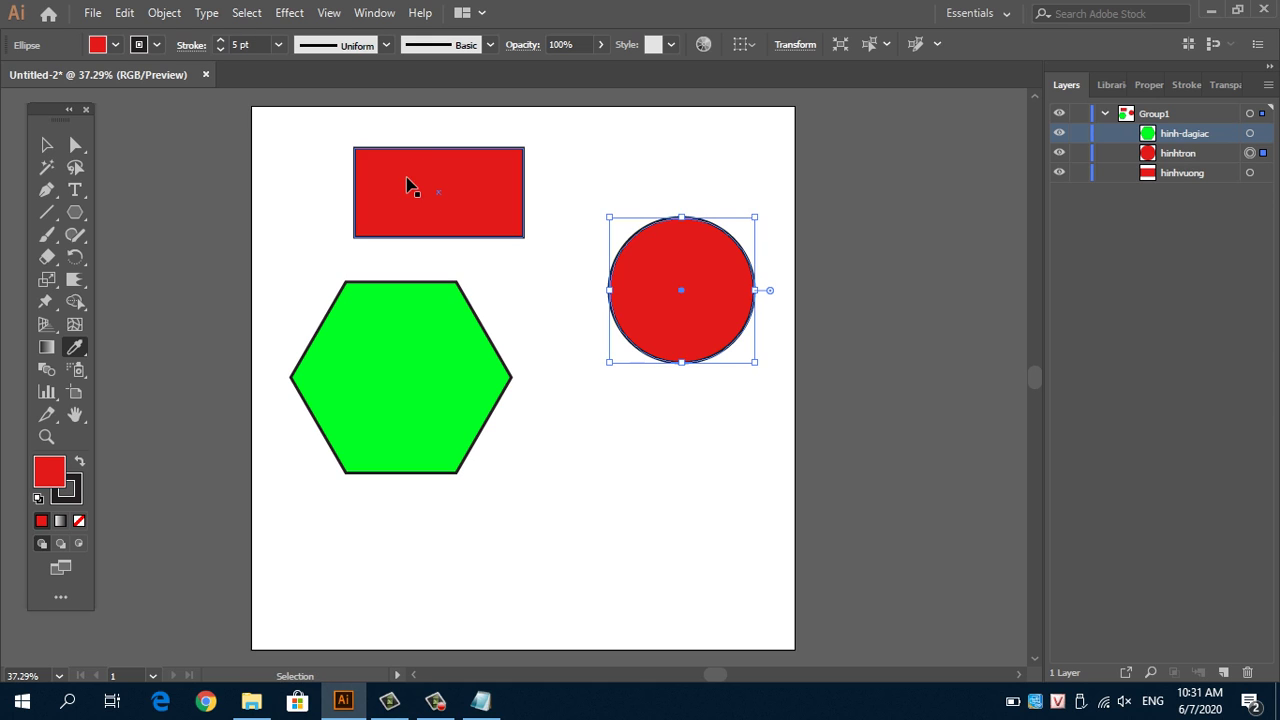
key("ctrl+z")
key("ctrl+z")
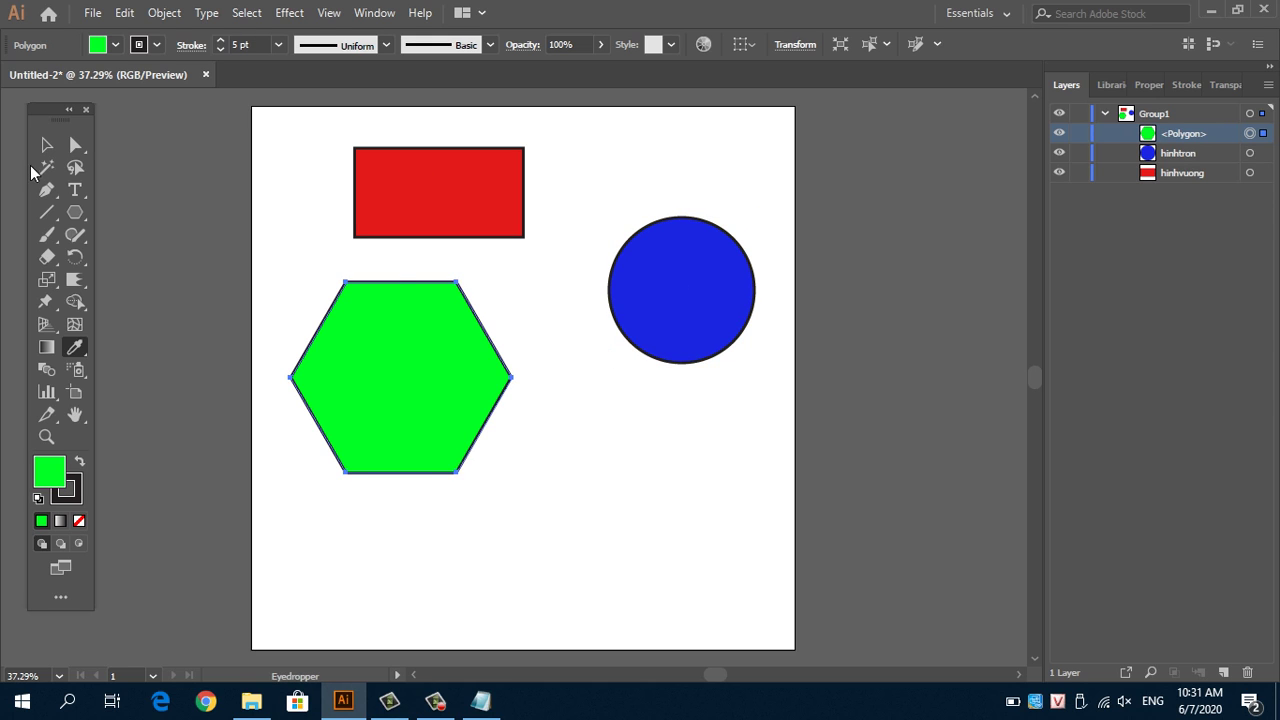
Step: Copy the rectangle's red fill onto the hexagon with the Eyedropper, then undo it
left_click(46, 145)
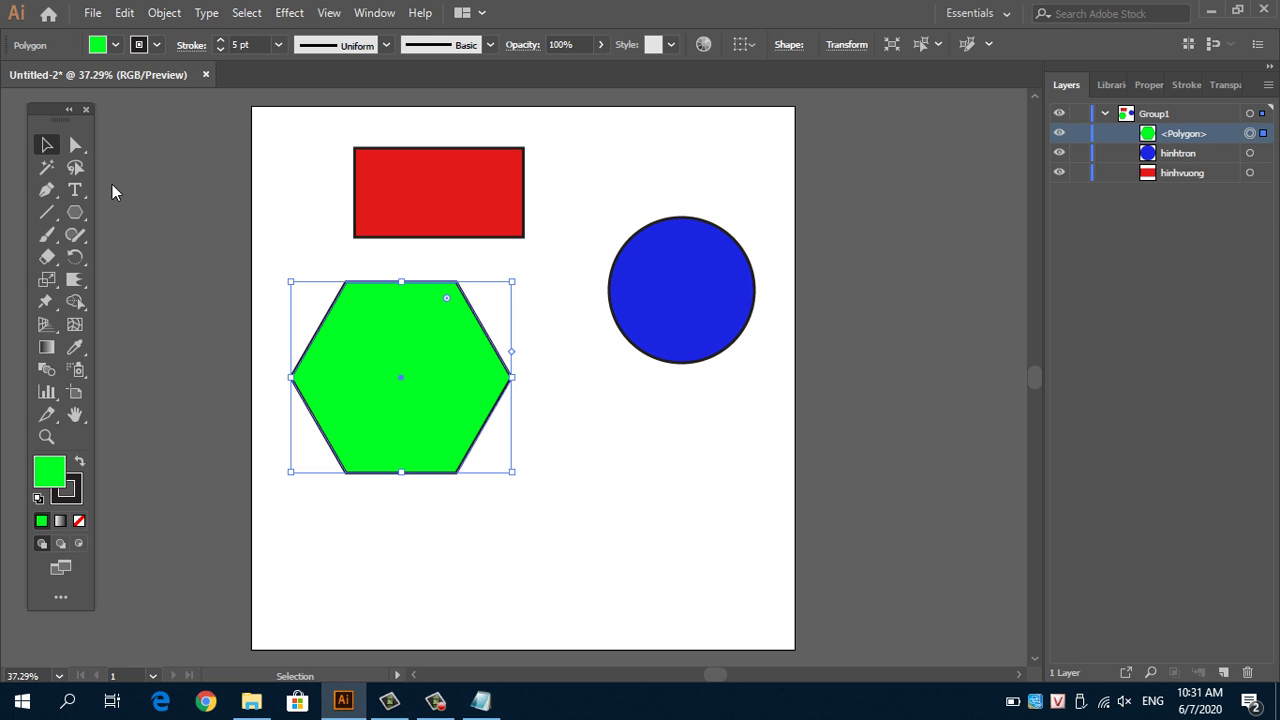
left_click(82, 348)
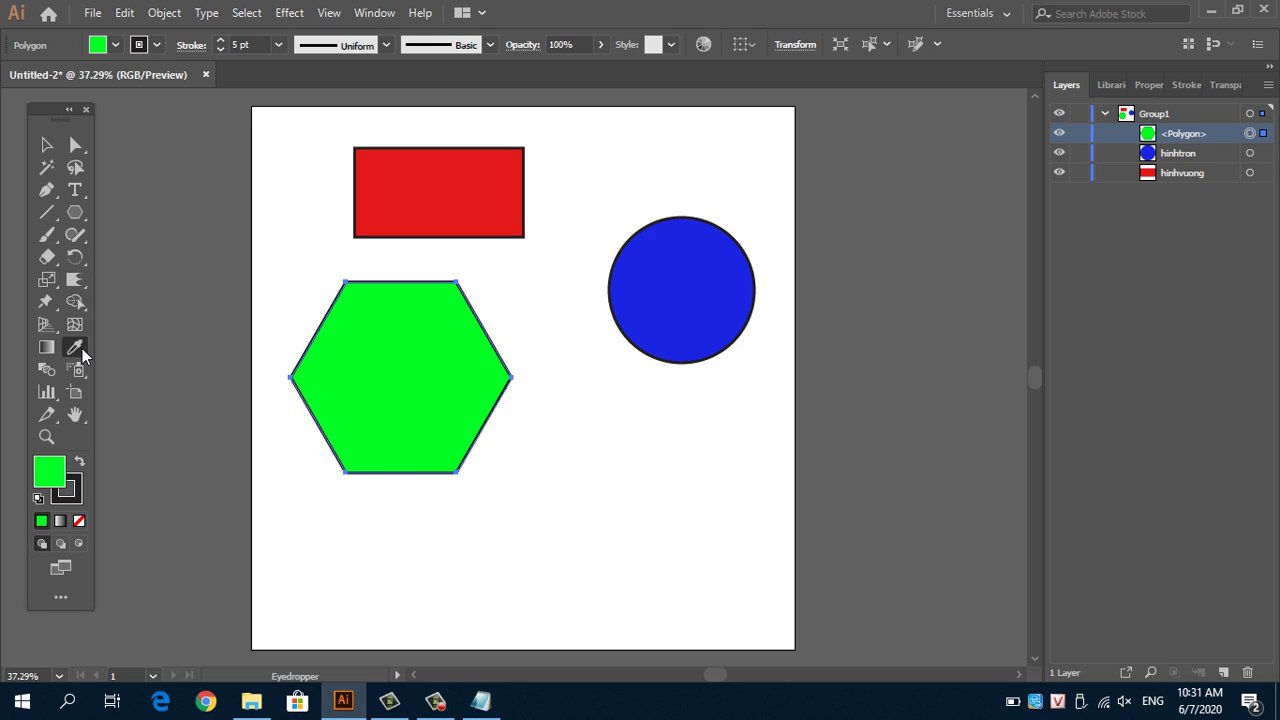
left_click(389, 190)
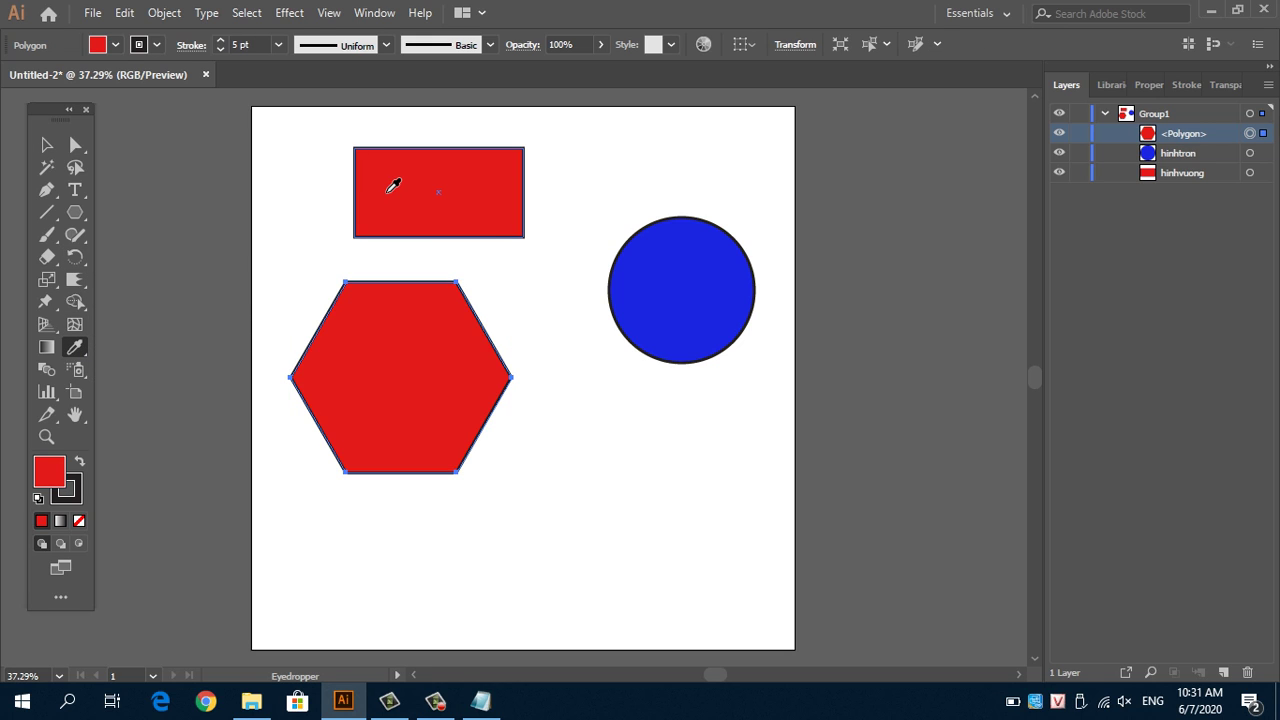
key("ctrl+z")
Step: Copy the hexagon's green onto the rectangle, undo it, and deselect everything
key("v")
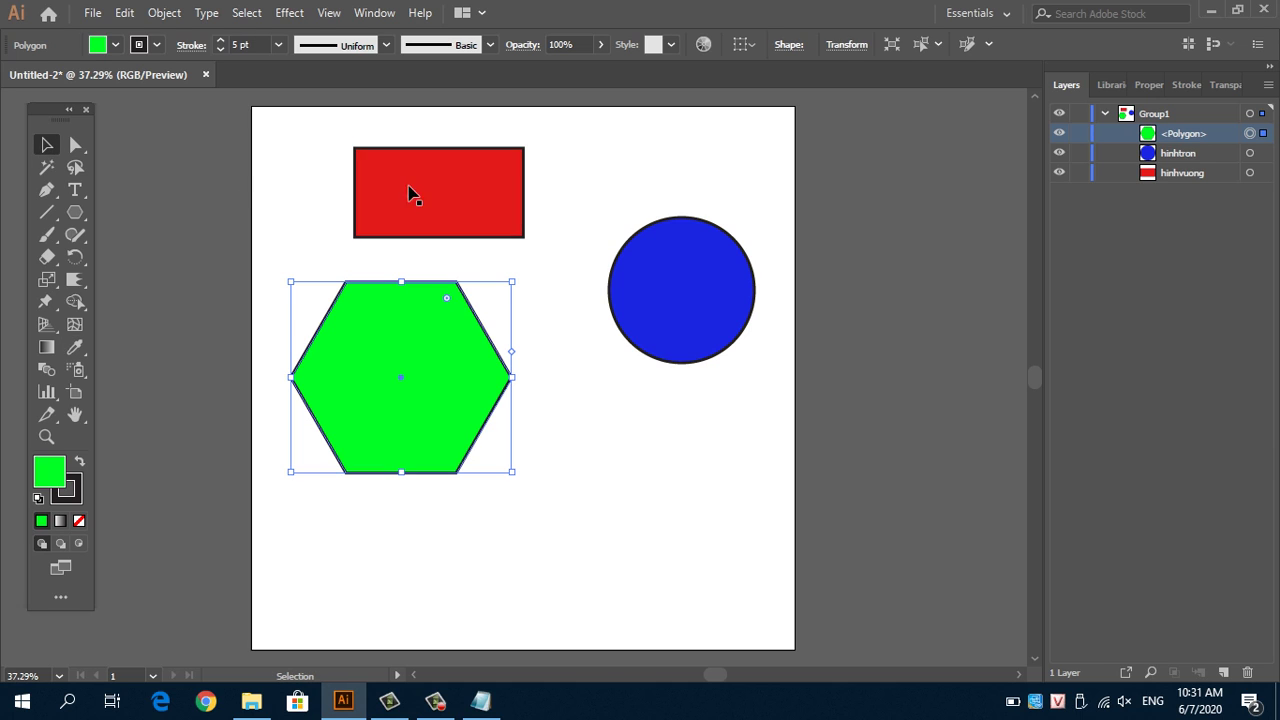
left_click(421, 193)
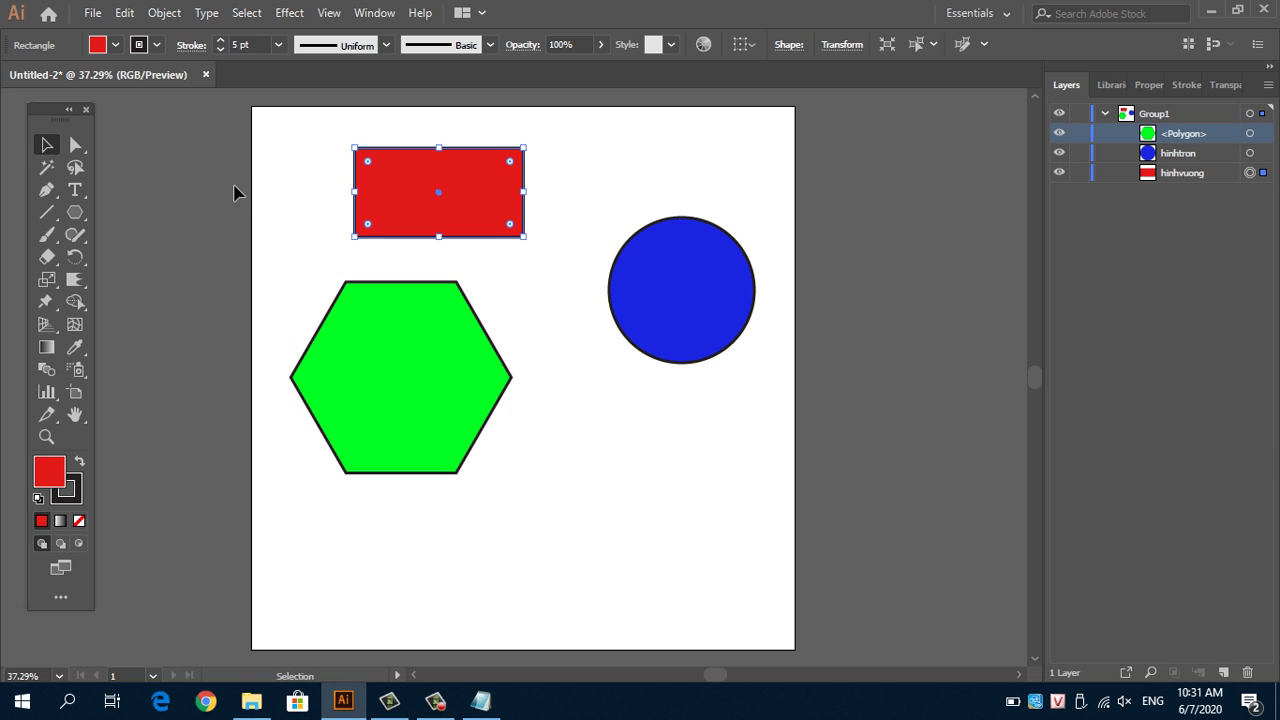
left_click(75, 347)
left_click(408, 407)
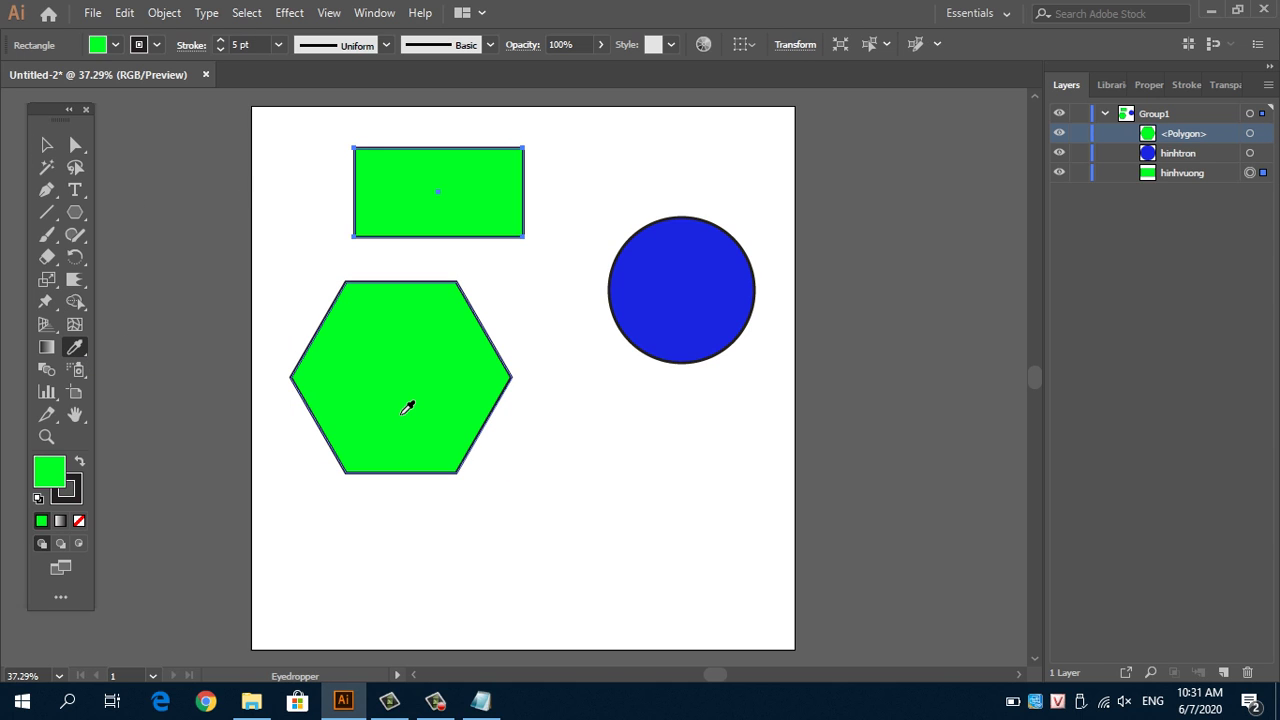
key("ctrl+z")
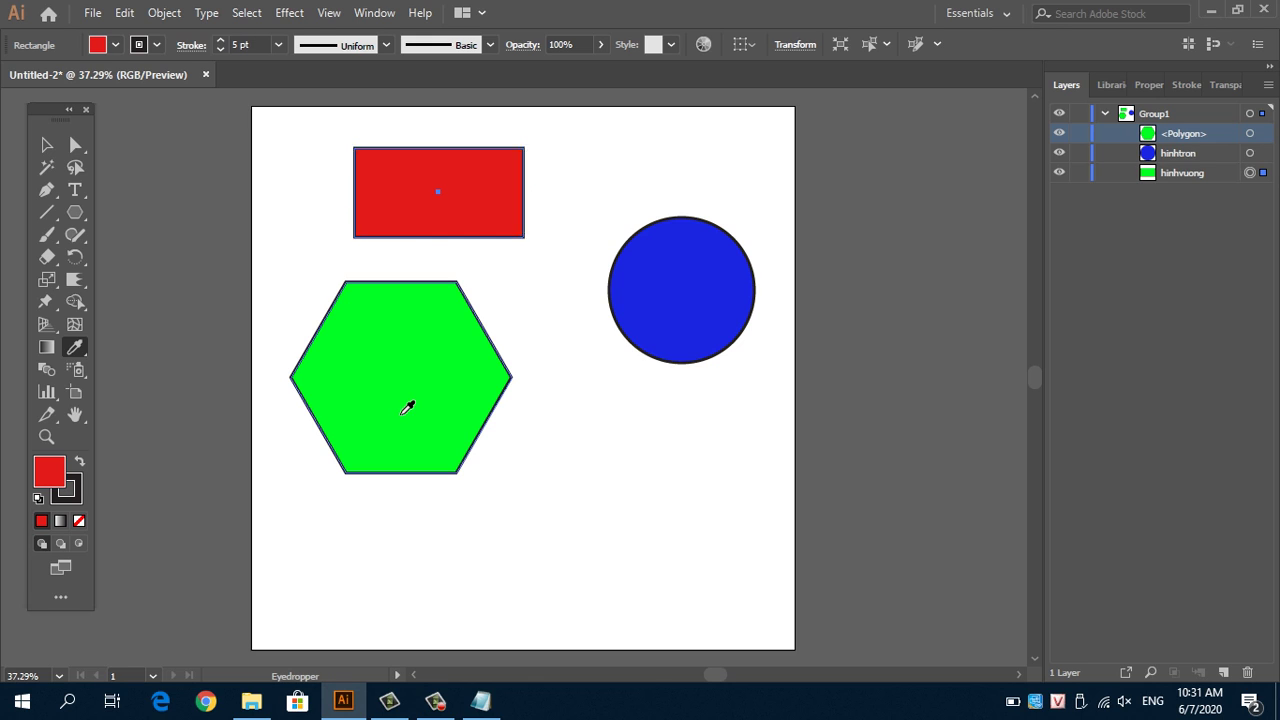
left_click(47, 148)
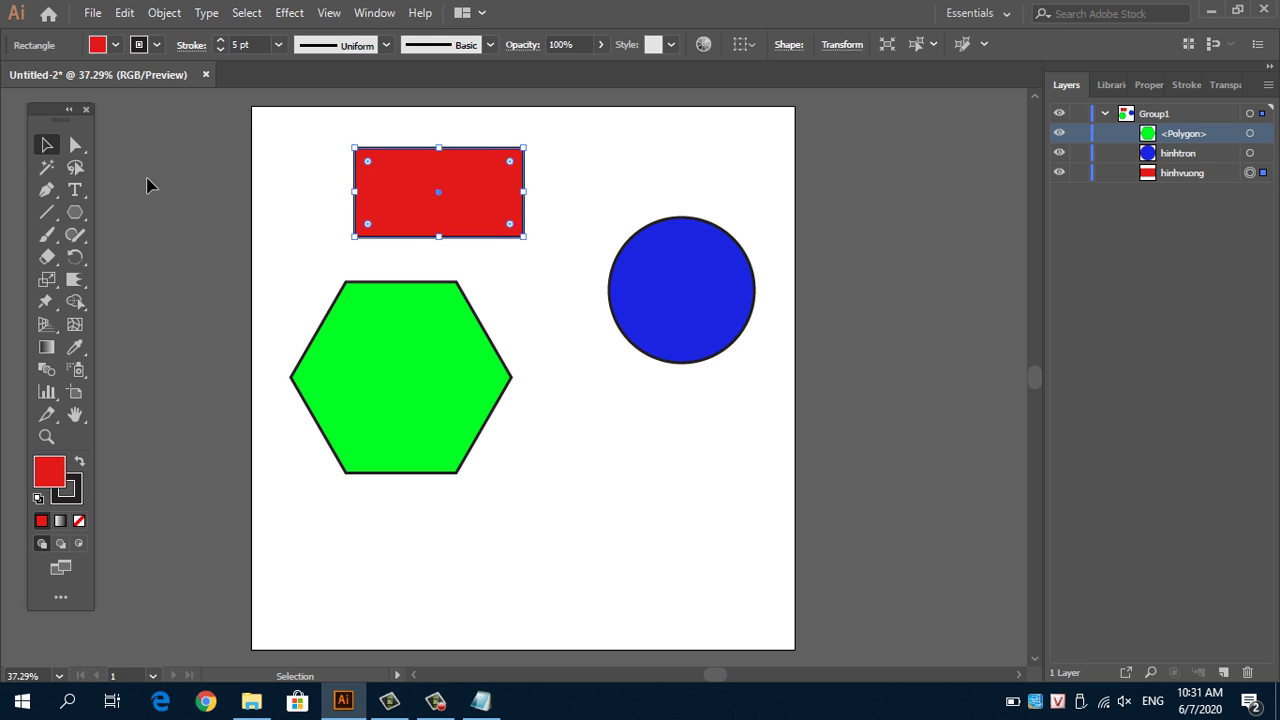
left_click(147, 185)
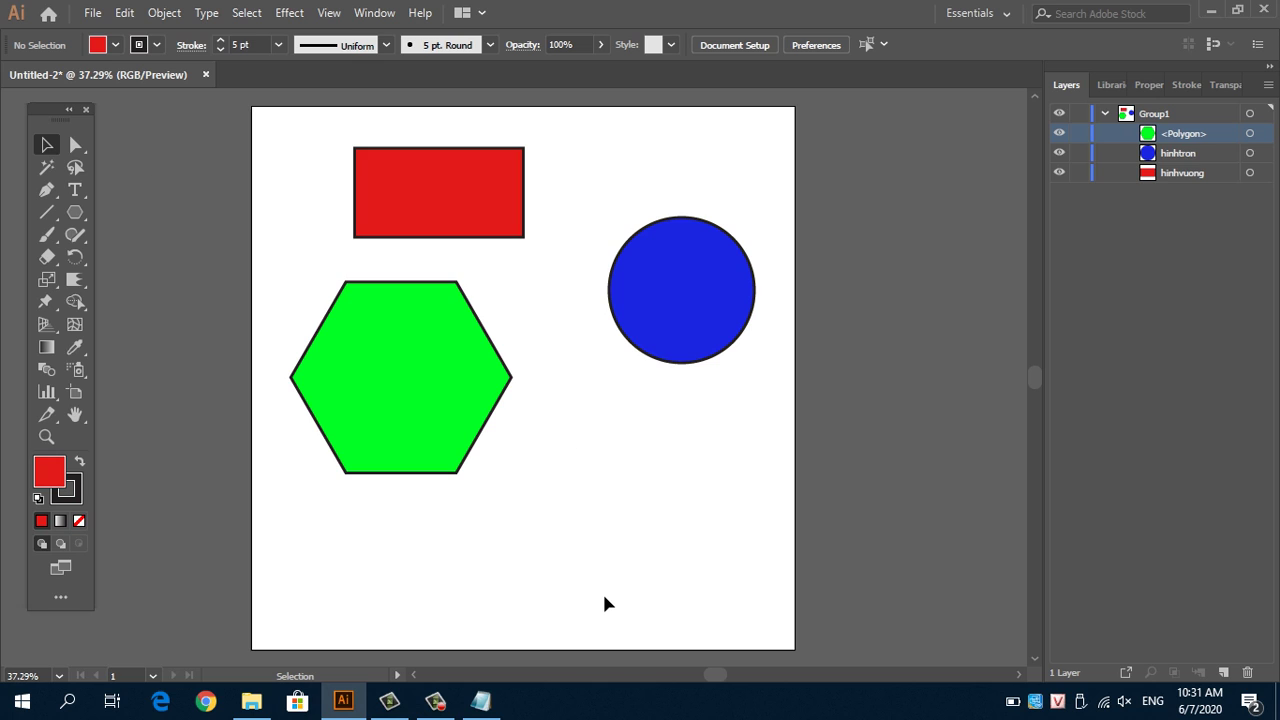
left_click(484, 703)
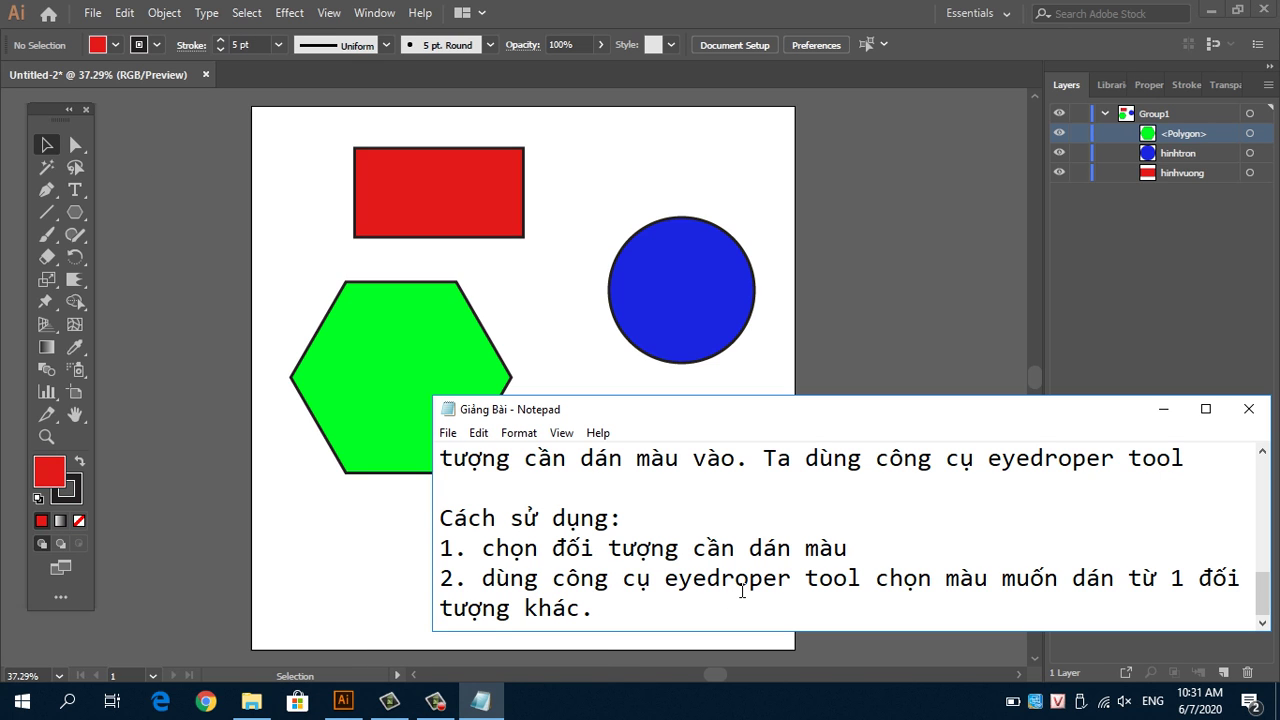
left_click_drag(760, 407, 926, 197)
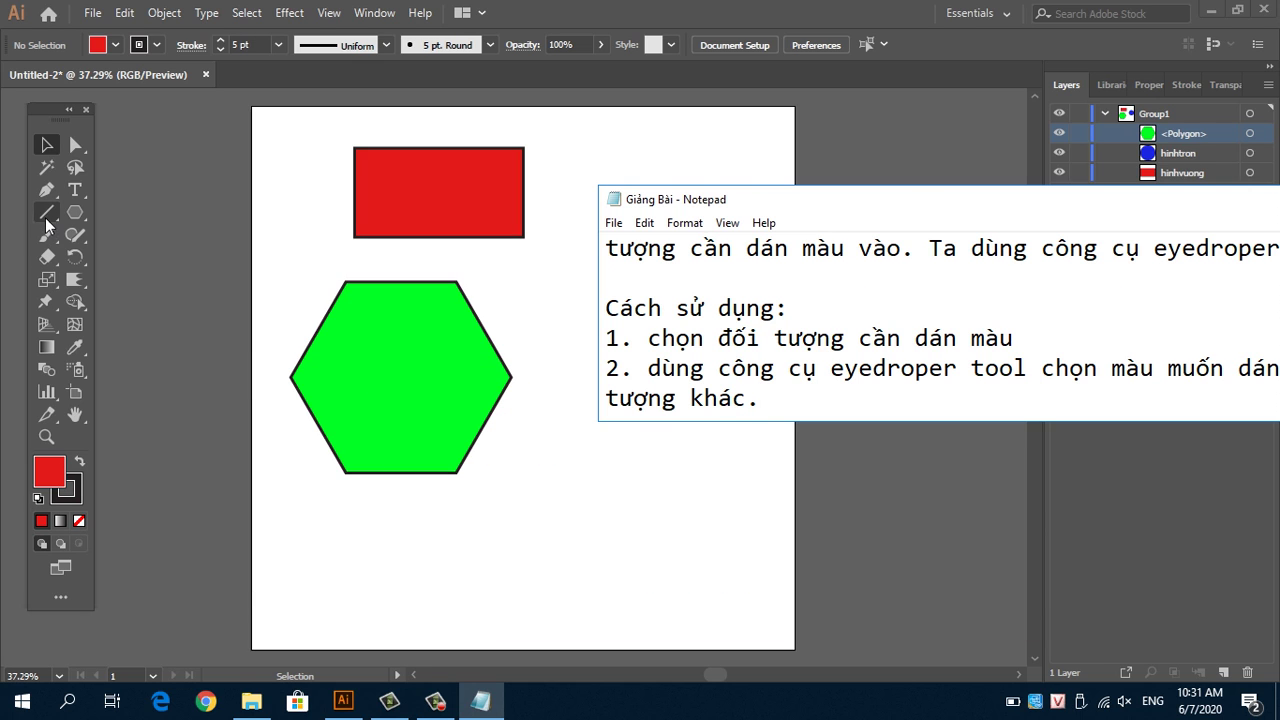
left_click(76, 213)
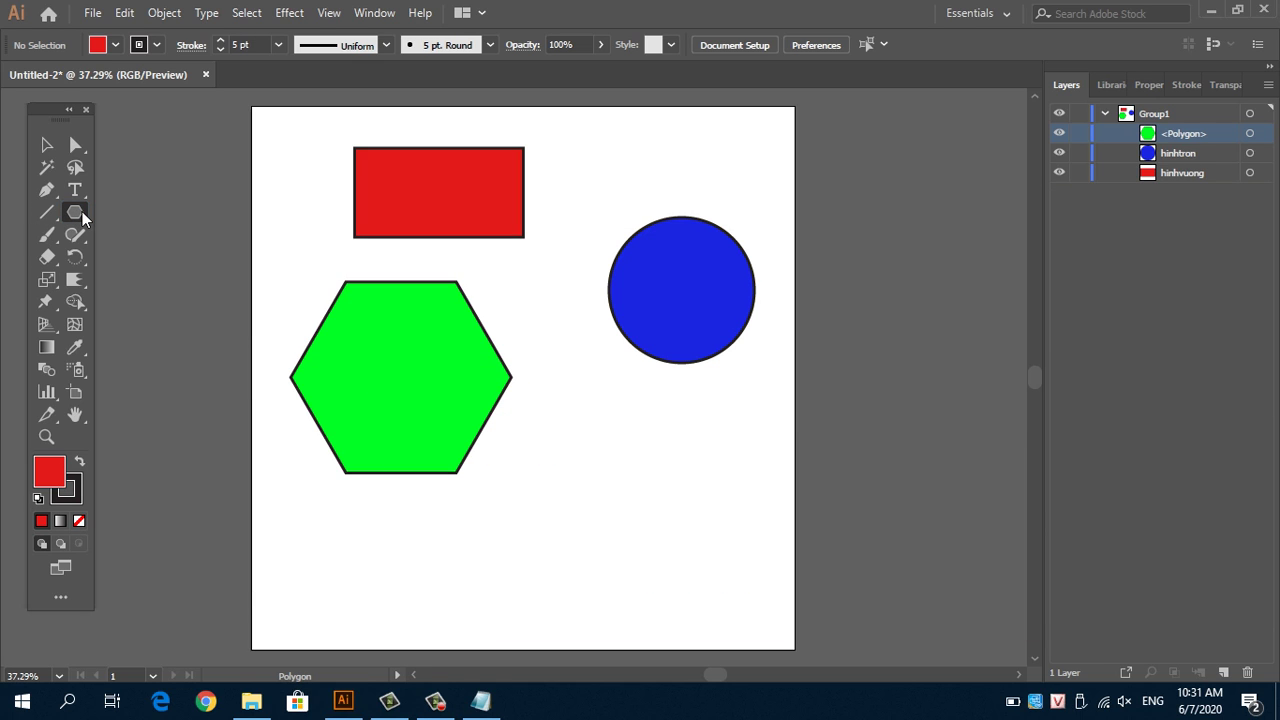
Step: Draw a five-pointed star with the Star tool, testing arrow keys to change its points
right_click(82, 213)
left_click(170, 307)
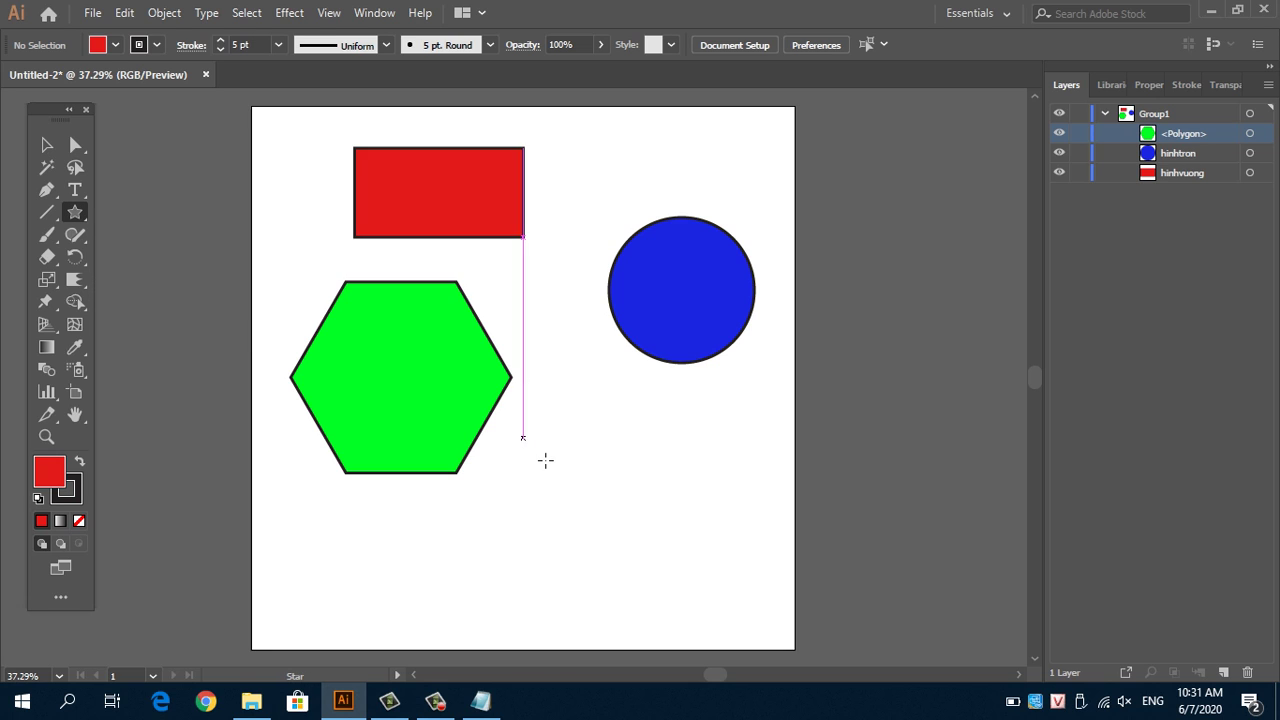
left_click_drag(546, 456, 609, 546)
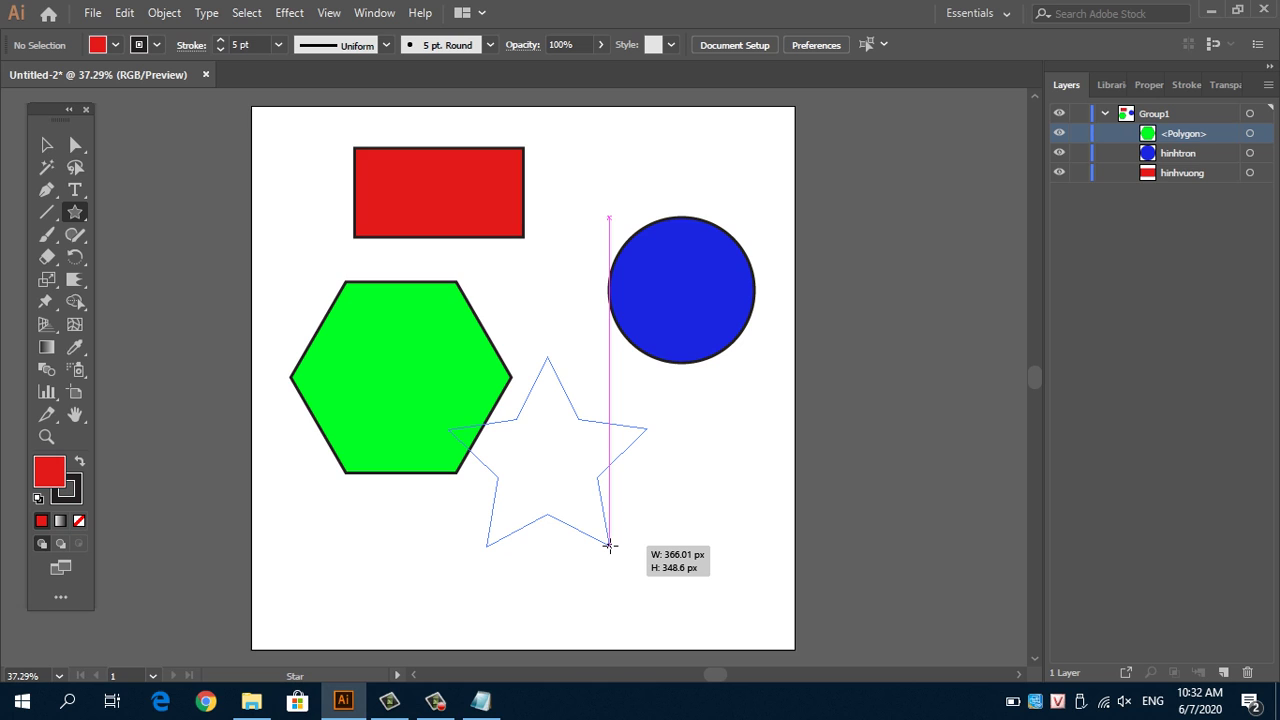
key("Up")
key("Up")
key("Up")
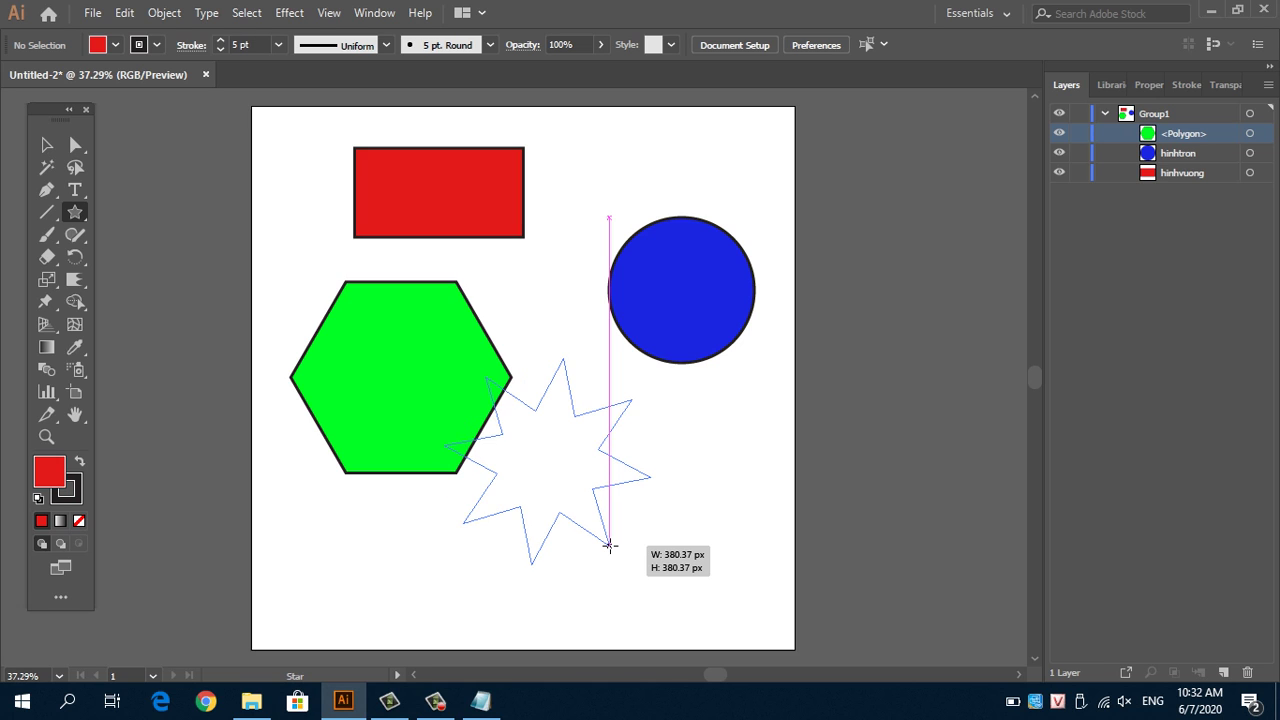
key("Up")
key("Up")
key("Down")
key("Down")
key("Down")
key("Down")
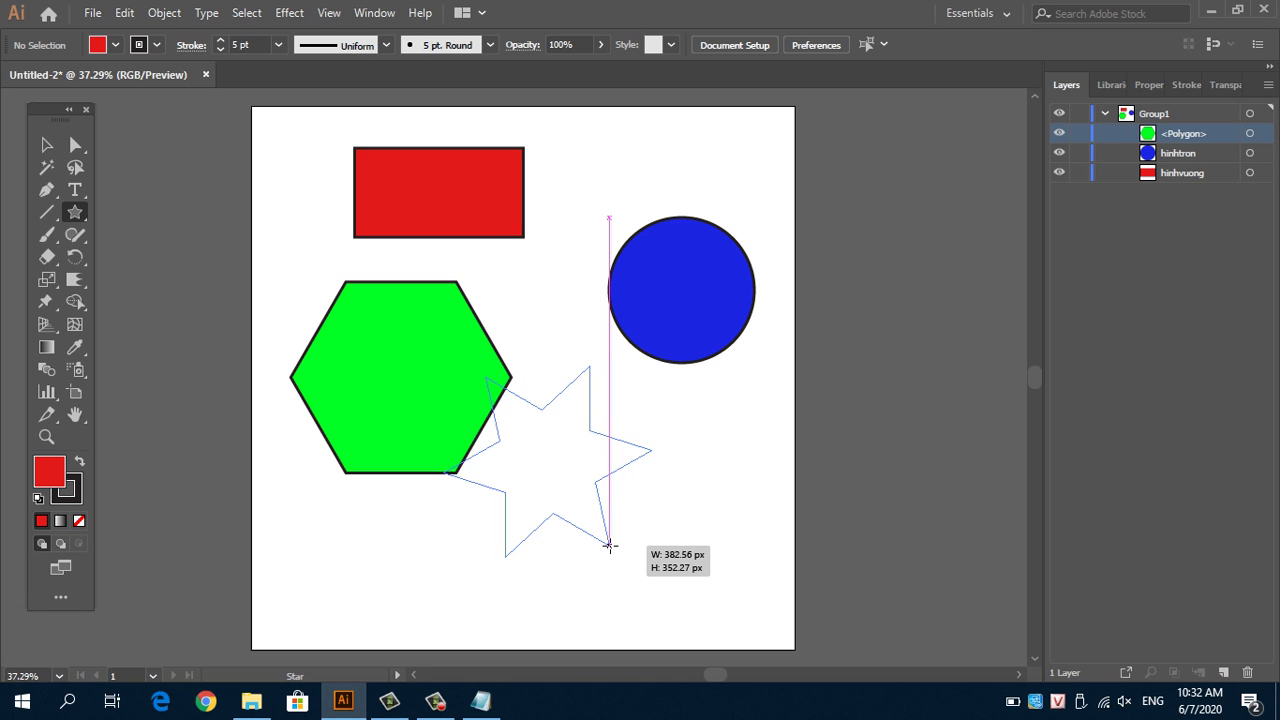
key("Down")
left_click_drag(609, 546, 609, 546)
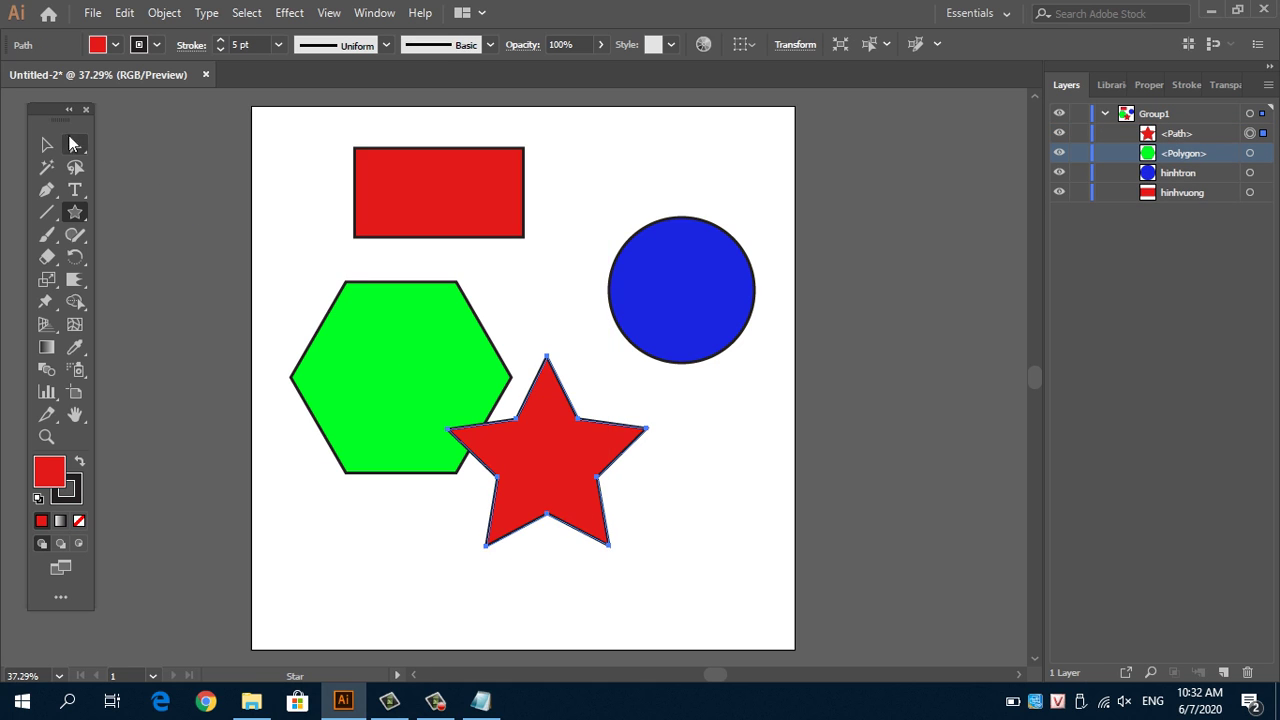
Step: Move the star right under the blue circle and bring the lesson notes forward
left_click(46, 145)
left_click_drag(527, 433, 591, 445)
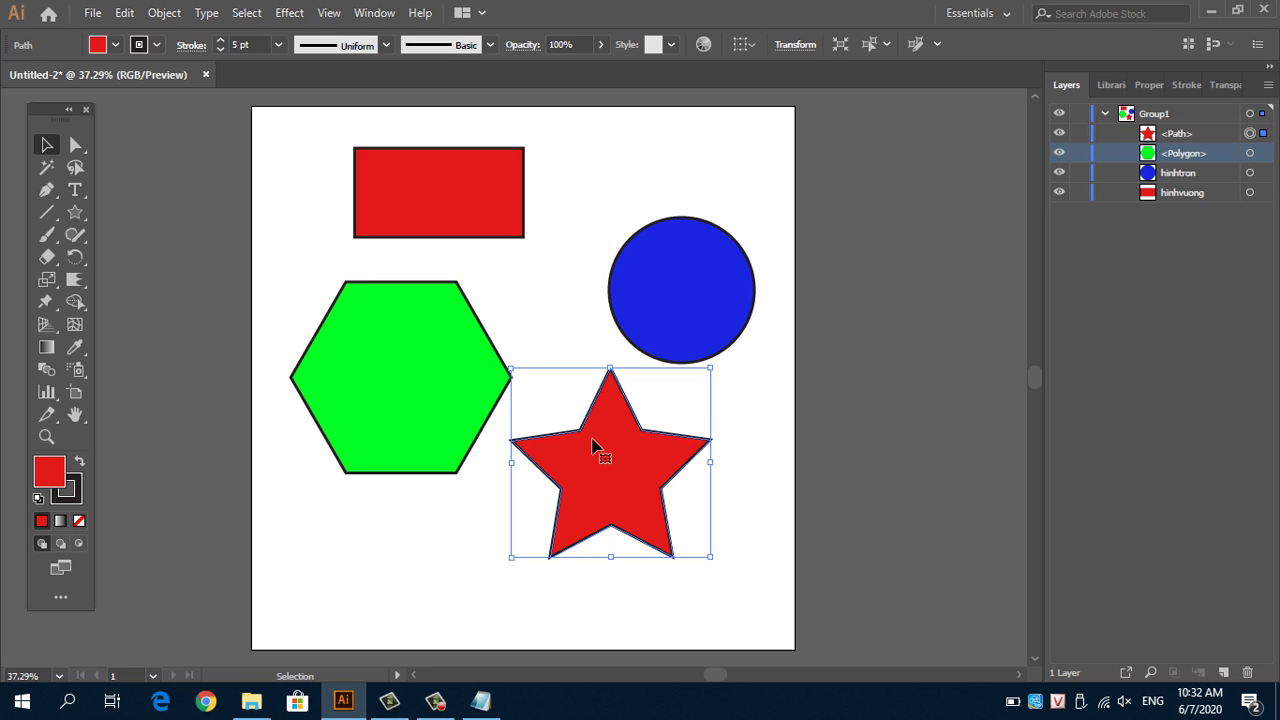
left_click(478, 700)
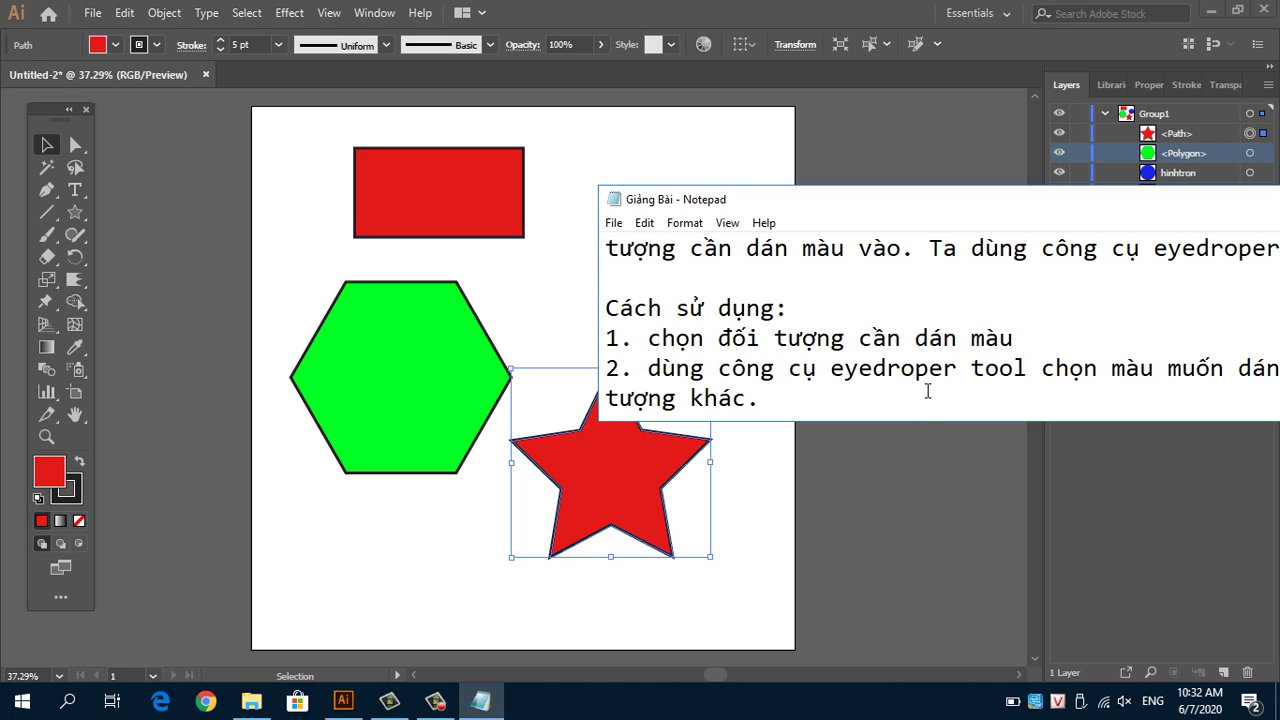
Step: Note that stars can be drawn, their default sides, and holding the mouse while dragging
key("Return")
key("Return")
type("Chún")
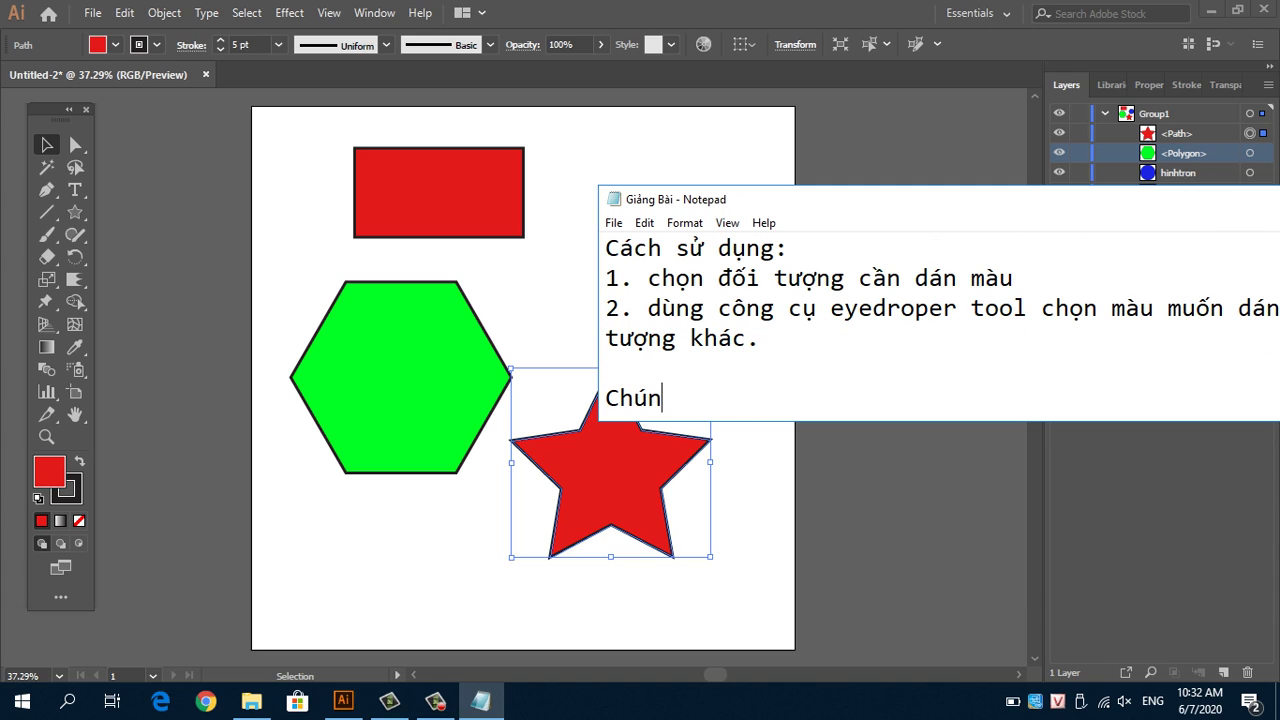
type("g ta có vthê")
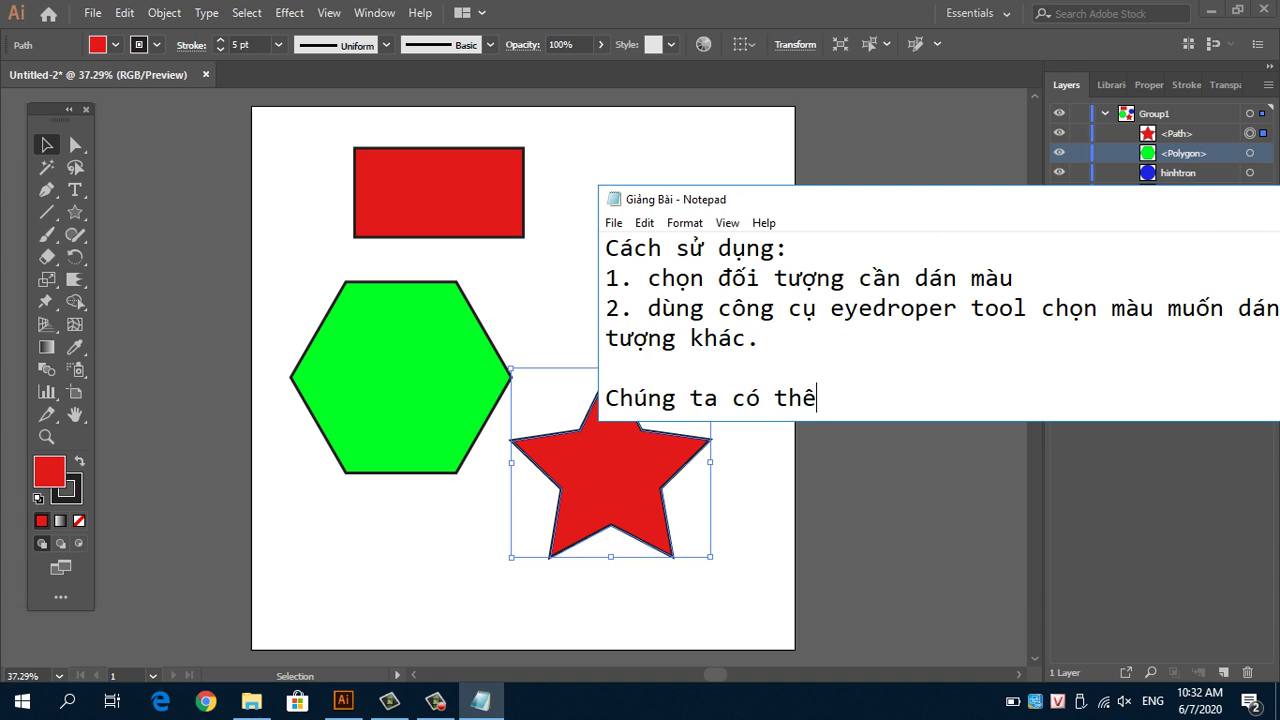
type("ẽ ")
type("hình ngôisao")
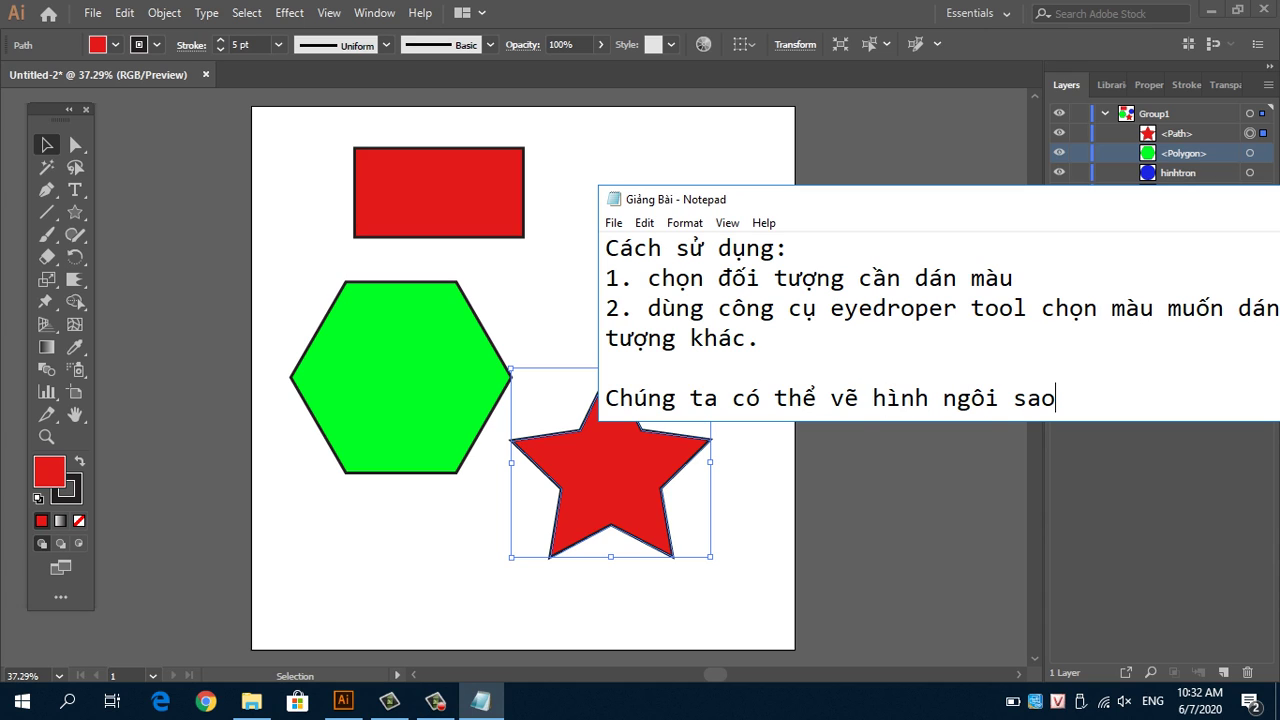
key("Return")
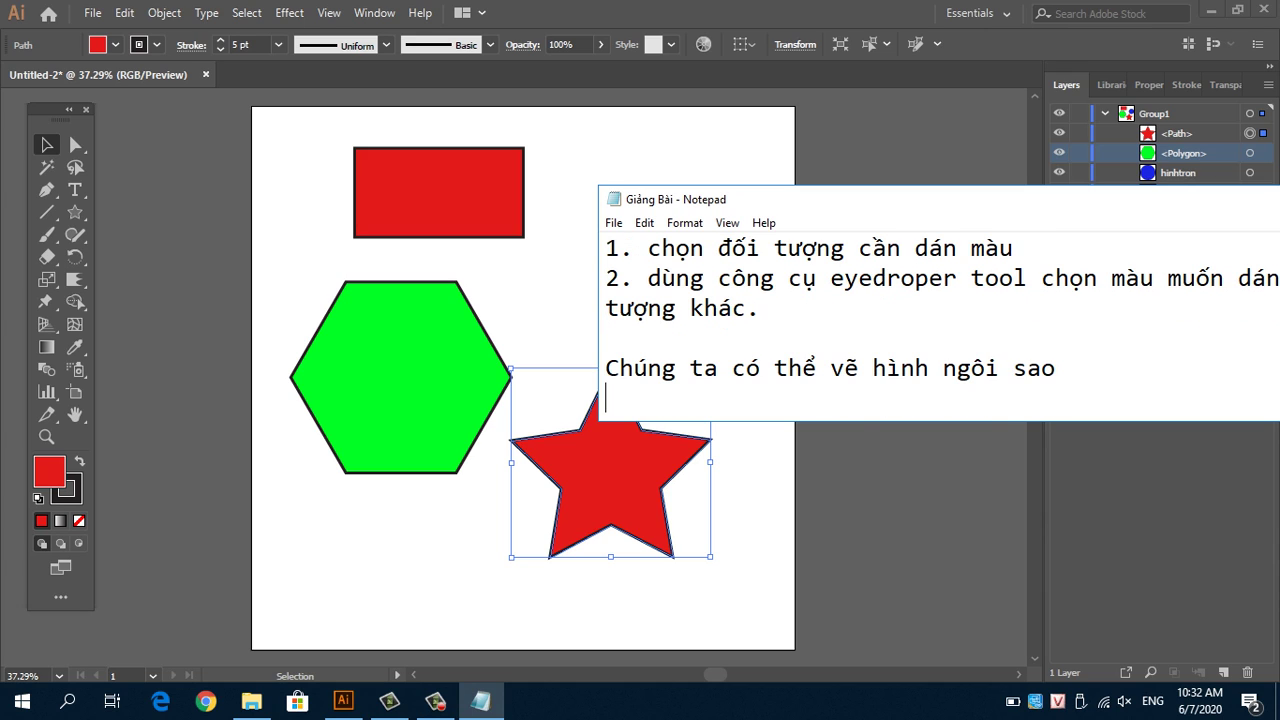
type("mặc dịnh ")
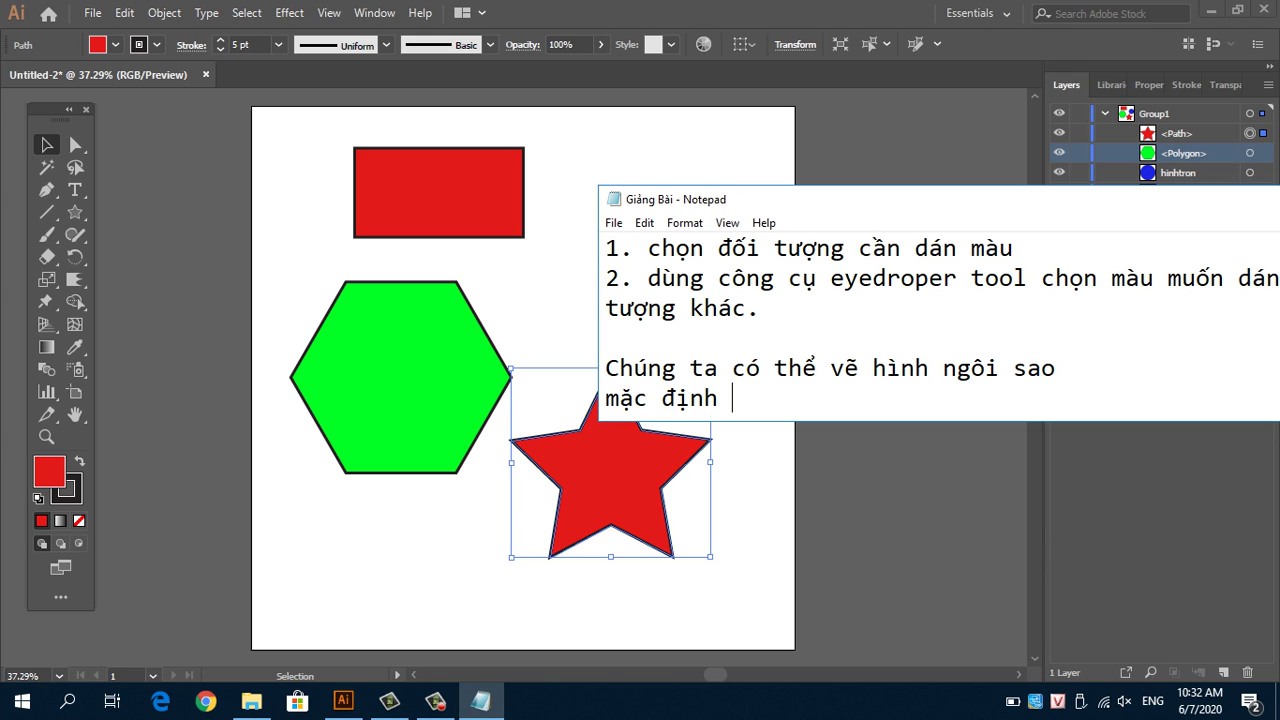
type("là ")
type(" ca")
type("nh.")
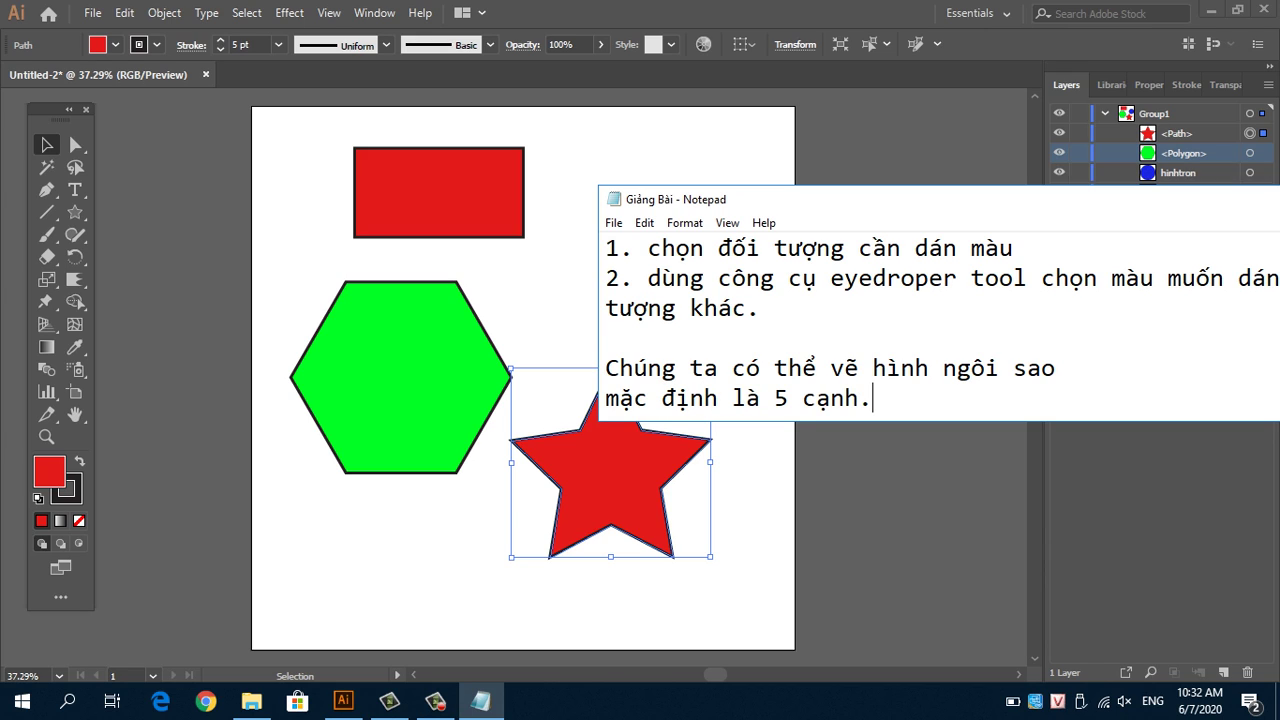
key("Return")
type("Tuy nhiên lu")
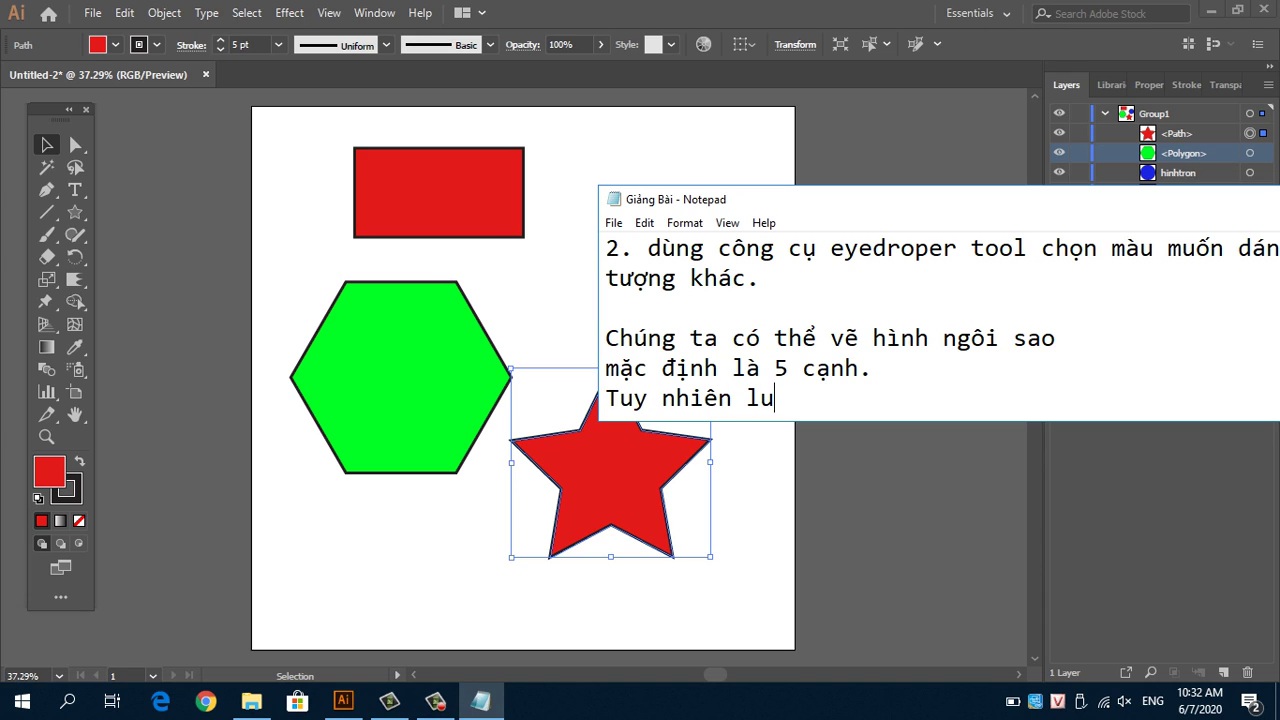
type("c chung ta ve")
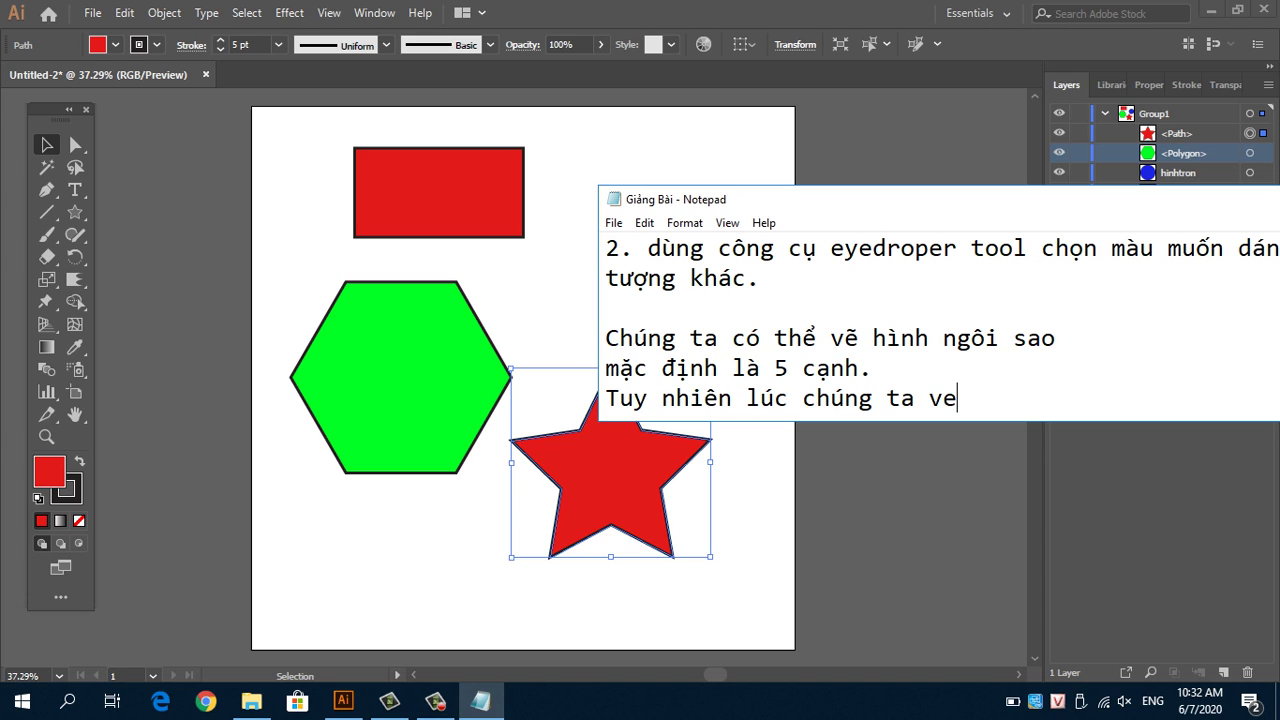
key("BackSpace")
key("BackSpace")
type("kéo")
type(" chuột,")
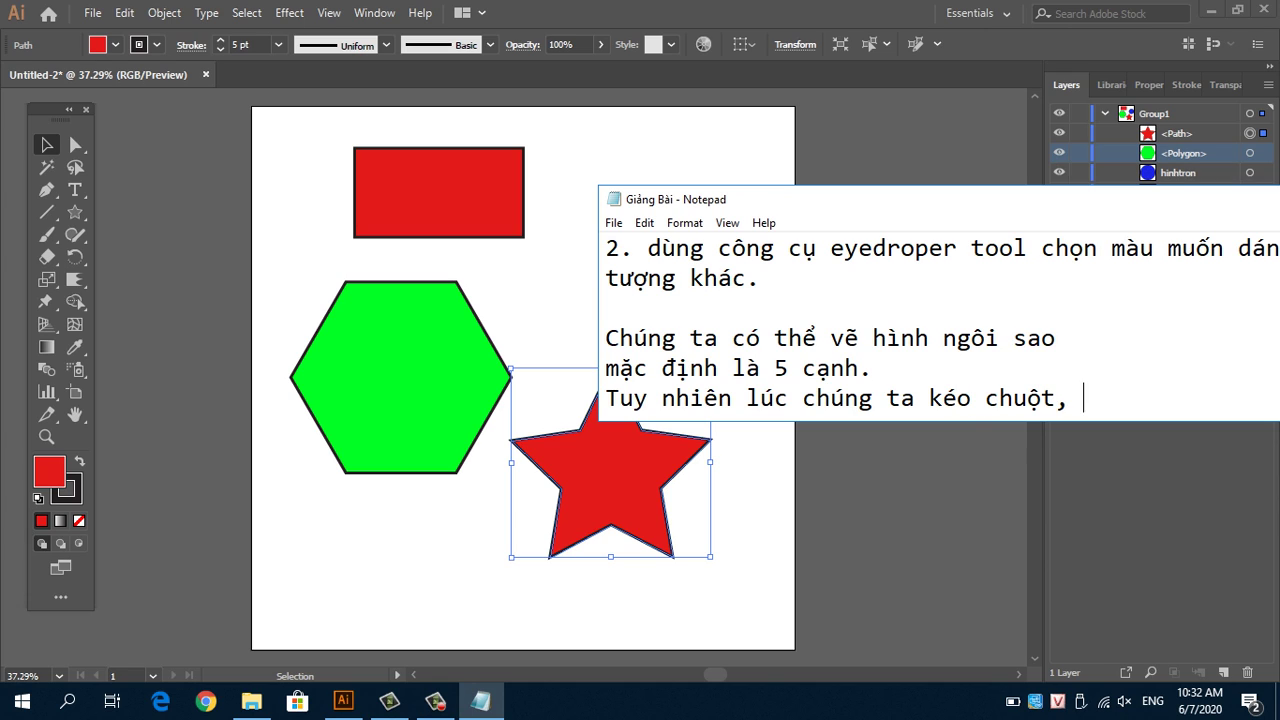
type("chu")
type("g ta")
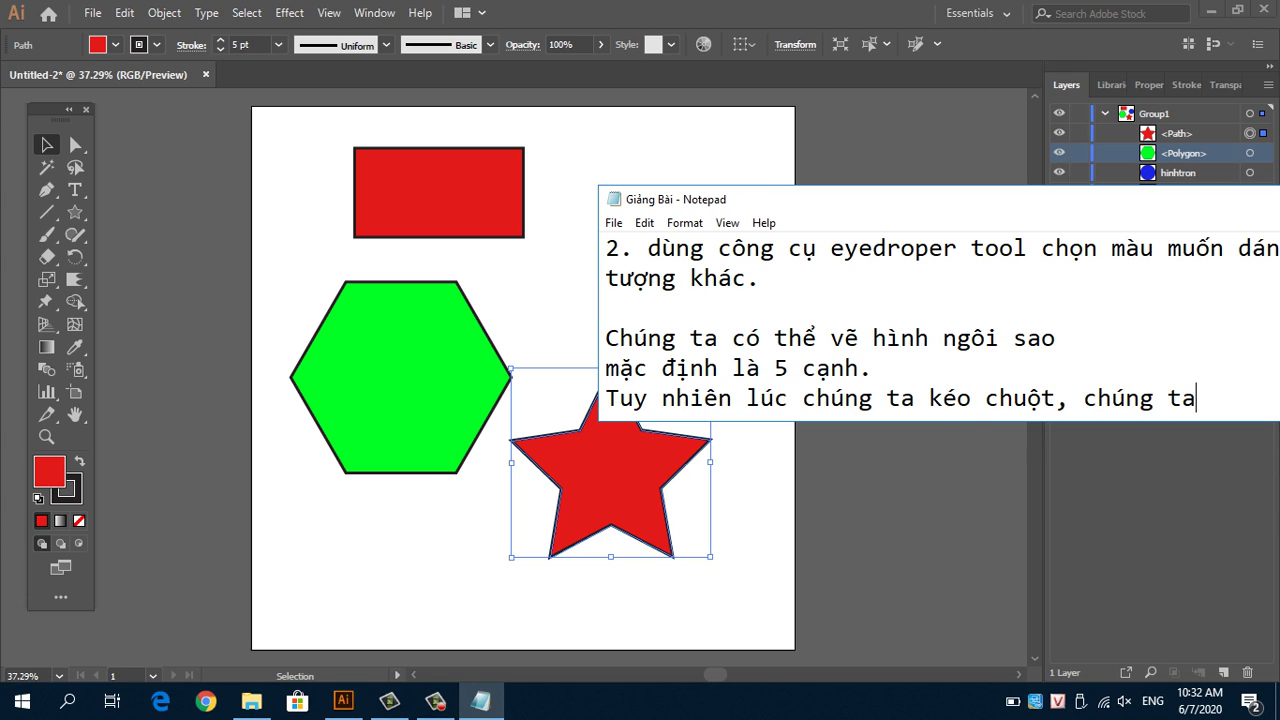
type(" khoan")
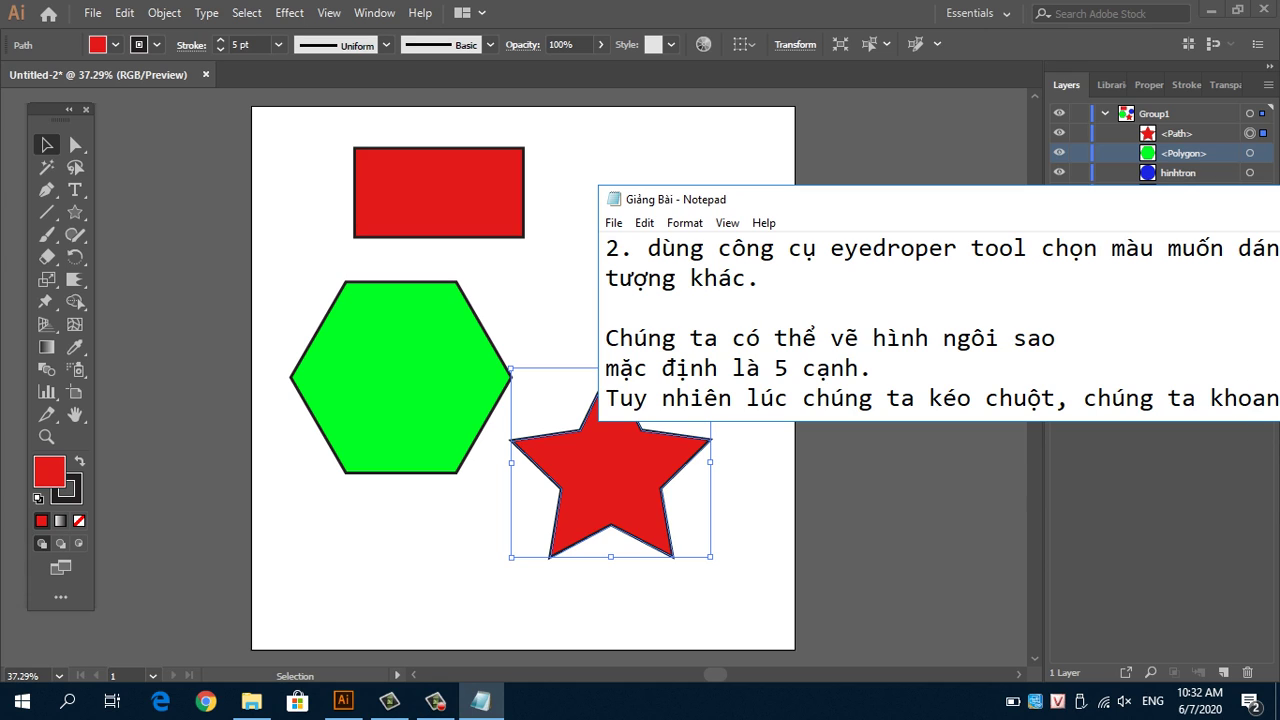
type(" chuột")
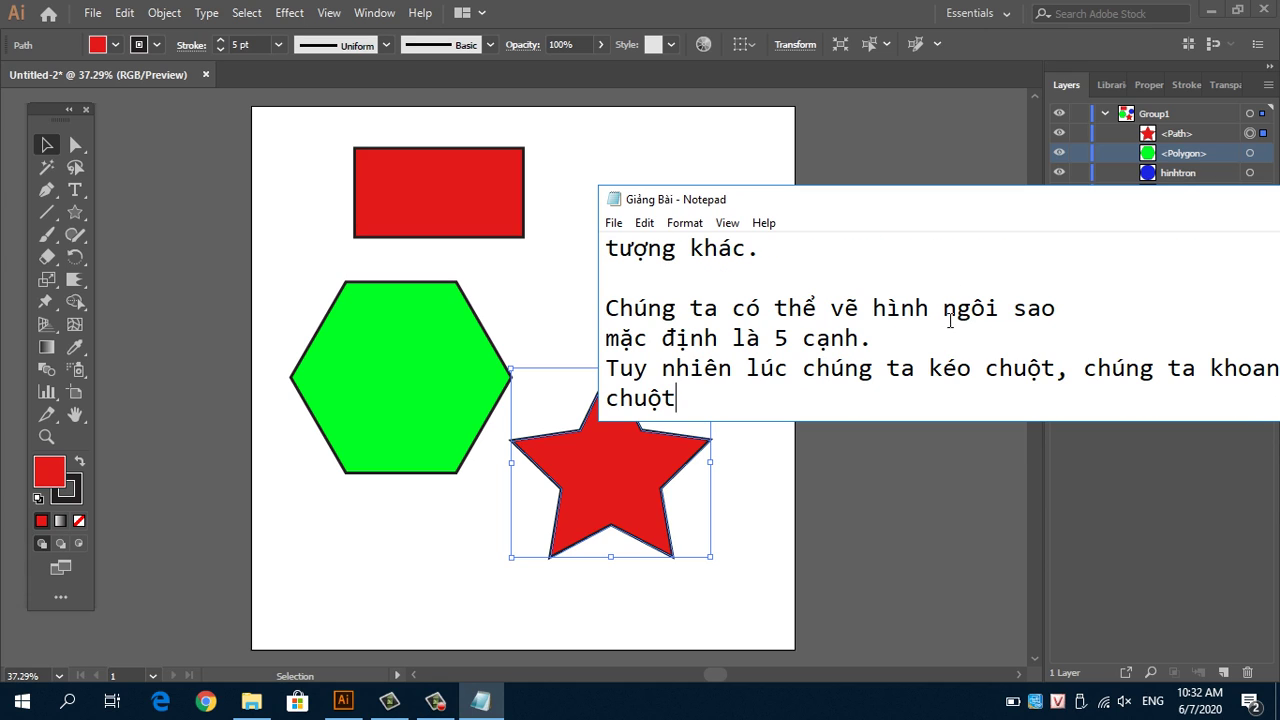
Step: Explain that the up arrow adds star sides and the down arrow removes them
left_click_drag(954, 200, 768, 73)
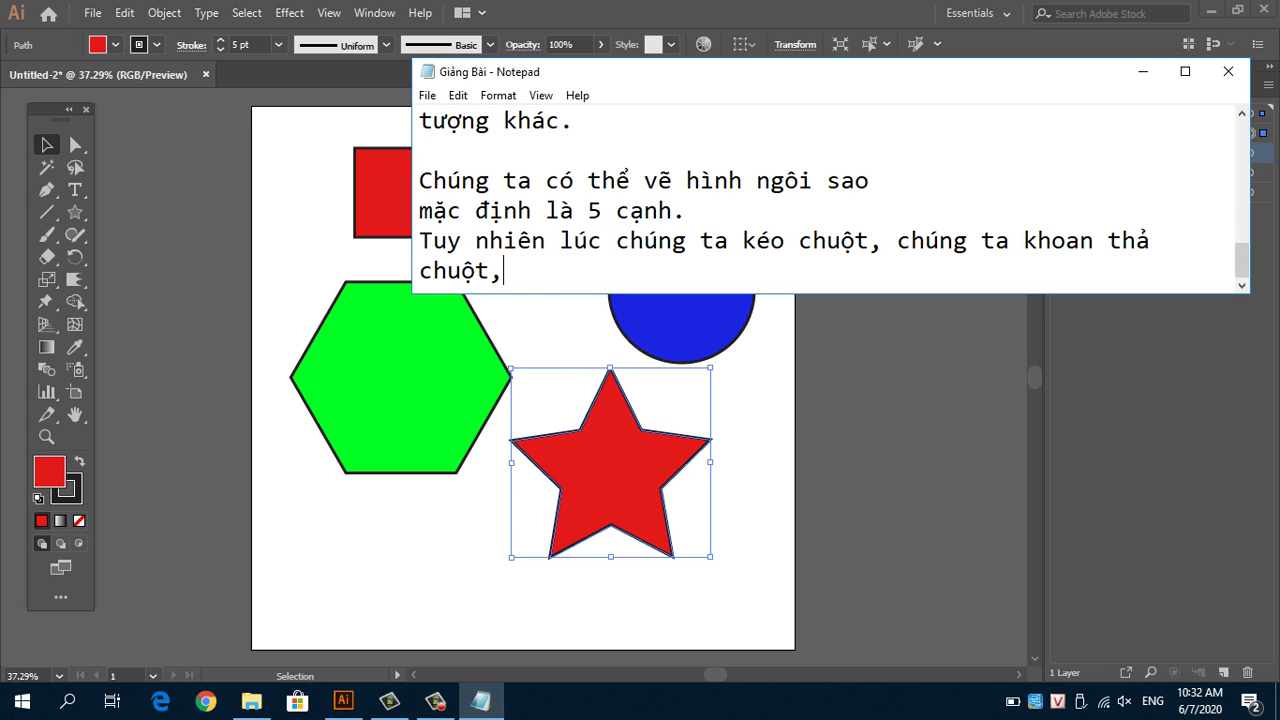
type(" chúng ta")
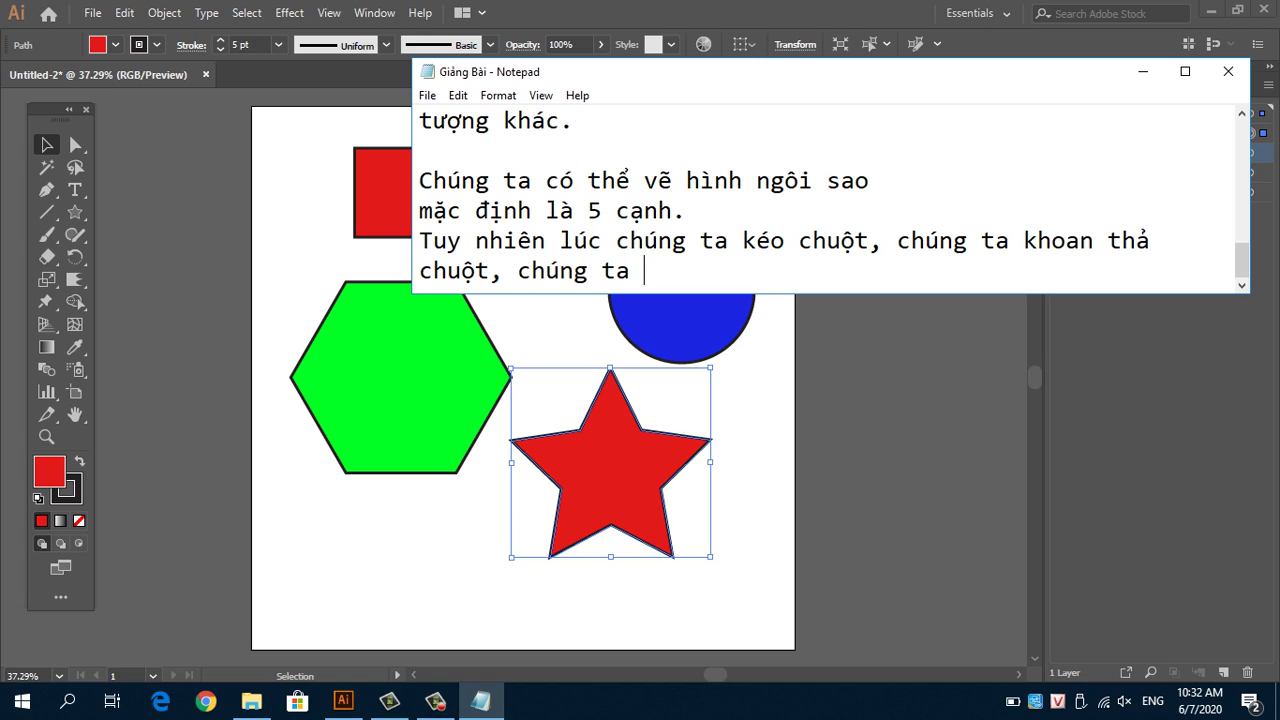
type(" nhấn phi")
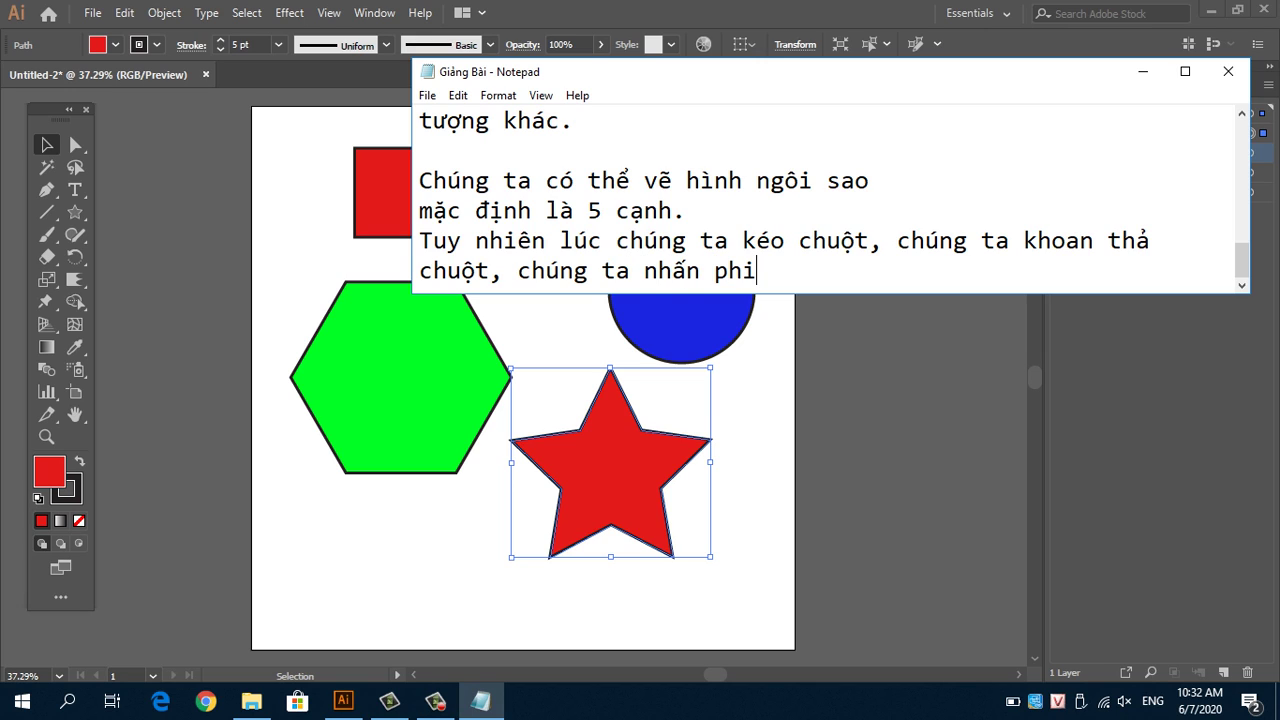
key("BackSpace")
type("ím mũi ")
type("tên tr")
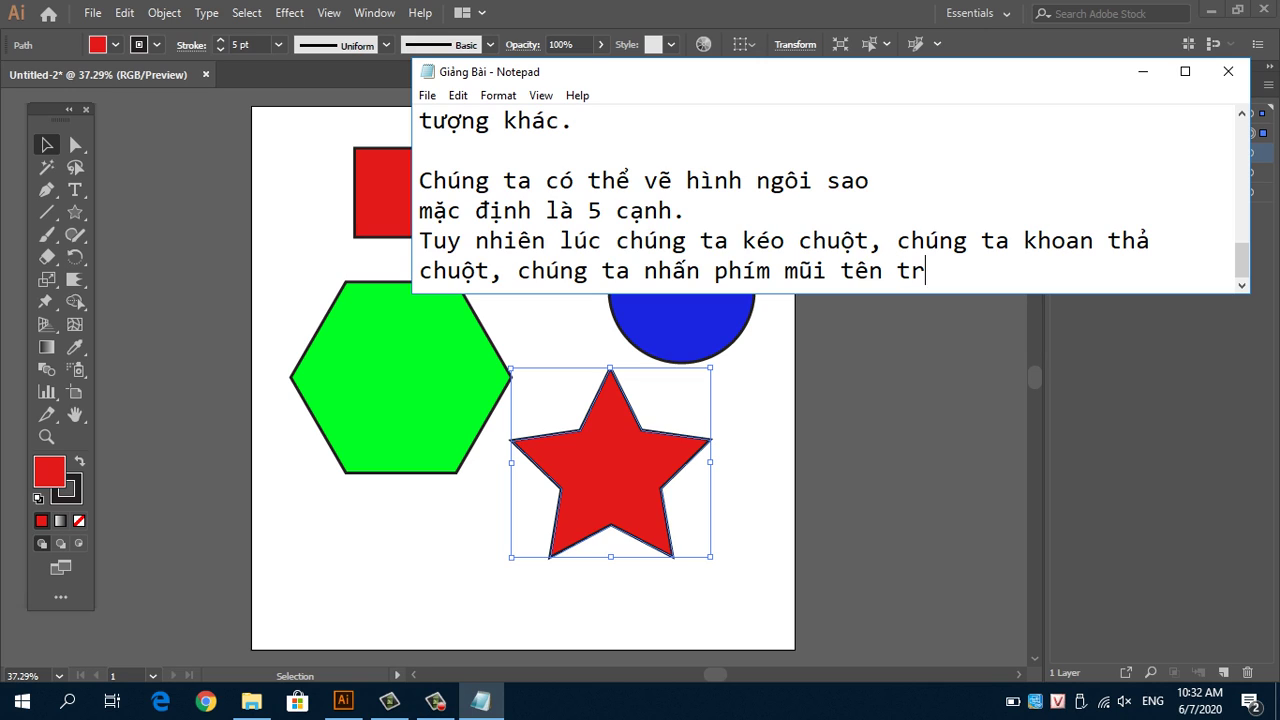
type(" bàn phí")
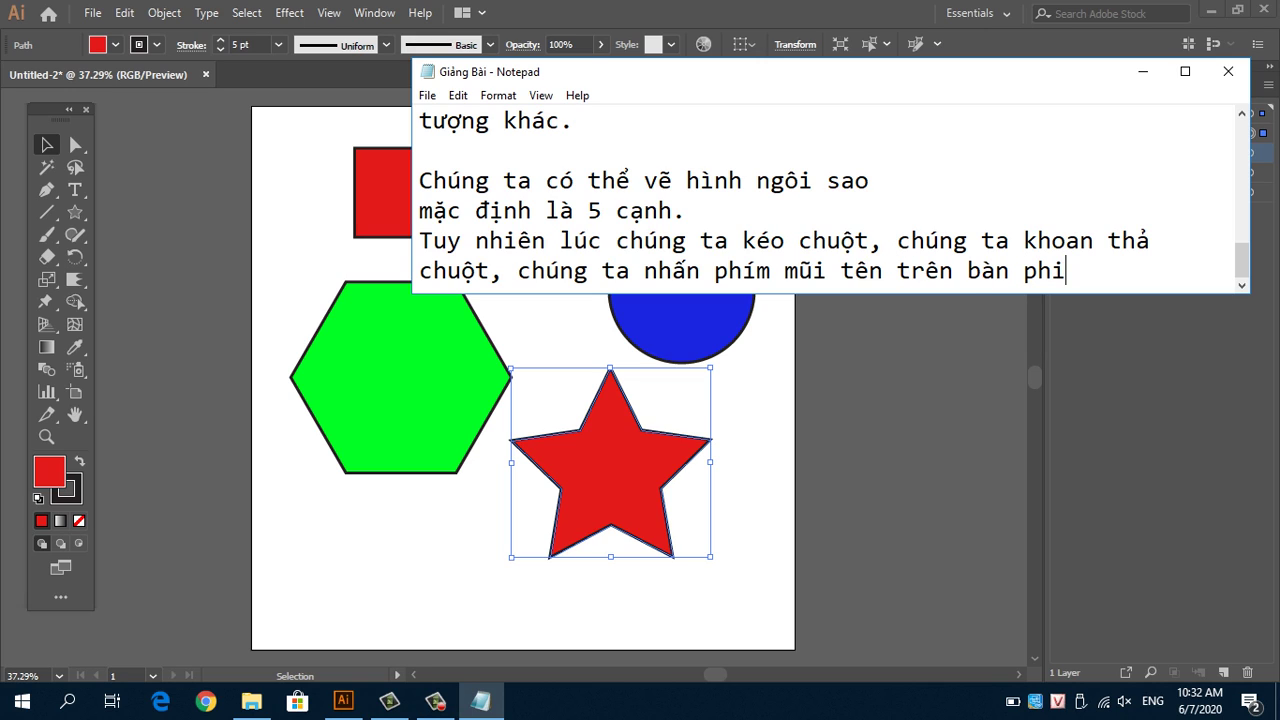
type("m,")
type("nhấn mũi te")
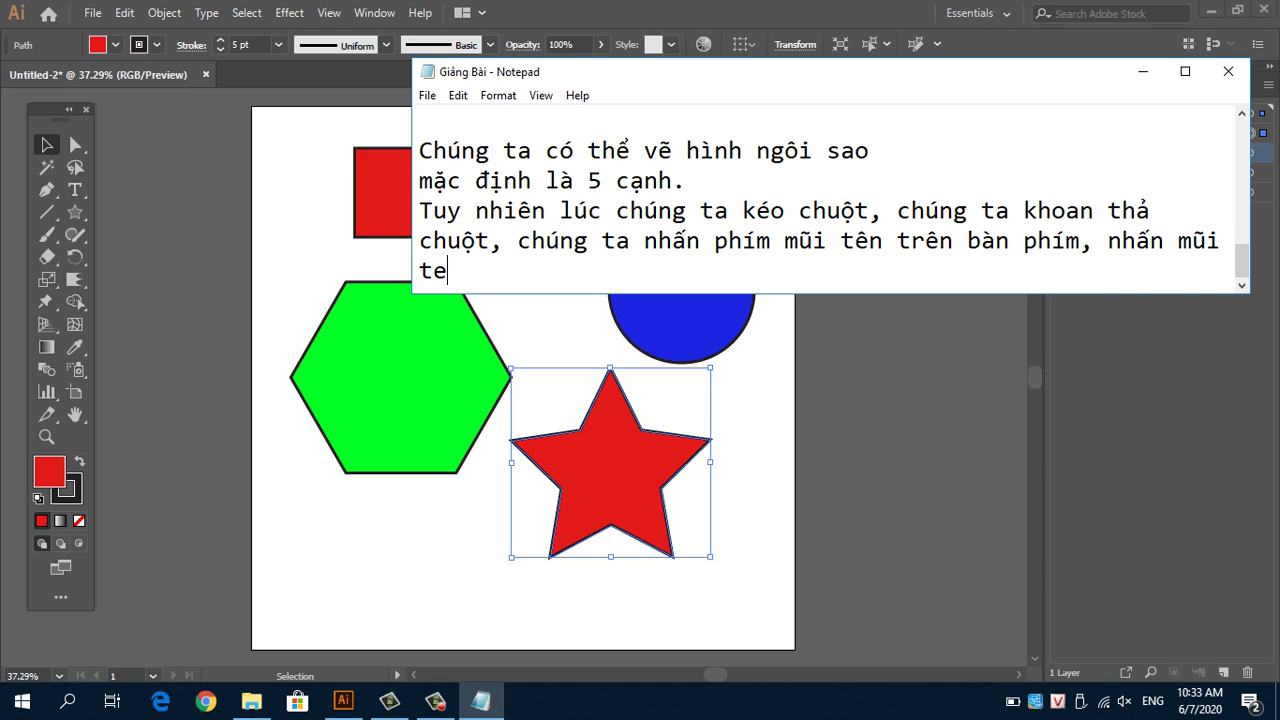
type("n len sẽ tăn")
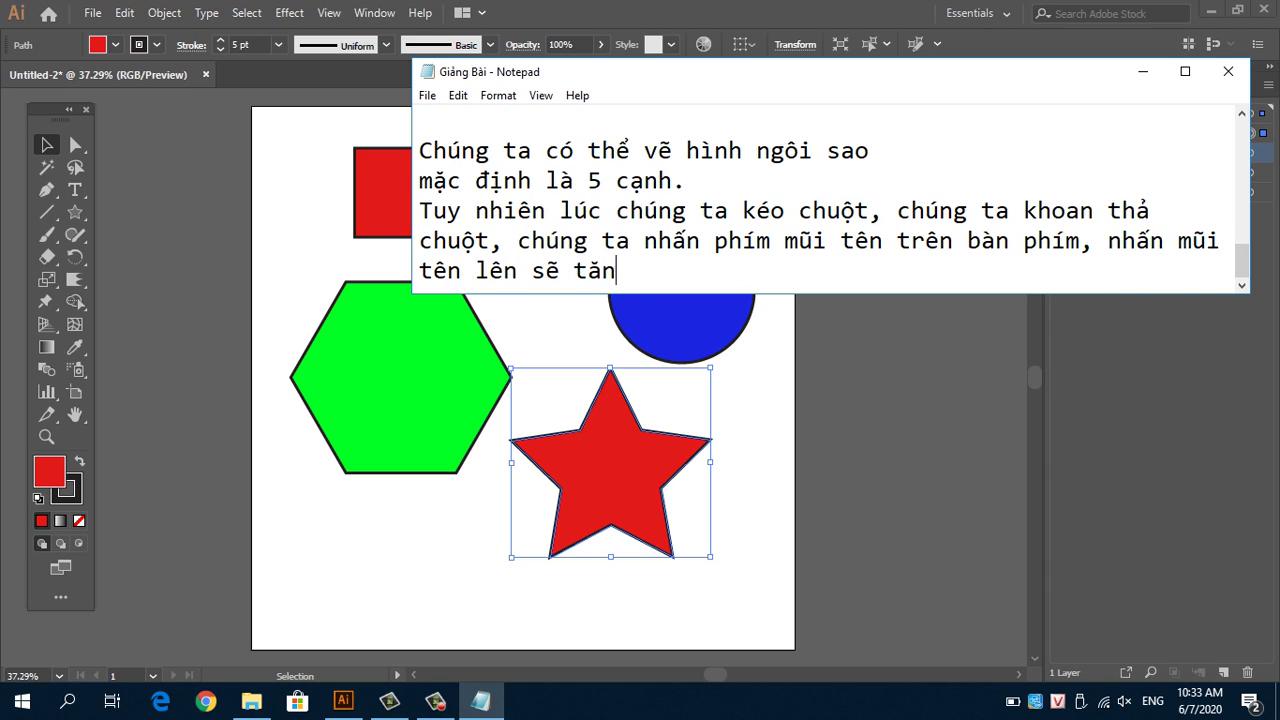
type("g số cạnh, n")
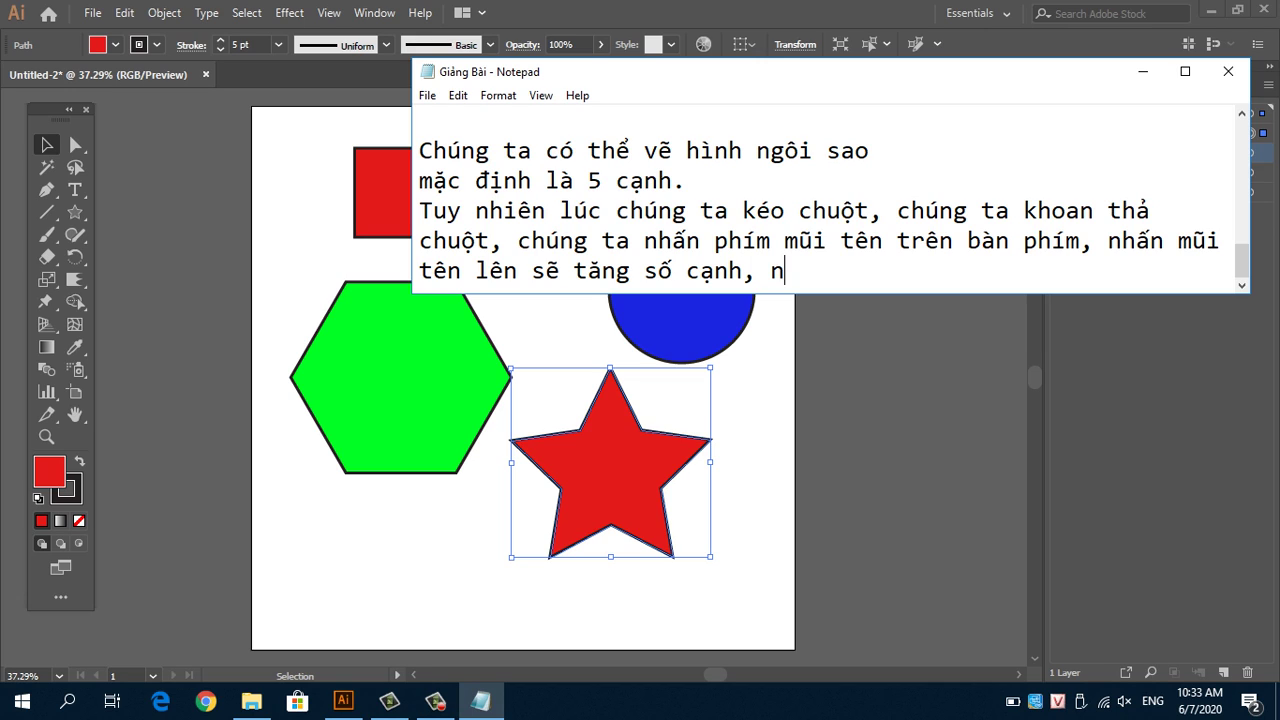
key("BackSpace")
type("mũi t")
type("ên xuô")
type("ng s")
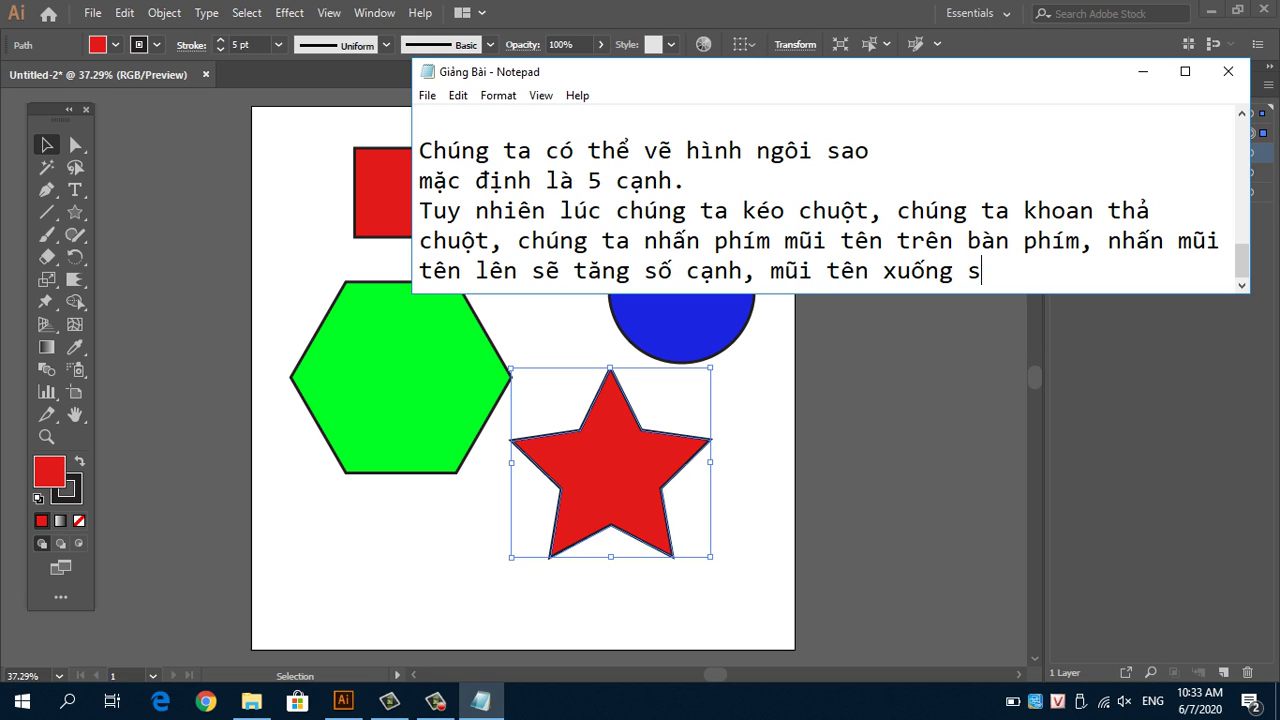
type("ẽ giảm số cạ")
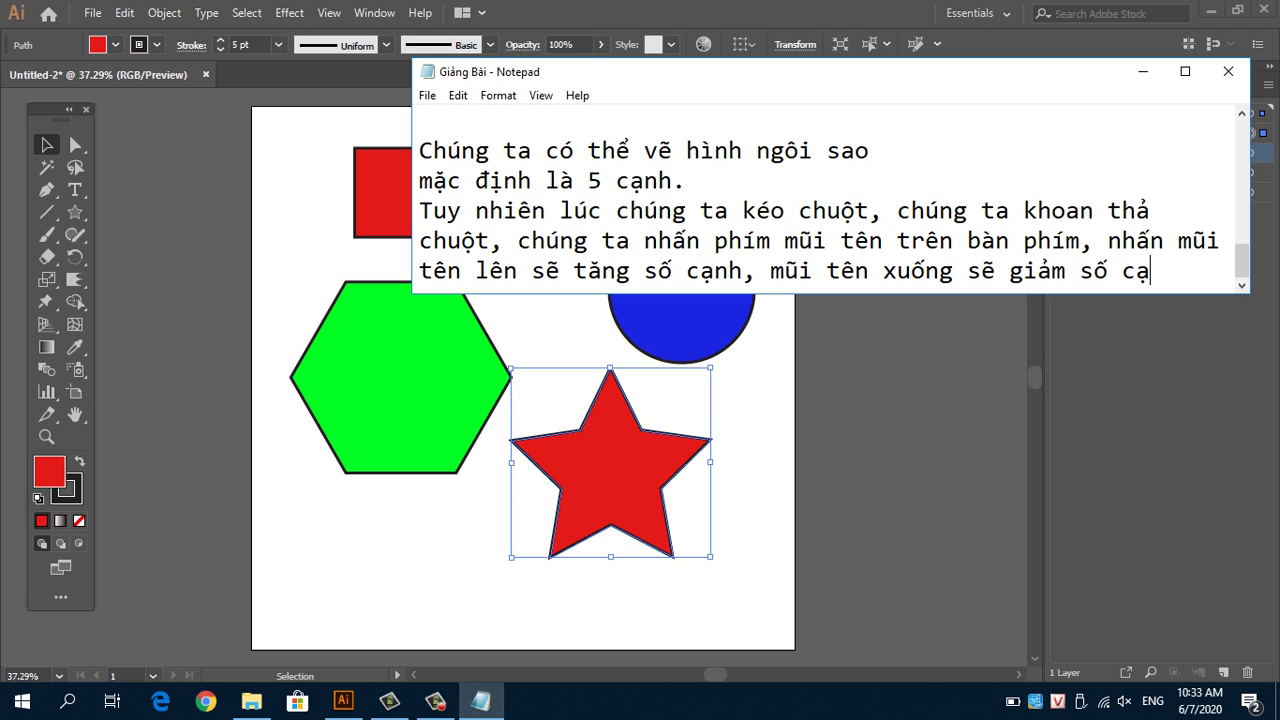
type("nh.")
left_click(669, 464)
Step: Delete the red star and draw a three-point star as a red triangle beside the hexagon
key("Delete")
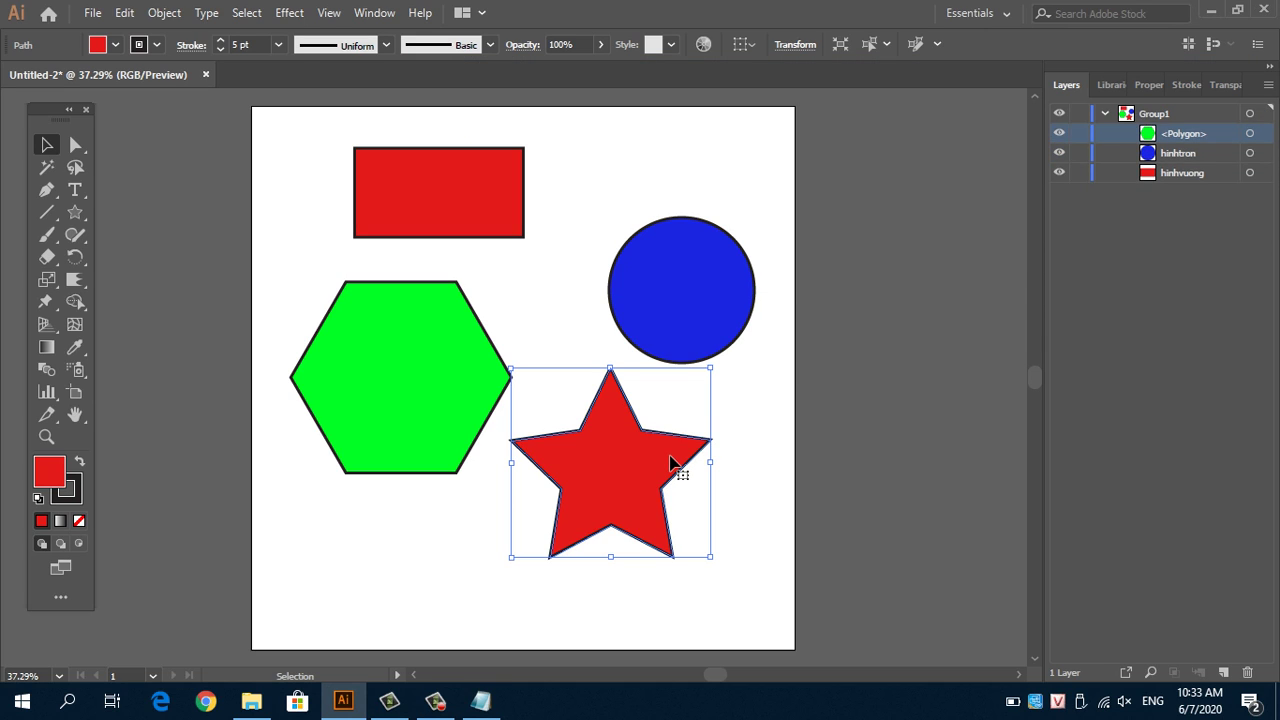
left_click(72, 216)
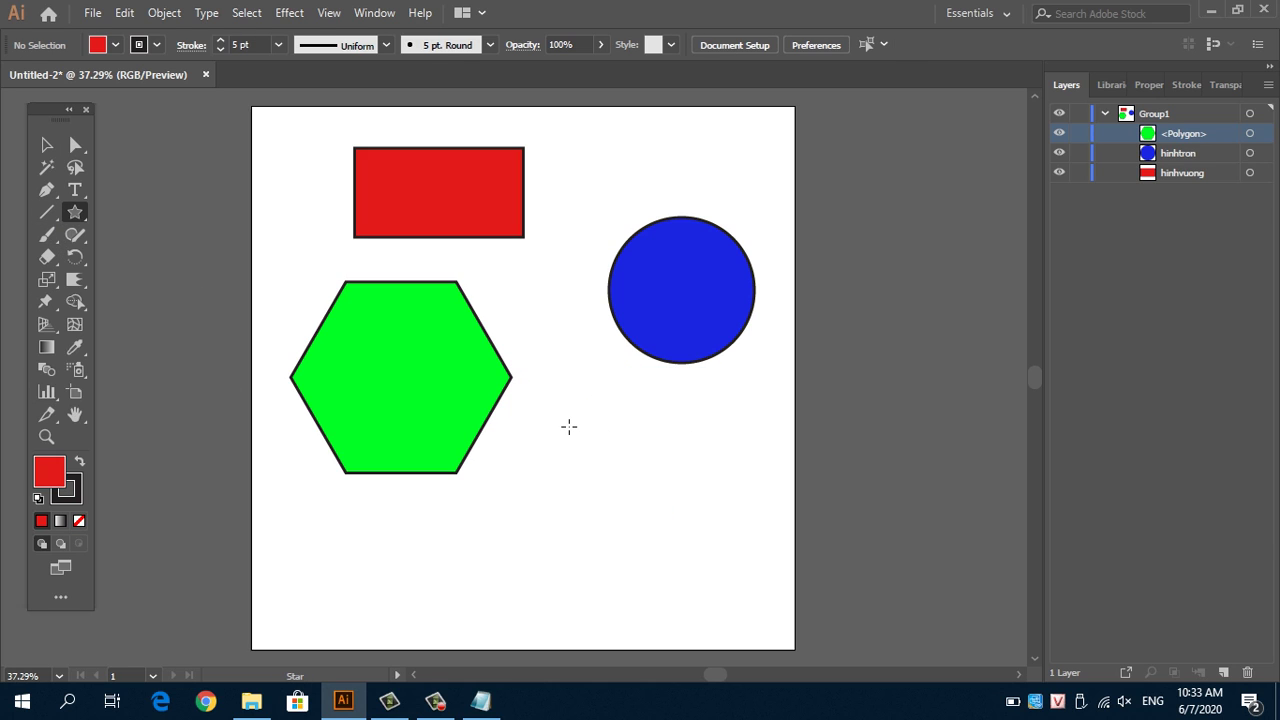
left_click_drag(569, 426, 617, 498)
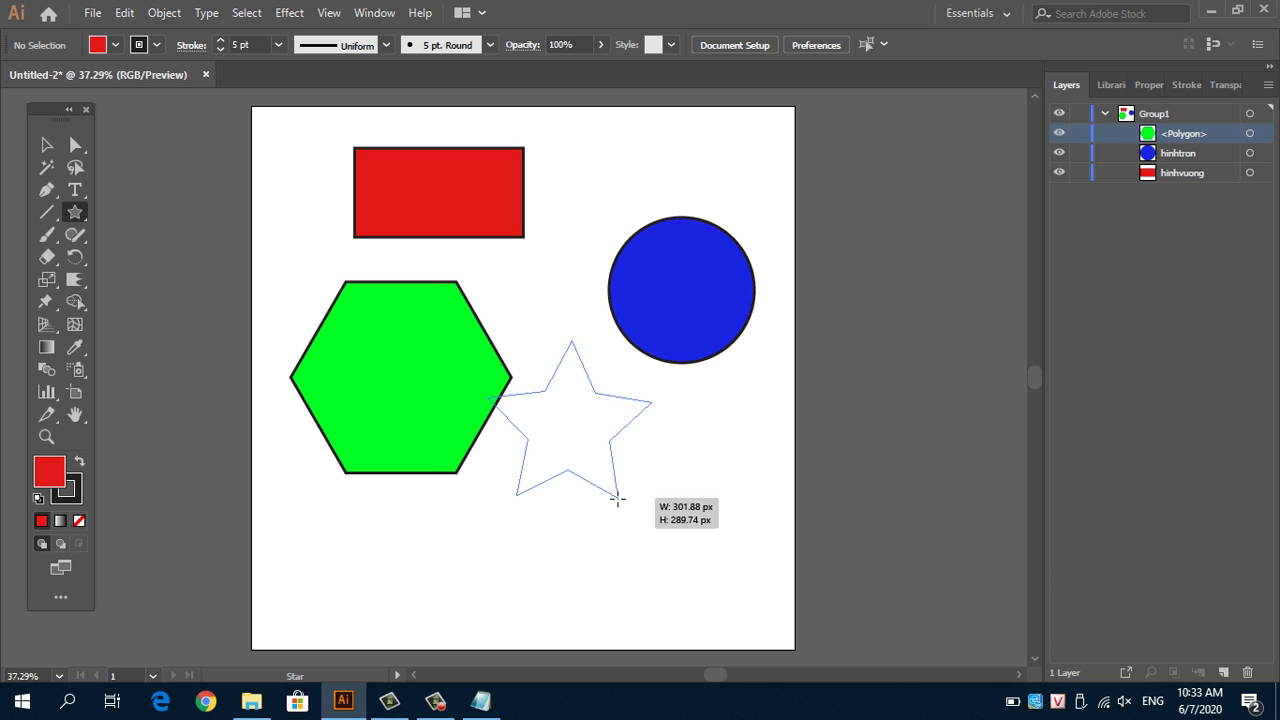
key("Up")
key("Up")
key("Up")
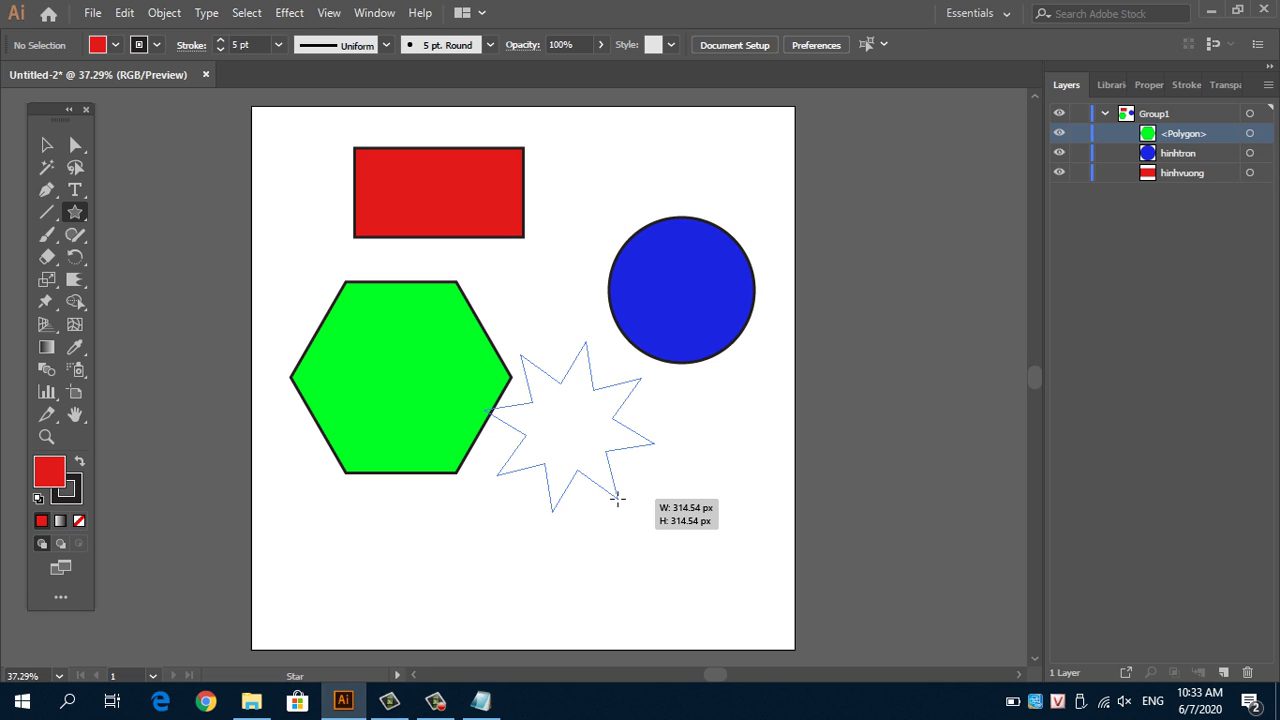
key("Up")
key("Up")
key("Up")
key("Up")
key("Up")
key("Up")
key("Up")
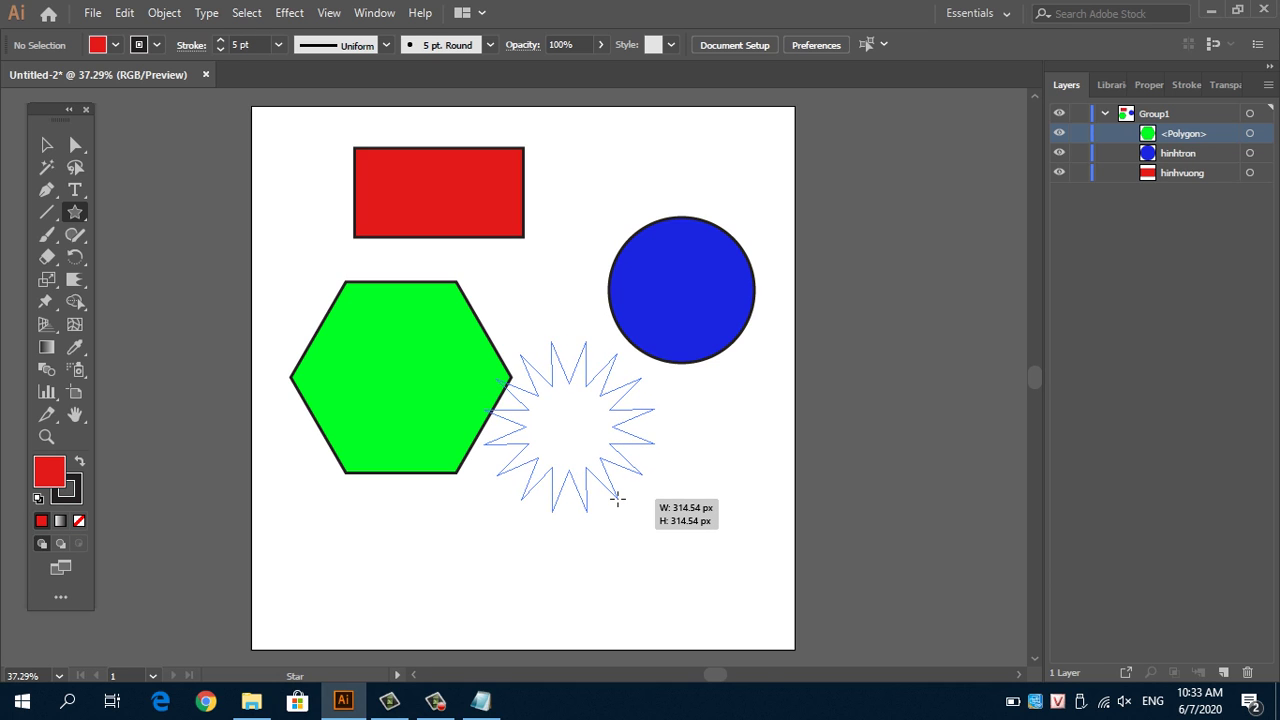
key("Up")
key("Up")
key("Up")
key("Up")
key("Up")
key("Up")
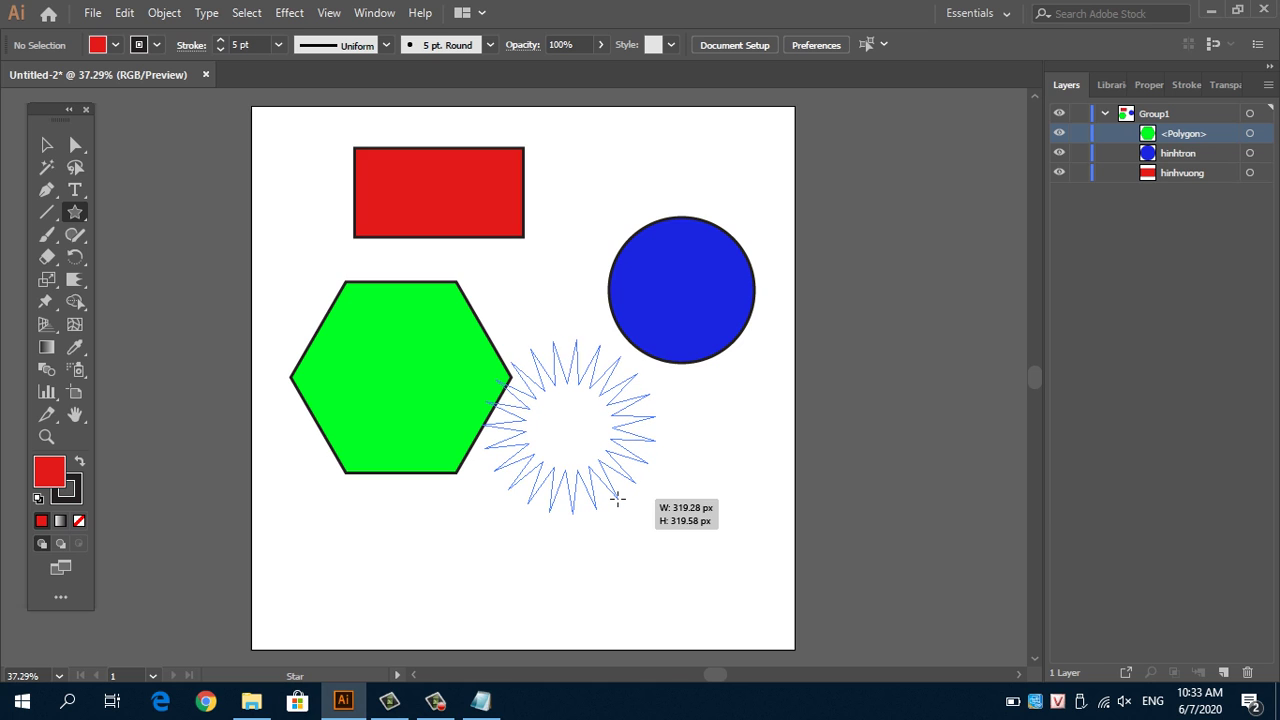
key("Down")
key("Down")
key("Down")
key("Down")
key("Down")
key("Down")
key("Down")
key("Down")
key("Down")
key("Down")
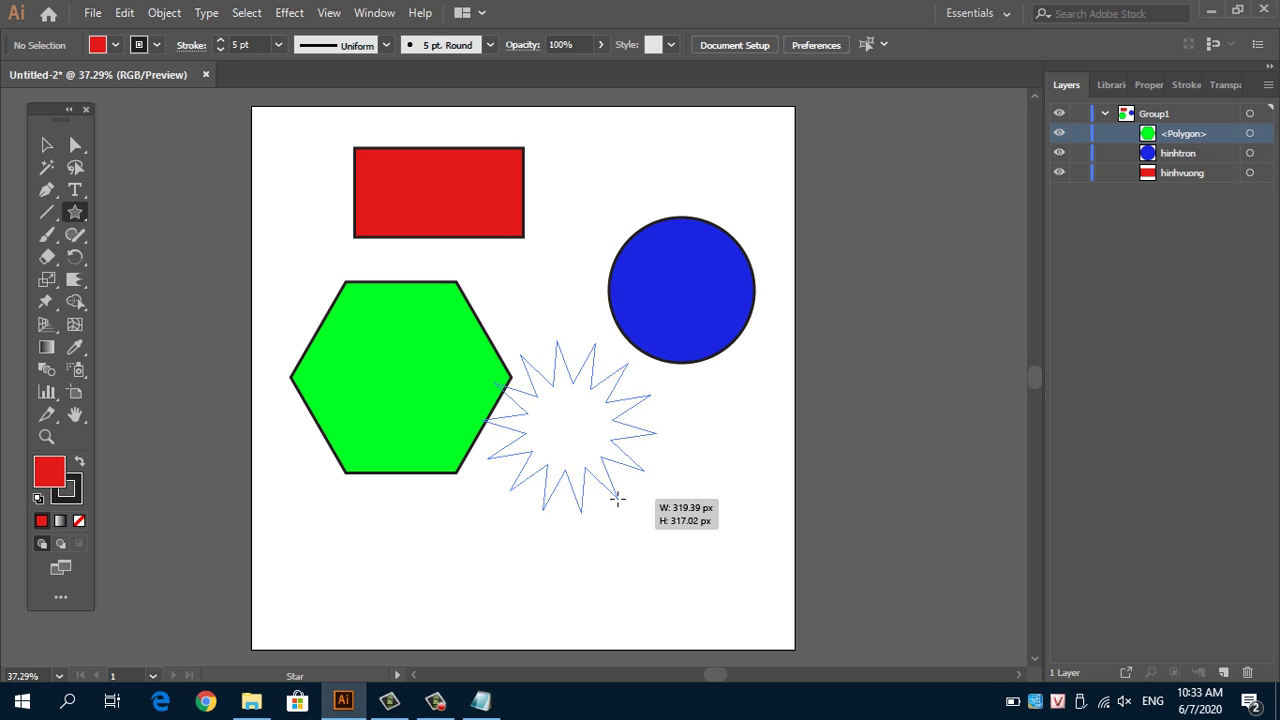
key("Down")
key("Down")
key("Down")
key("Down")
key("Down")
key("Down")
key("Down")
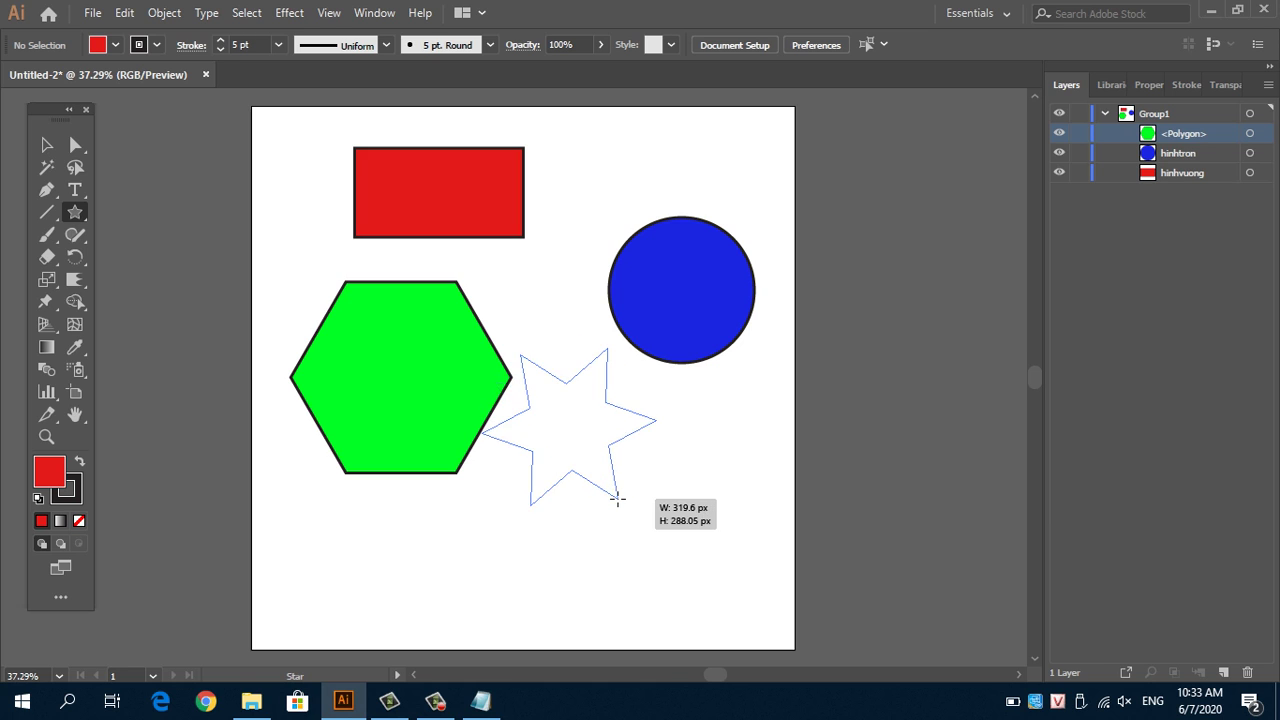
key("Down")
key("Down")
key("Down")
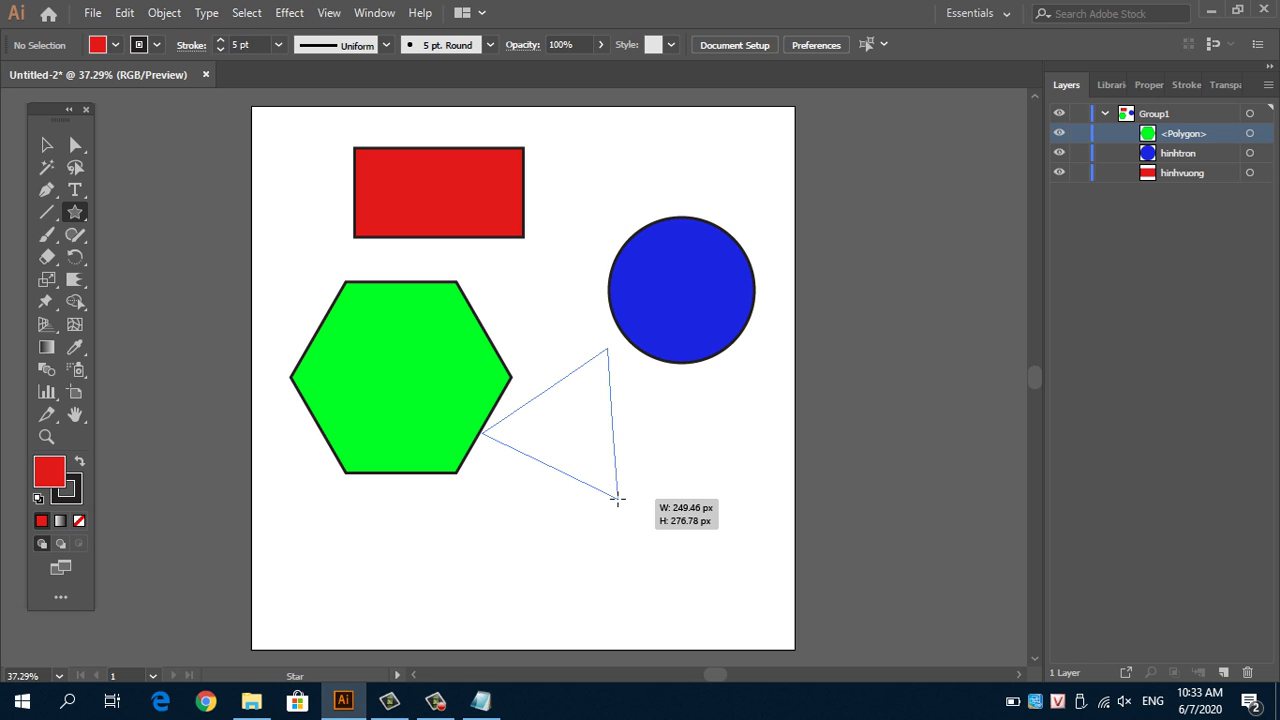
left_click_drag(617, 498, 654, 473)
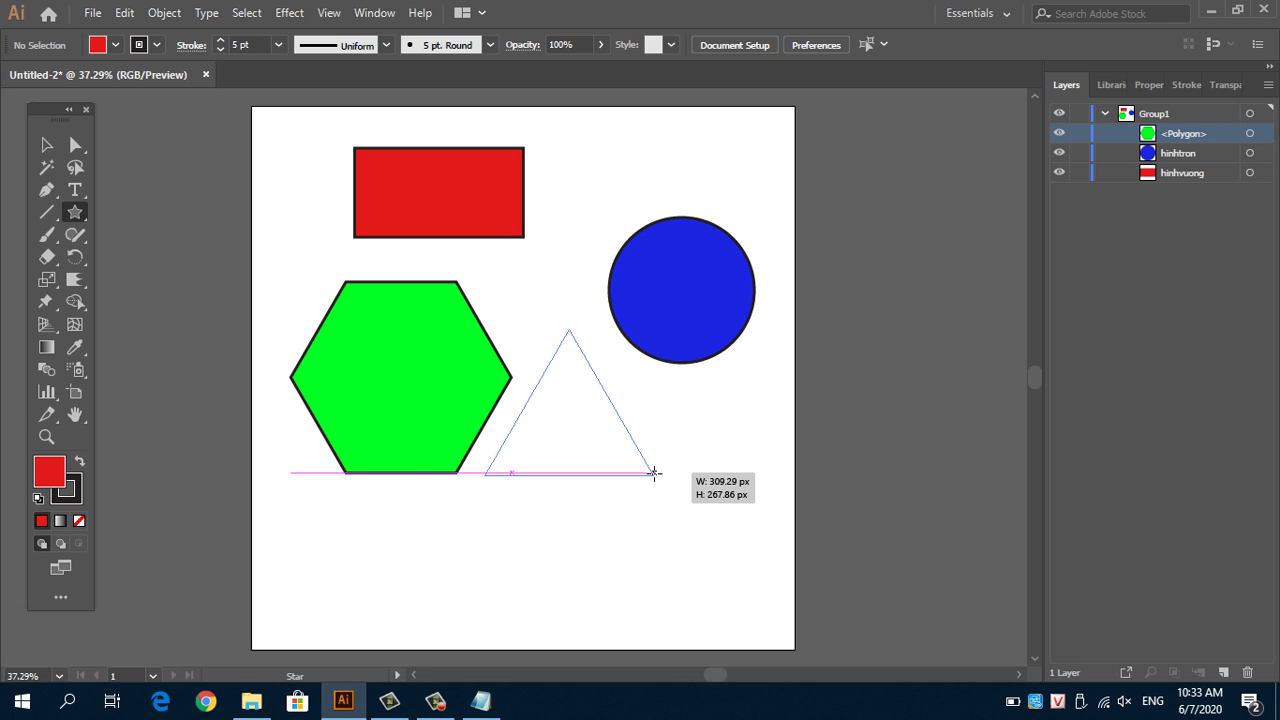
left_click_drag(654, 473, 654, 473)
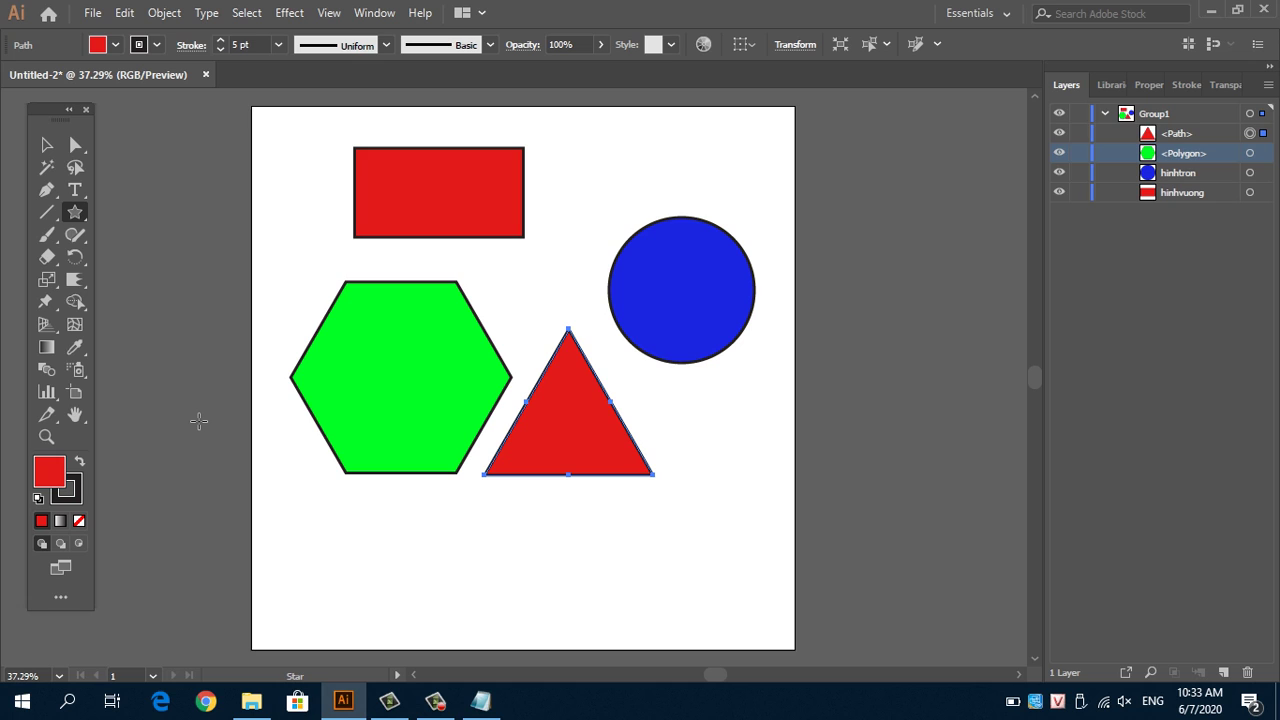
Step: Set the triangle's fill to bright yellow in the Color Picker
double_click(52, 472)
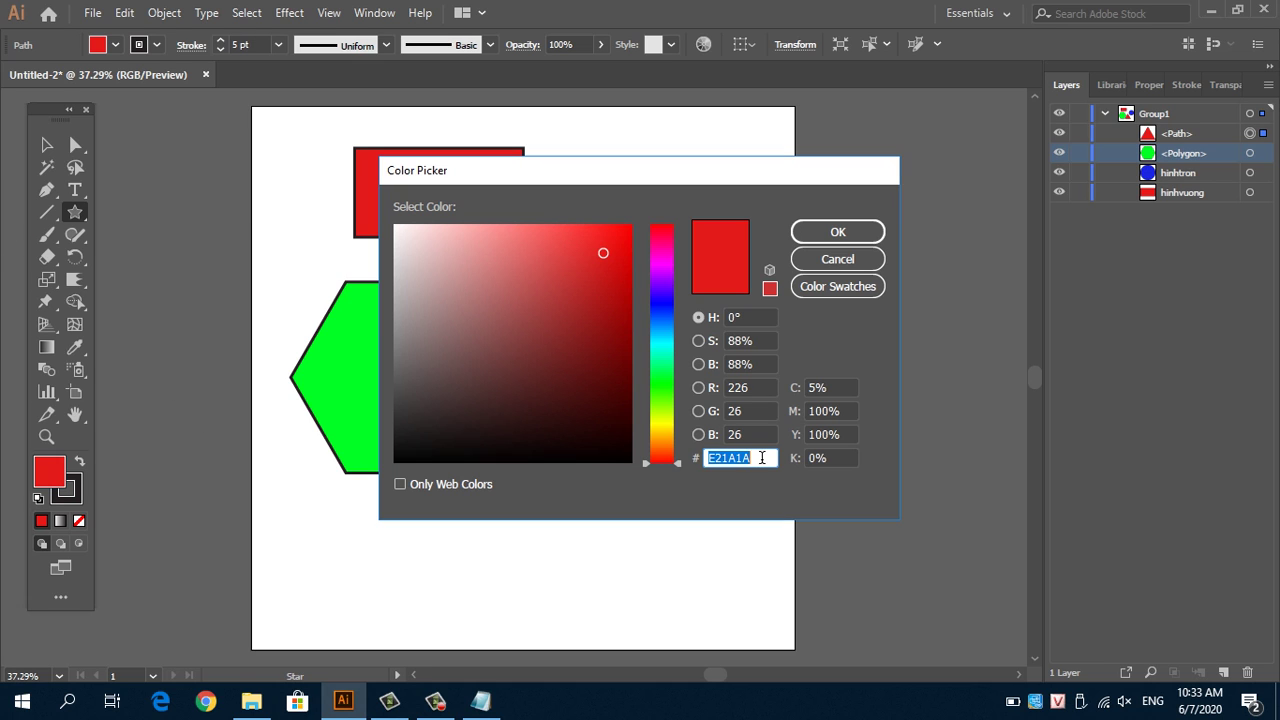
left_click(664, 427)
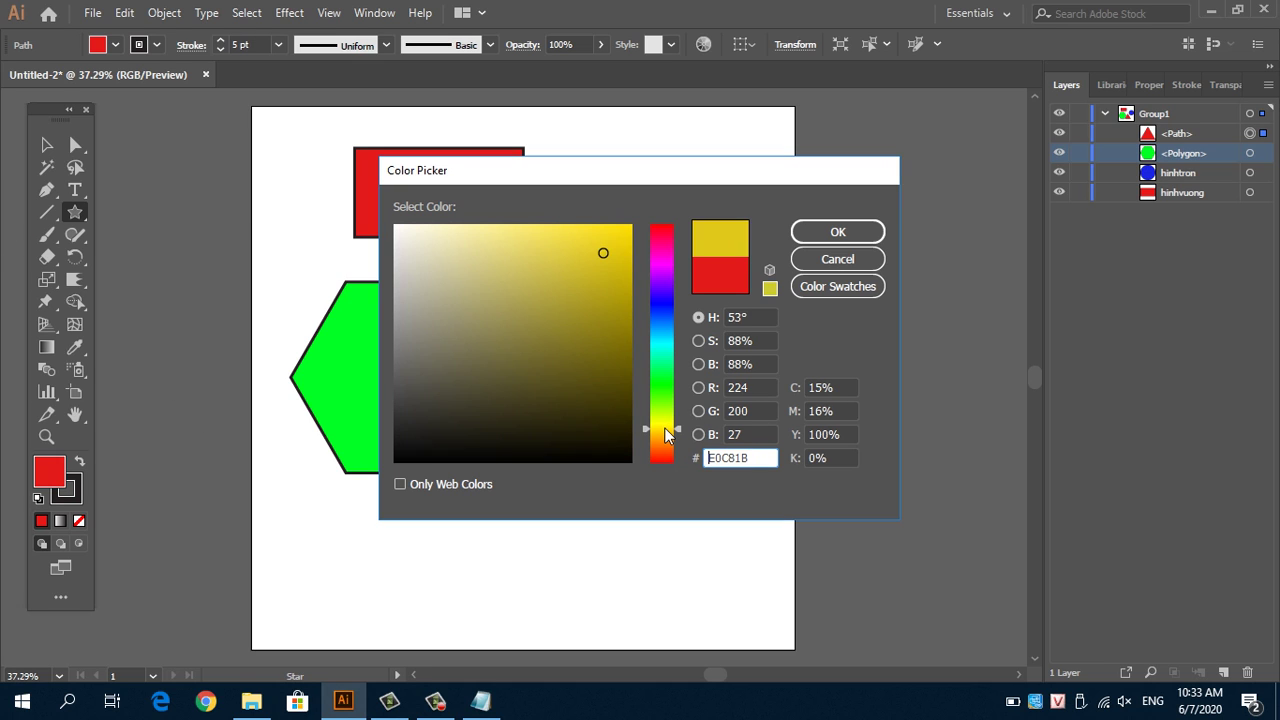
left_click(630, 226)
left_click(826, 232)
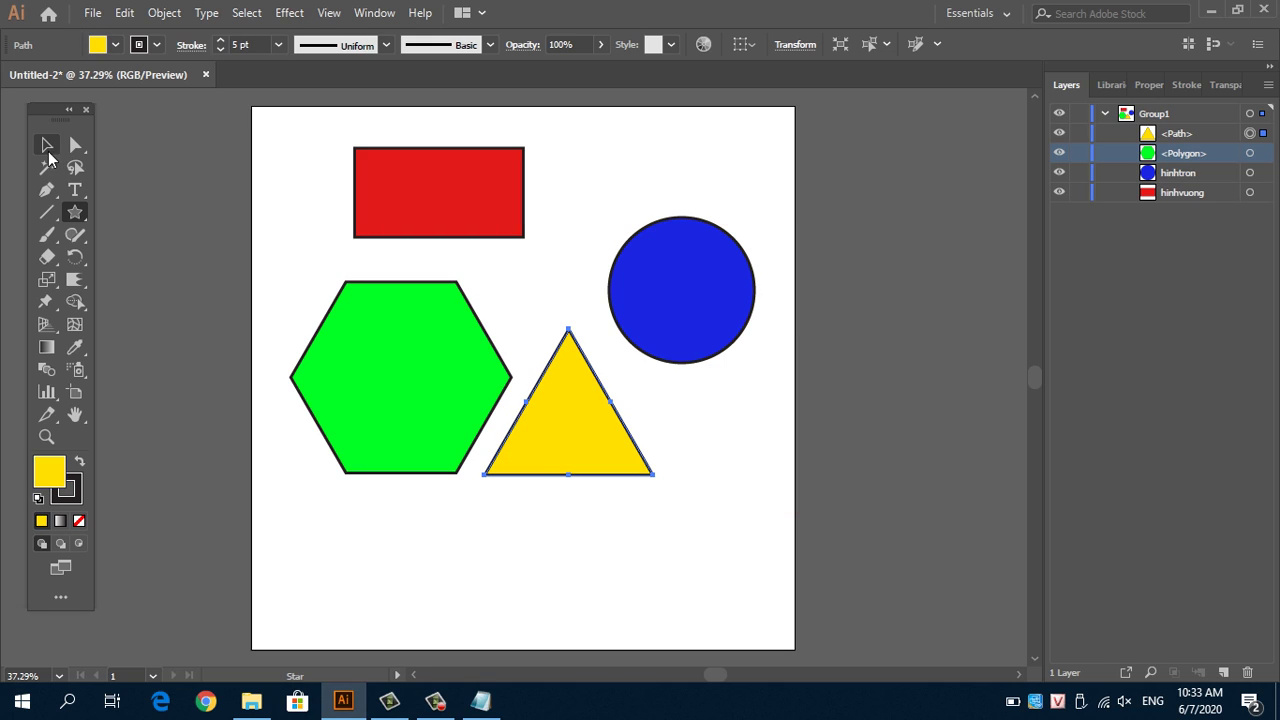
Step: Move the yellow triangle just below the blue circle, right of the green hexagon
left_click(46, 144)
left_click_drag(593, 430, 681, 493)
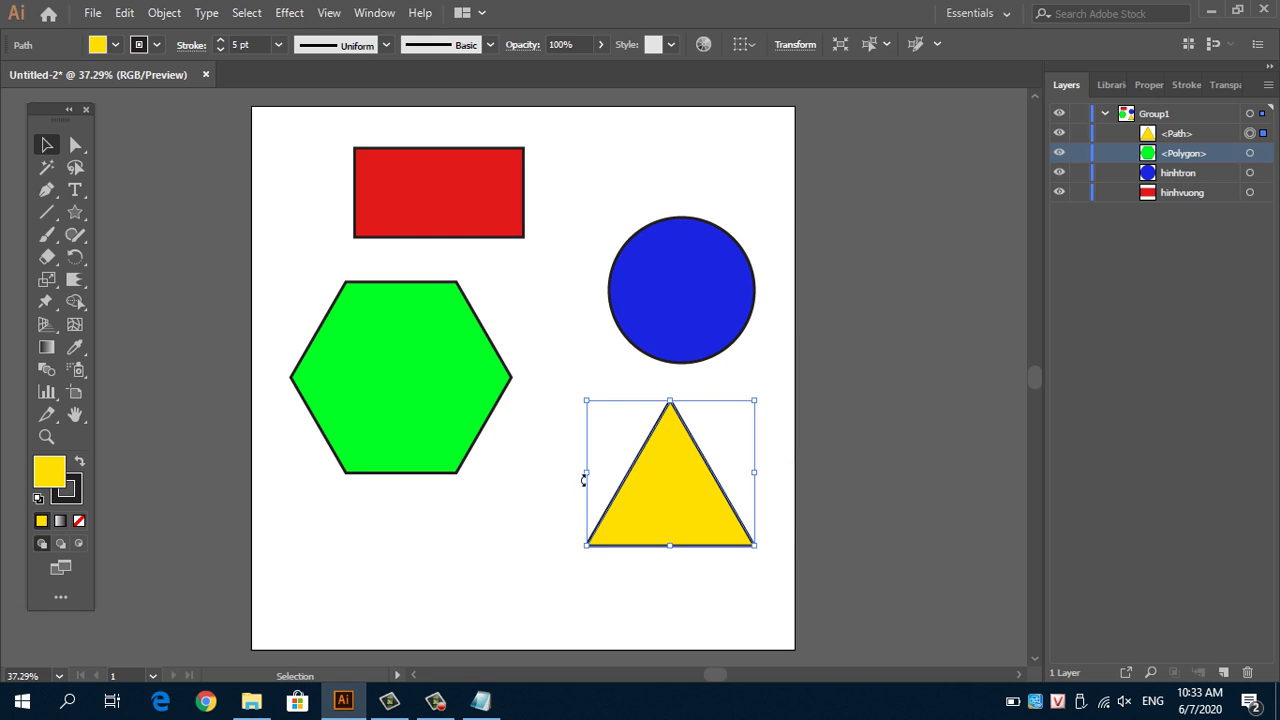
left_click_drag(652, 474, 647, 455)
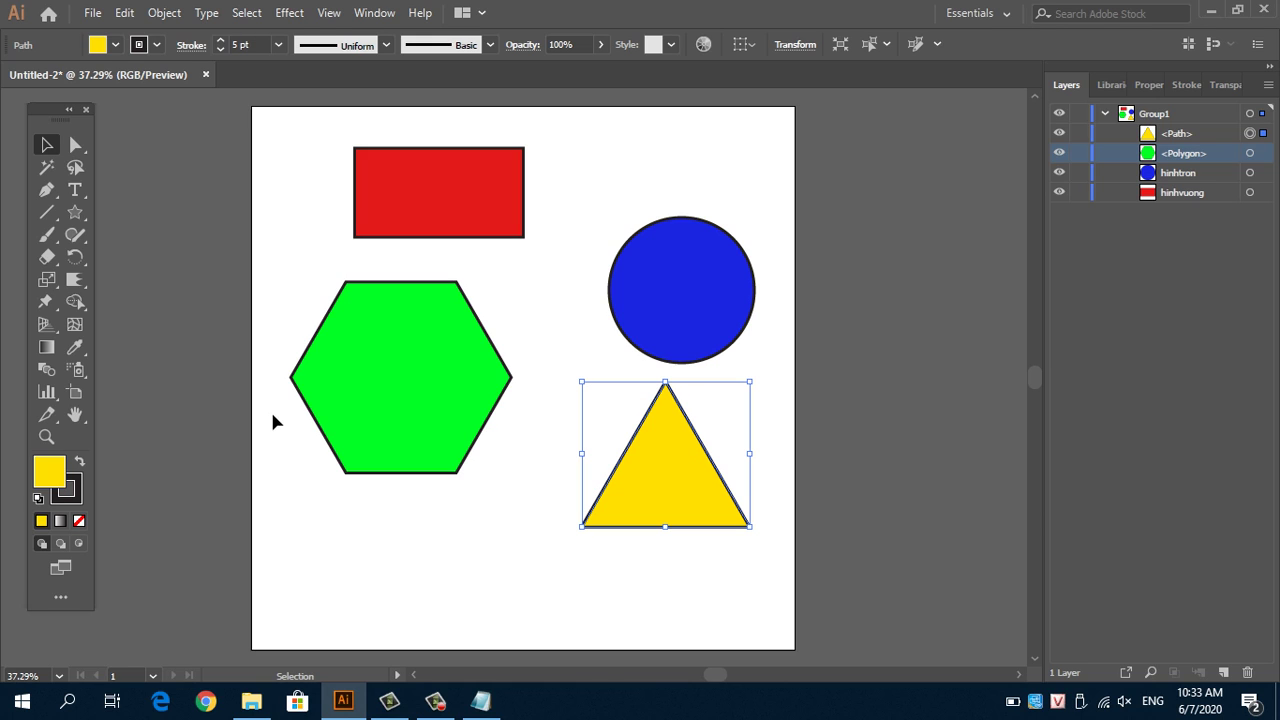
left_click(75, 212)
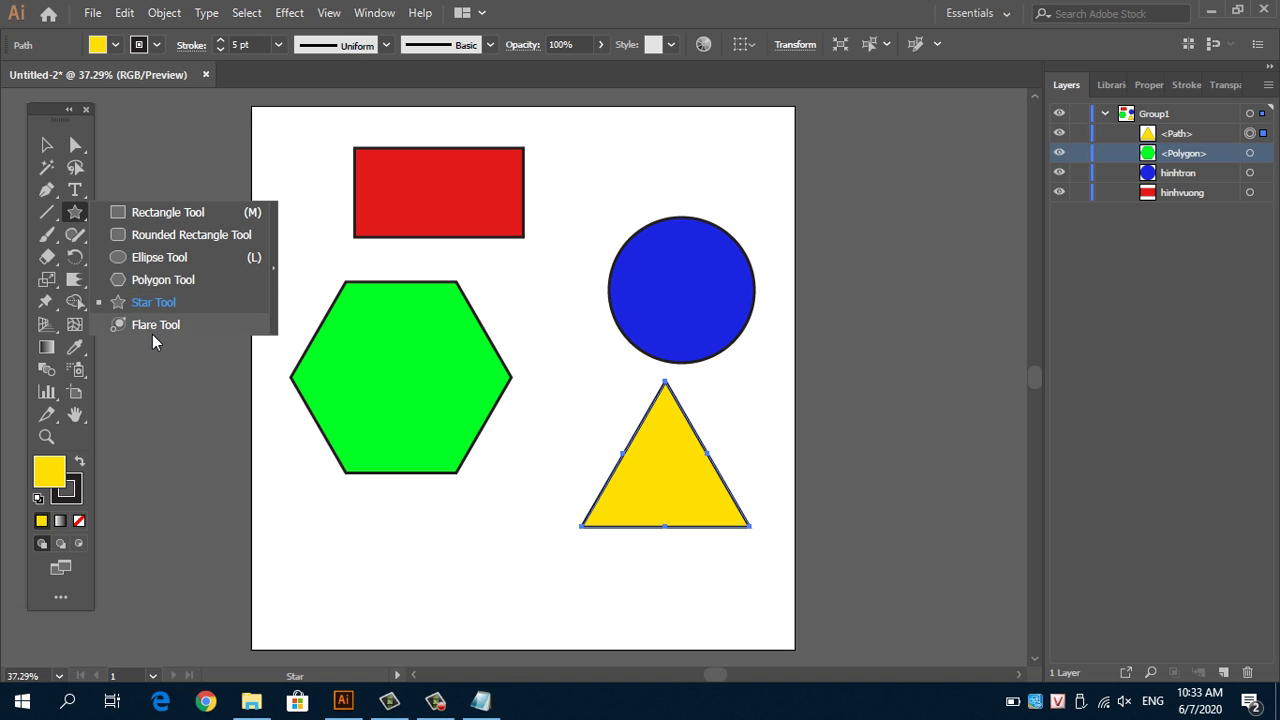
Step: Draw a lens flare below the green hexagon with the Flare tool
left_click(153, 326)
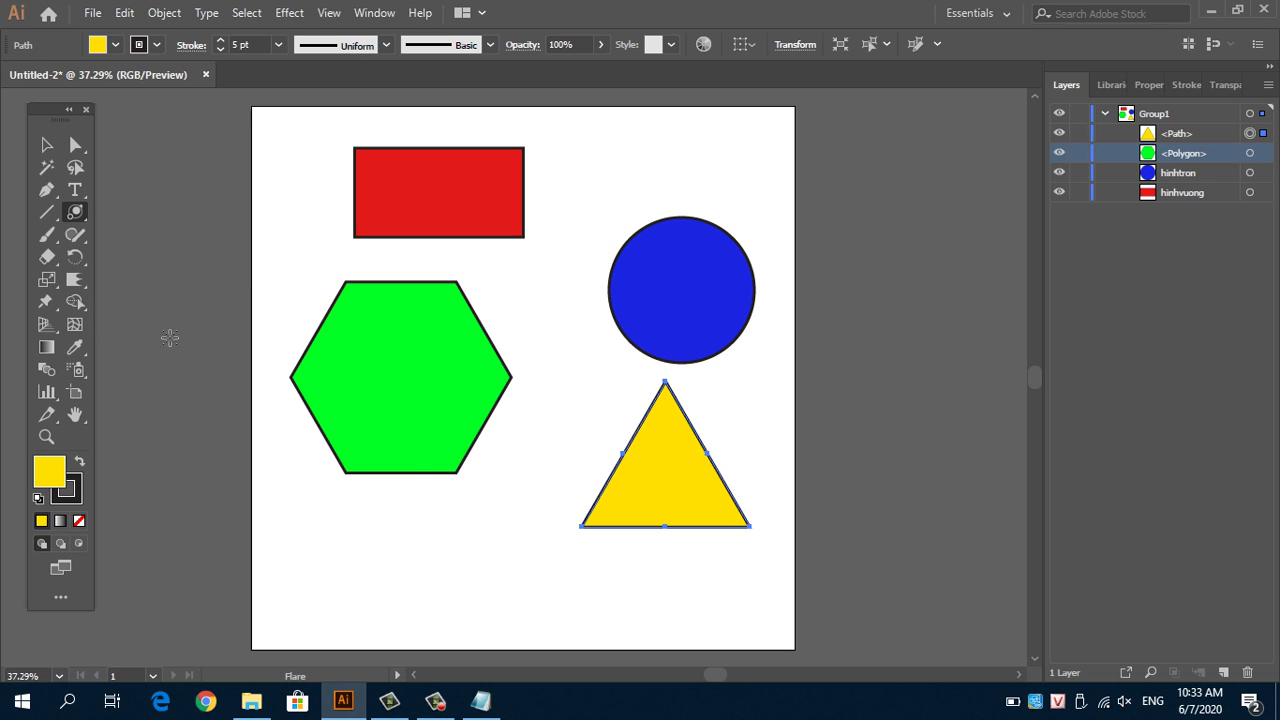
left_click_drag(413, 545, 423, 523)
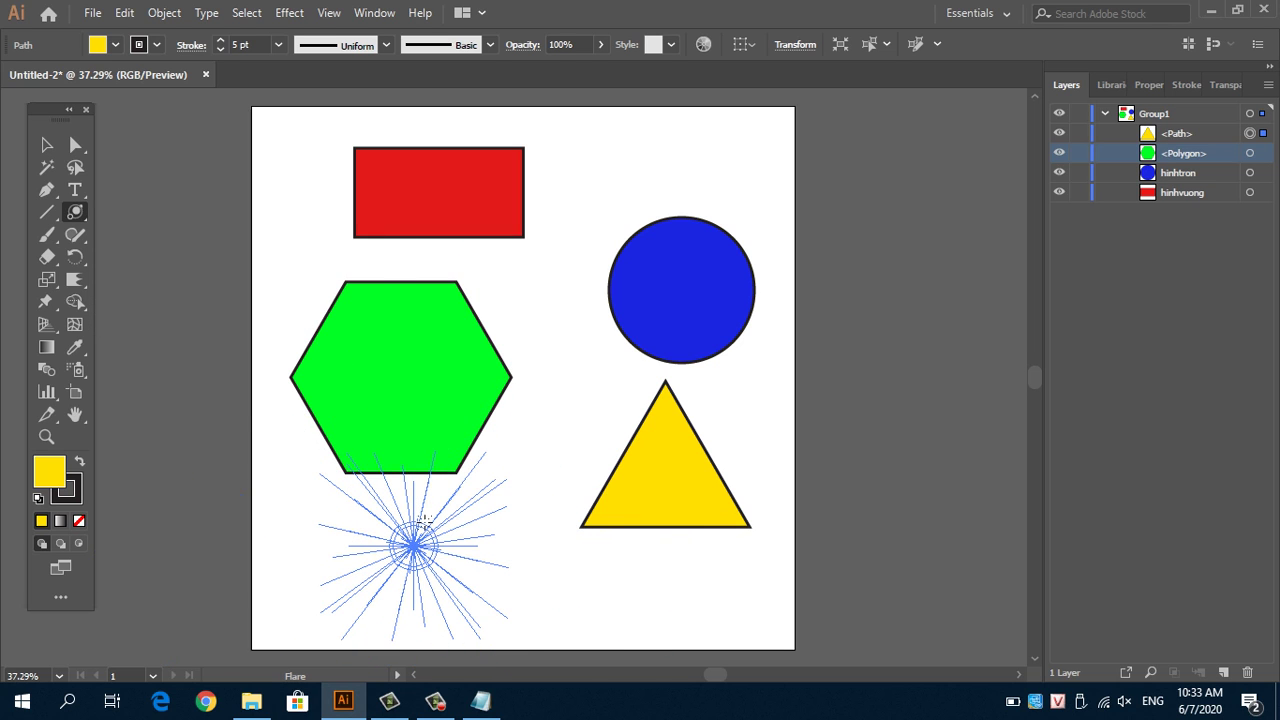
left_click(47, 145)
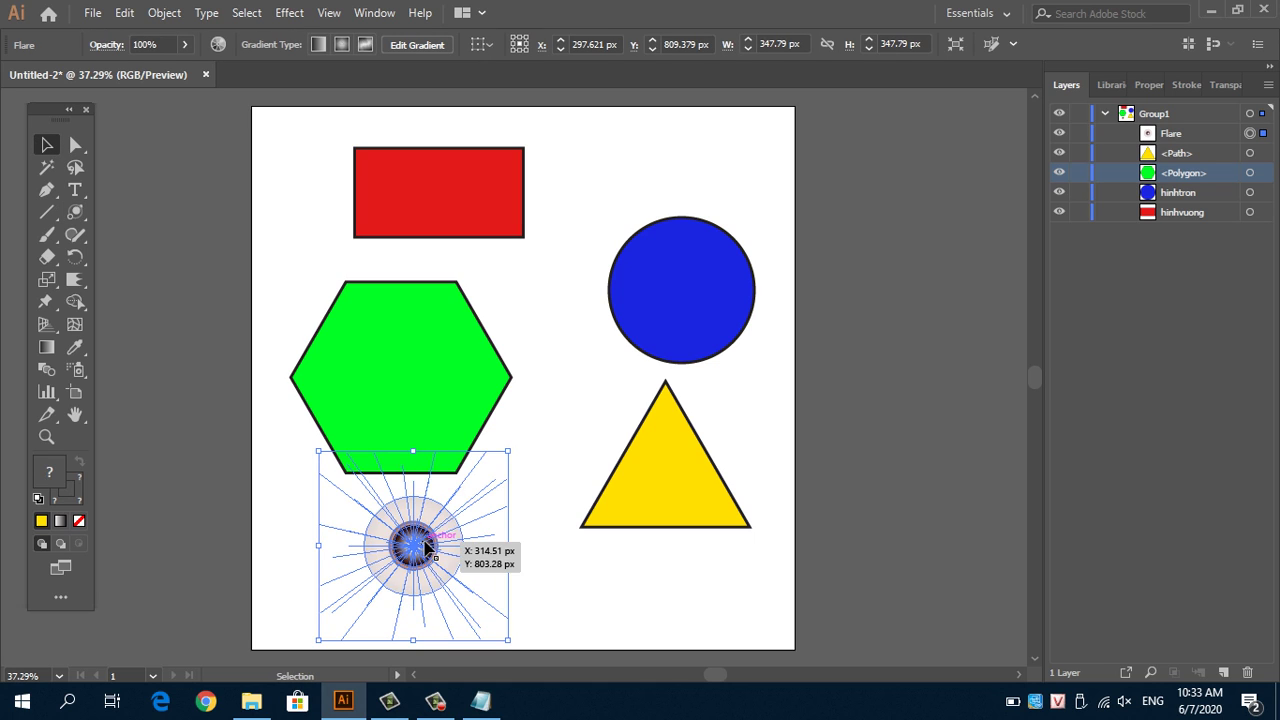
Step: Move the flare onto the blue circle and bring the Notepad notes forward
mouse_move(413, 545)
left_mouse_down()
mouse_move(398, 380)
mouse_move(661, 291)
left_mouse_up()
left_click(519, 305)
mouse_move(661, 291)
left_mouse_down()
mouse_move(670, 268)
mouse_move(686, 290)
left_mouse_up()
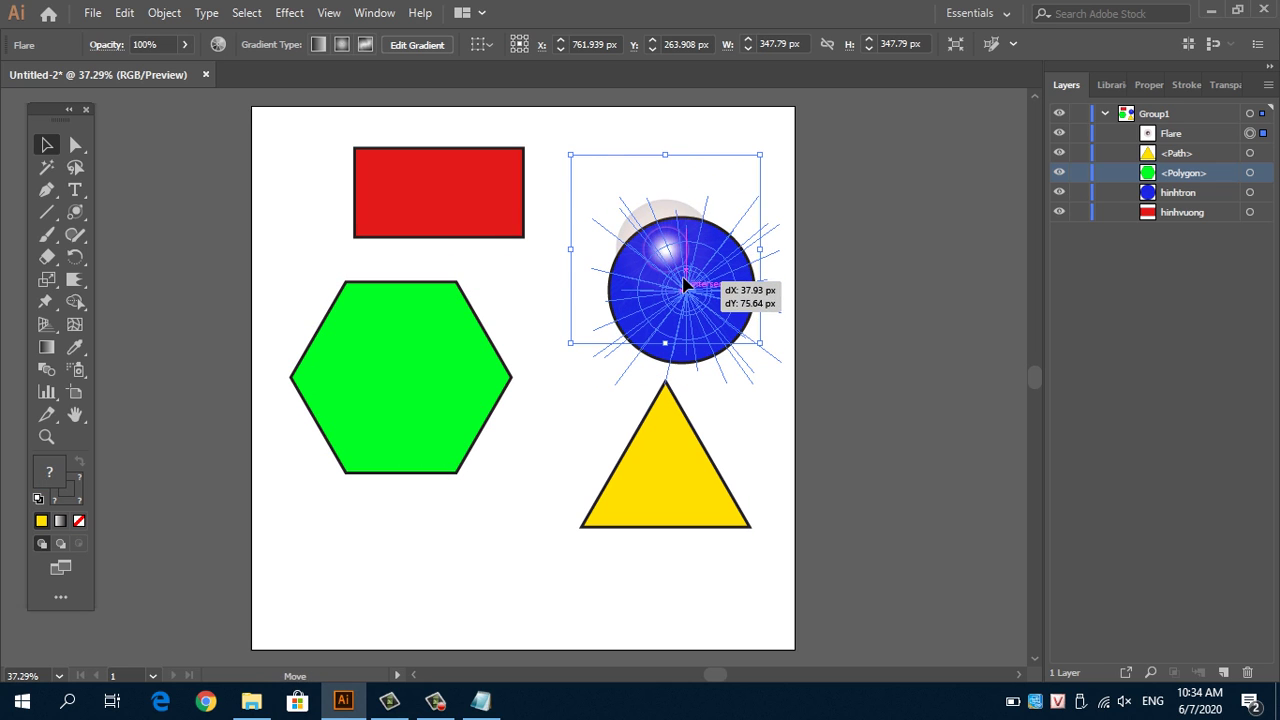
left_click(481, 701)
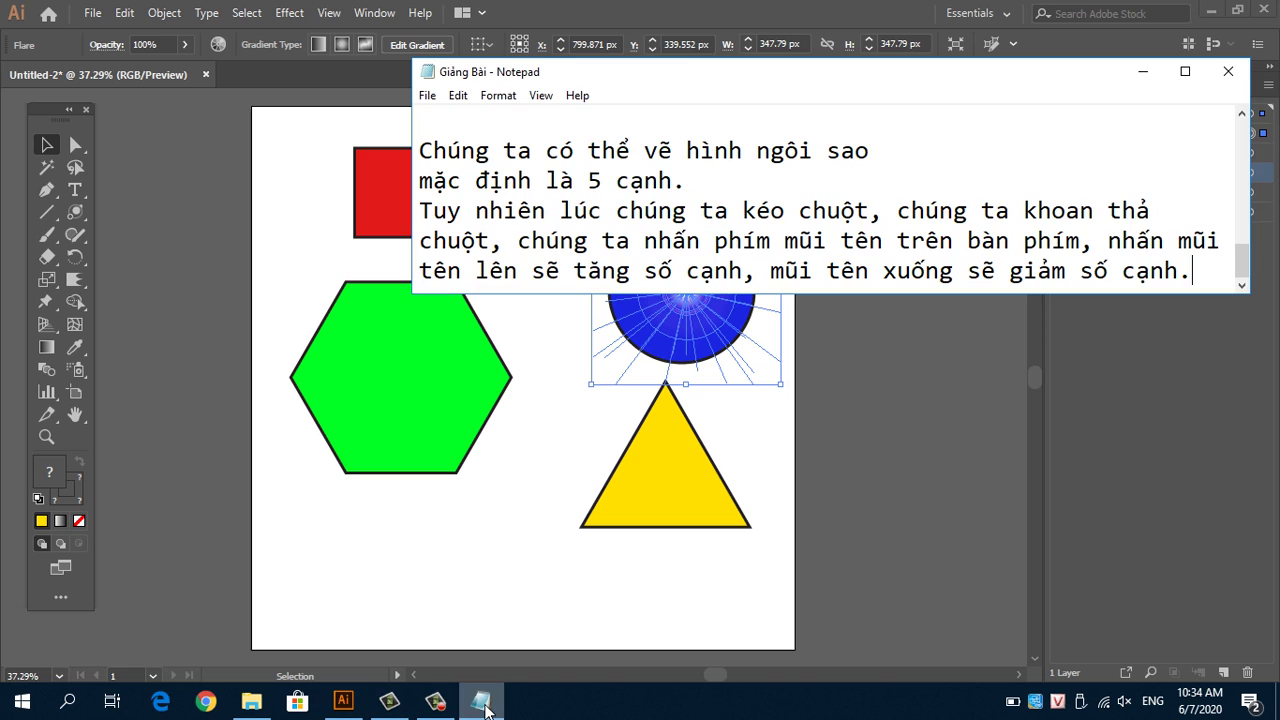
Step: Add notes that the Flare tool creates glare light sources, rarely used except for glare effects
left_click(1193, 270)
key("Return")
key("Return")
type("la")
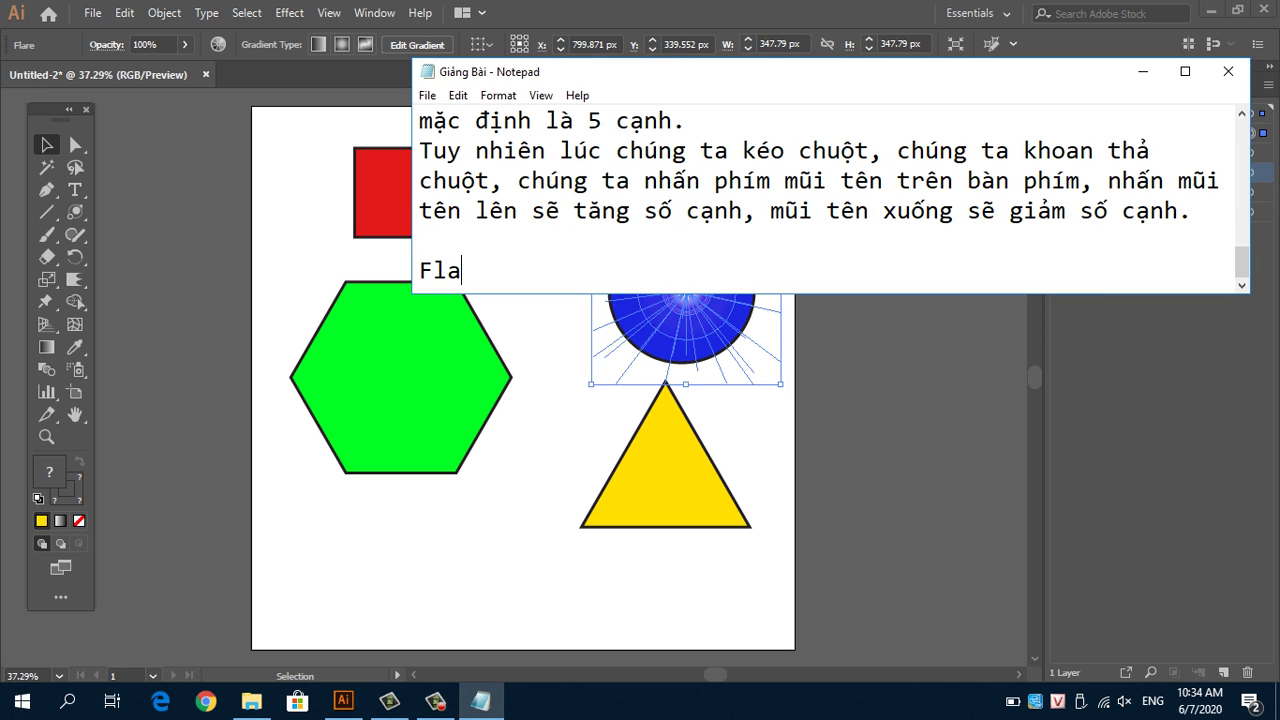
type("re to")
type("ol là cong c")
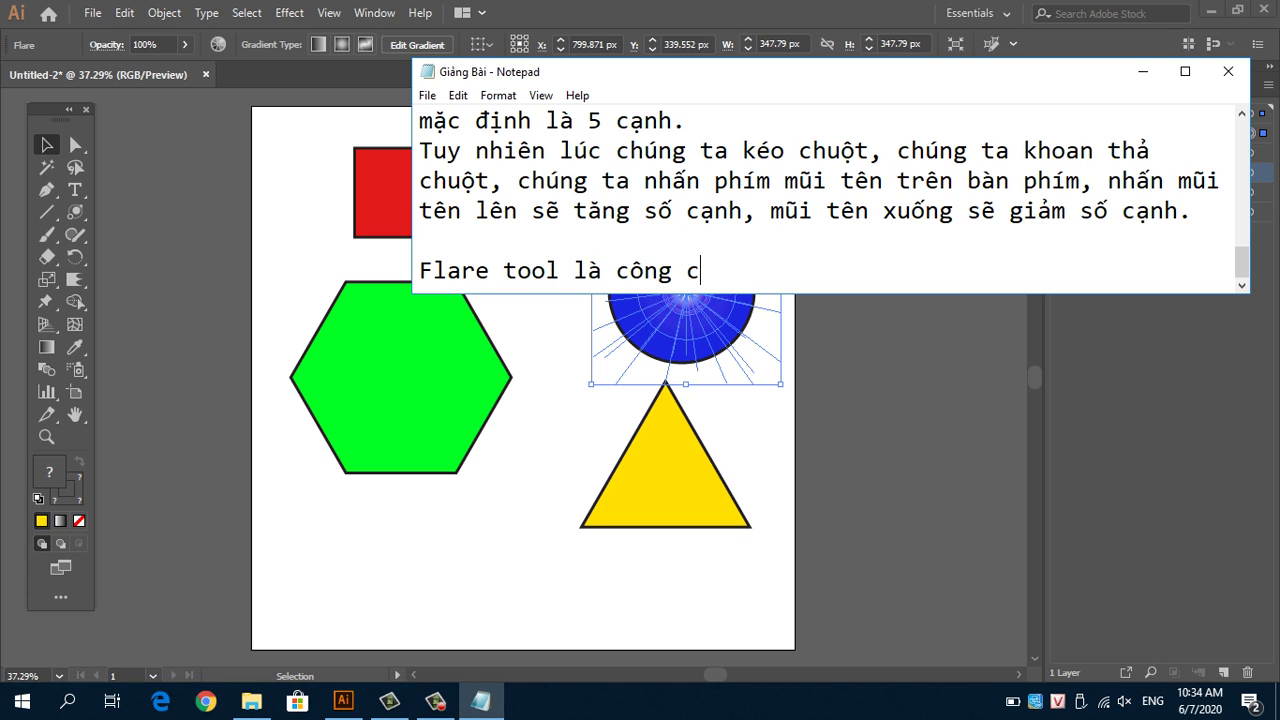
type("ụ tà")
type("o nguồn sán")
type("guô")
type("áng")
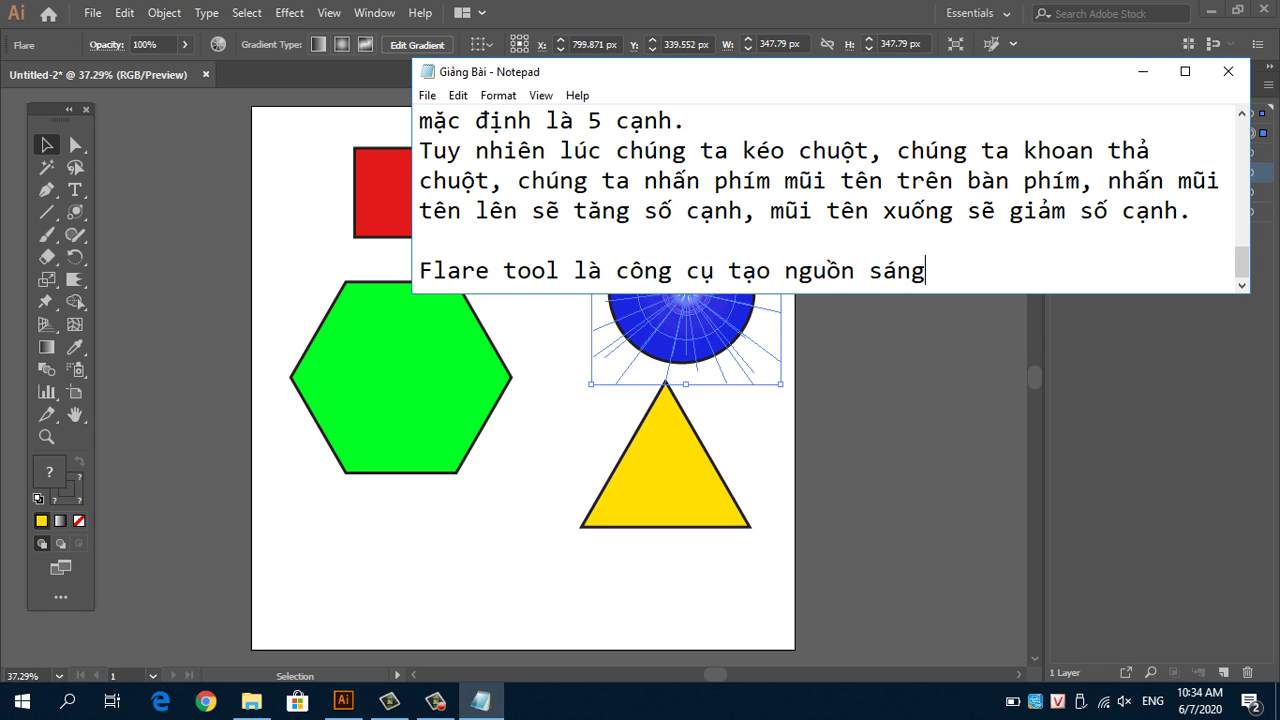
type(" chóa.")
key("Return")
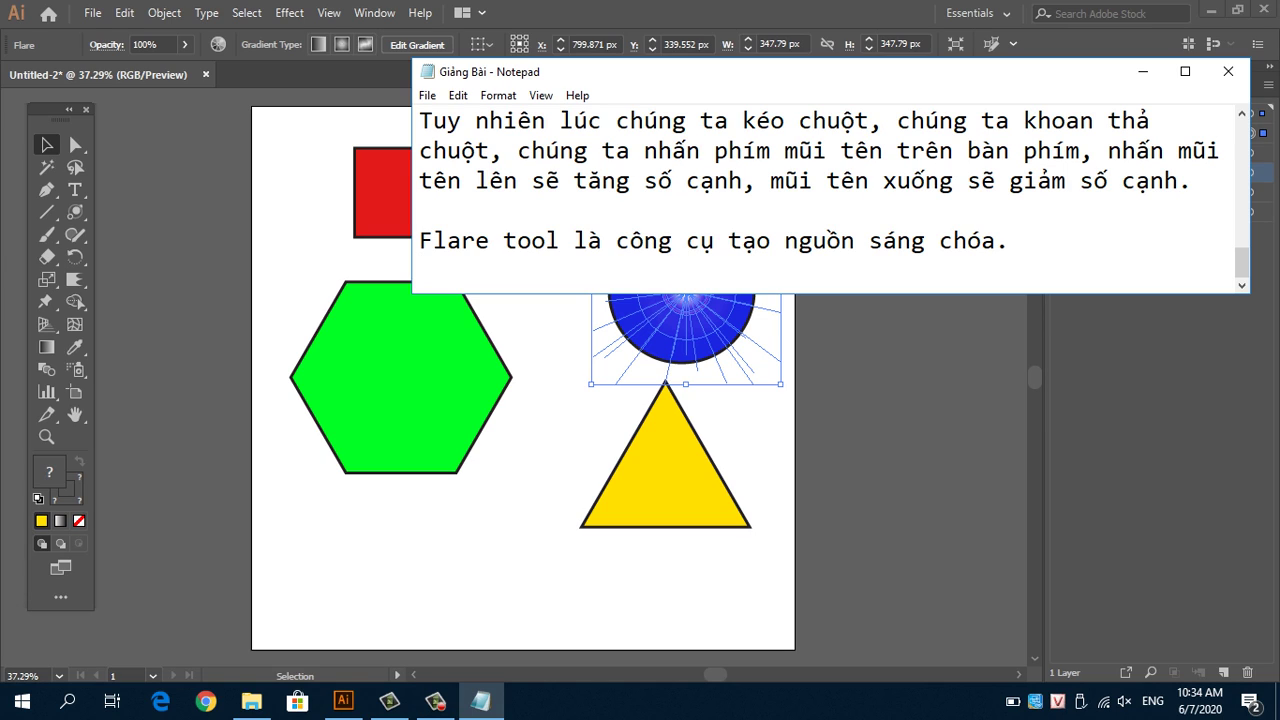
type("Công cụ này ")
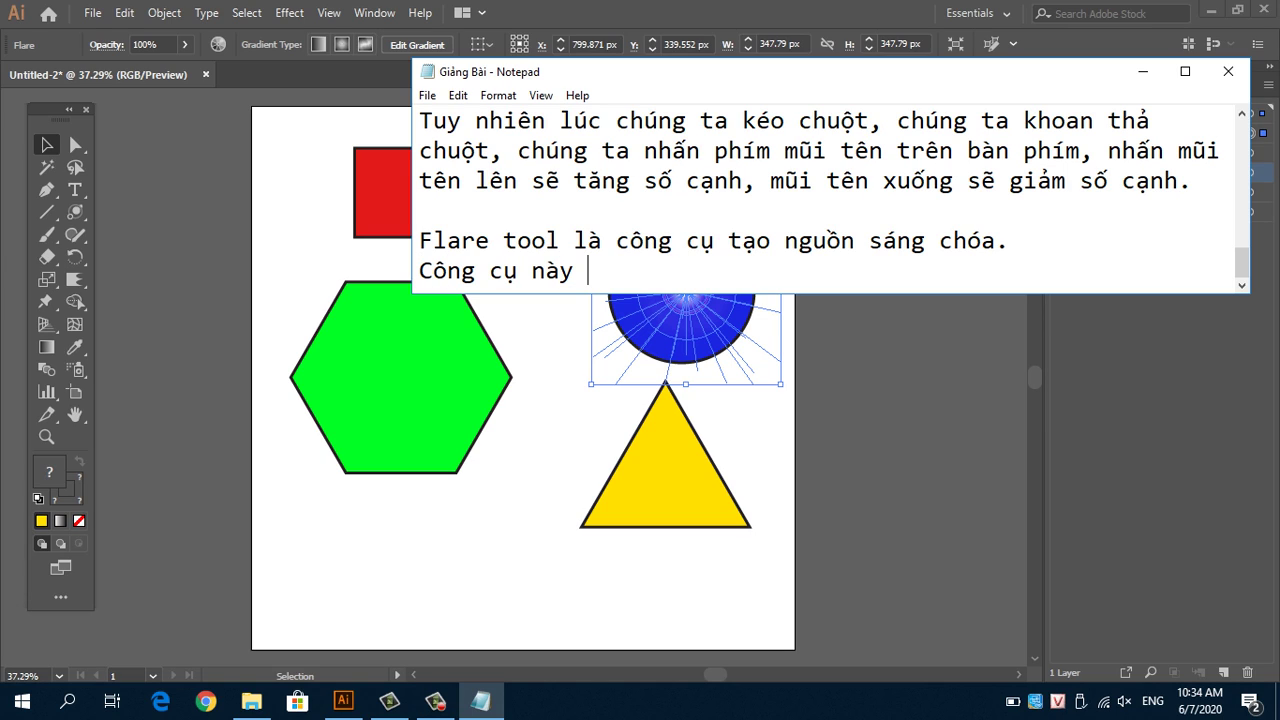
type("ha")
key("BackSpace")
key("BackSpace")
type("kahs")
key("BackSpace")
key("BackSpace")
key("BackSpace")
type("há i")
type("ng")
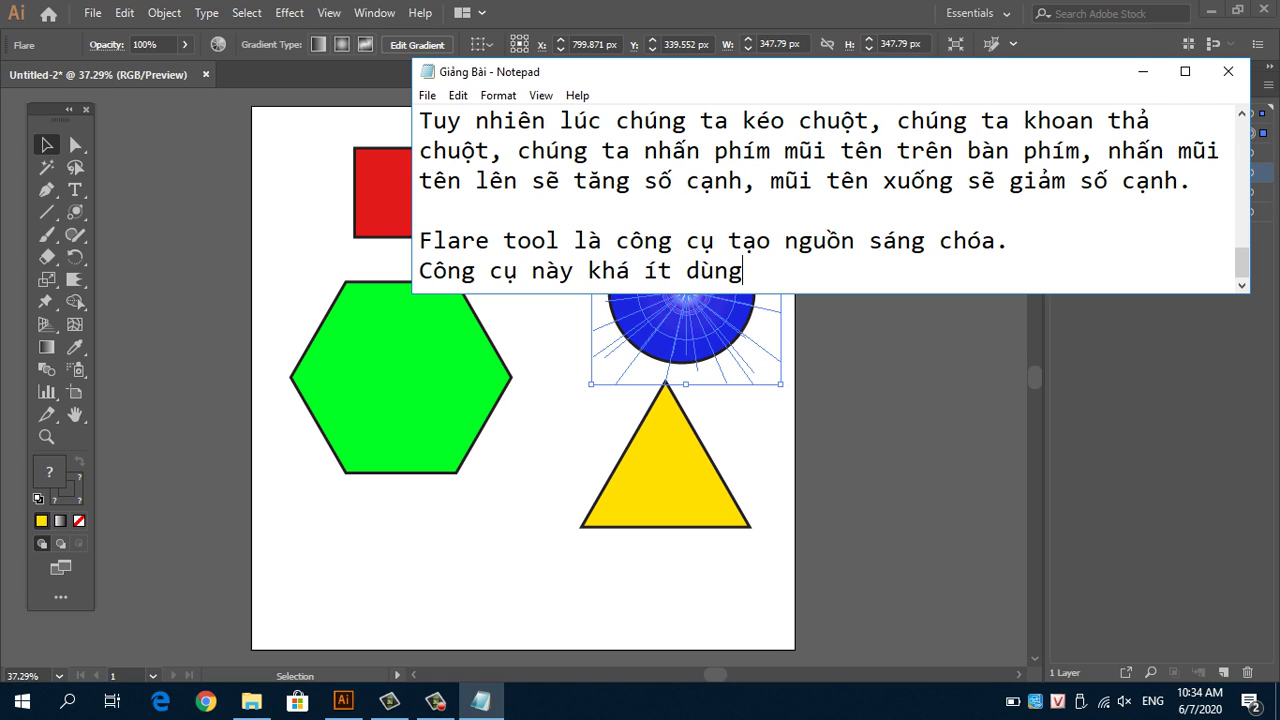
type("f Trừ khi")
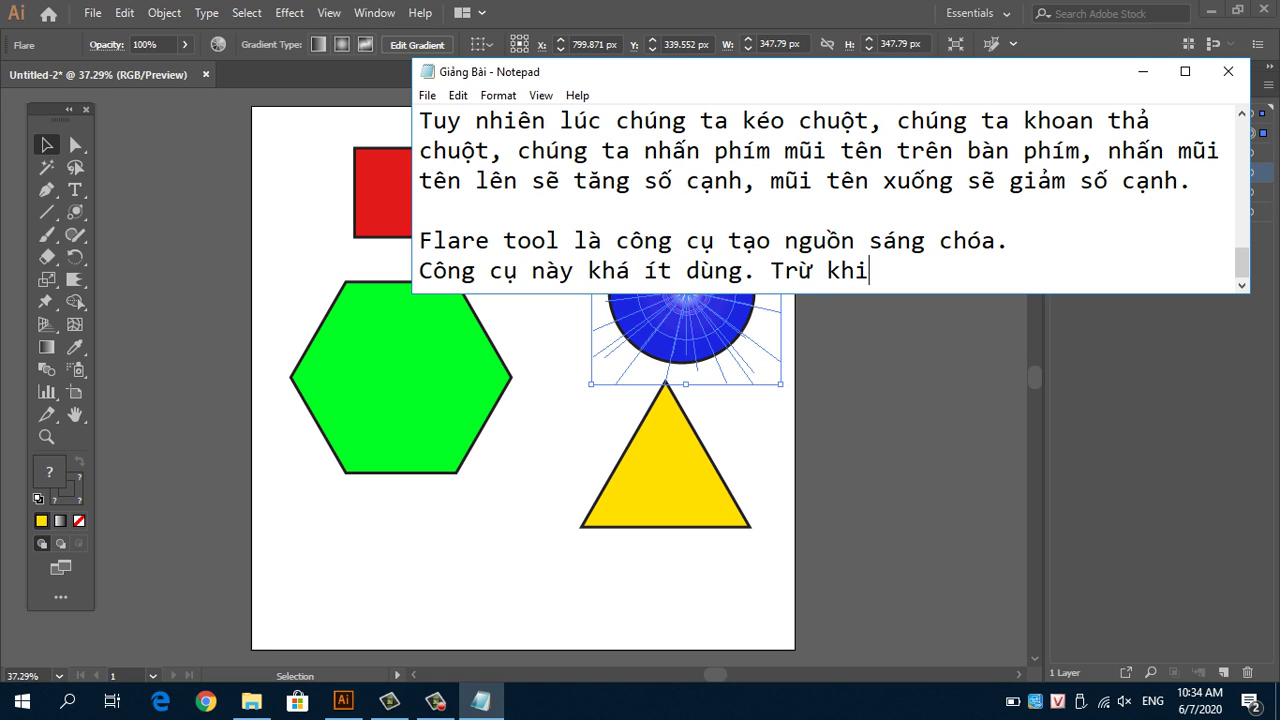
type(" muoốn t")
type("ạo ra 1 hiệu ư")
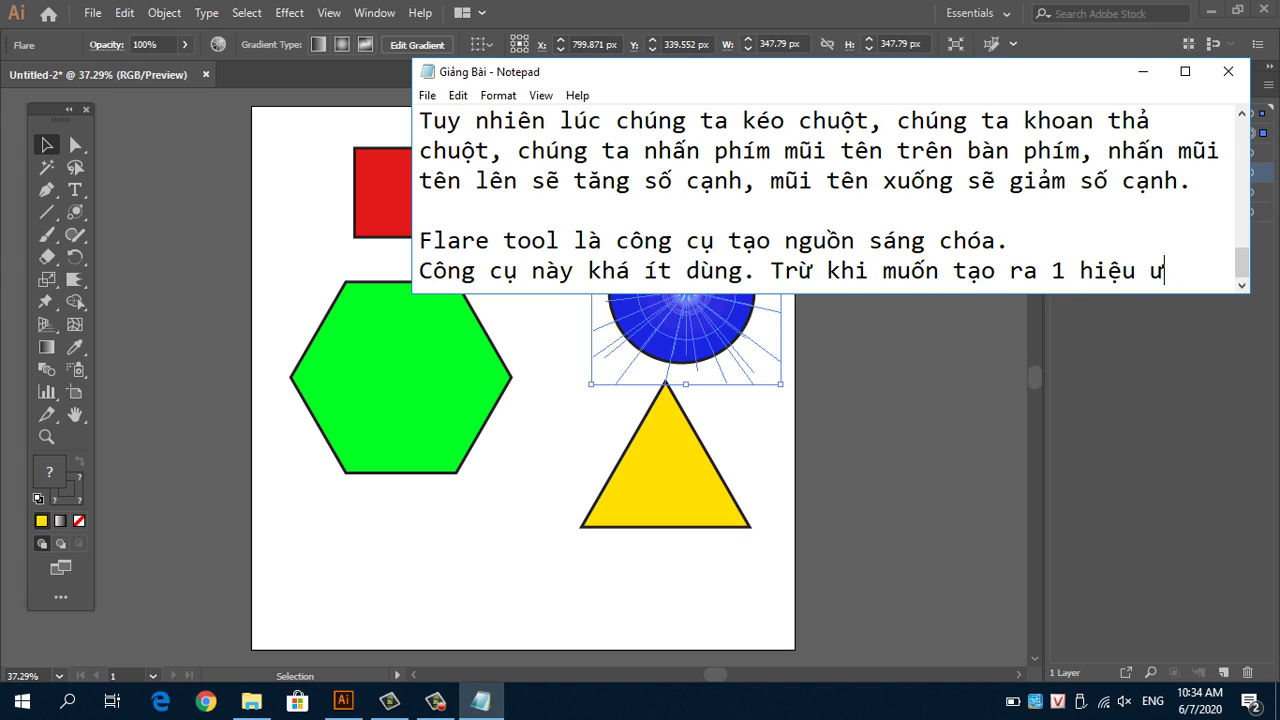
type("sng ")
type("án")
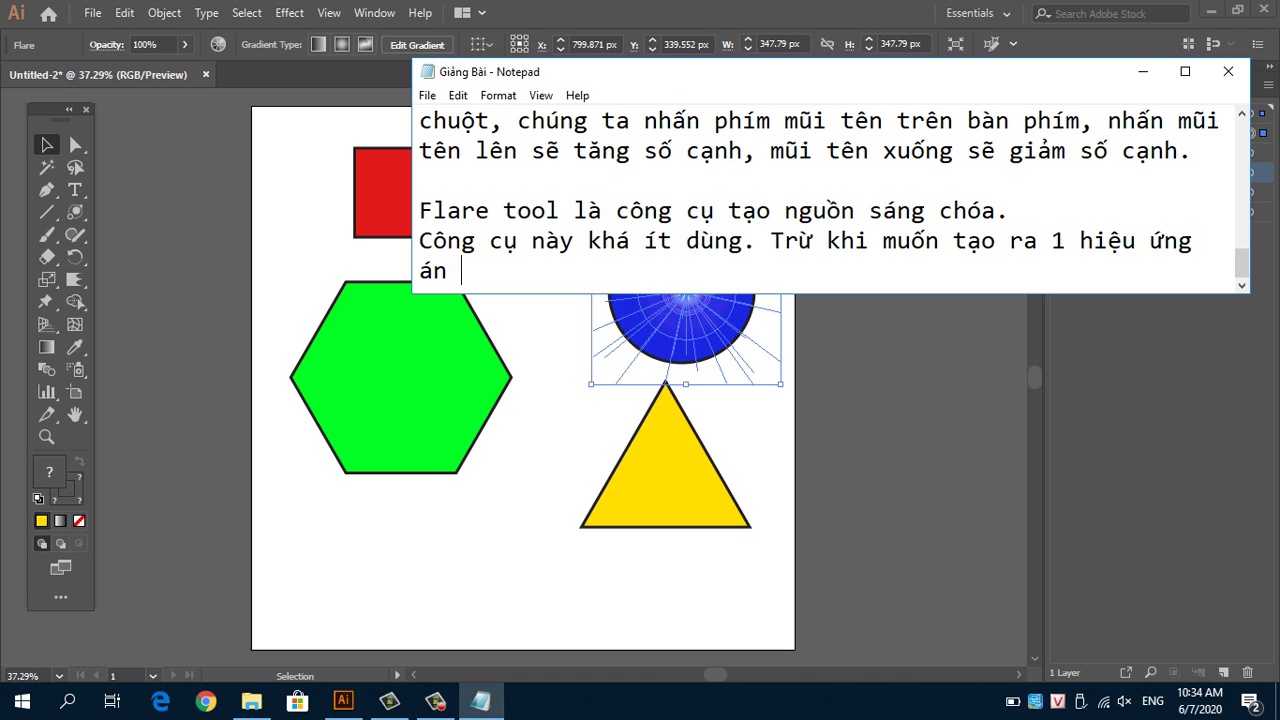
type(" sáng cho")
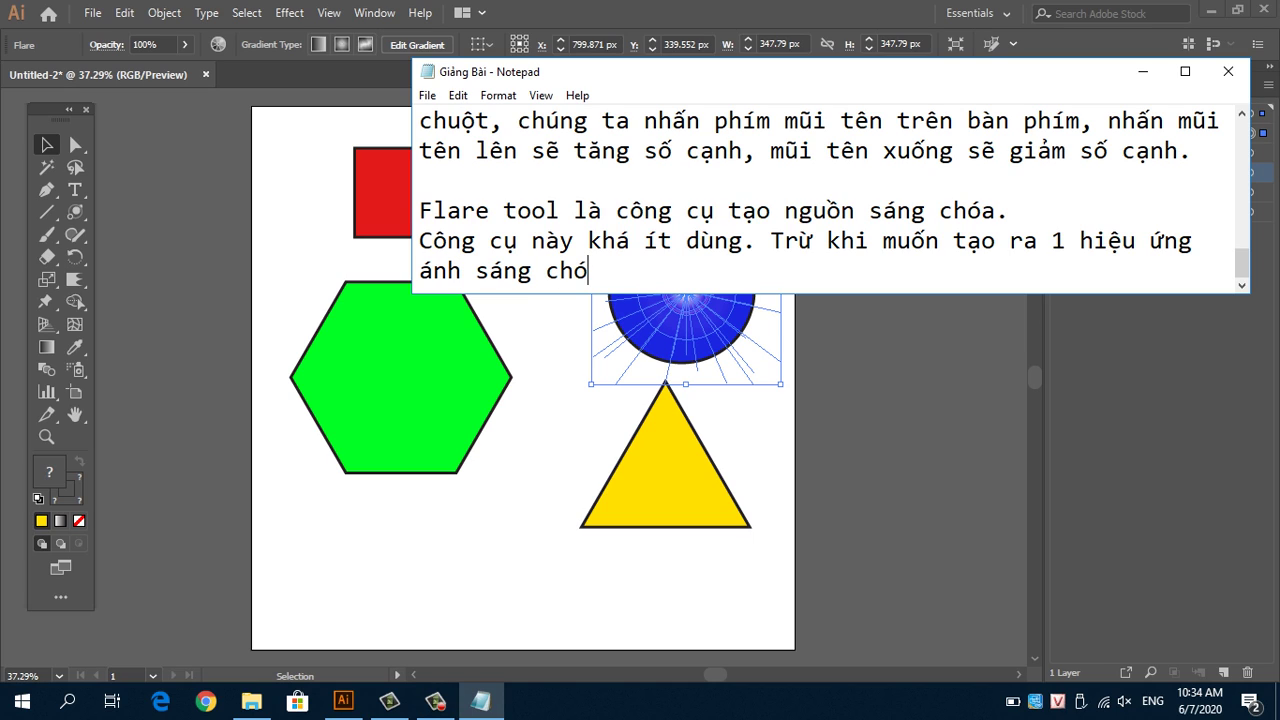
type("a nào đo")
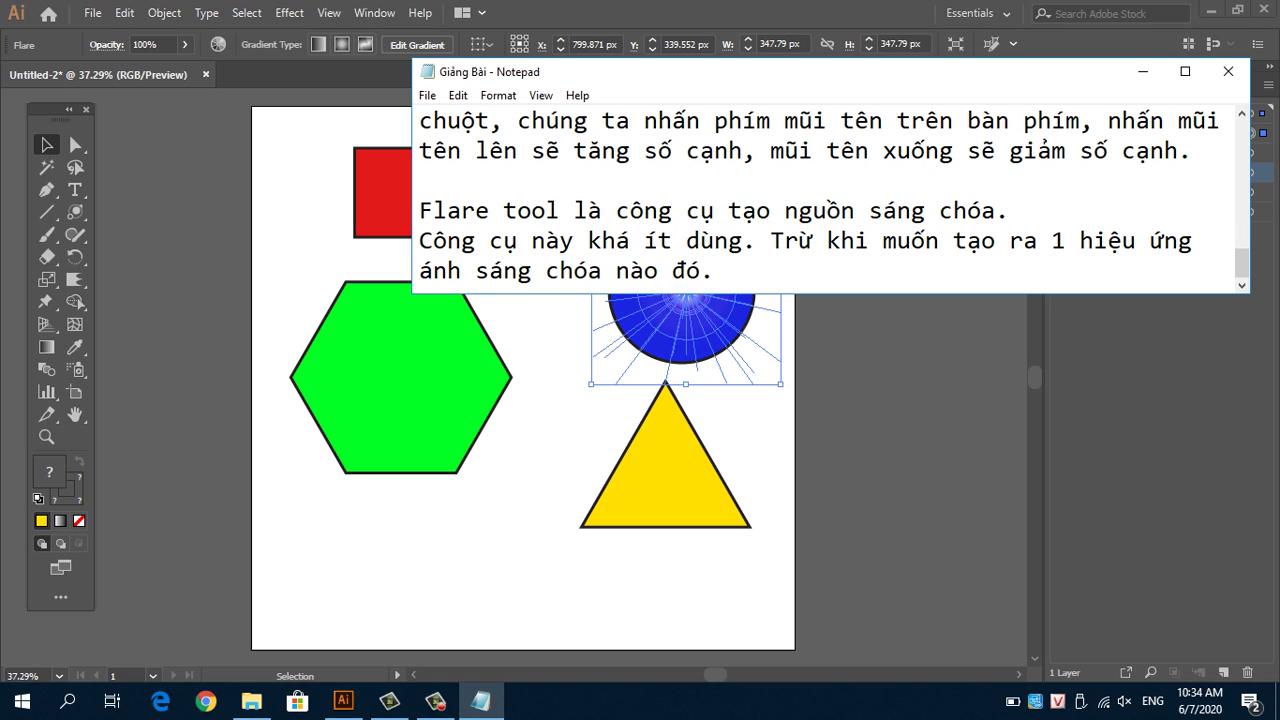
Step: Add a closing line about getting familiar with AI's shape tools, and move the window lower
key("Return")
key("Return")
type("Như")
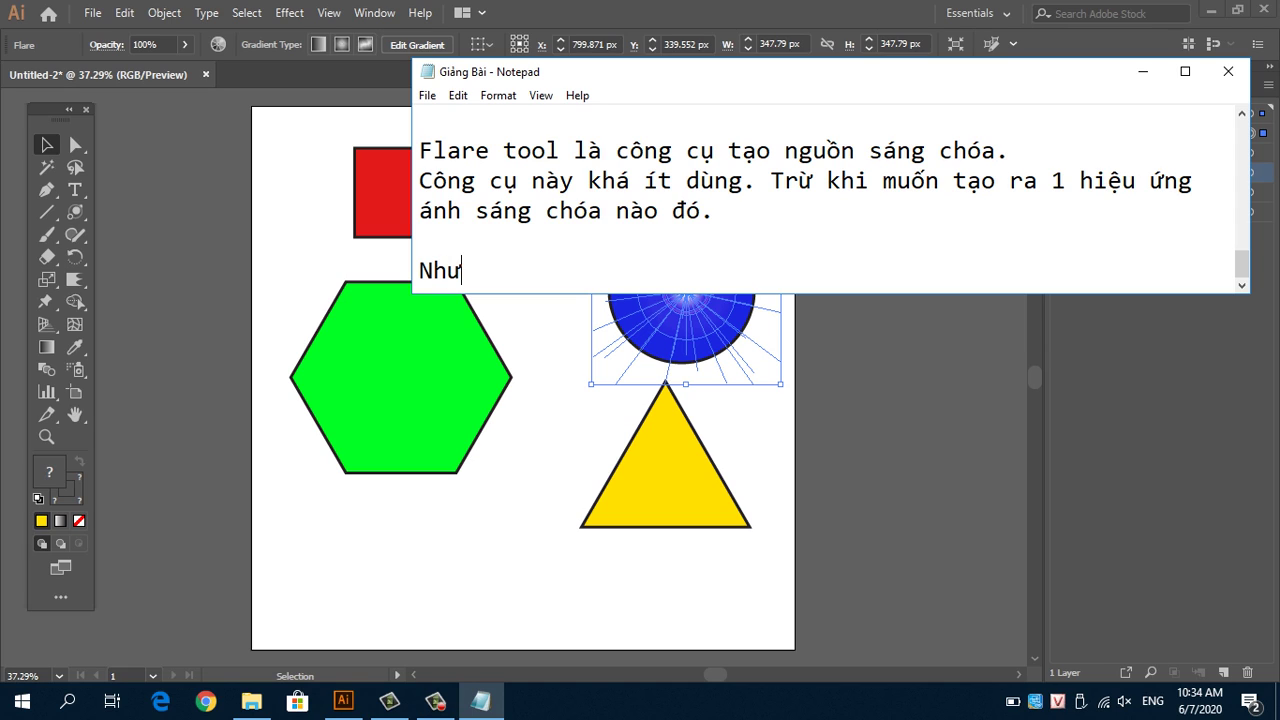
type(" vậy ")
type("chúng ta đa")
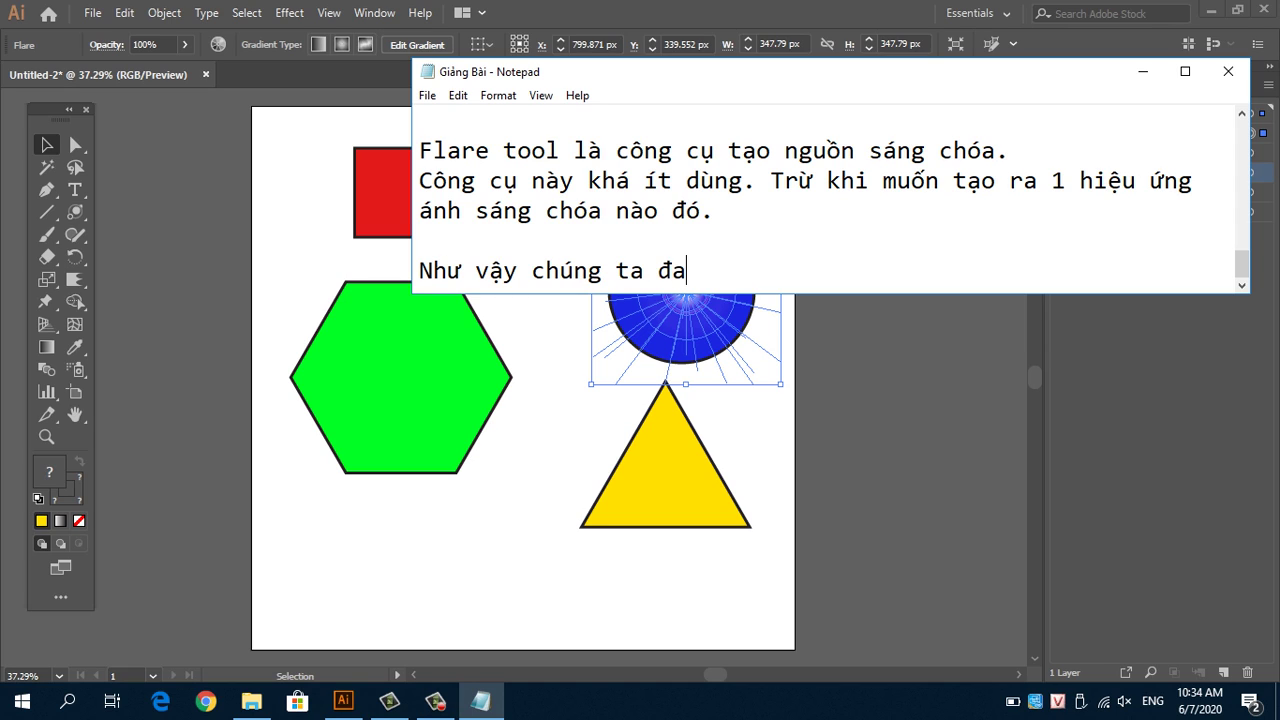
type("ã biế")
key("BackSpace")
key("BackSpace")
key("BackSpace")
key("BackSpace")
type("làm quen voới c")
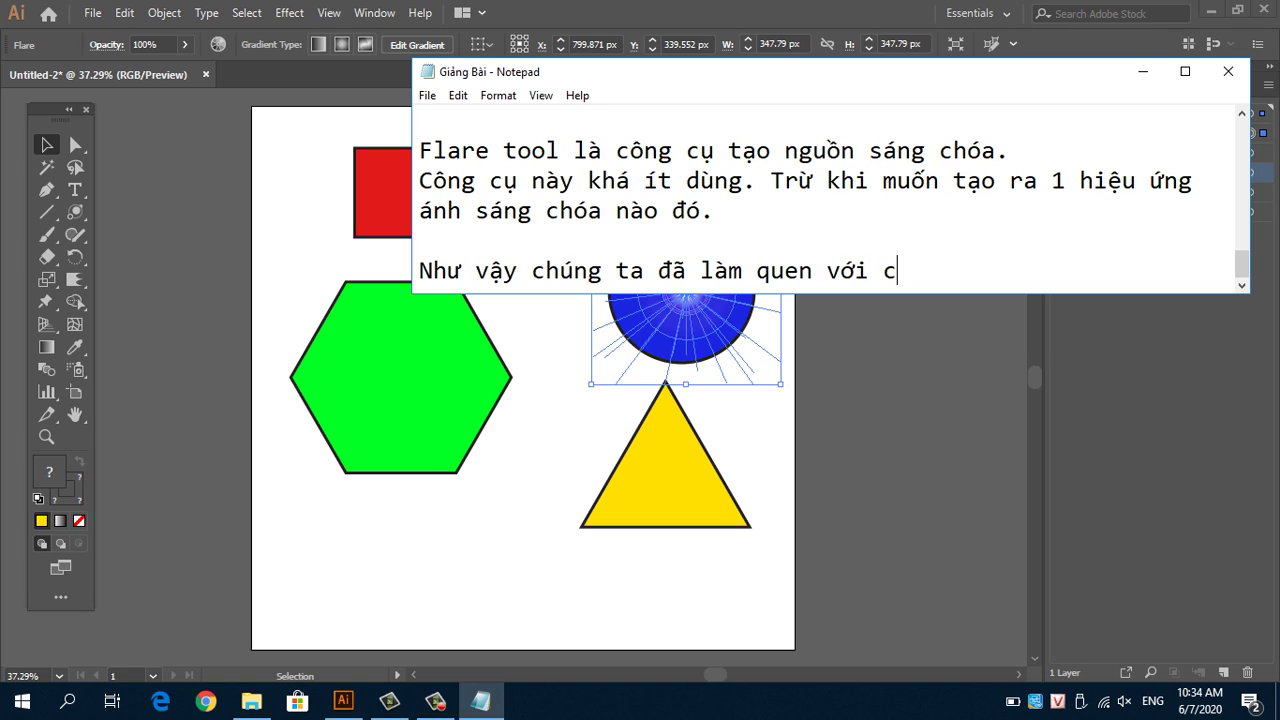
type("o")
type("ng cụ ")
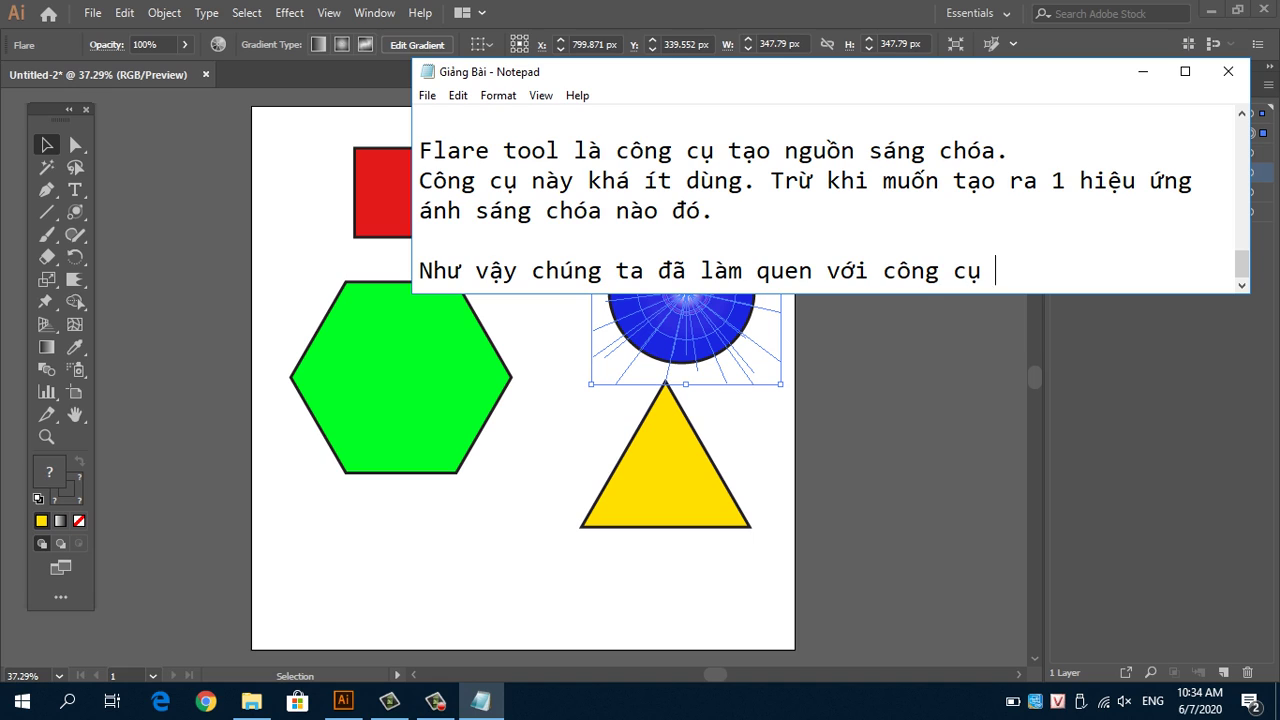
type("tạo các hìn")
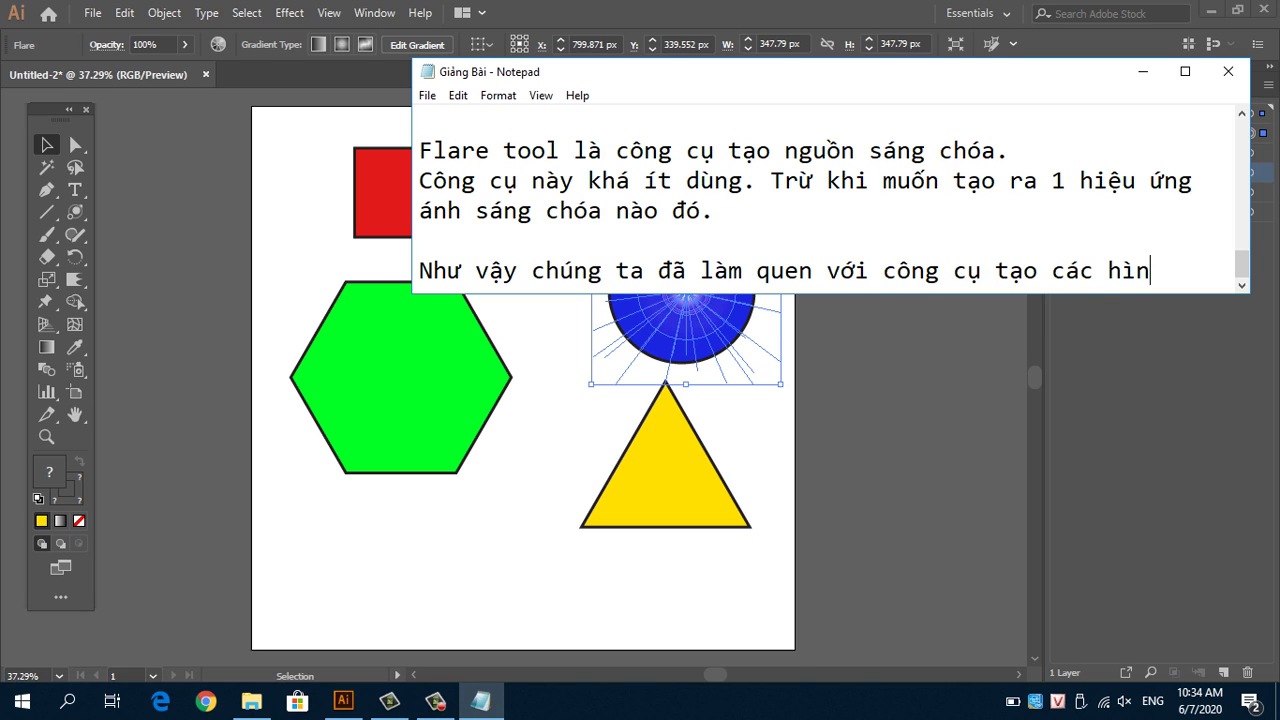
type("h dạng khác")
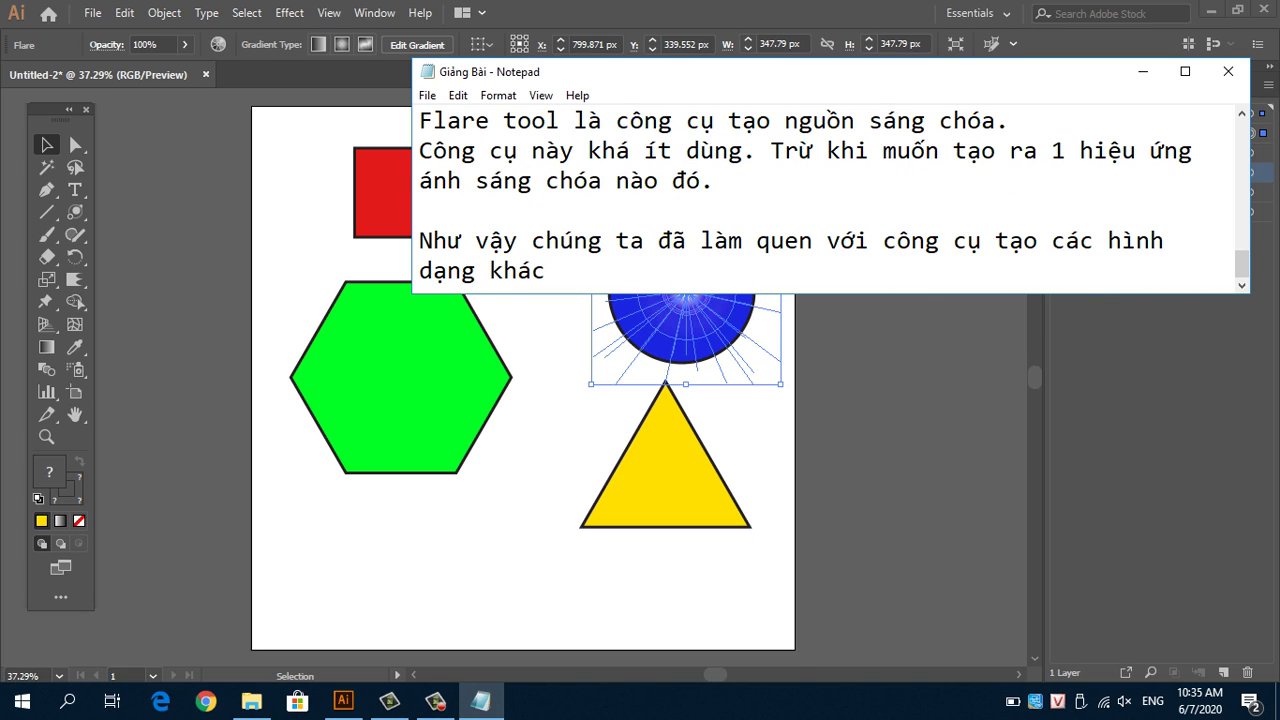
type(" nhau tr")
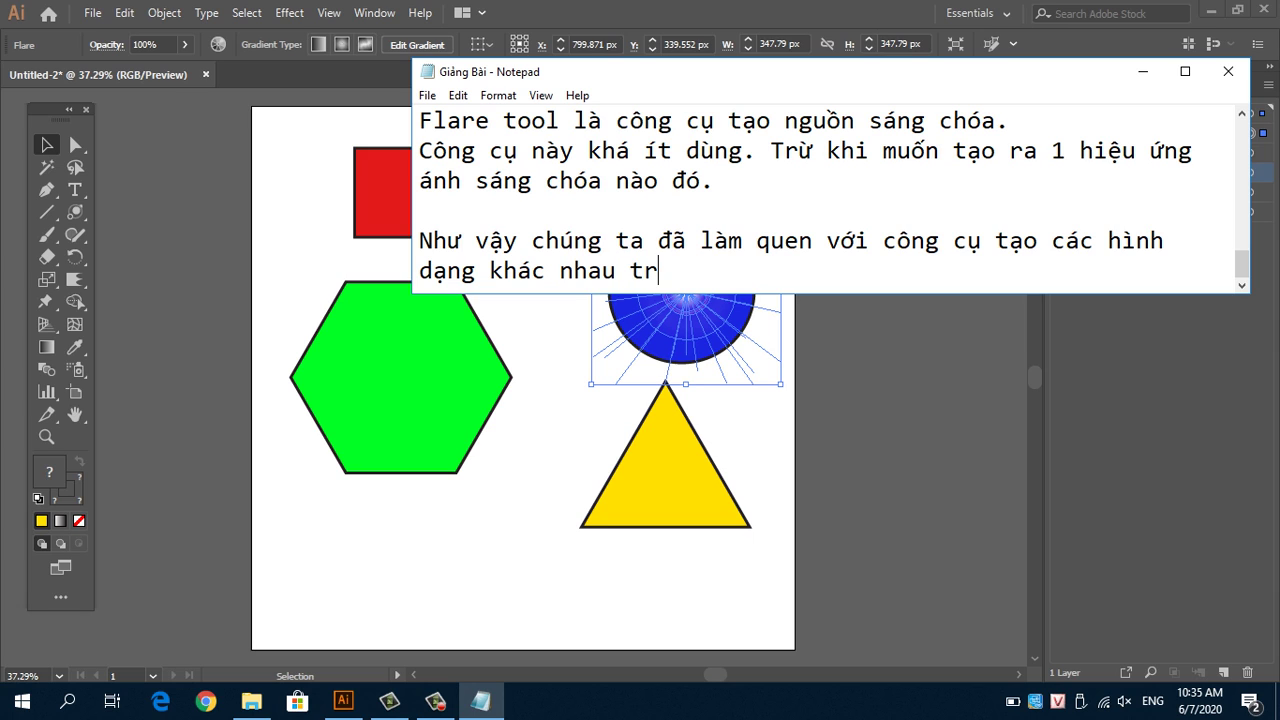
type("ong AI.")
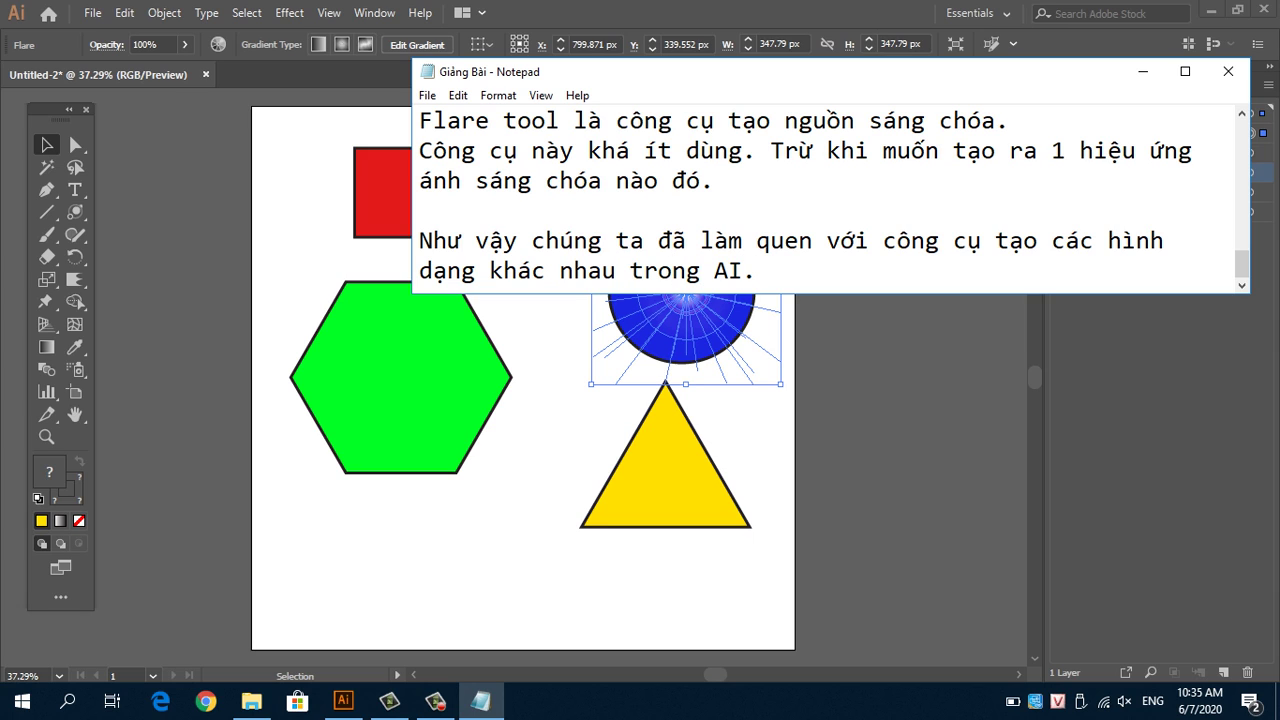
left_click_drag(1016, 77, 982, 174)
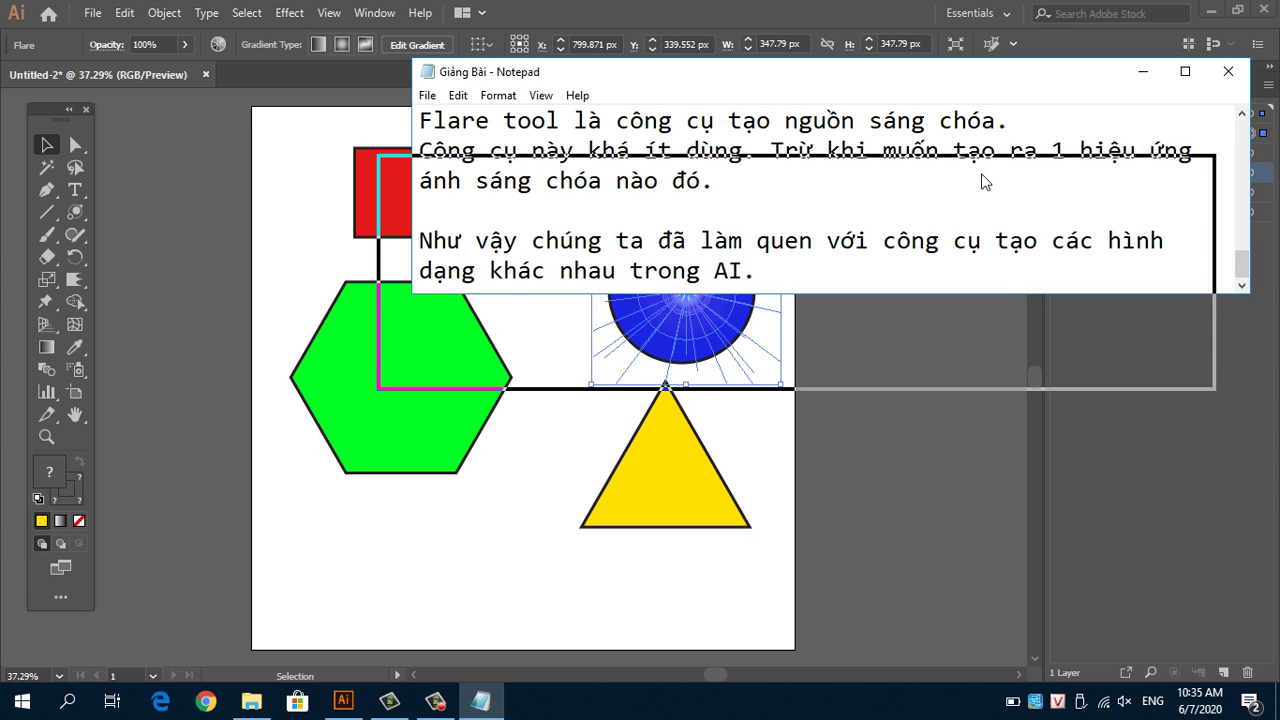